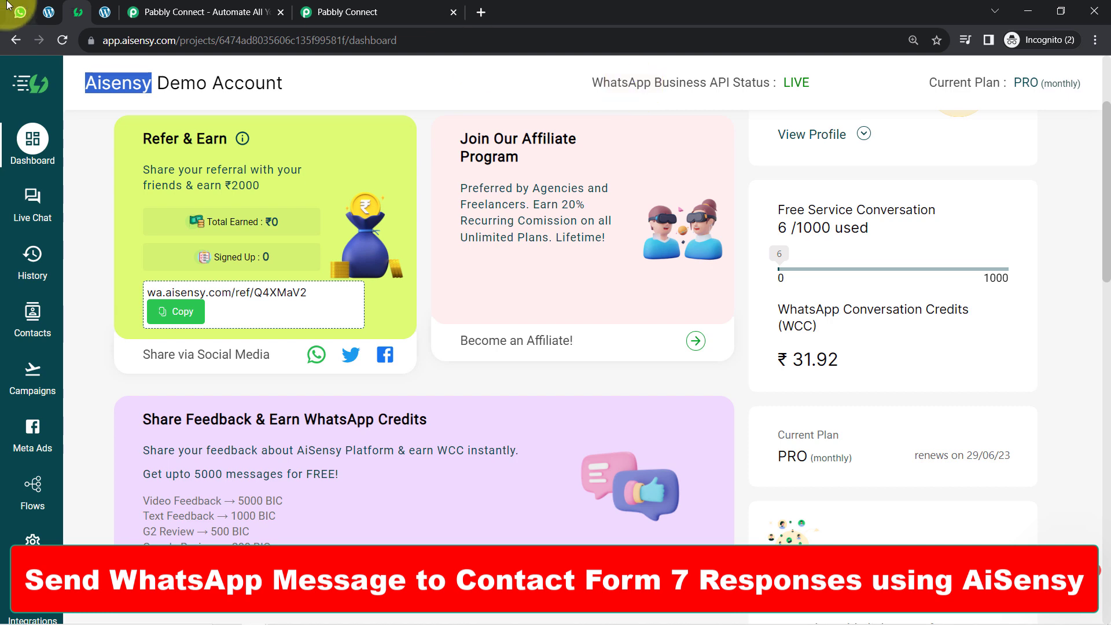
- Look over the received WhatsApp message, the WordPress contact forms list, the AiSensy dashboard and the Pabbly Connect home page and dashboard
left_click(20, 11)
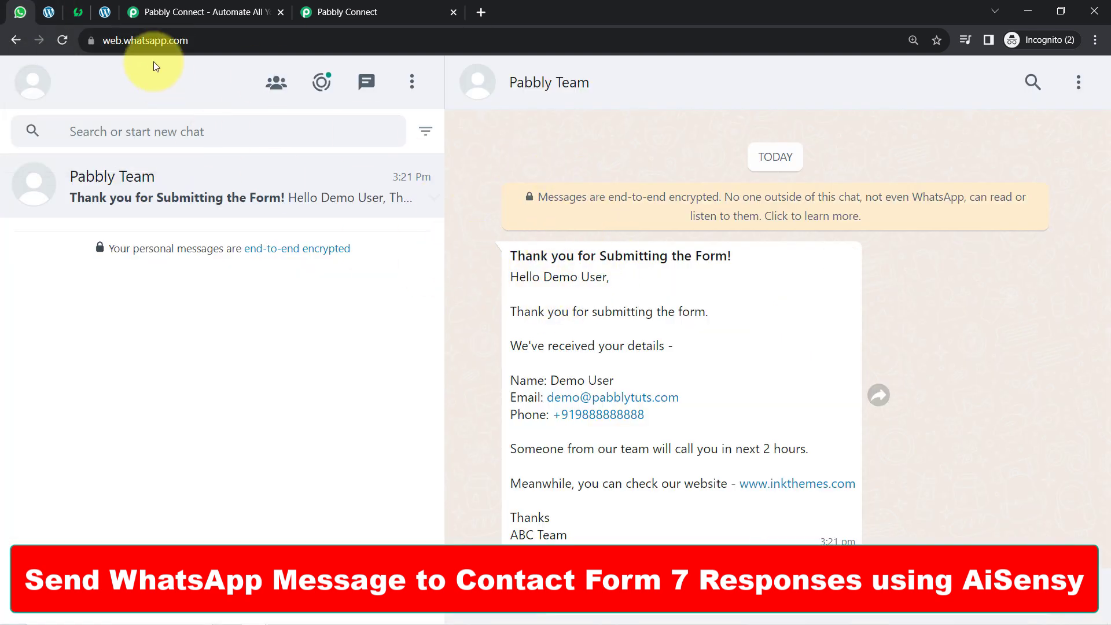
left_click(48, 12)
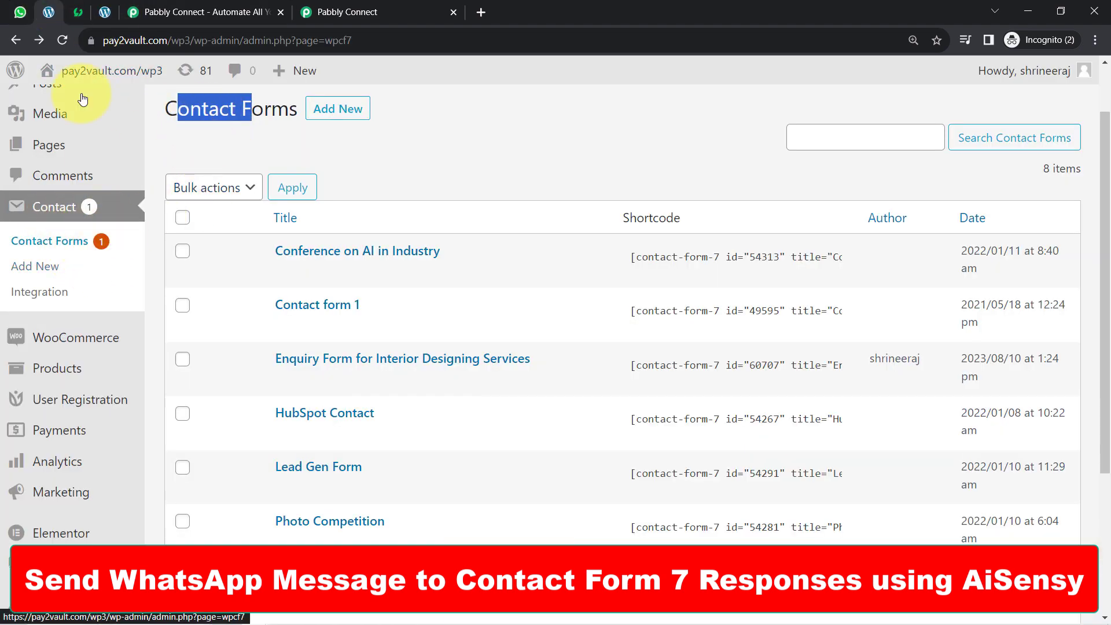
left_click(77, 12)
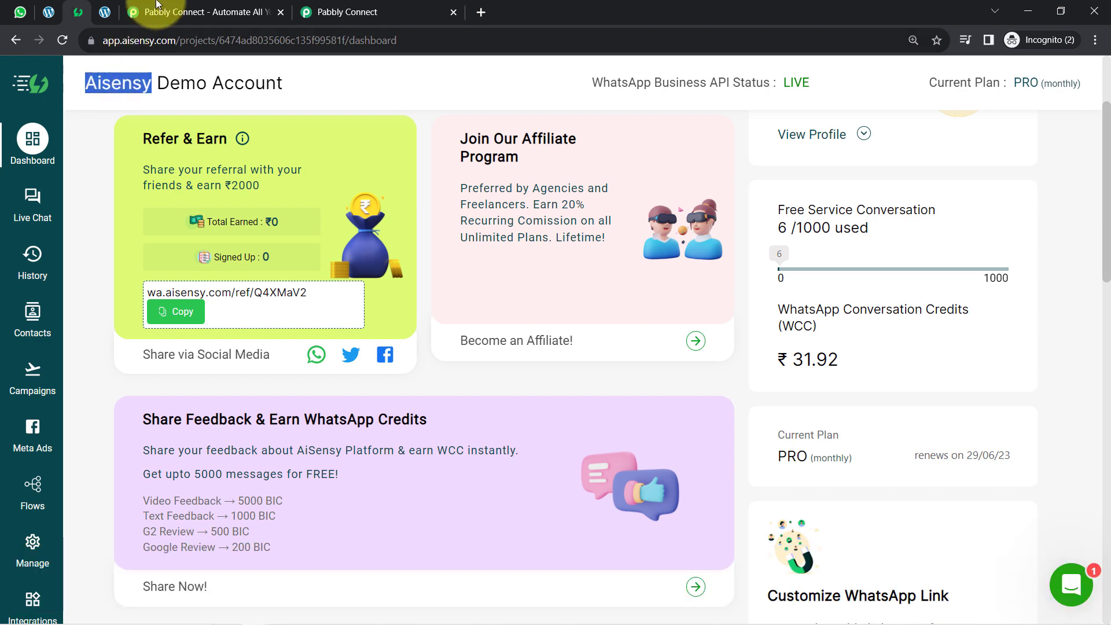
left_click(196, 12)
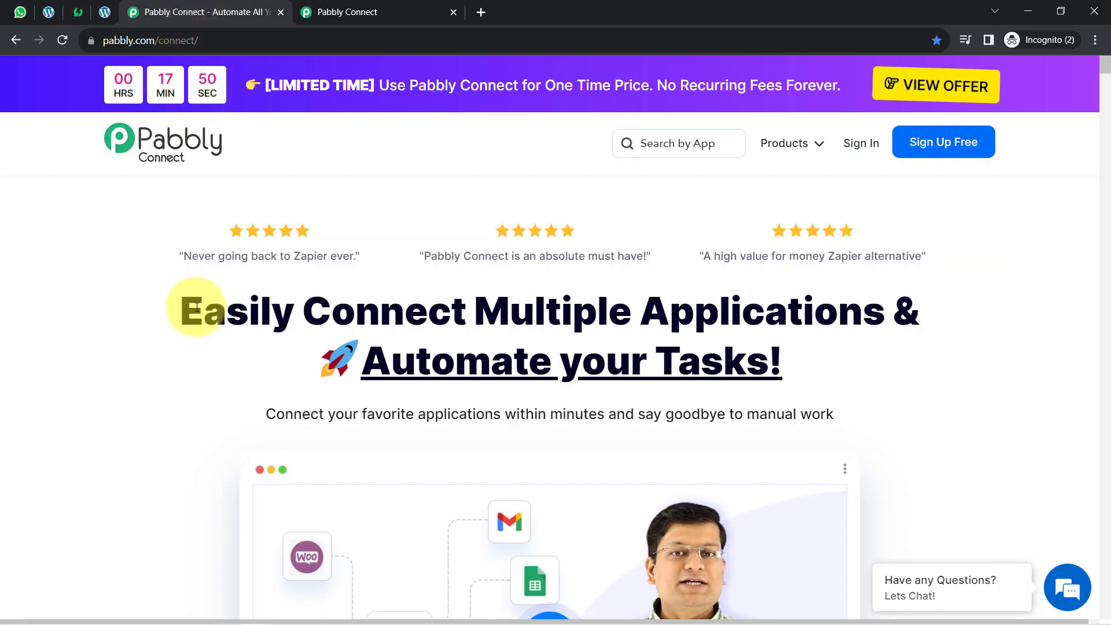
left_click_drag(207, 308, 800, 365)
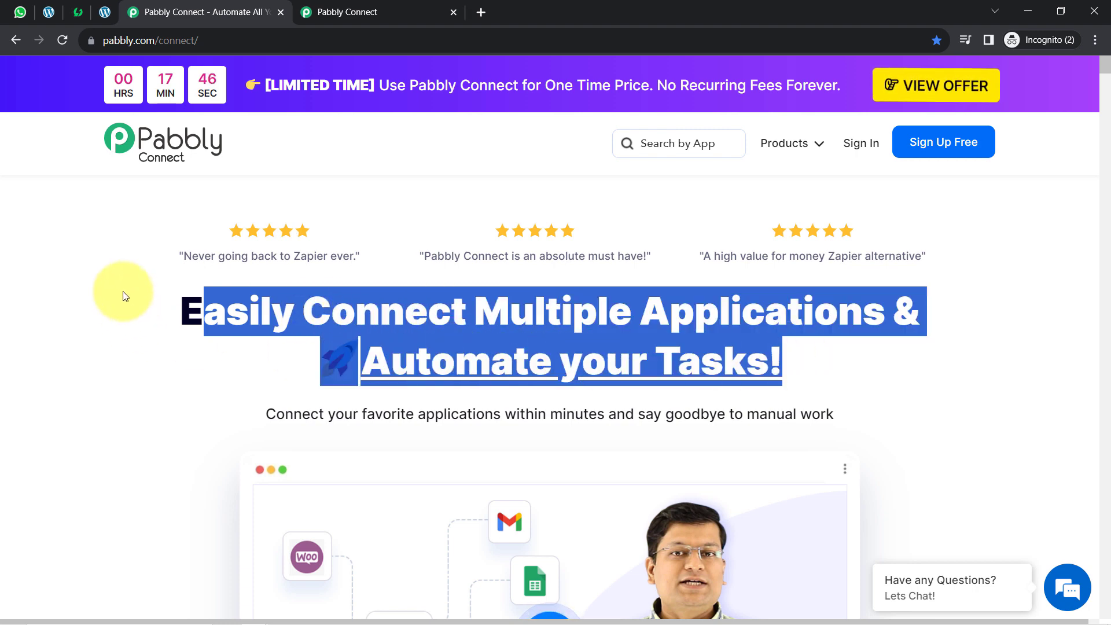
left_click(309, 12)
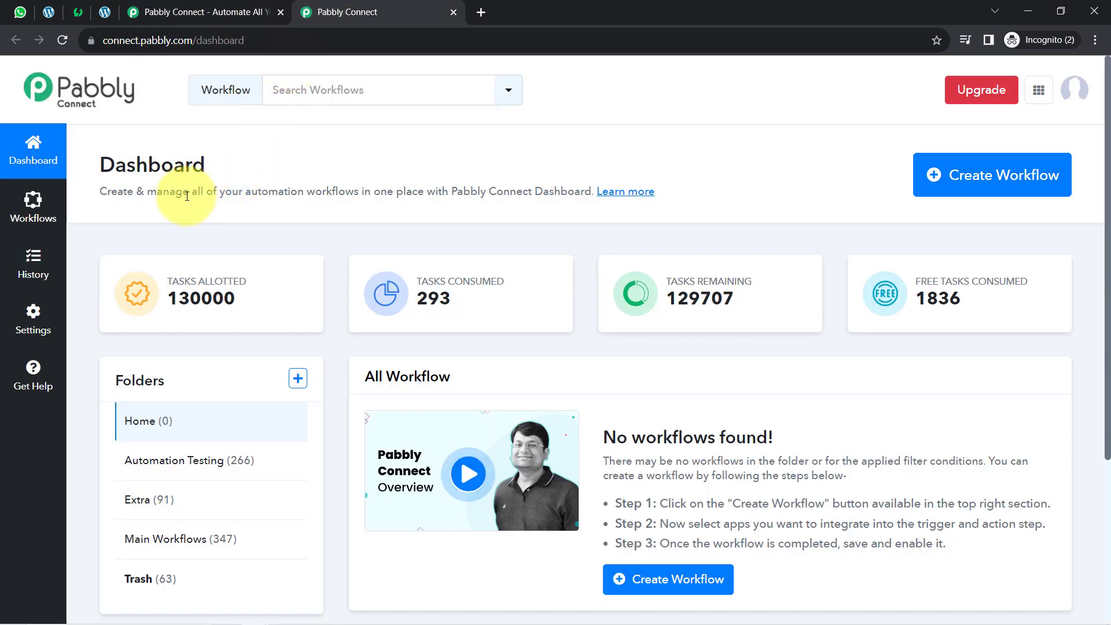
left_click(174, 12)
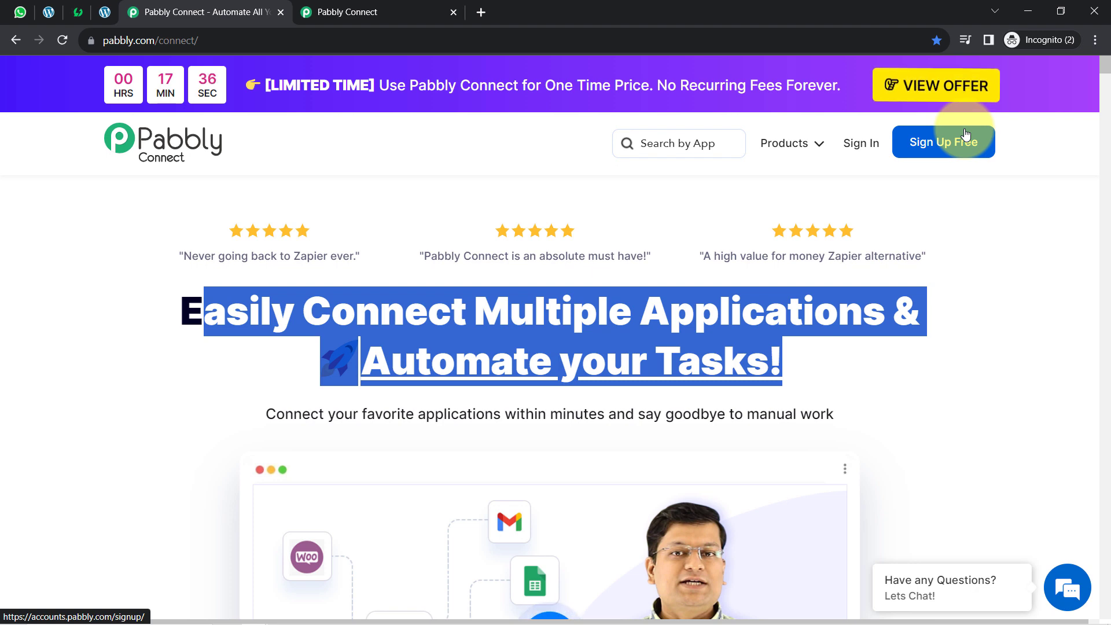
left_click(21, 11)
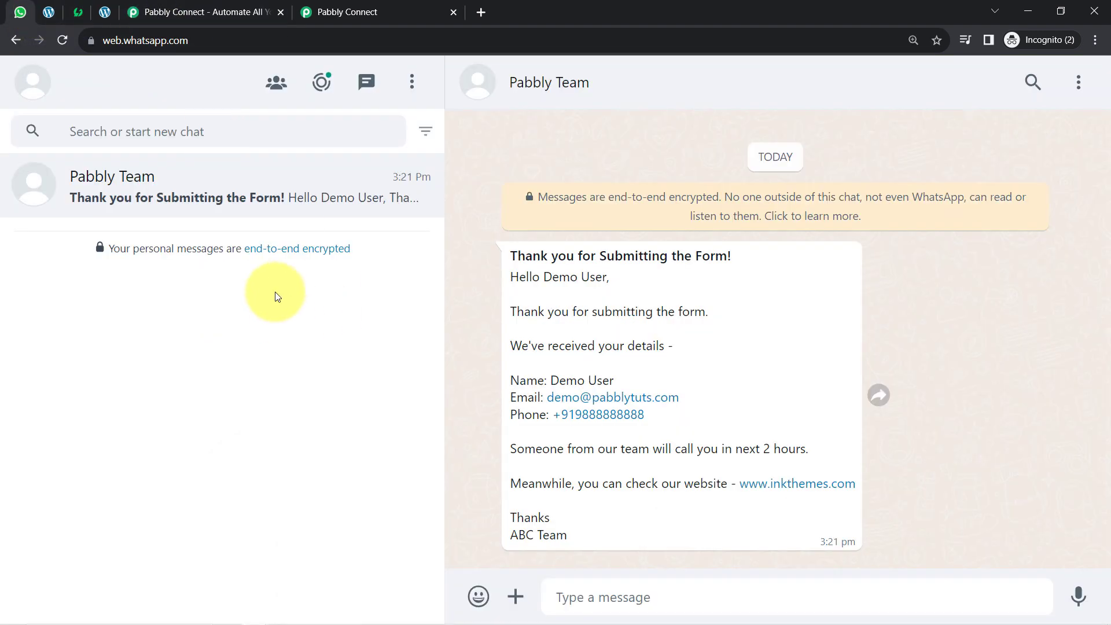
- Create a Pabbly Connect workflow named "Automatically Send WhatsApp Message using AiSensy from Contact Form 7"
left_click(315, 11)
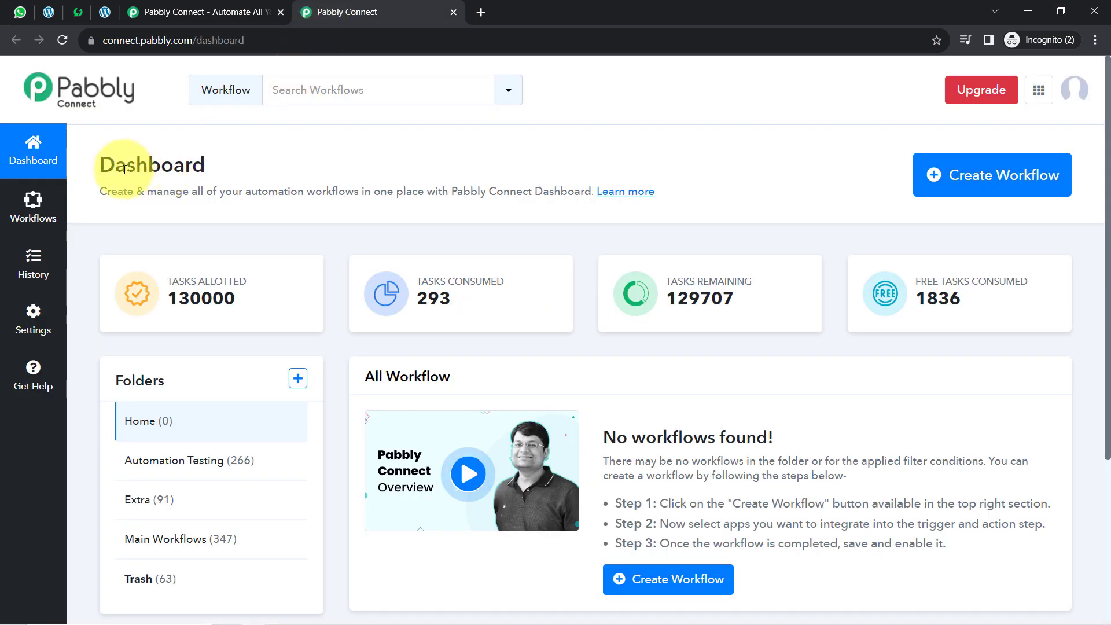
left_click_drag(124, 169, 185, 164)
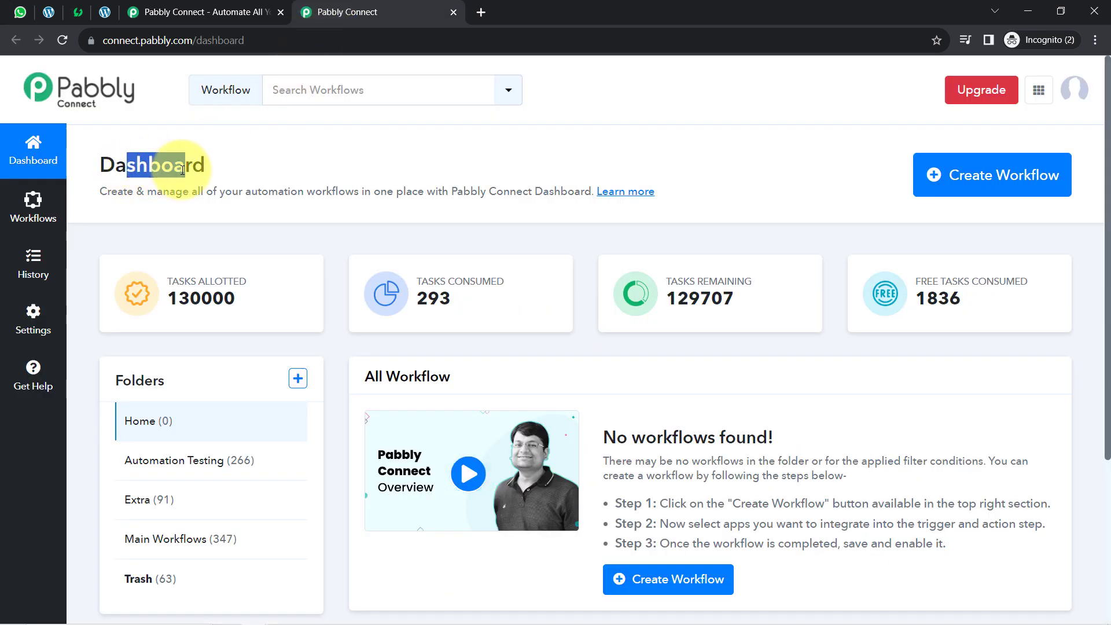
left_click(967, 191)
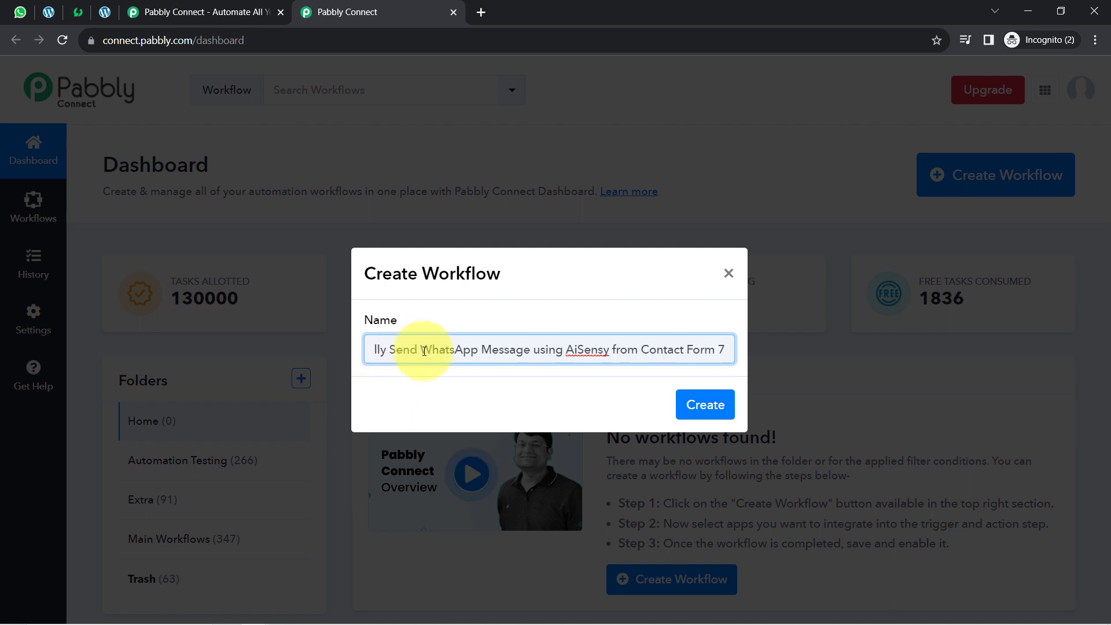
left_click_drag(438, 351, 354, 347)
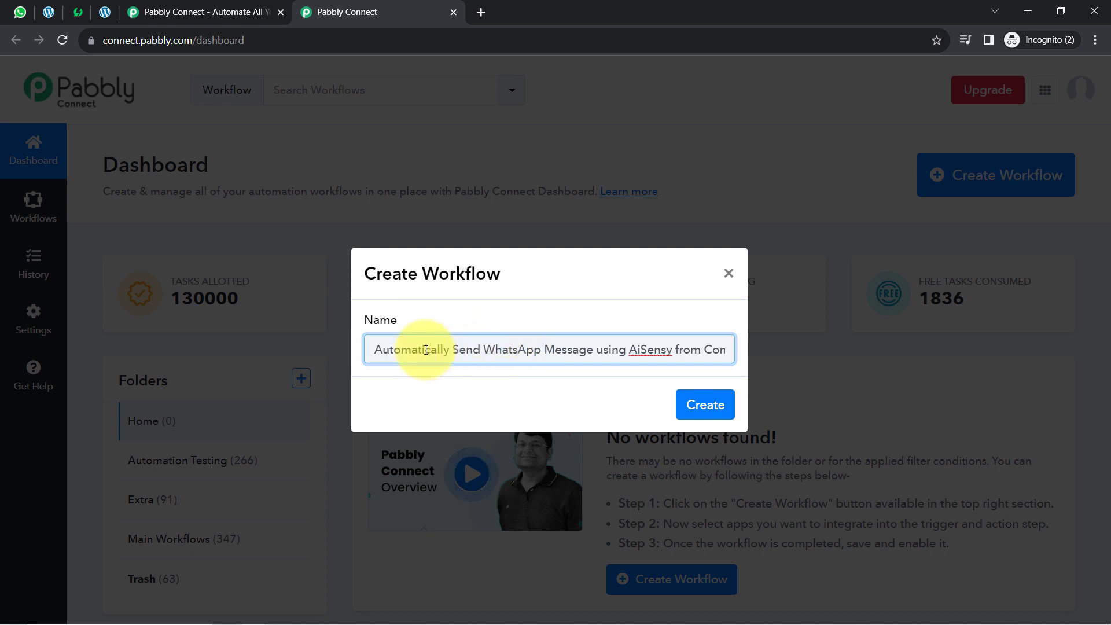
left_click_drag(530, 350, 742, 350)
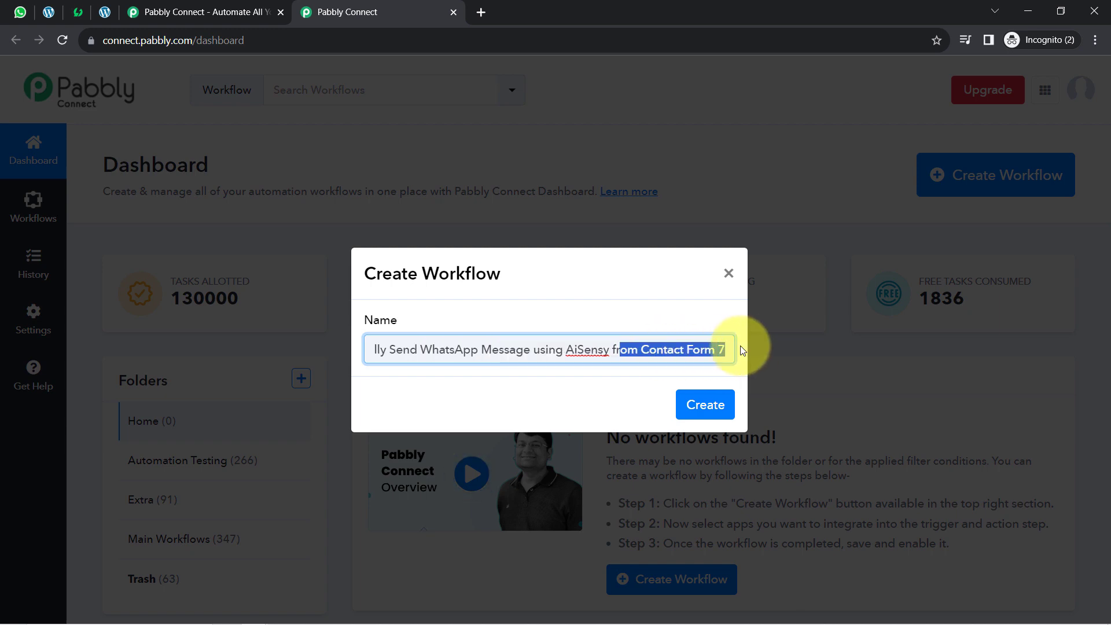
left_click(689, 411)
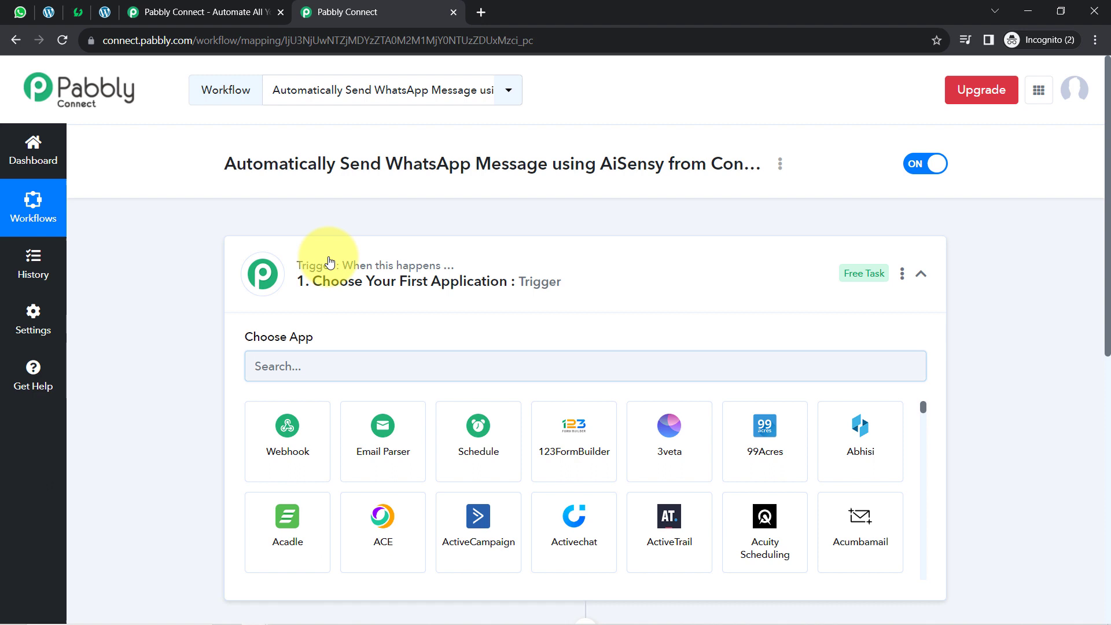
- Choose Contact Form 7 as the workflow's trigger application
left_click(329, 262)
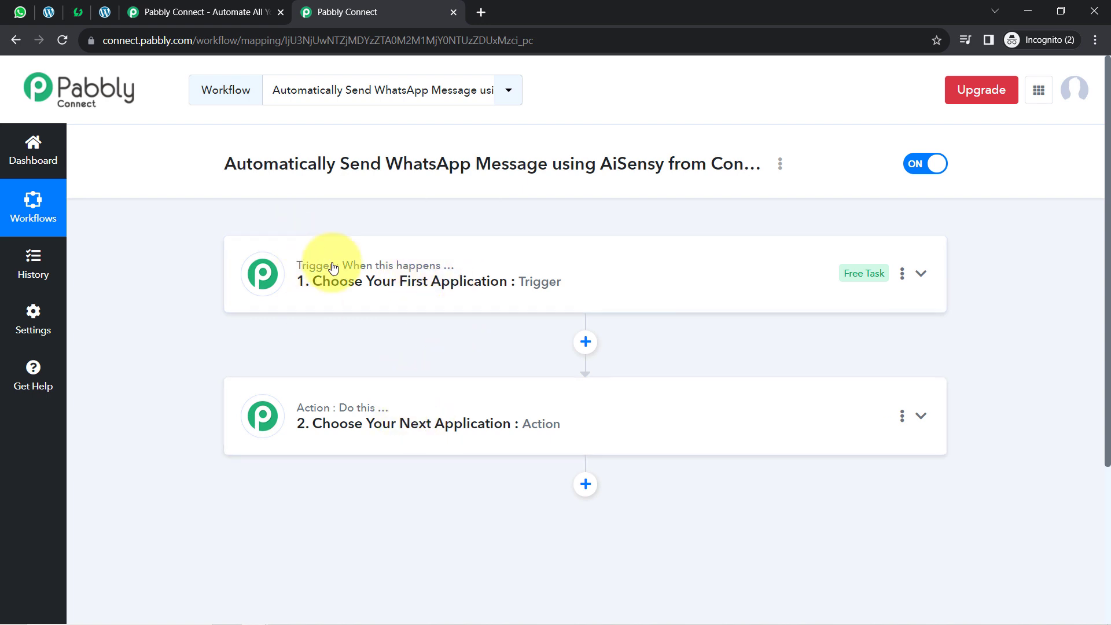
mouse_move(373, 417)
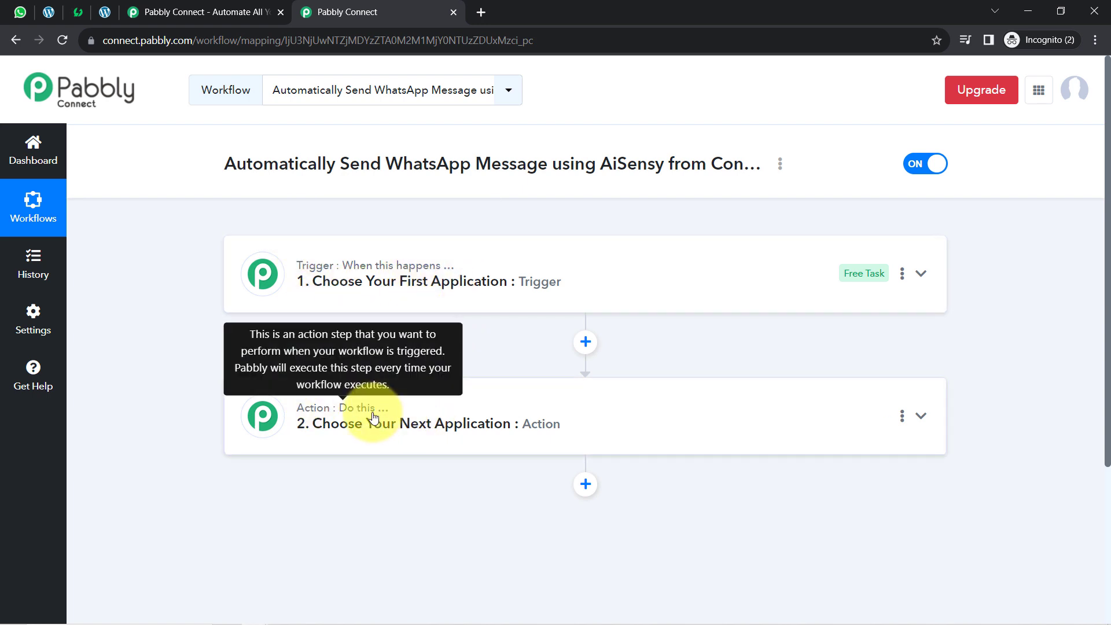
left_click(330, 283)
left_click_drag(237, 168, 706, 169)
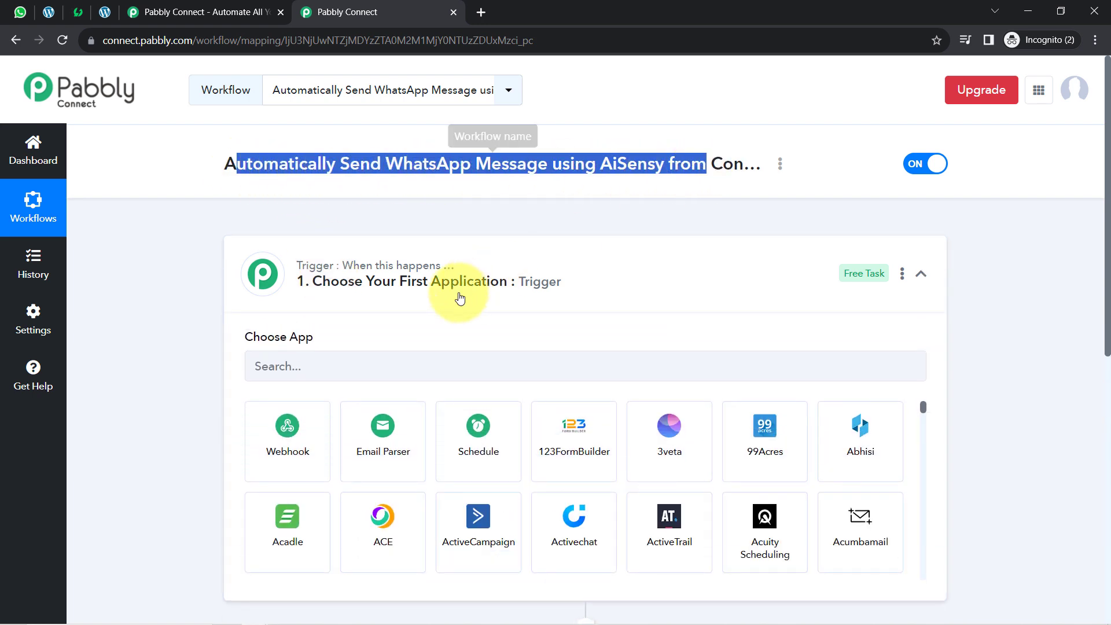
left_click(382, 358)
type("cont")
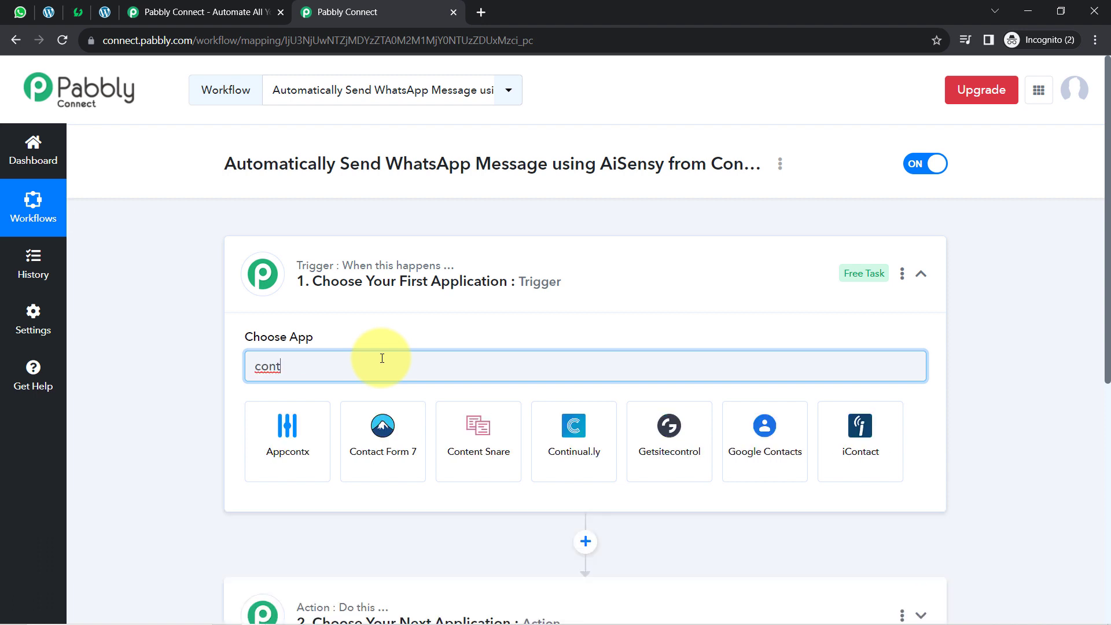
left_click(384, 429)
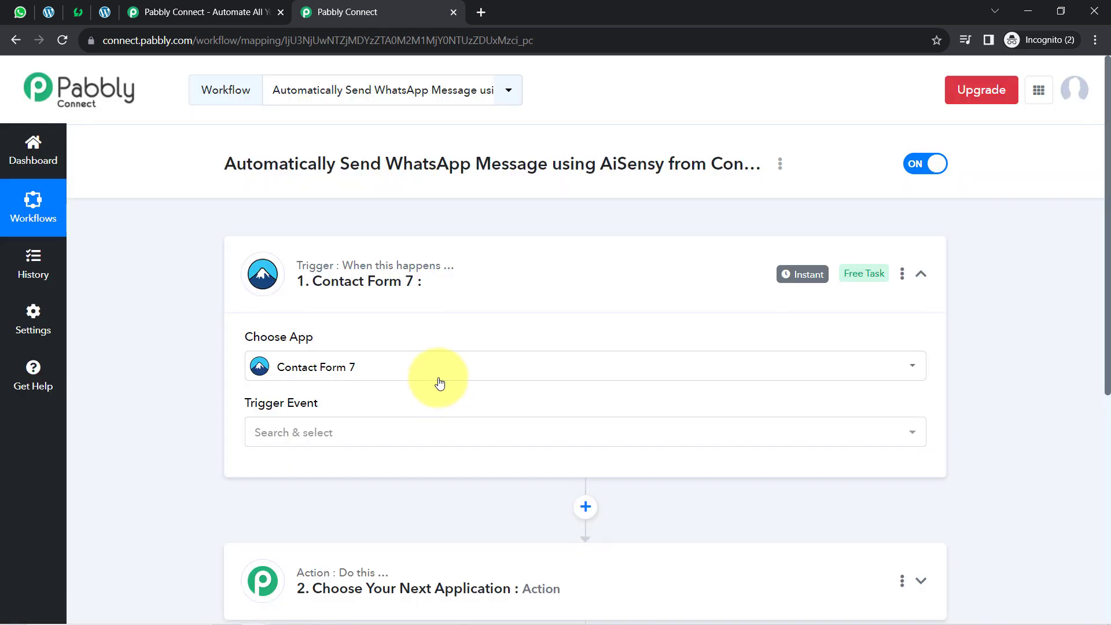
- Choose WhatsApp by AiSensy as the application for the workflow's action step
left_click_drag(1095, 253, 1093, 396)
left_click(434, 310)
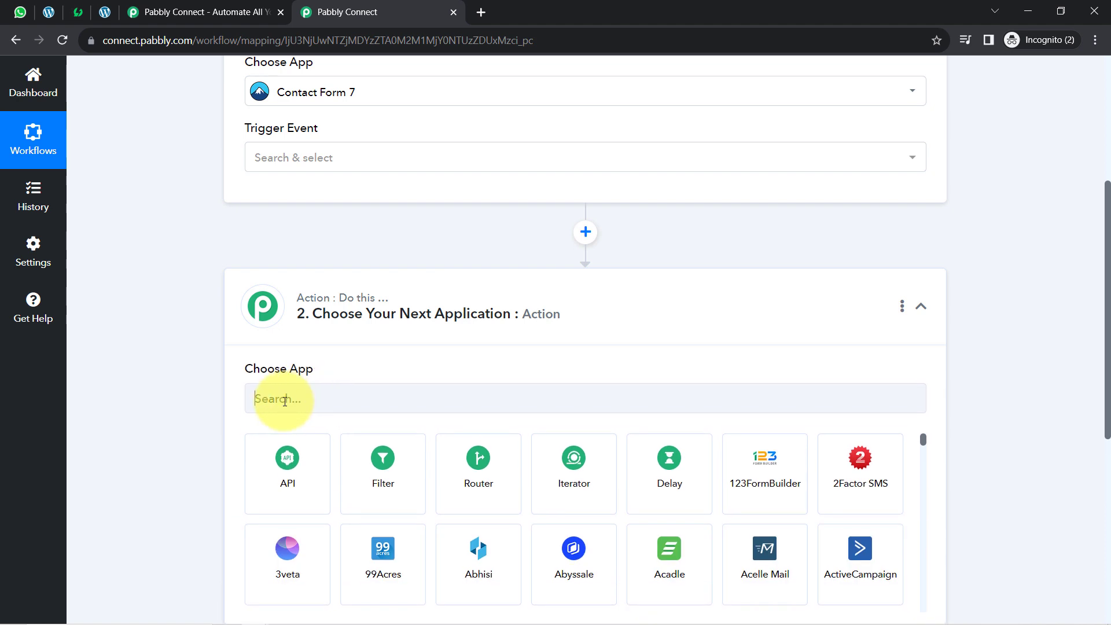
left_click(284, 399)
type("aise")
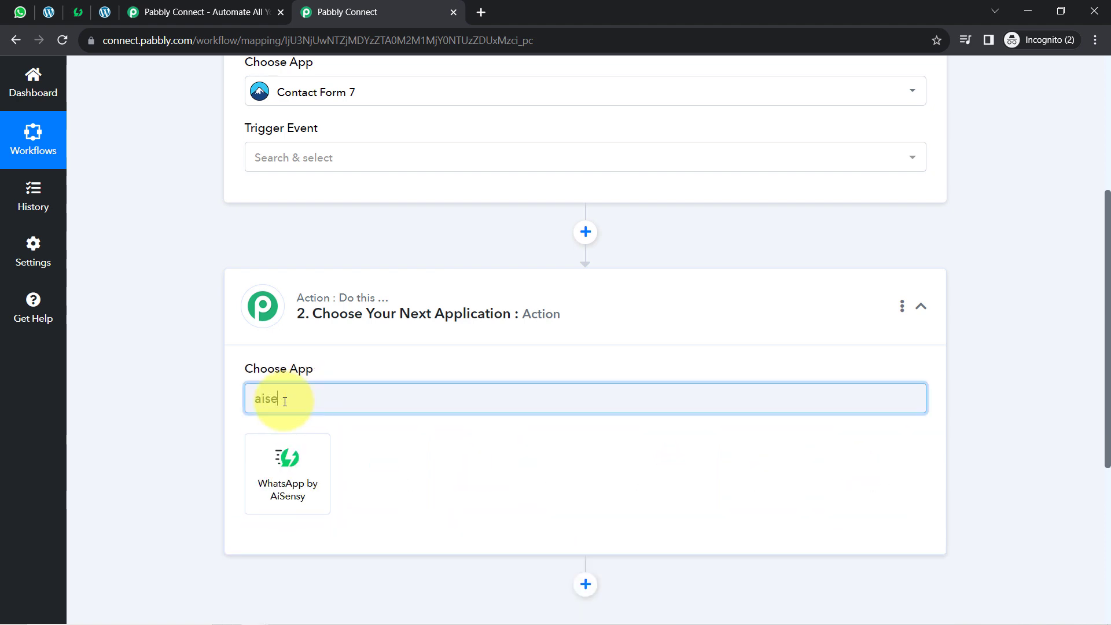
left_click(271, 495)
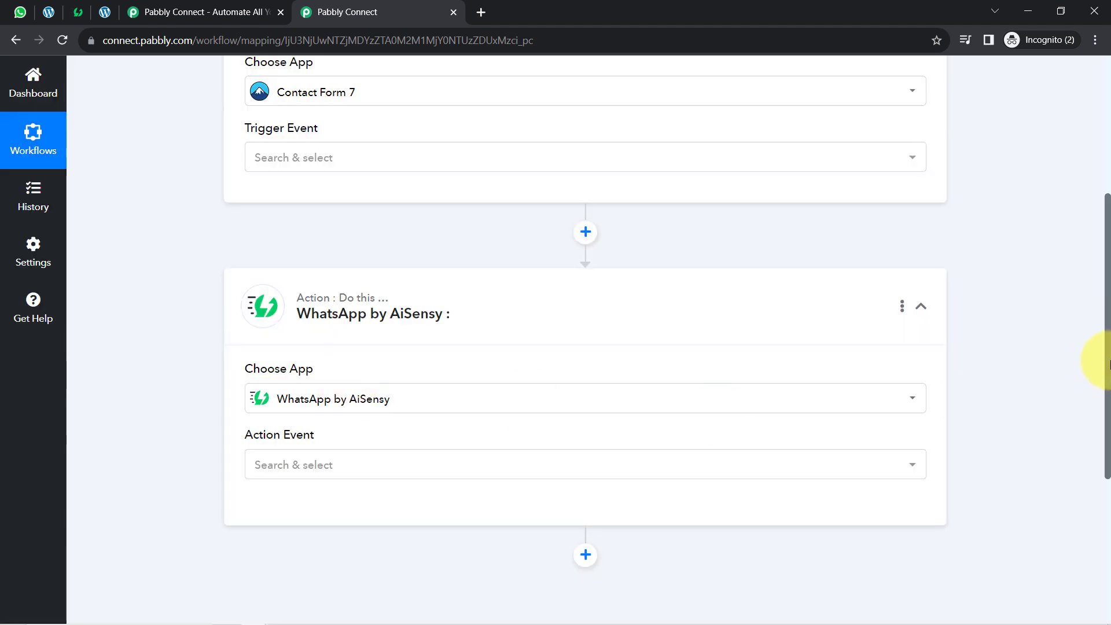
left_click_drag(1107, 378, 1105, 235)
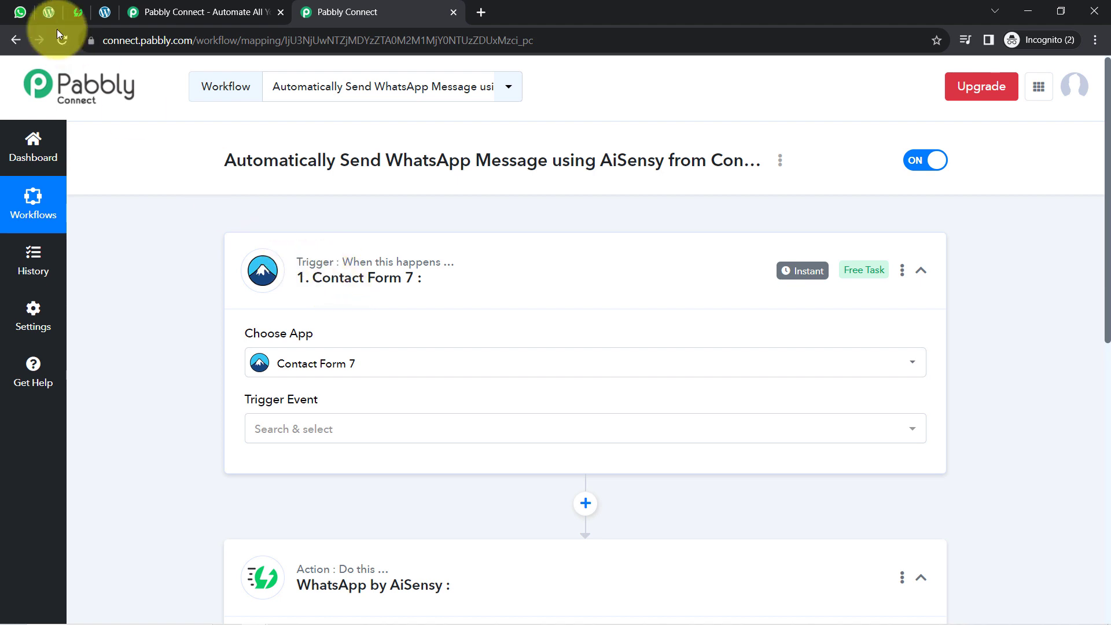
- Switch to the WordPress contact forms list and open "Enquiry Form for Interior Designing Services" for editing
left_click(49, 11)
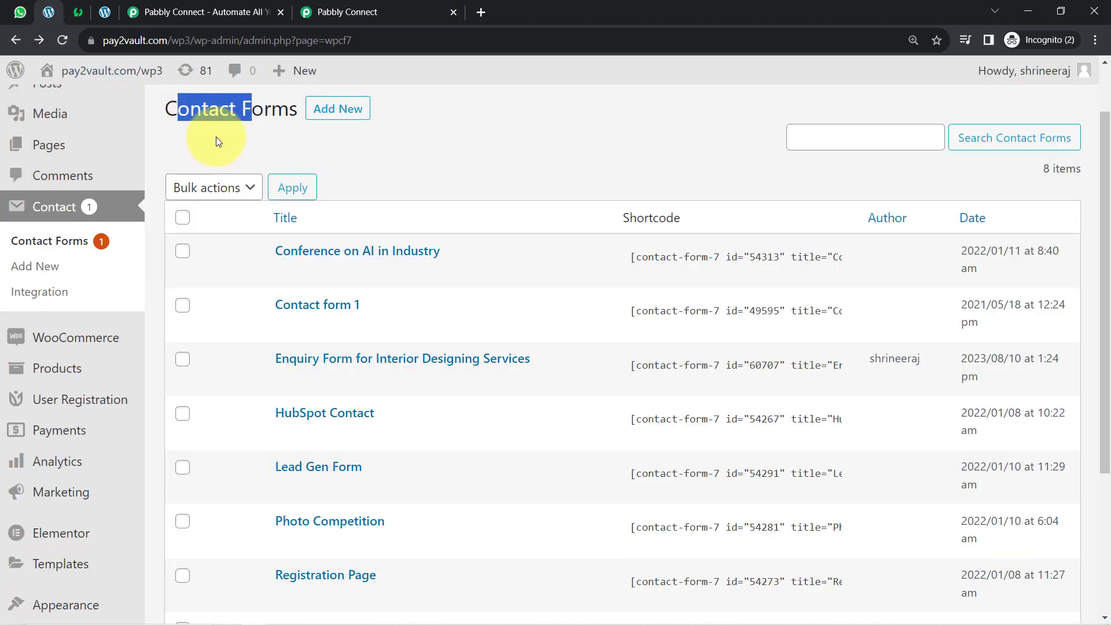
left_click(174, 108)
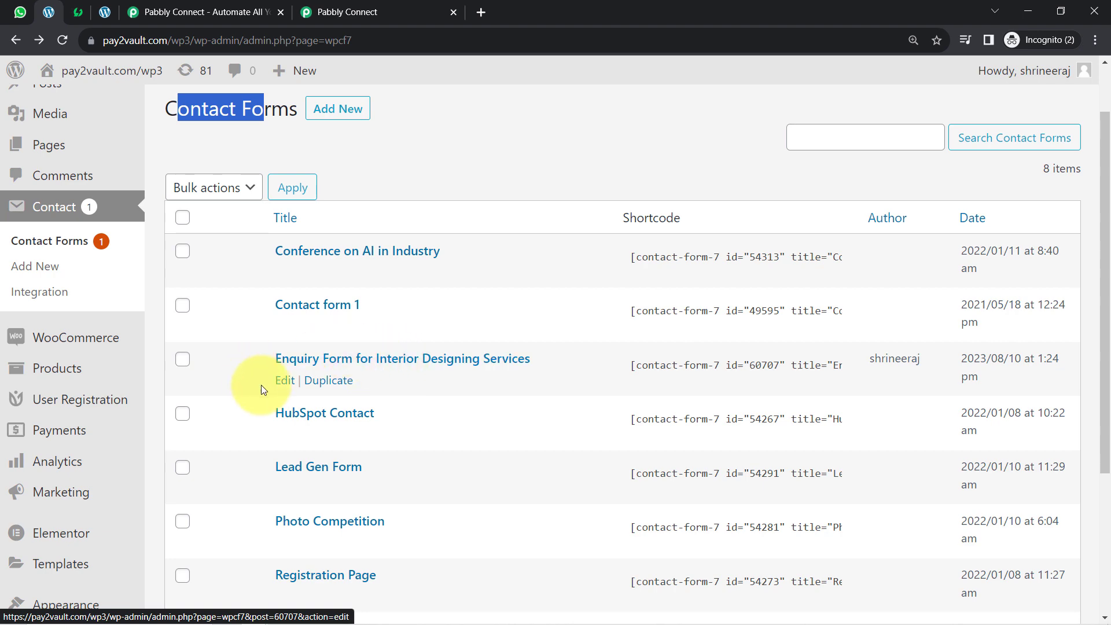
left_click(283, 381)
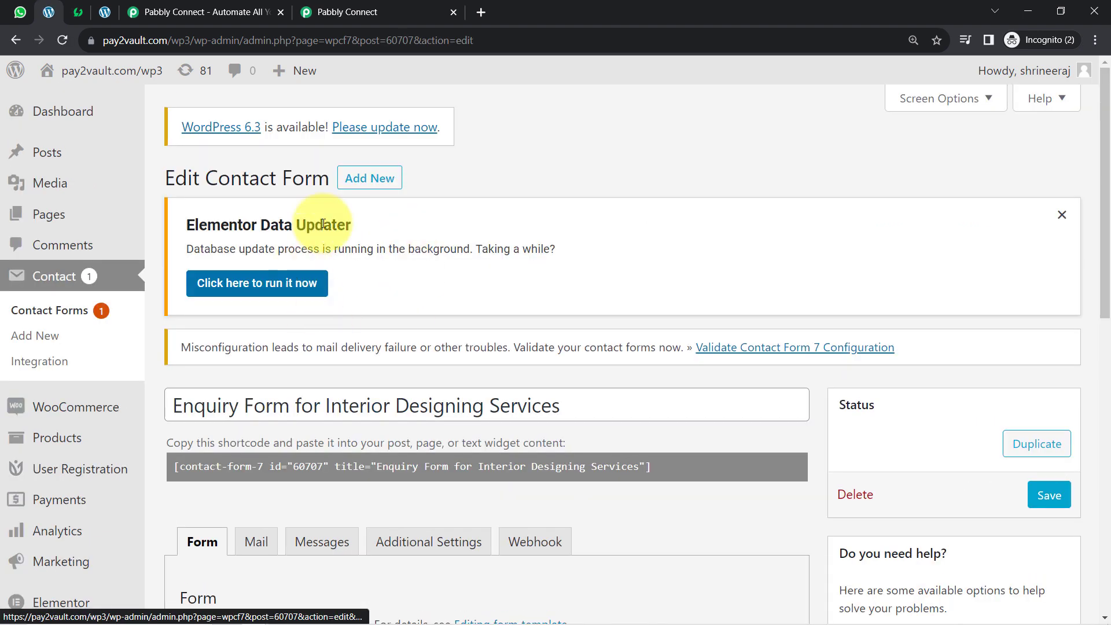
scroll(1106, 253, "down", 1)
scroll(1106, 253, "down", 3)
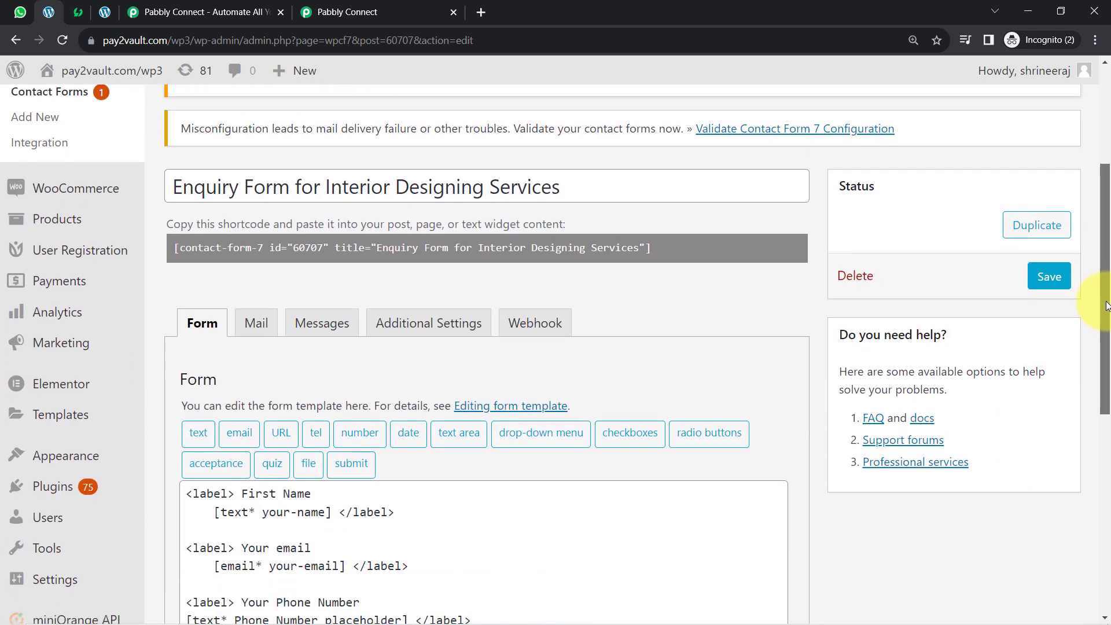
- Switch back to the Pabbly Connect workflow and set the Contact Form 7 trigger event to New Form Submission
left_click(415, 9)
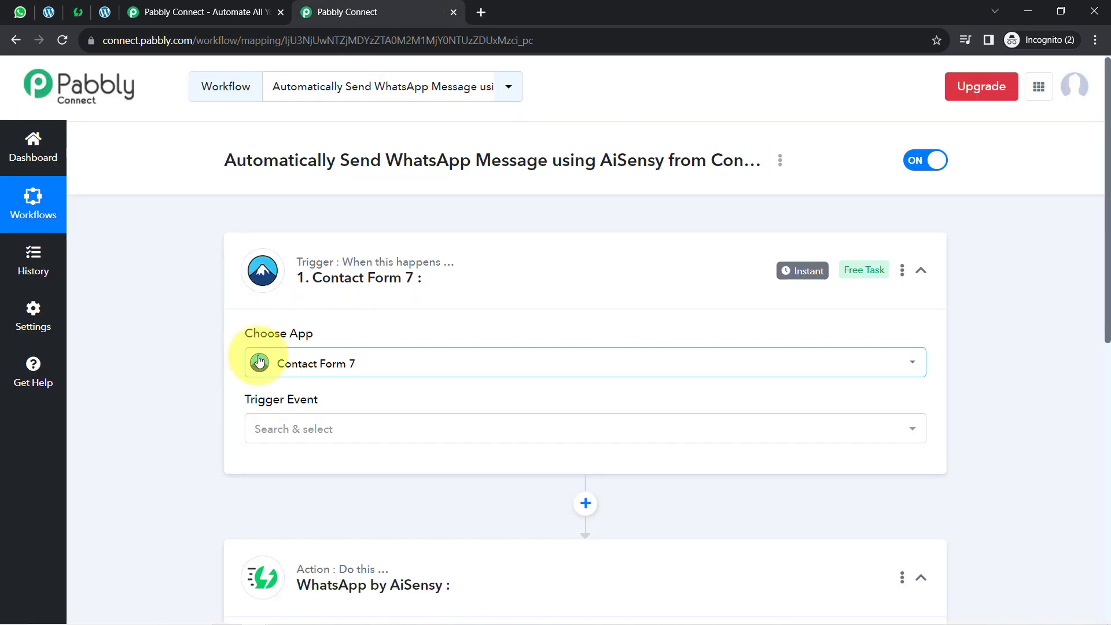
left_click(271, 438)
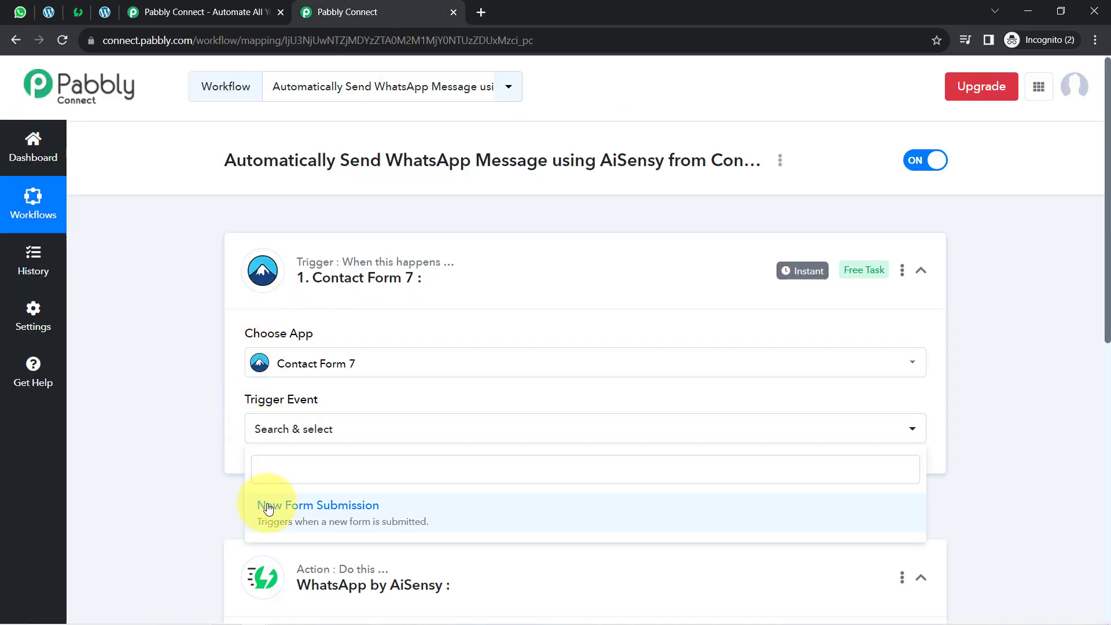
left_click(261, 504)
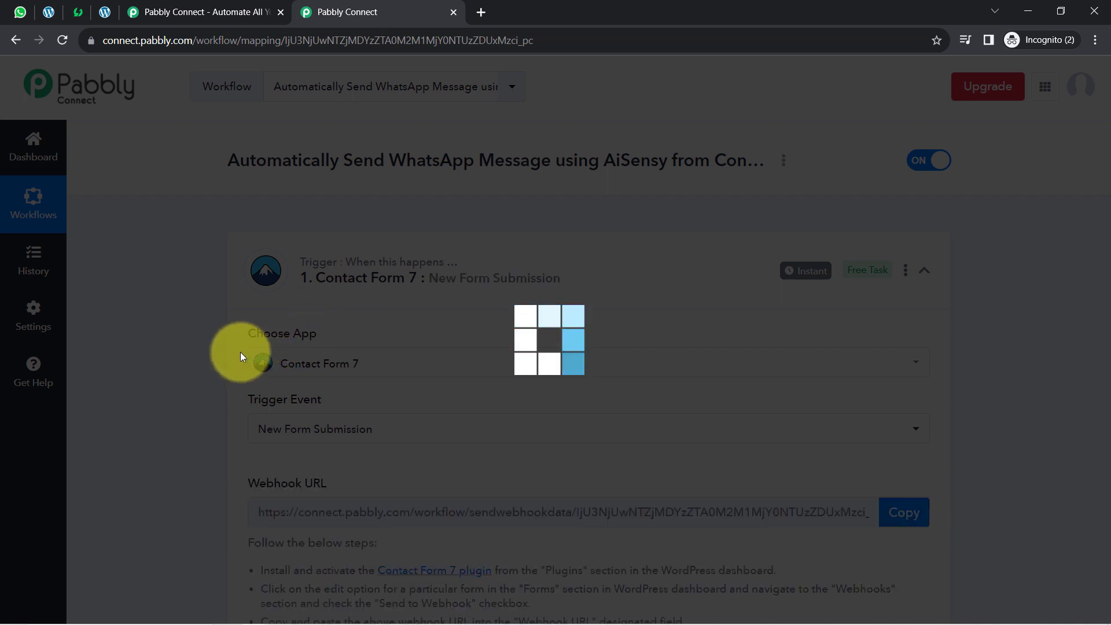
- Read the setup instructions below the Contact Form 7 trigger's webhook URL
scroll(204, 342, "down", 1)
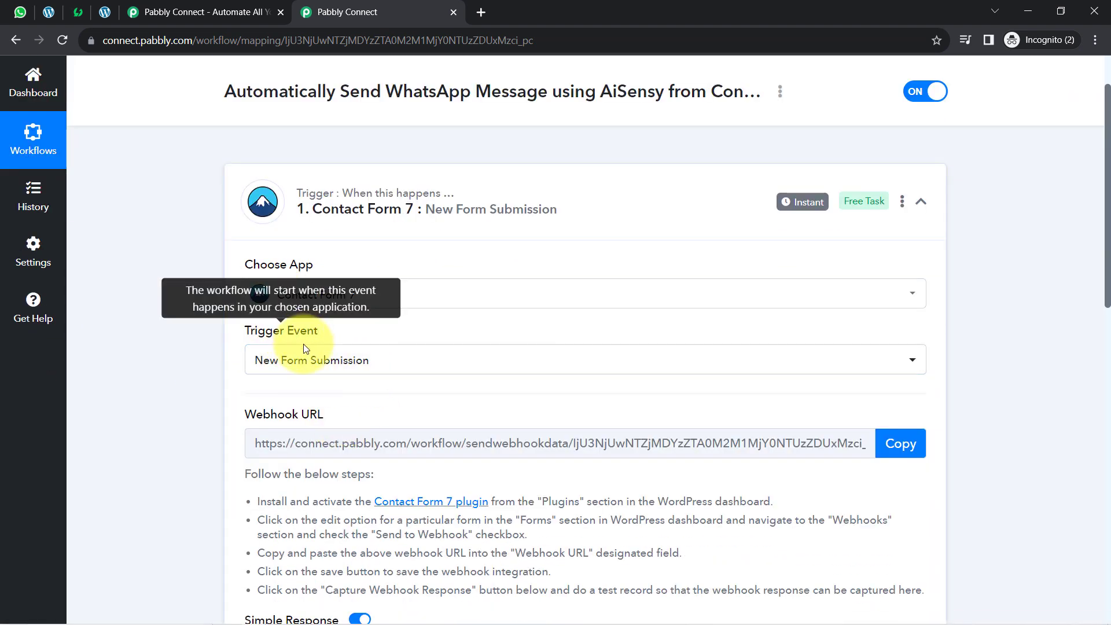
scroll(318, 313, "down", 1)
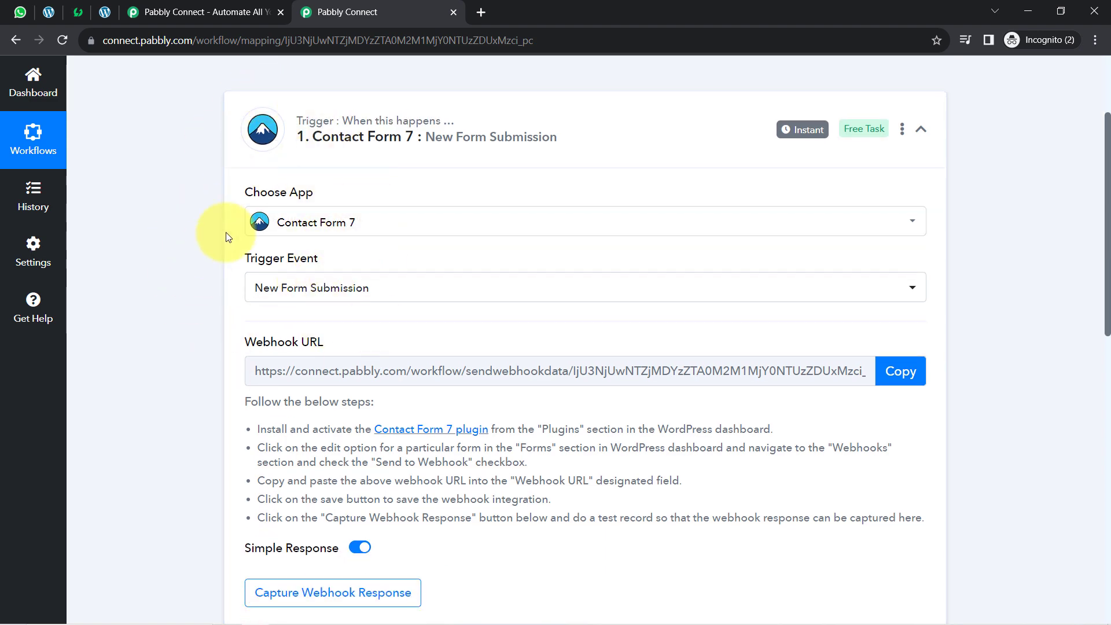
scroll(282, 333, "up", 1)
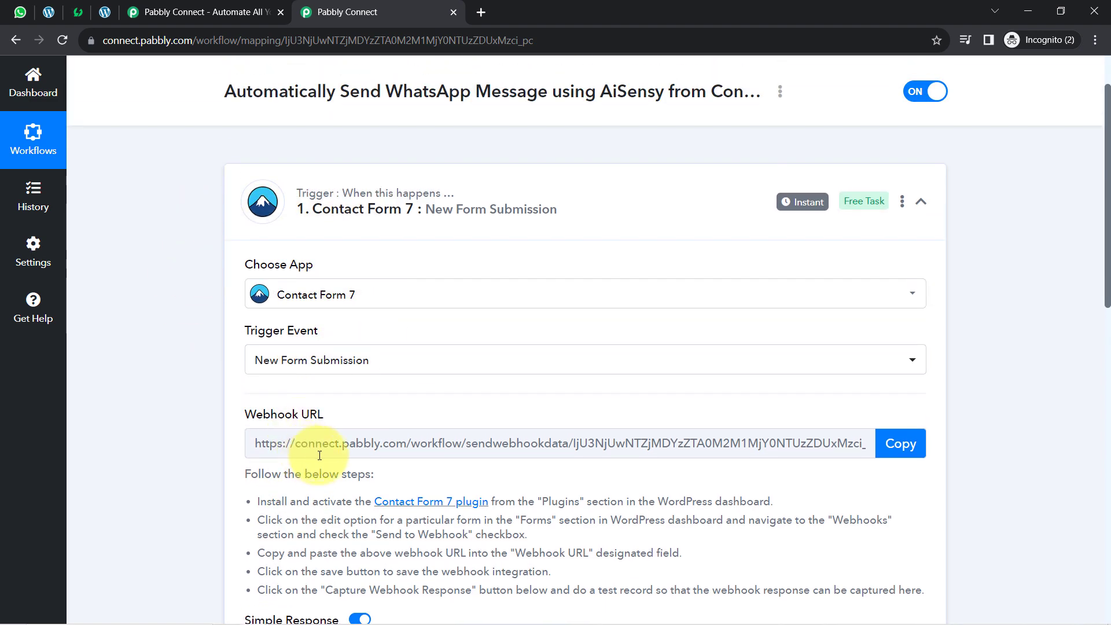
scroll(347, 445, "up", 1)
scroll(364, 440, "down", 3)
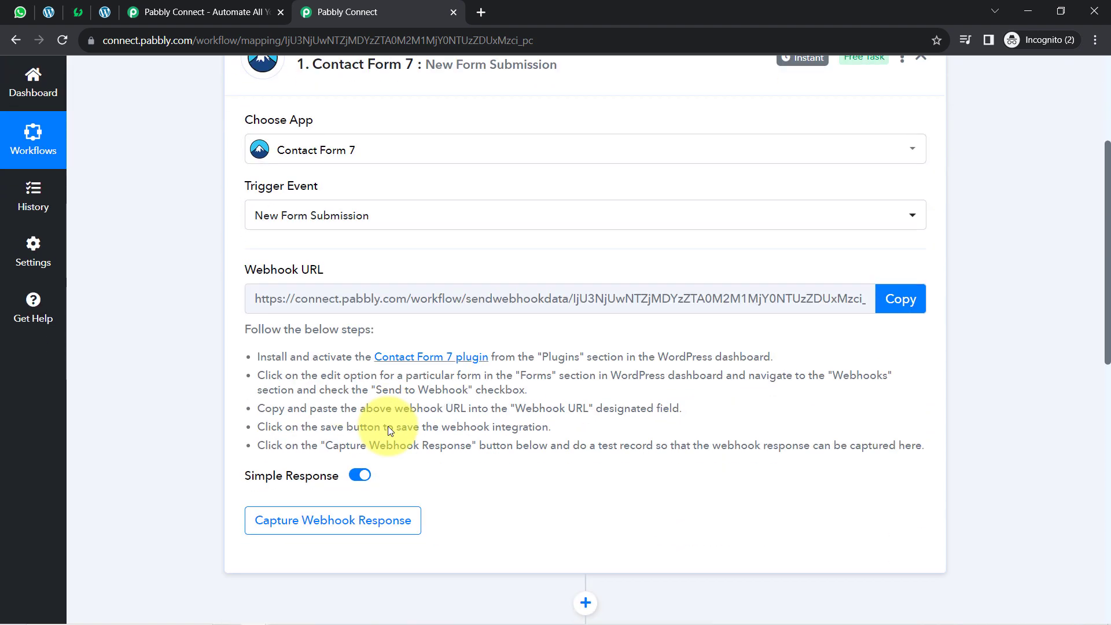
left_click_drag(256, 329, 548, 448)
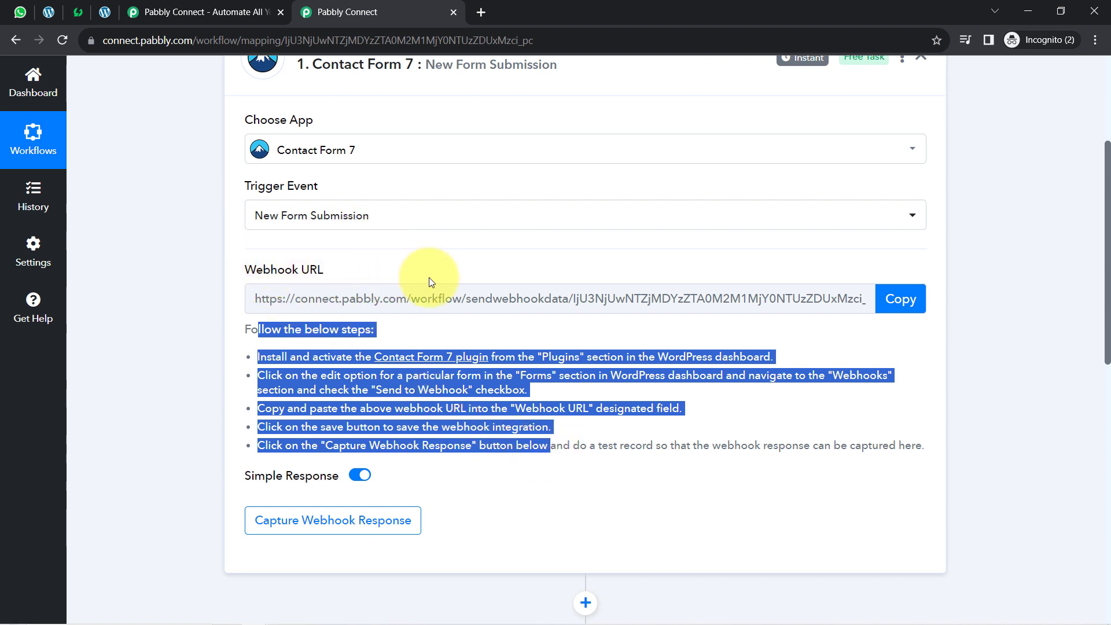
- Copy the Contact Form 7 trigger's webhook URL and open the Webhook settings of the enquiry form in WordPress
left_click(901, 302)
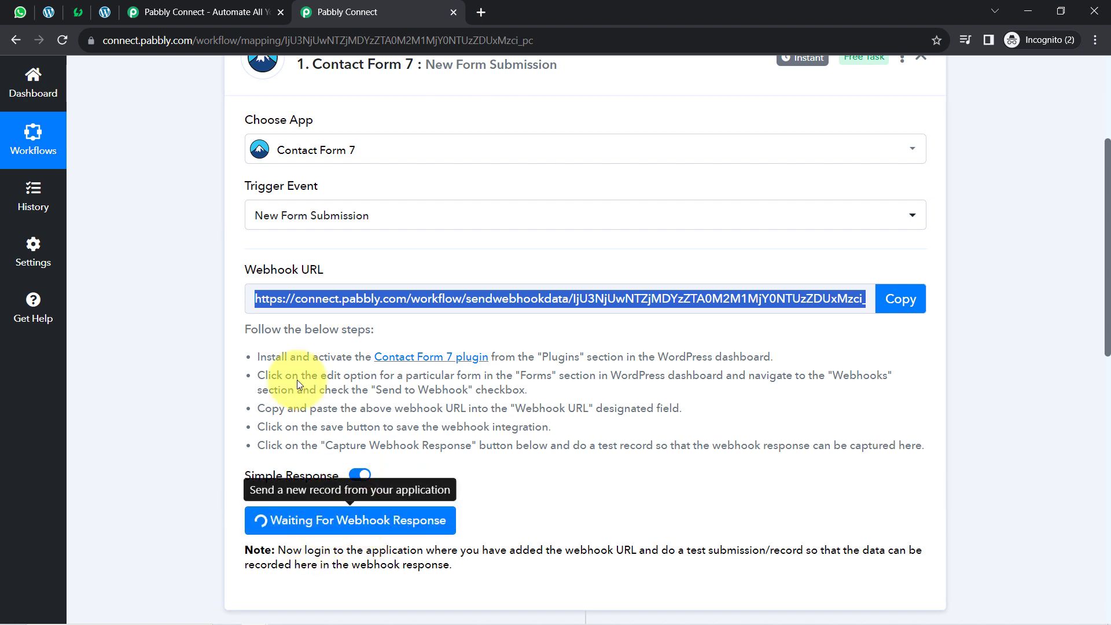
left_click(49, 11)
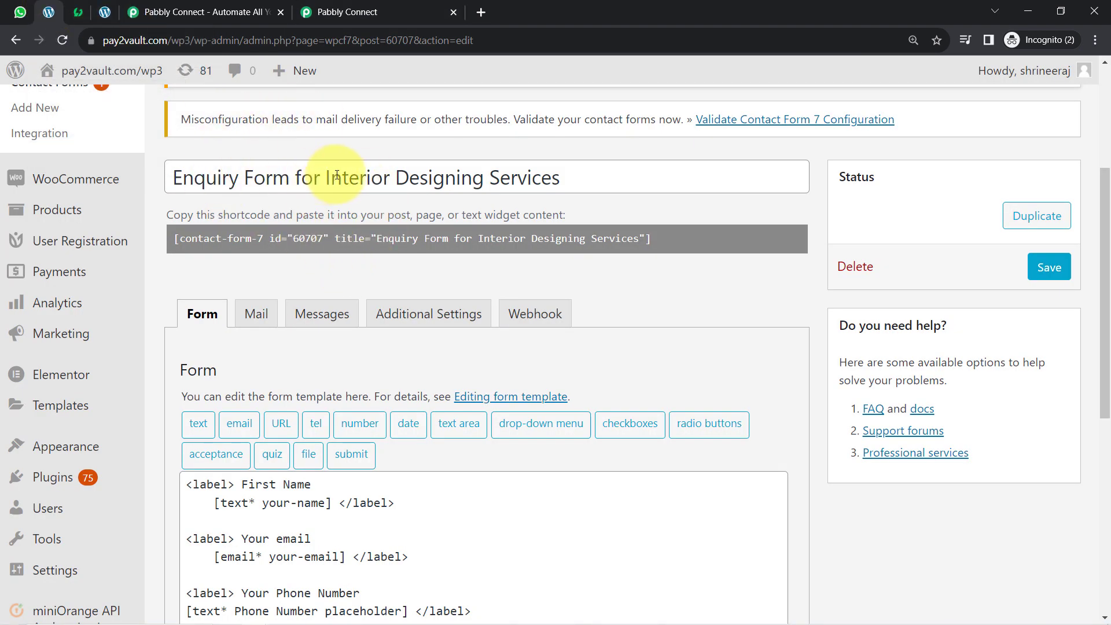
left_click(527, 316)
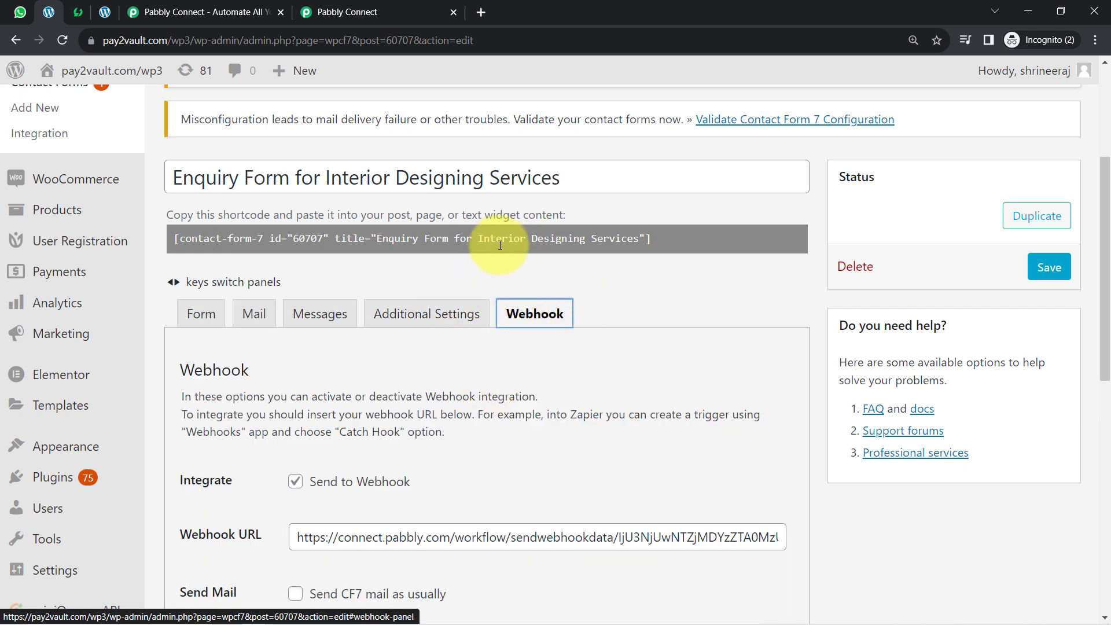
scroll(324, 380, "down", 3)
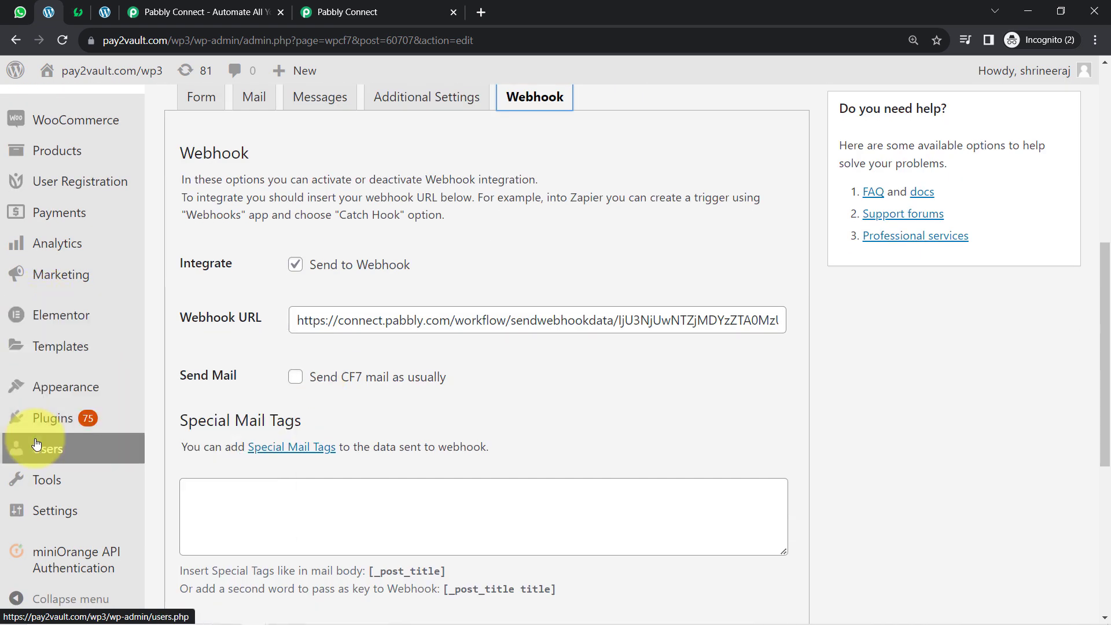
- Open the WordPress Plugins page and the Installed Plugins page in separate new browser tabs
mouse_move(22, 418)
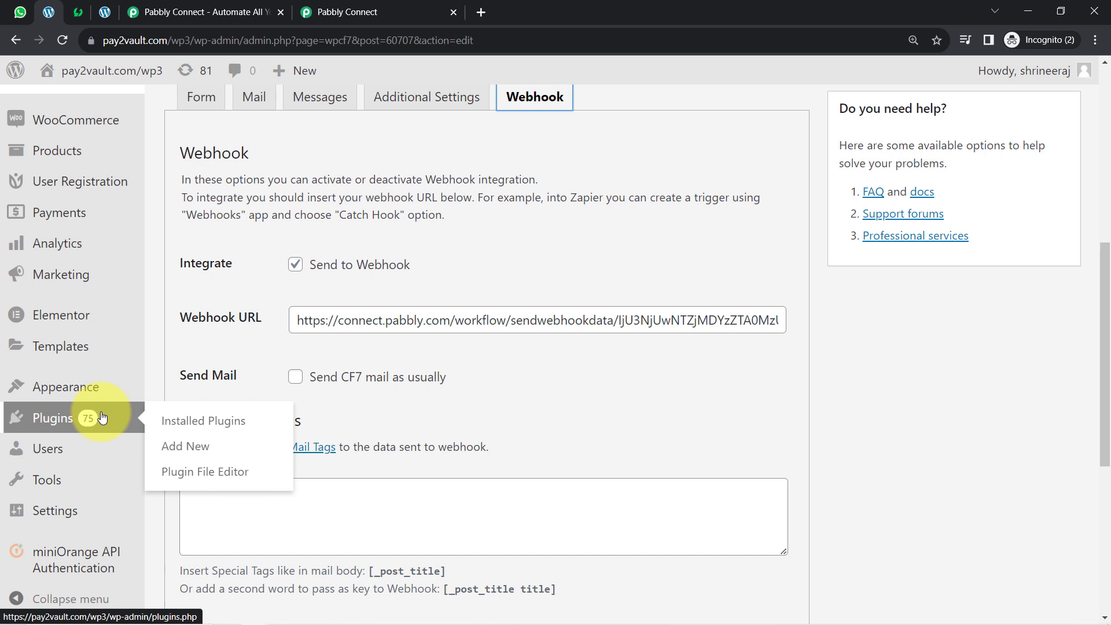
right_click(52, 421)
left_click(69, 436)
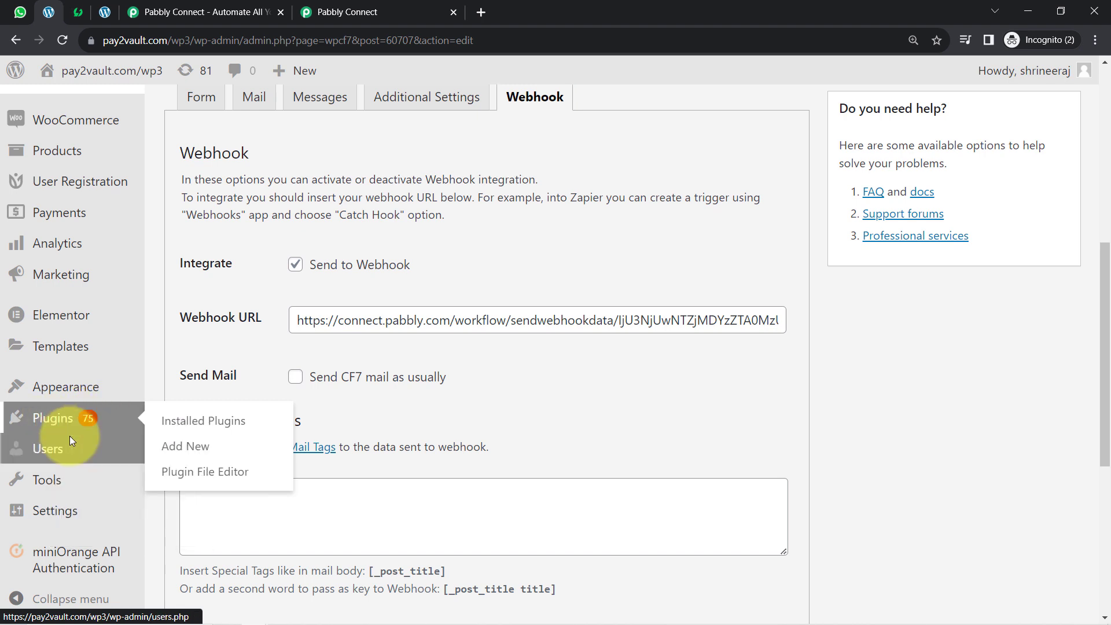
right_click(173, 427)
left_click(178, 435)
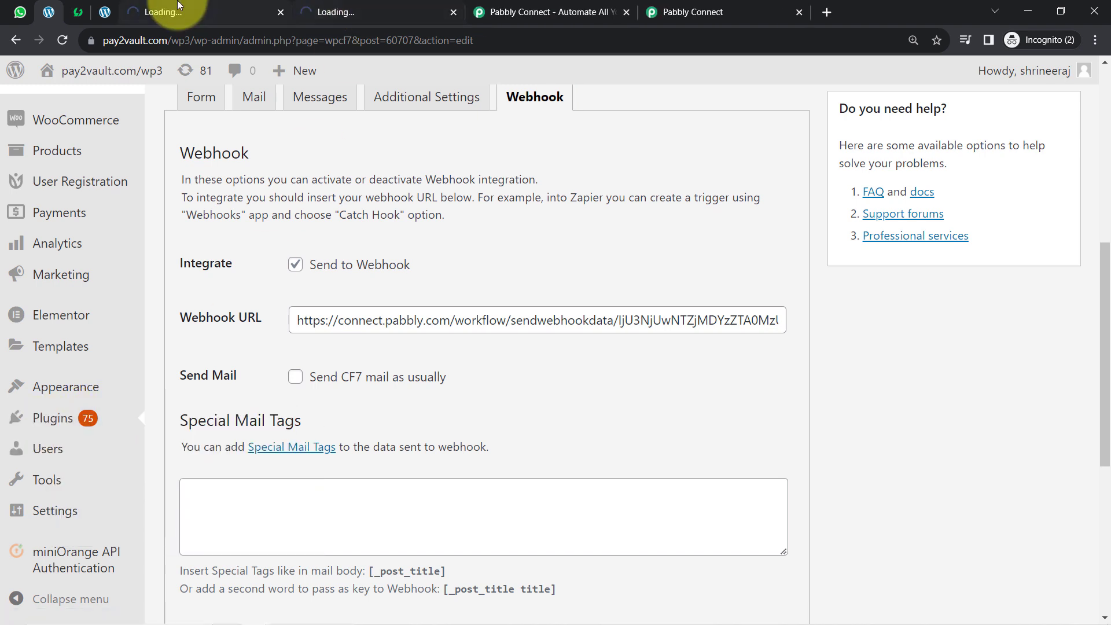
- Switch back to the Pabbly Connect workflow, open the linked Contact Form 7 plugin page in a new tab and examine the plugin's name
left_click(694, 10)
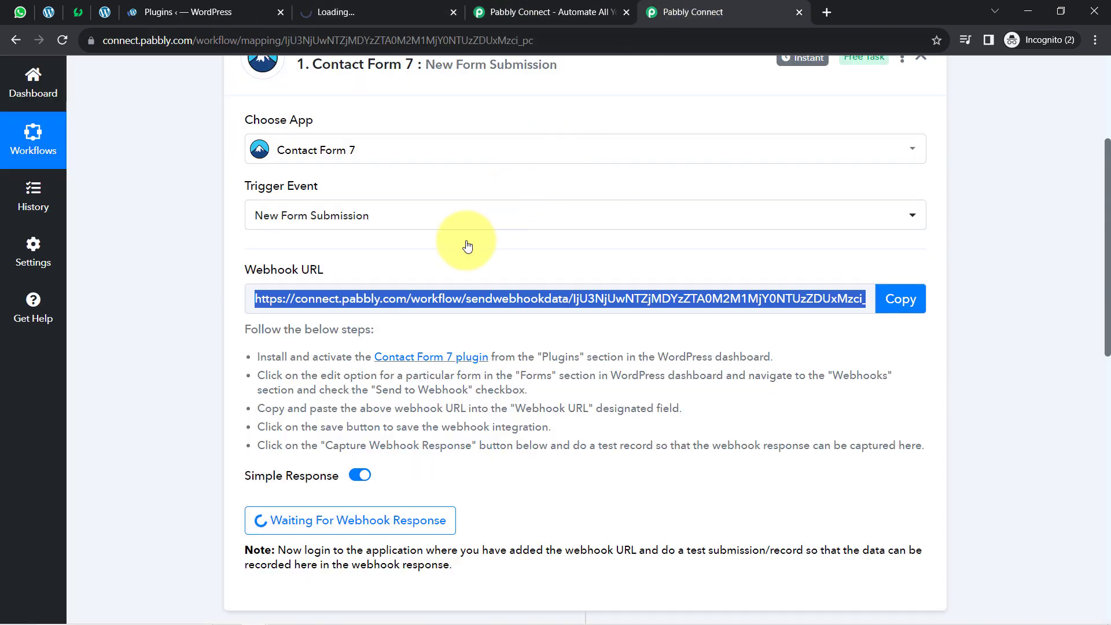
left_click_drag(269, 360, 745, 363)
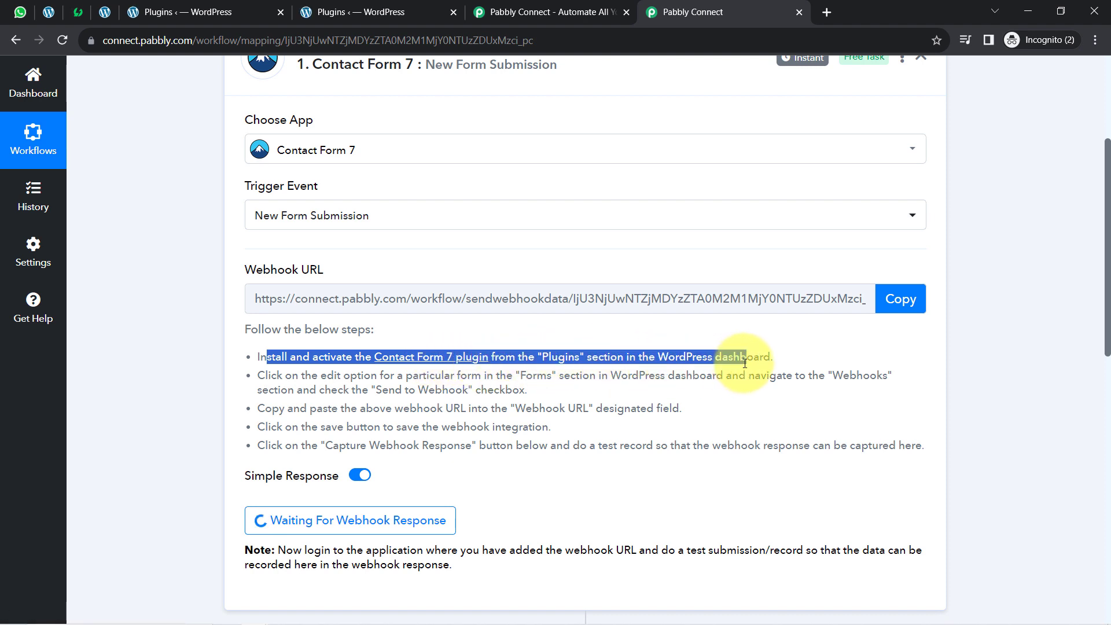
left_click(715, 357)
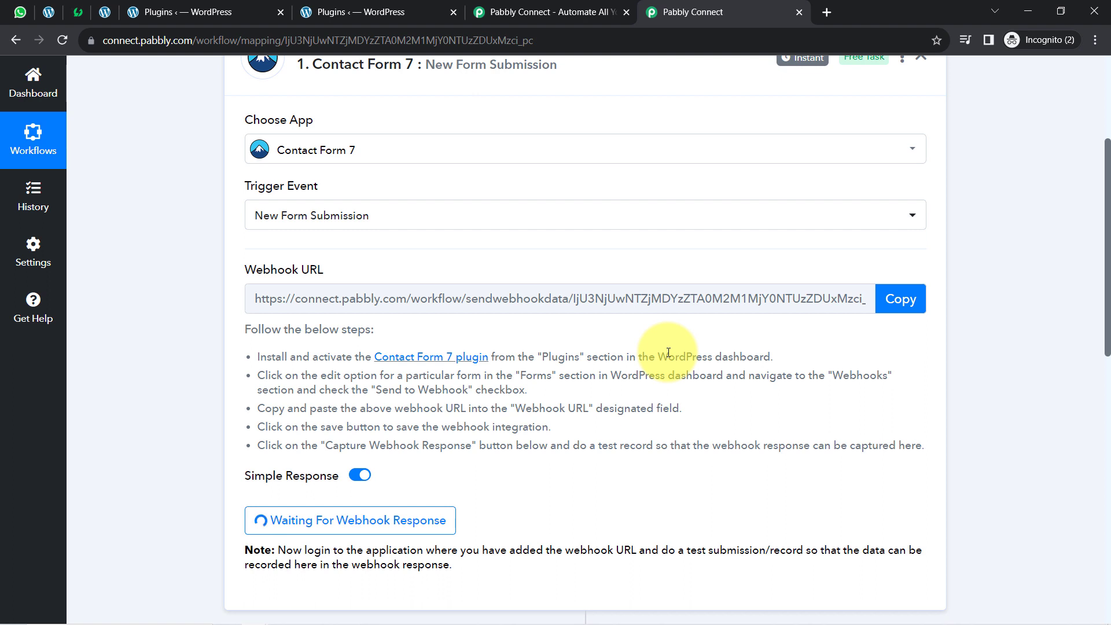
right_click(405, 359)
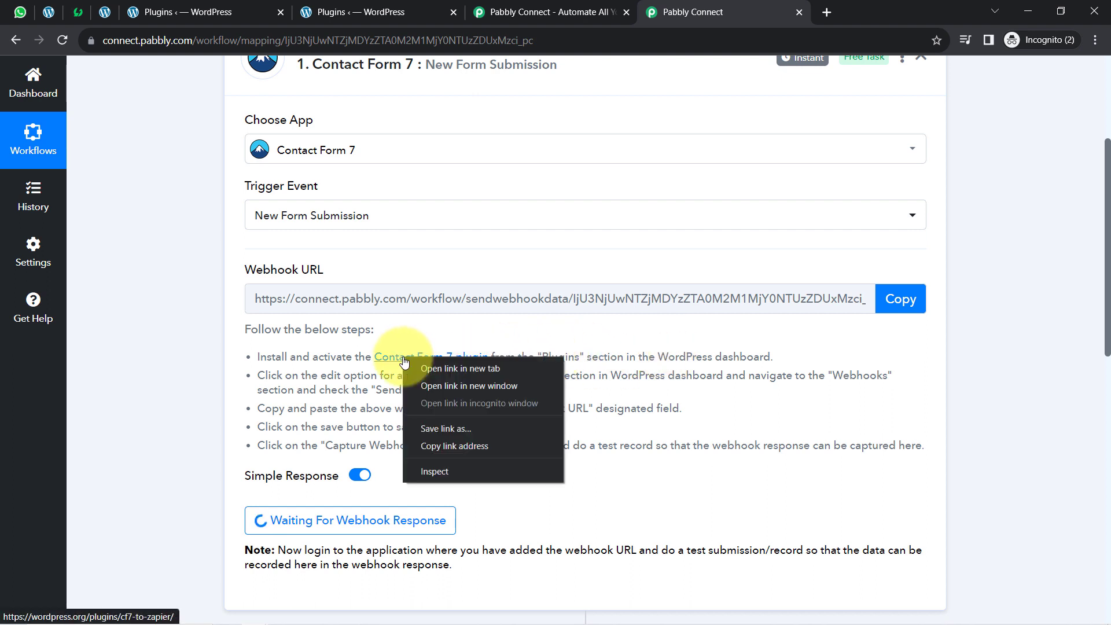
left_click(419, 368)
left_click(818, 10)
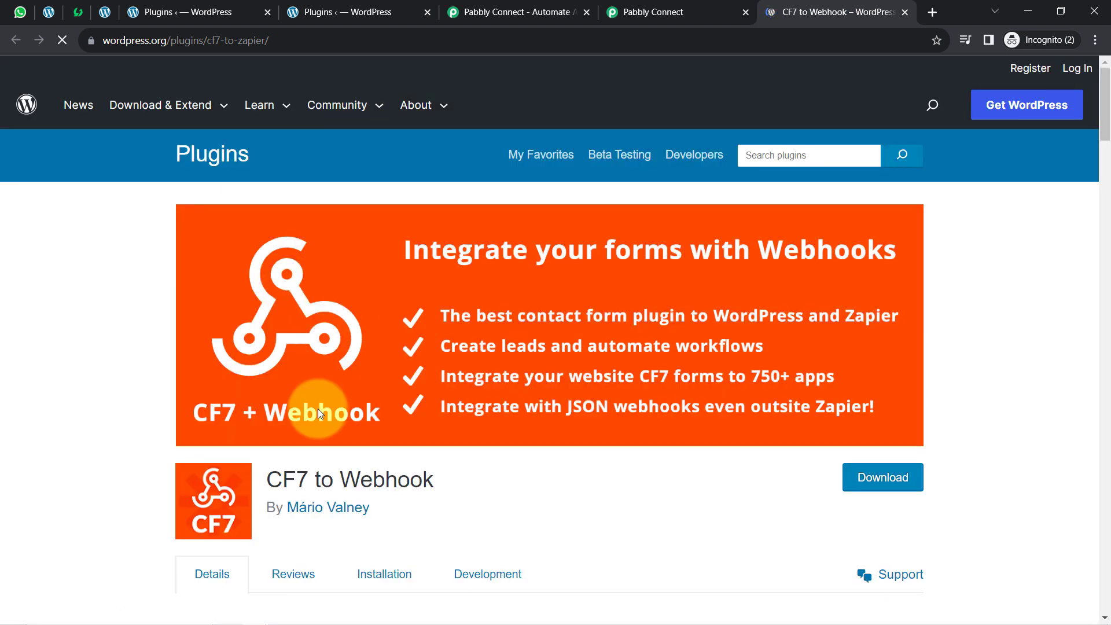
left_click_drag(268, 477, 384, 478)
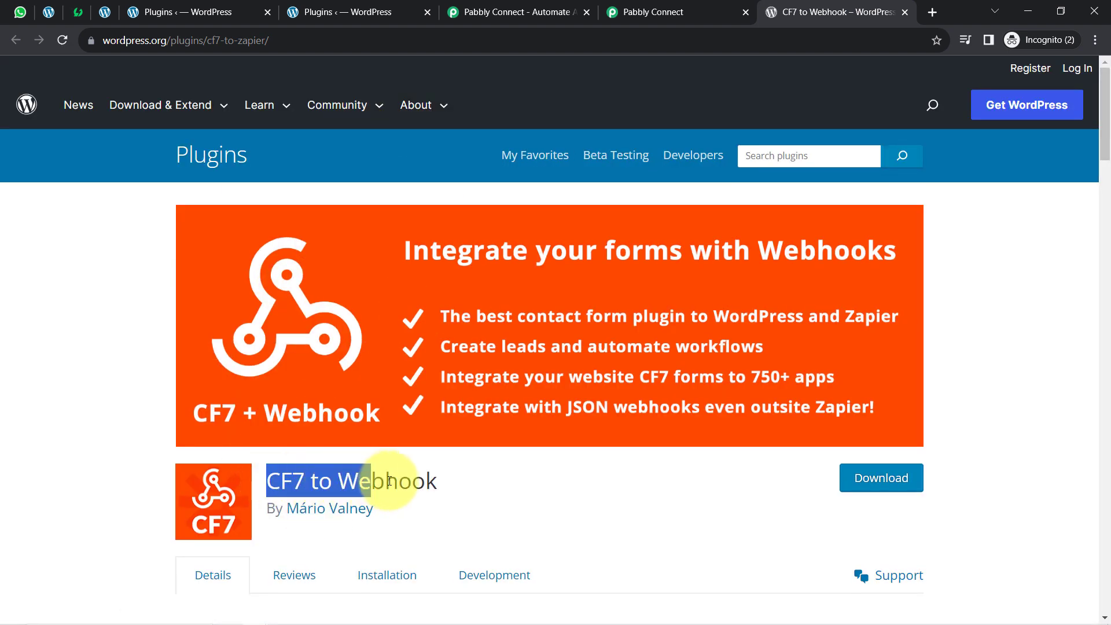
double_click(384, 478)
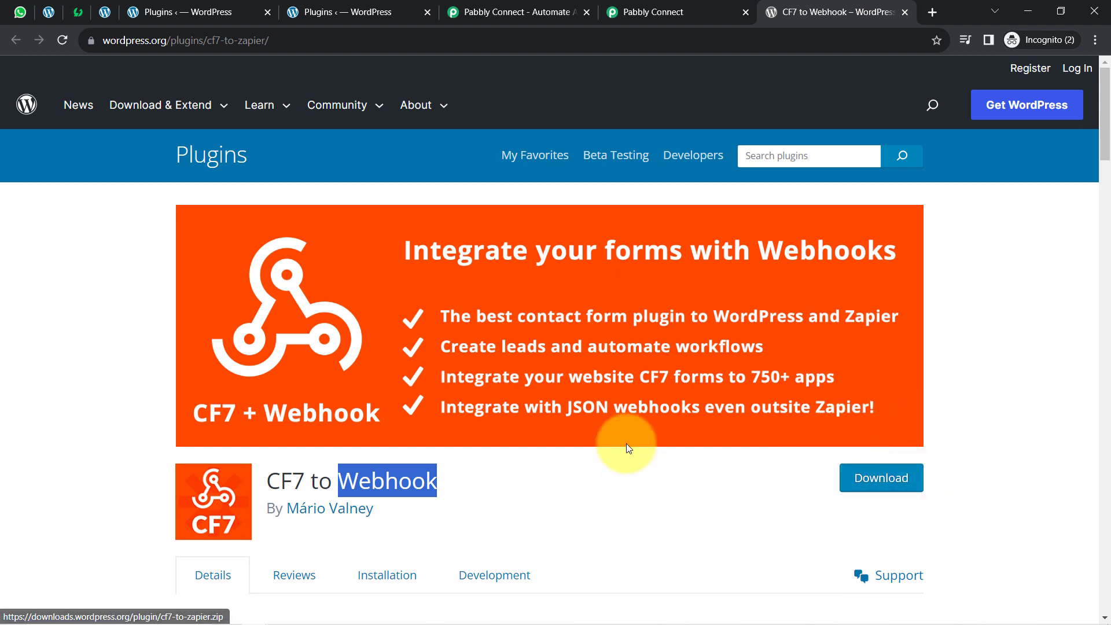
- View the zip upload form for adding a new plugin in WordPress, and close that browser tab
left_click(373, 10)
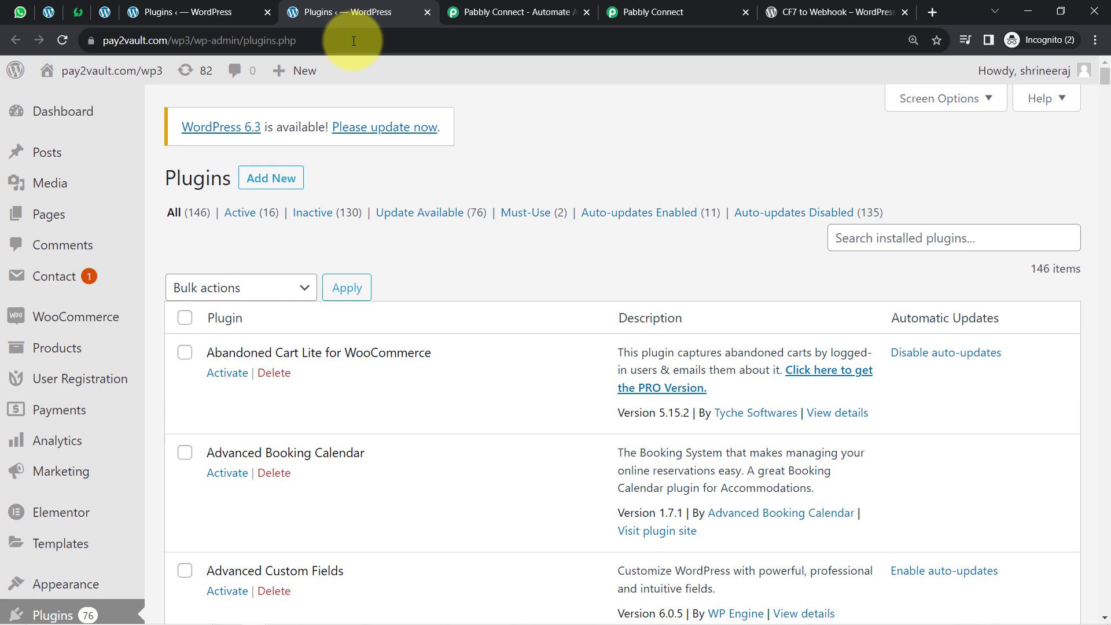
left_click(270, 178)
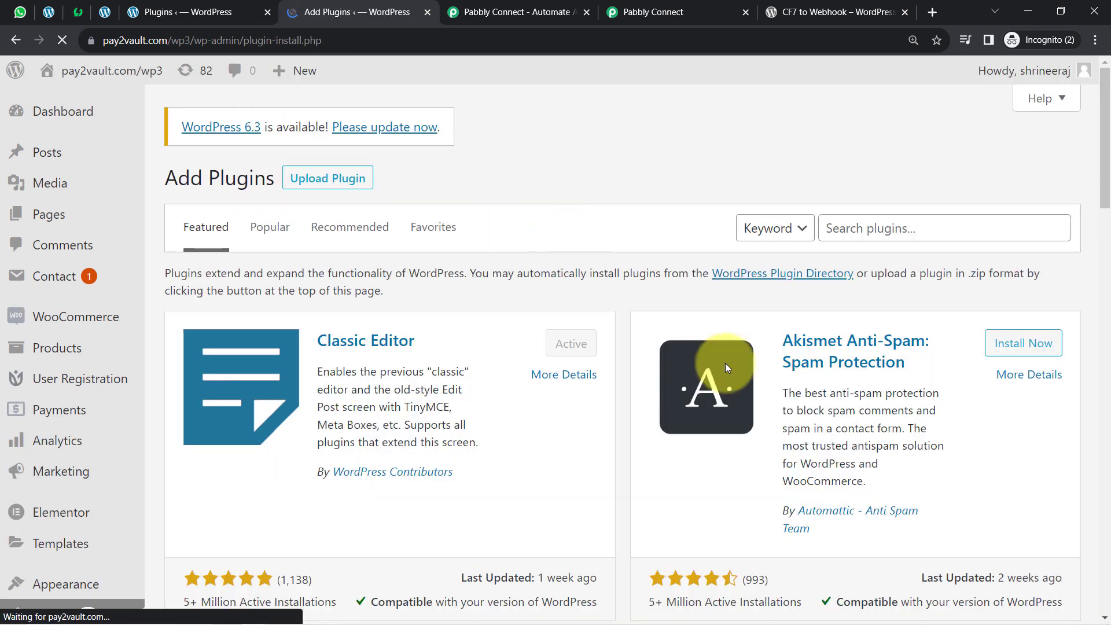
left_click(347, 183)
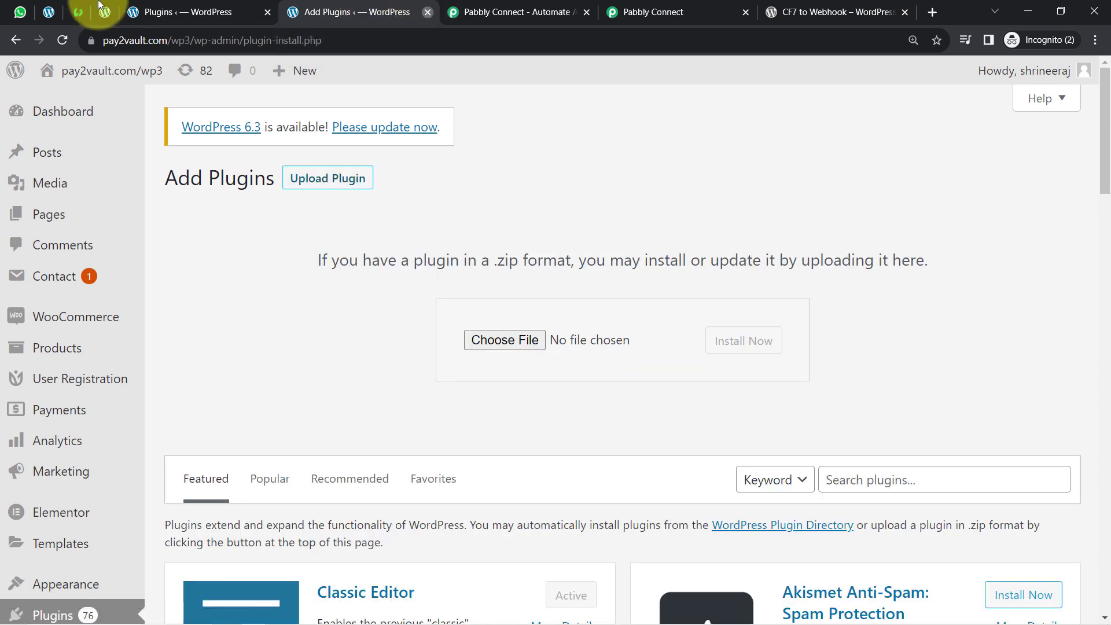
key("ctrl+w")
- Copy the plugin name "CF7 to Webhook" from its WordPress.org page and search the installed plugins for it
left_click(185, 12)
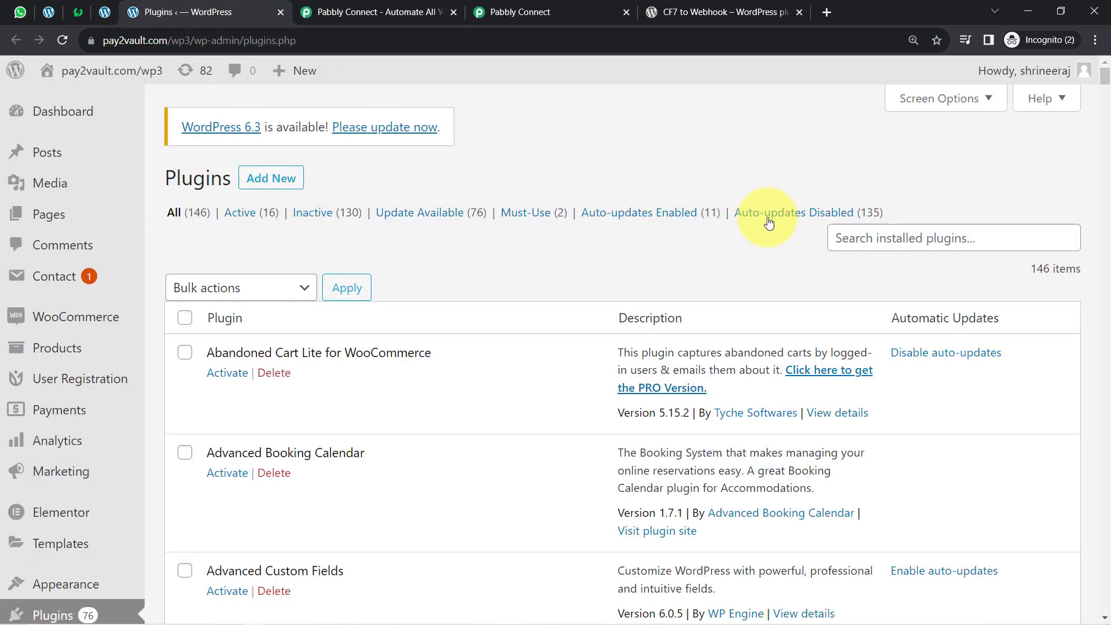
left_click(723, 11)
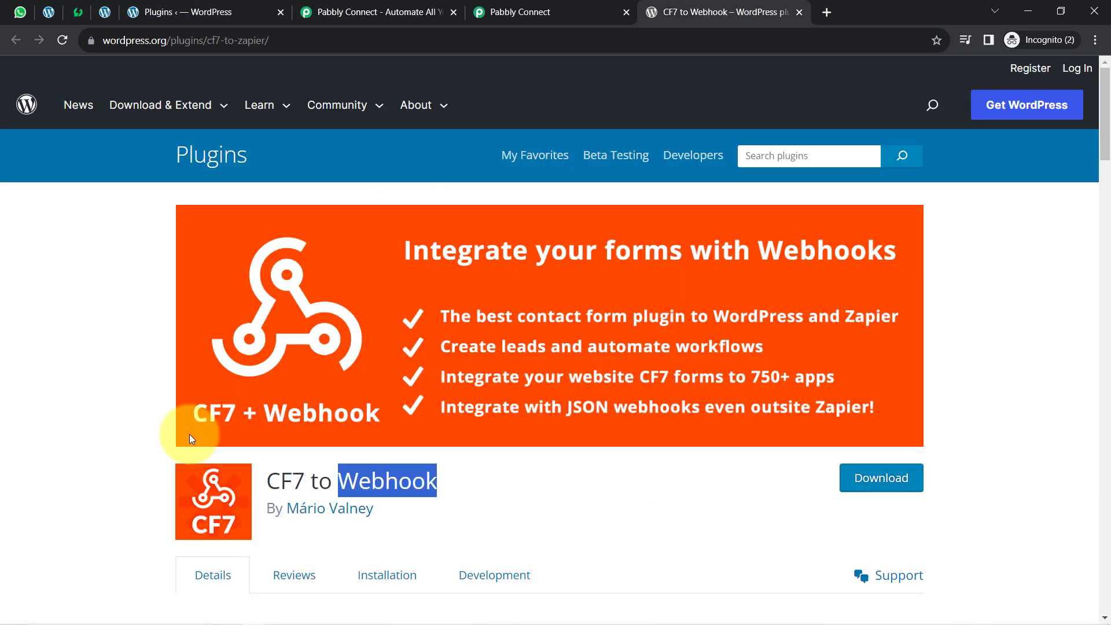
triple_click(313, 484)
key("ctrl+c")
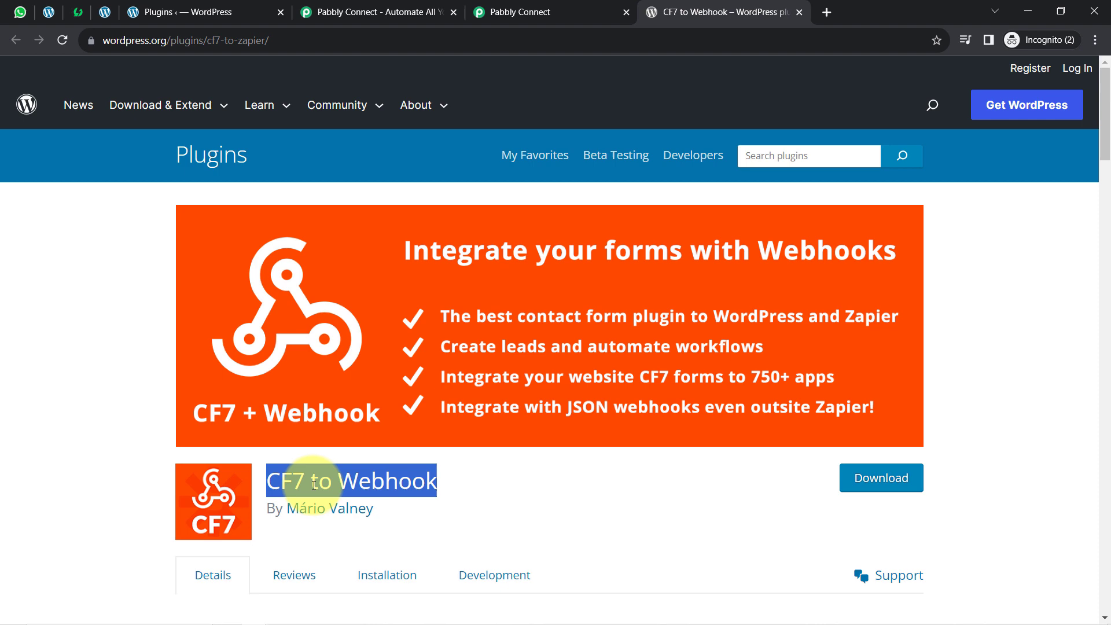
left_click(243, 12)
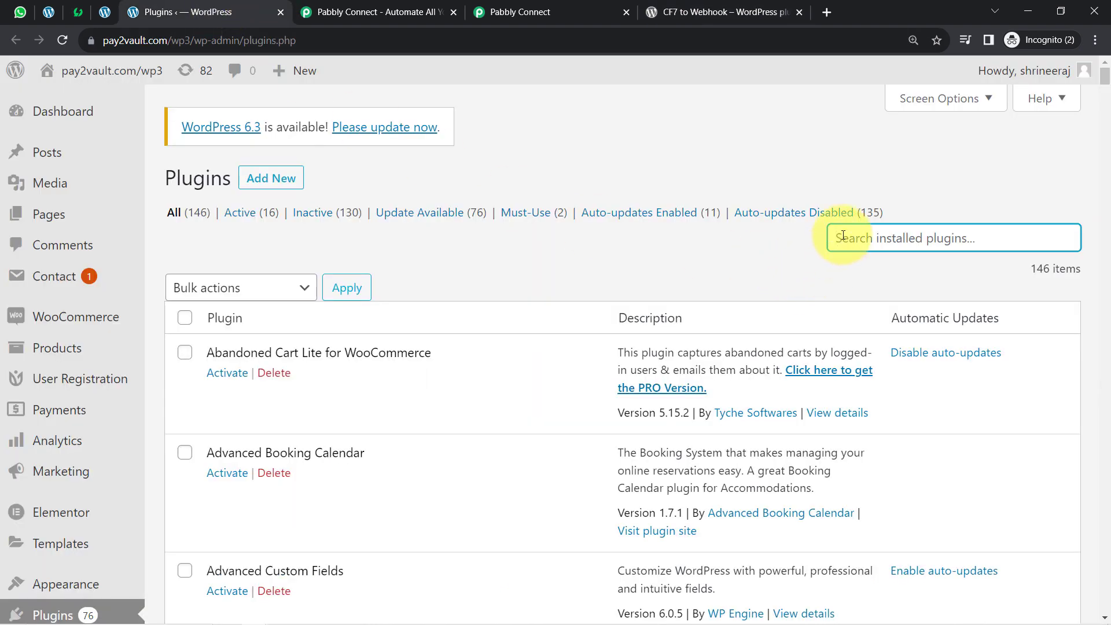
key("ctrl+v")
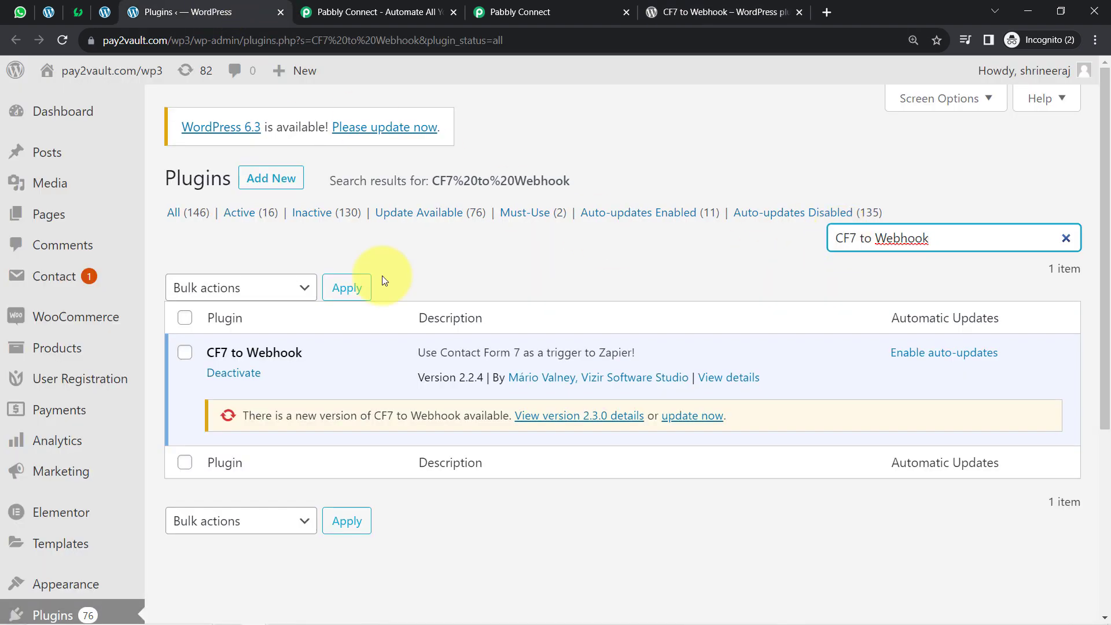
- Deactivate the CF7 to Webhook plugin and reload the enquiry form's editor to check its available settings sections
left_click(239, 374)
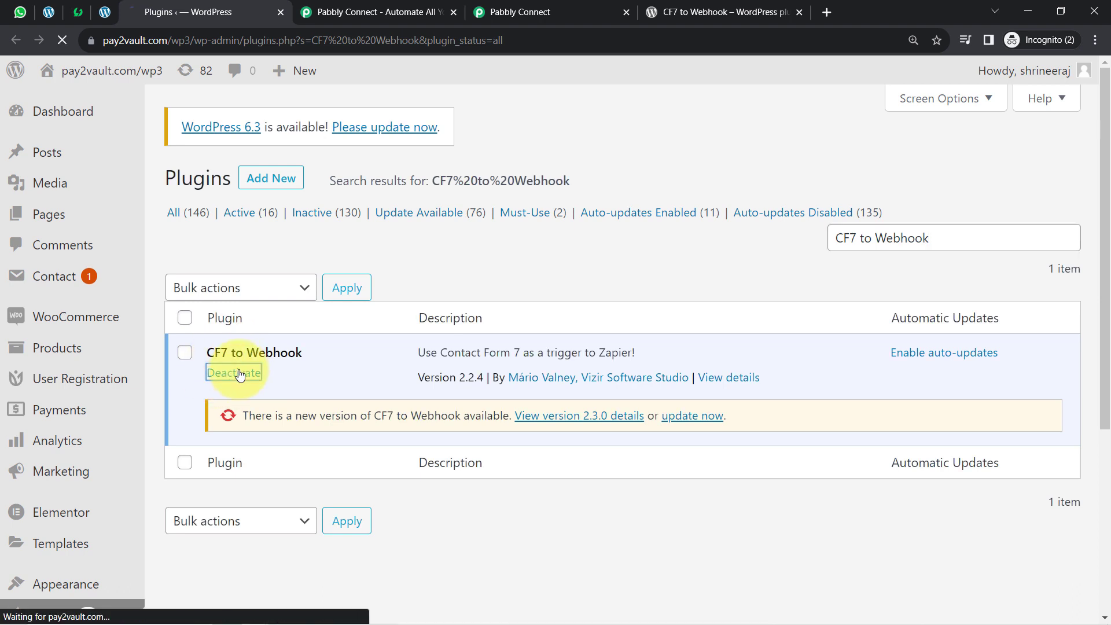
left_click(105, 16)
left_click(48, 13)
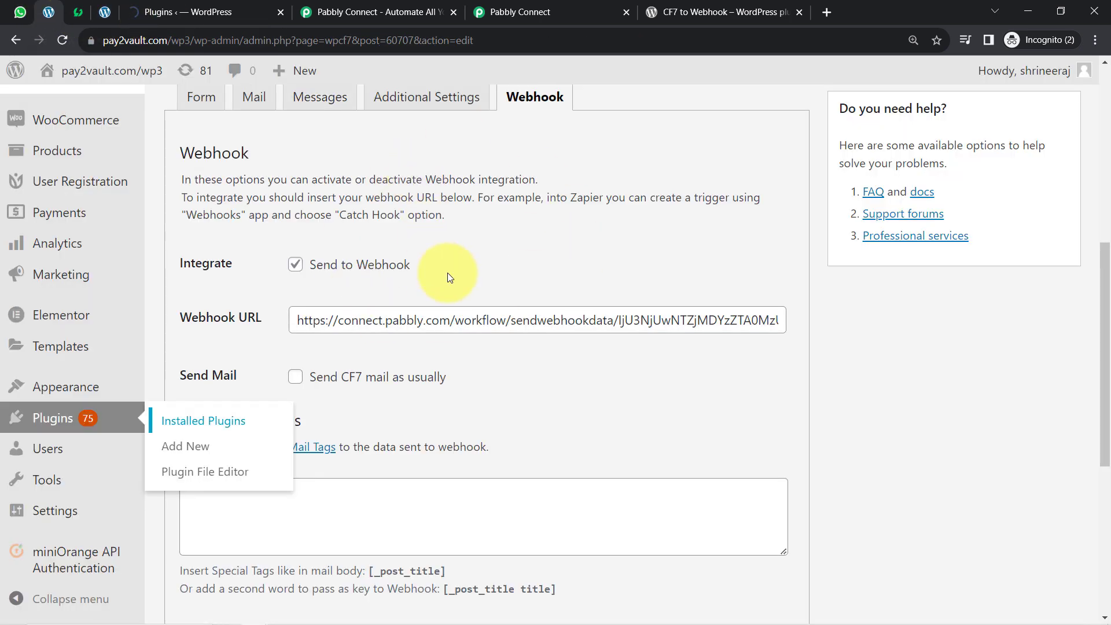
scroll(445, 275, "up", 5)
left_click(55, 38)
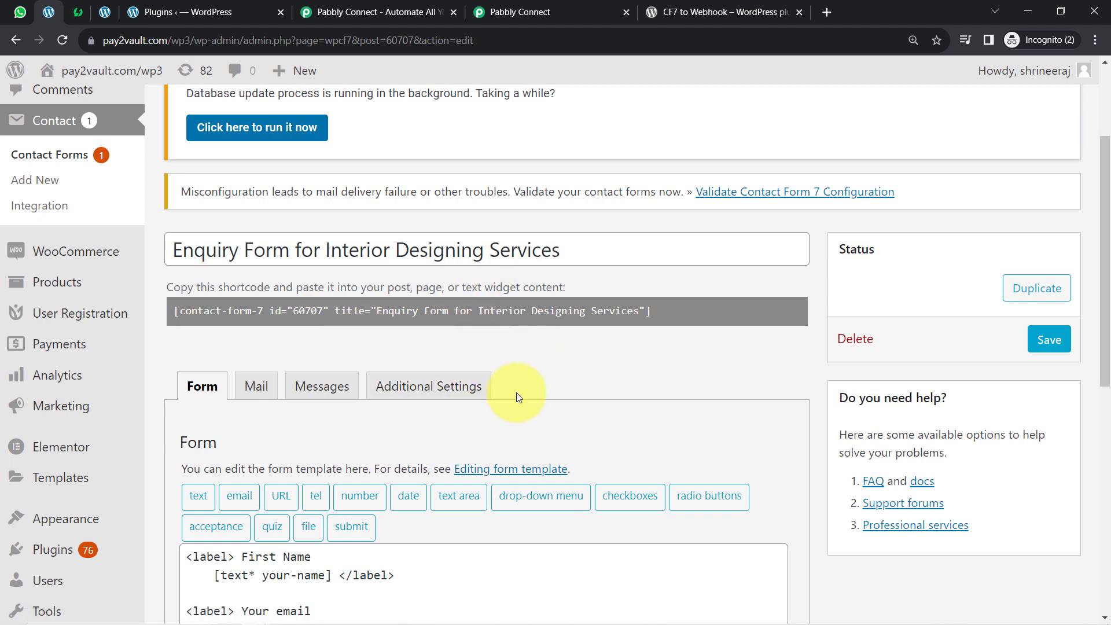
- Reactivate the CF7 to Webhook plugin and reload the enquiry form's editor
left_click(193, 6)
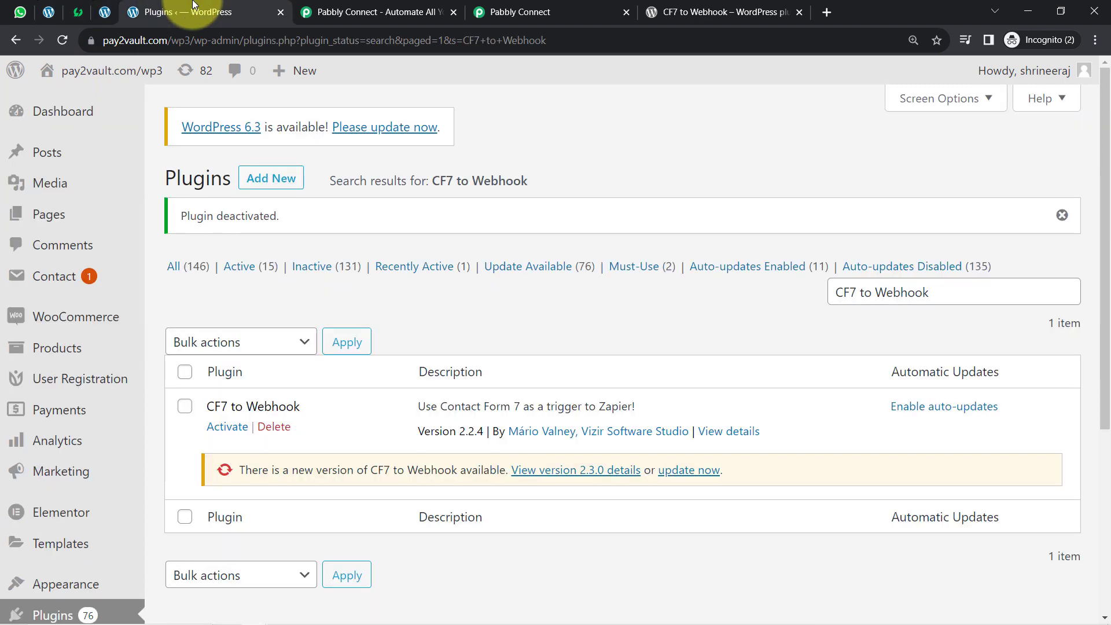
left_click(223, 428)
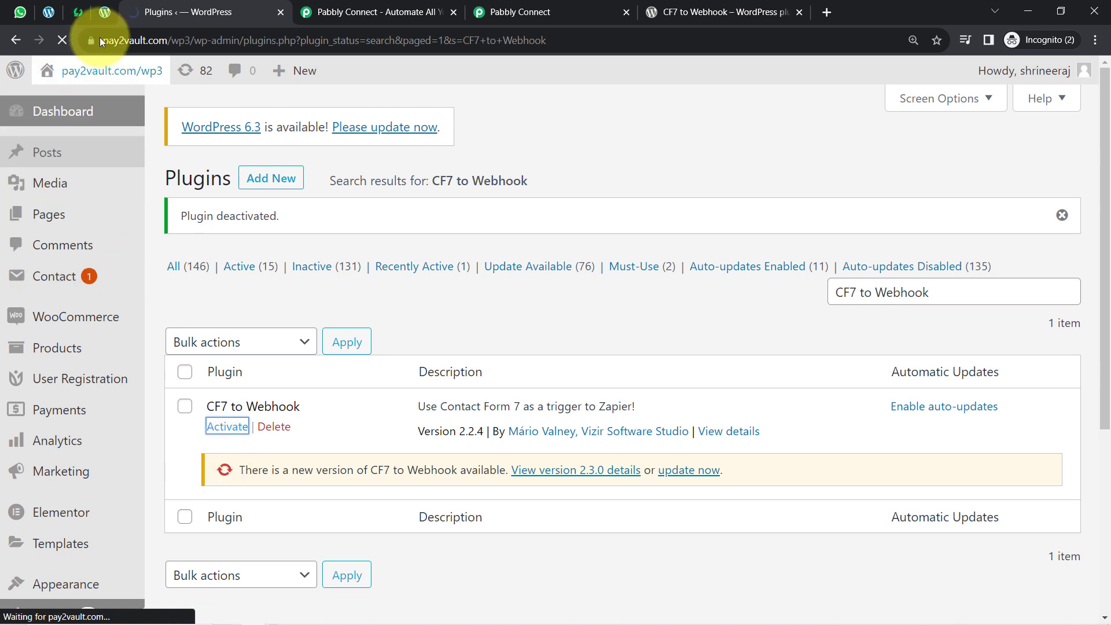
left_click(48, 11)
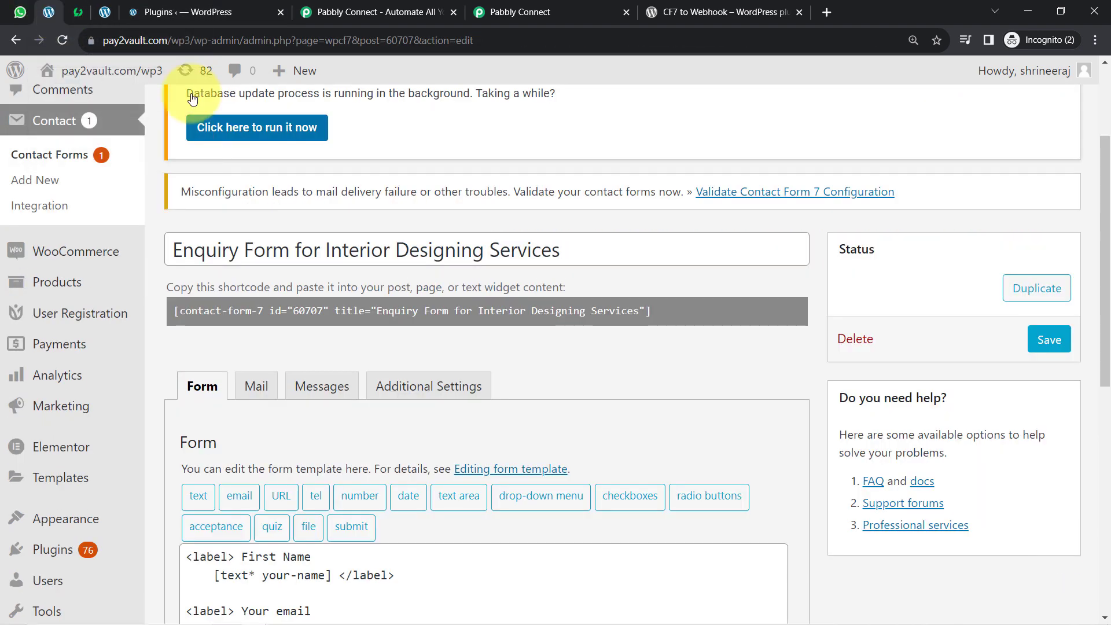
left_click(60, 40)
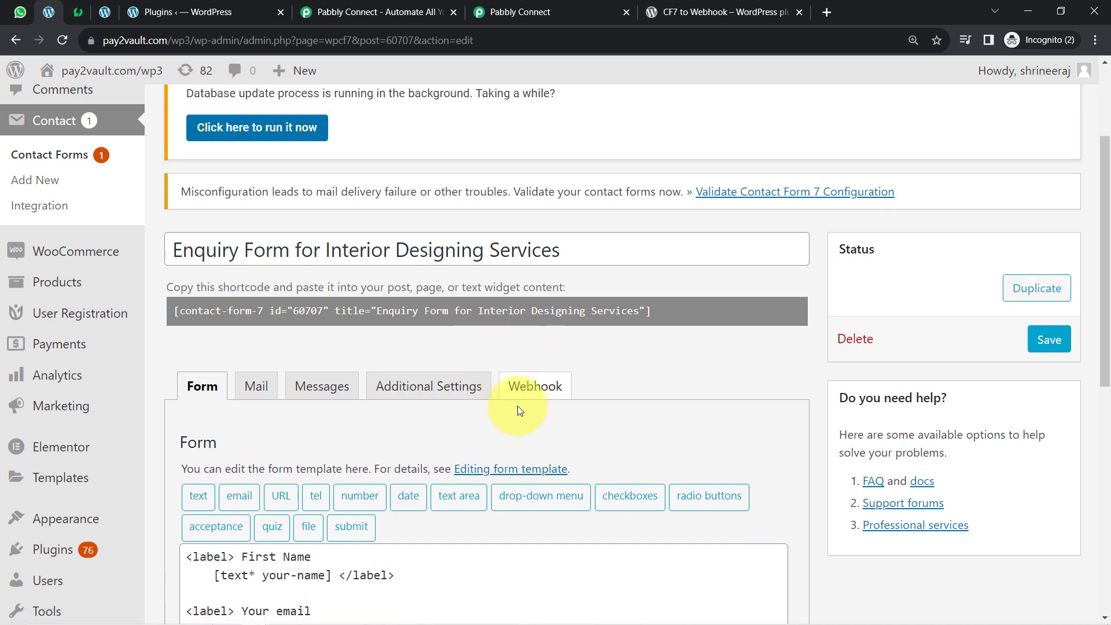
- Copy the webhook URL from the Contact Form 7 trigger in Pabbly Connect and return to the enquiry form's WordPress editor
left_click(570, 11)
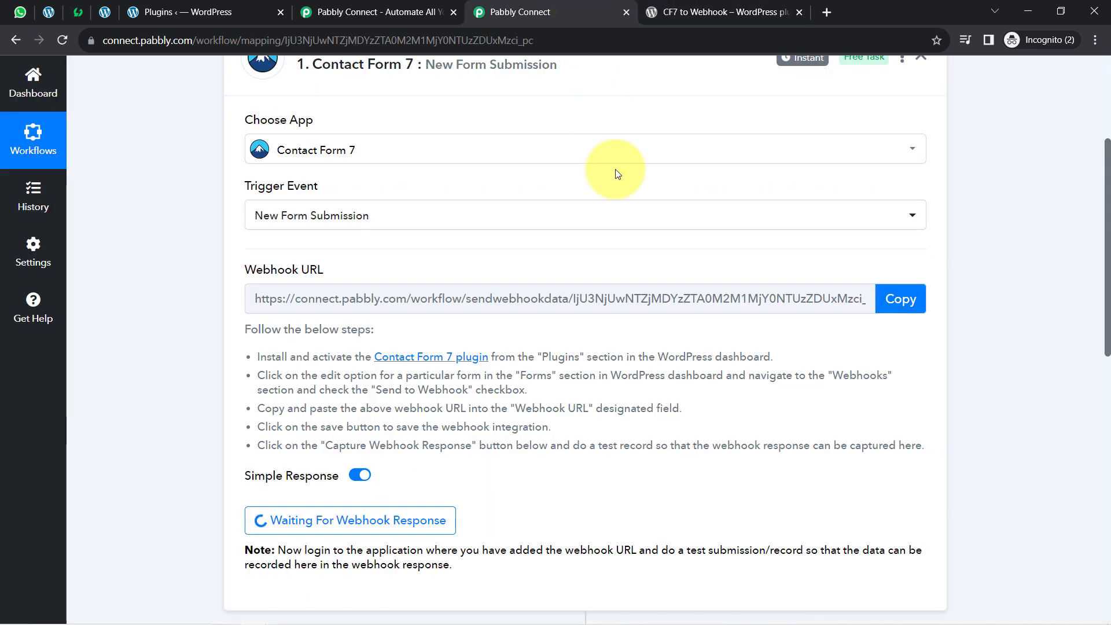
left_click(896, 300)
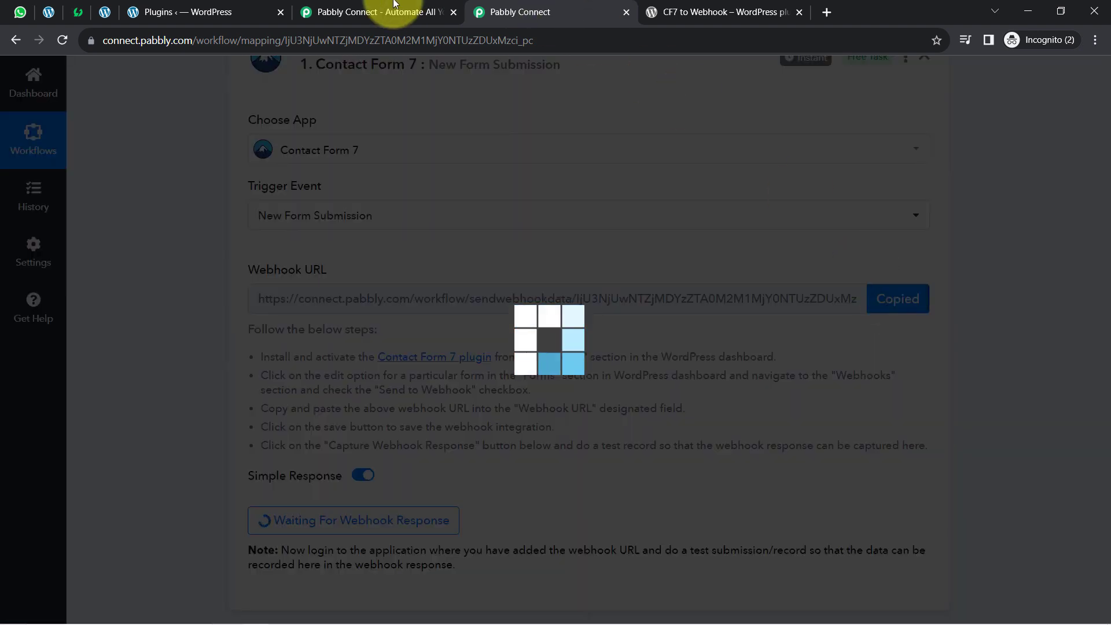
left_click(48, 16)
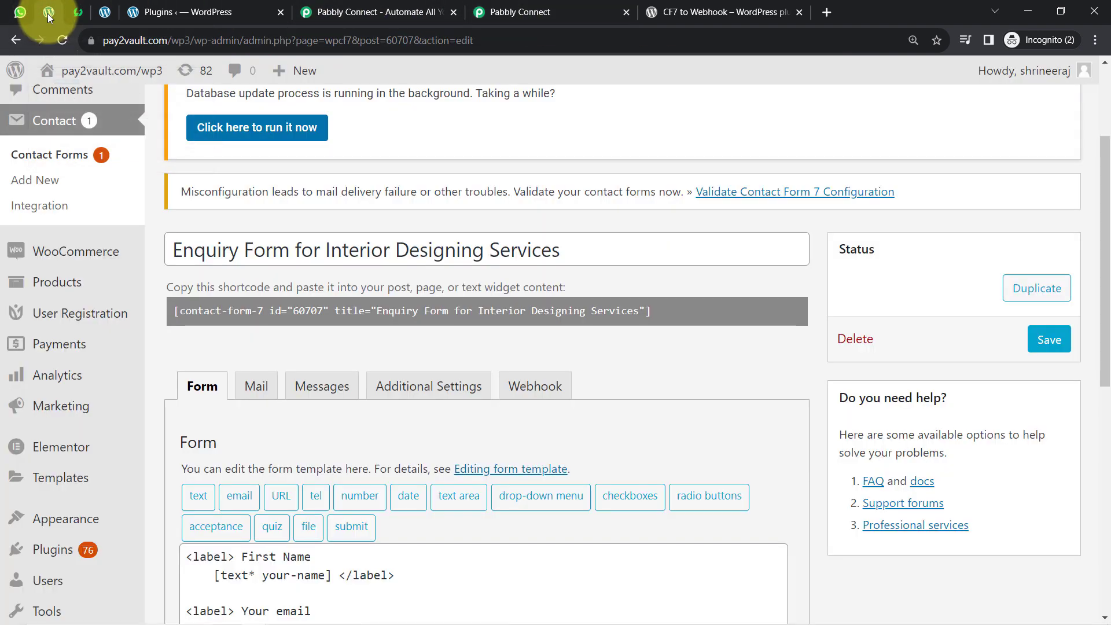
- Replace the enquiry form's Webhook URL with the copied Pabbly Connect URL and save the contact form
scroll(501, 358, "down", 1)
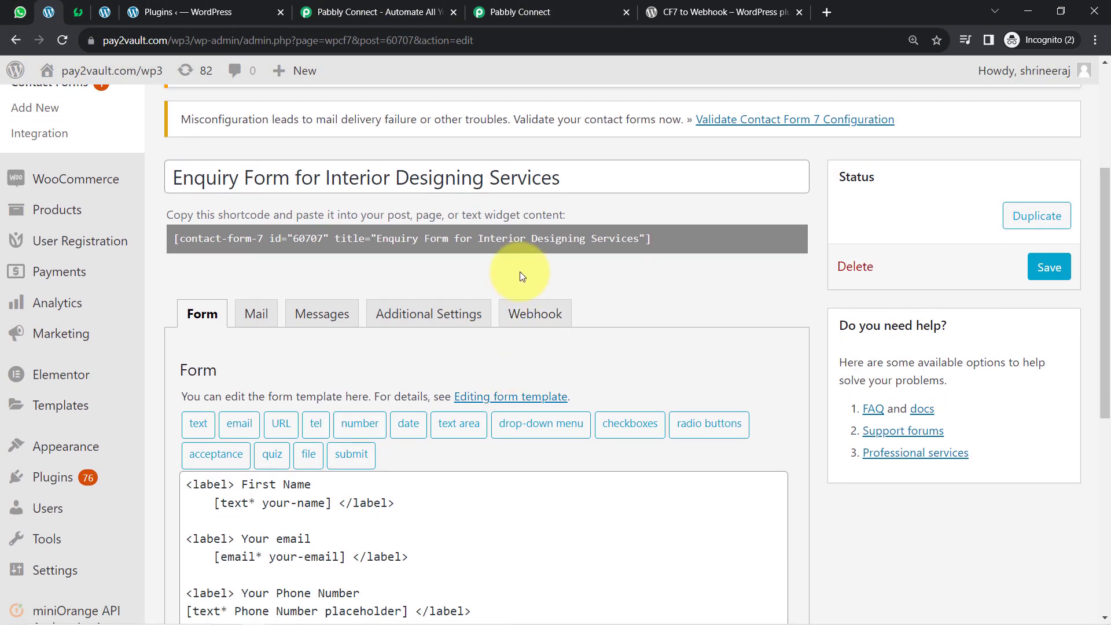
left_click(524, 312)
scroll(519, 347, "down", 3)
triple_click(325, 320)
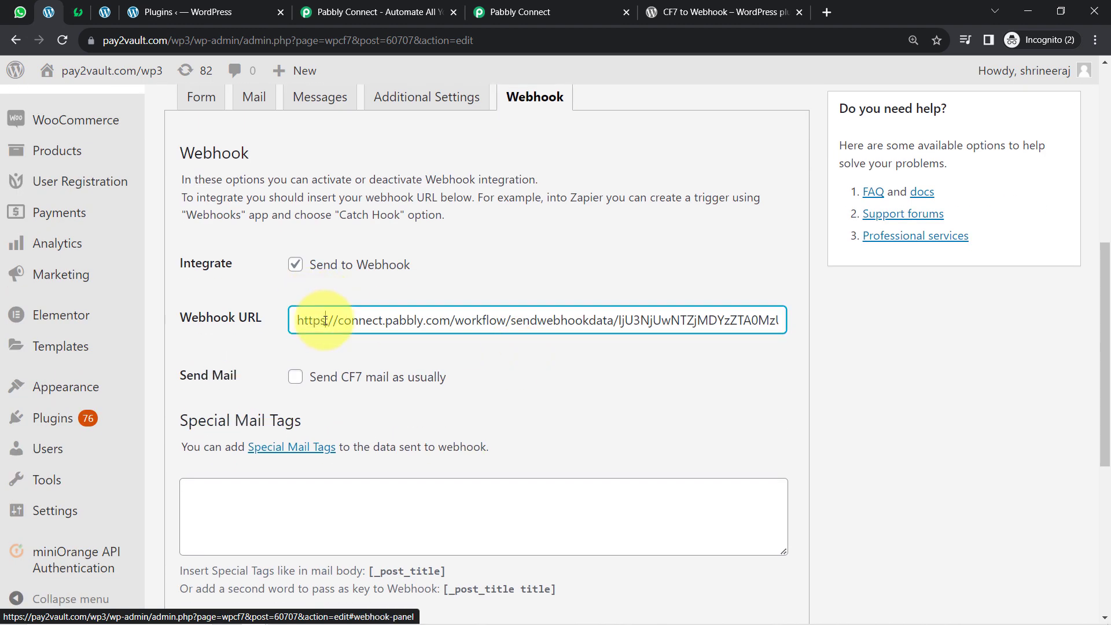
key("BackSpace")
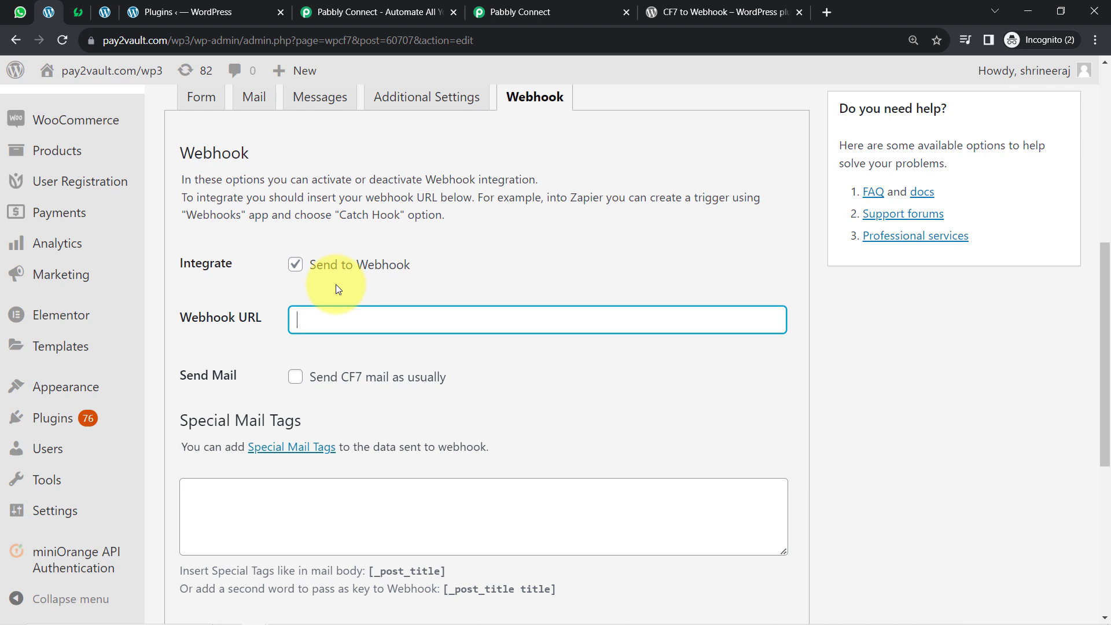
key("ctrl+v")
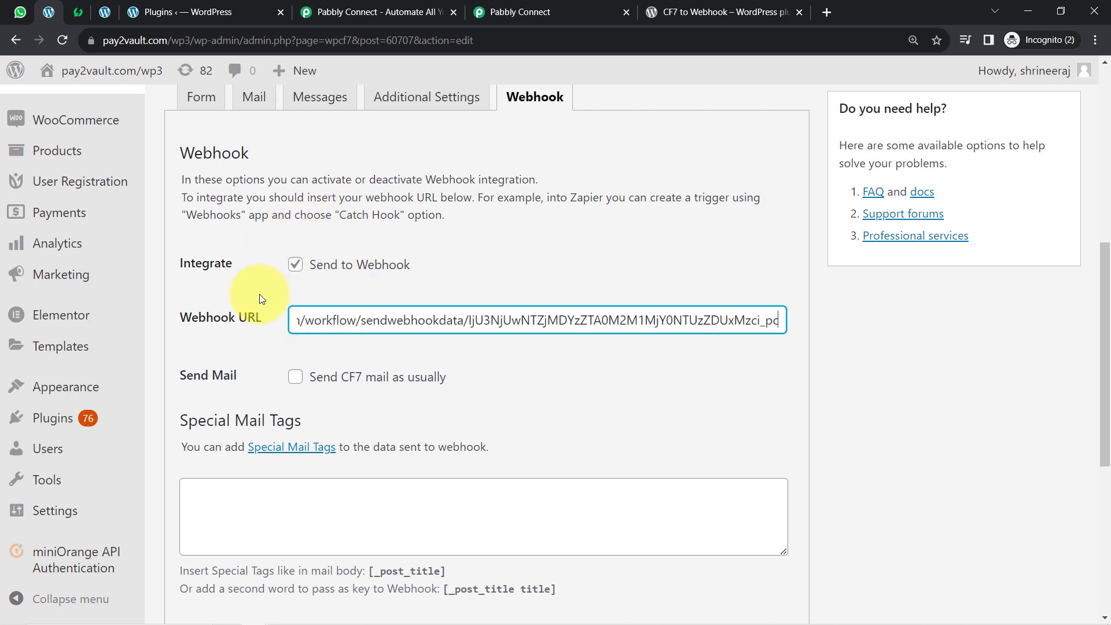
scroll(1079, 242, "up", 8)
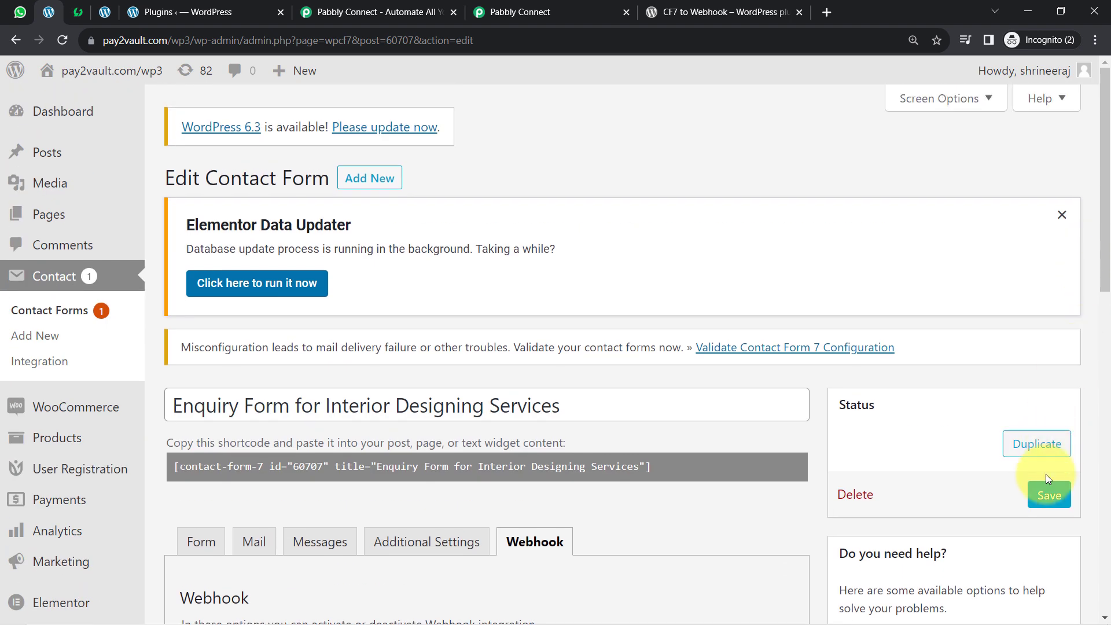
left_click(1045, 496)
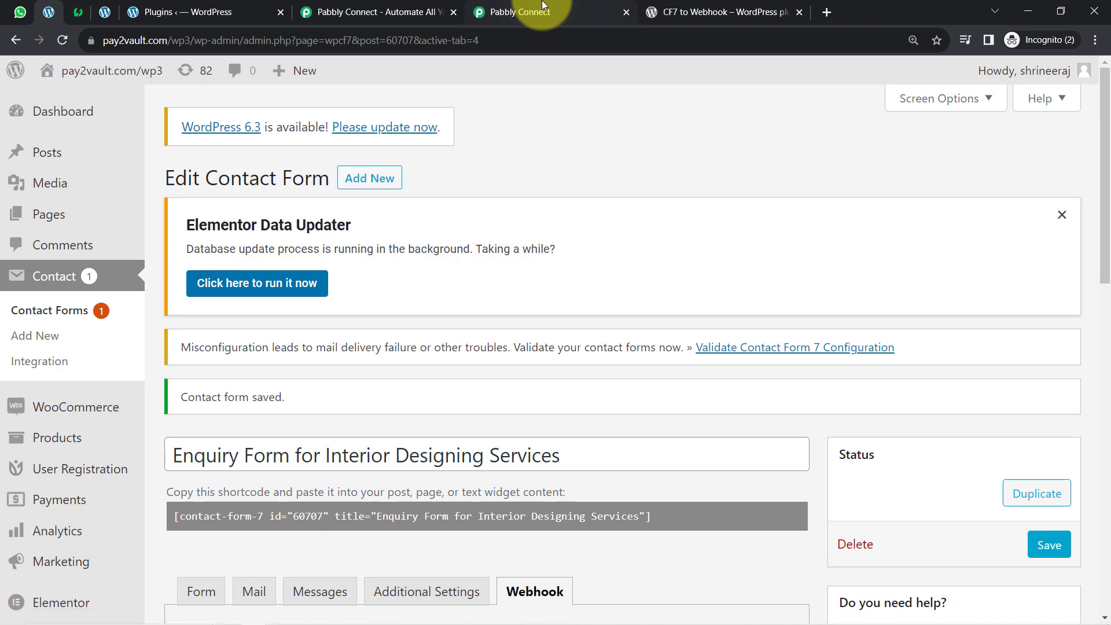
- Close the browser tabs showing the CF7 to Webhook plugin page and the WordPress Plugins list
left_click(671, 12)
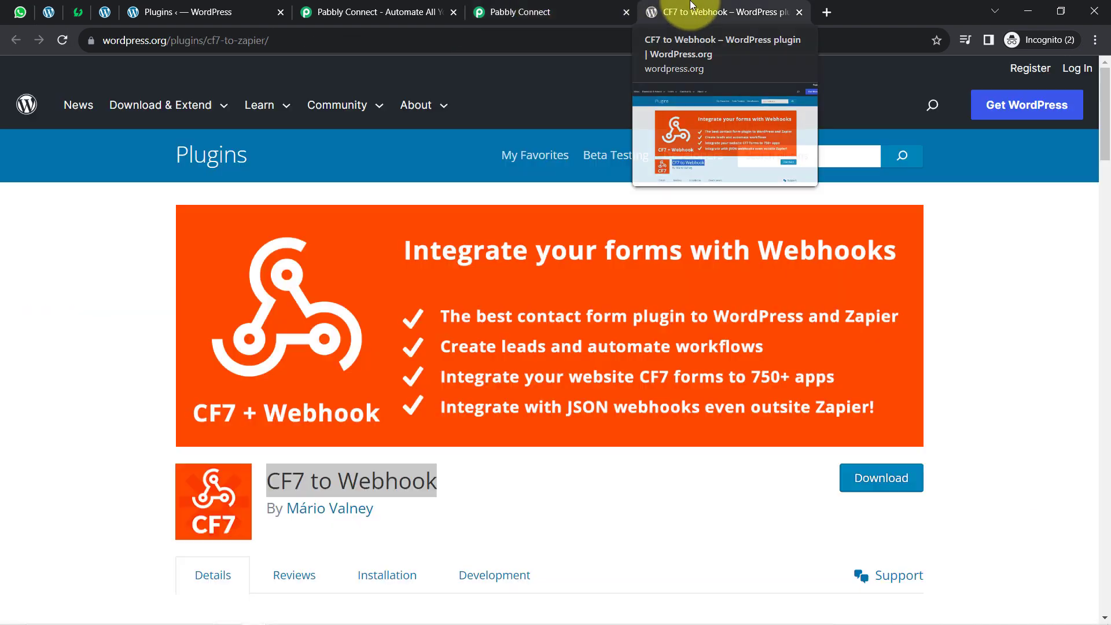
left_click(798, 12)
left_click(255, 7)
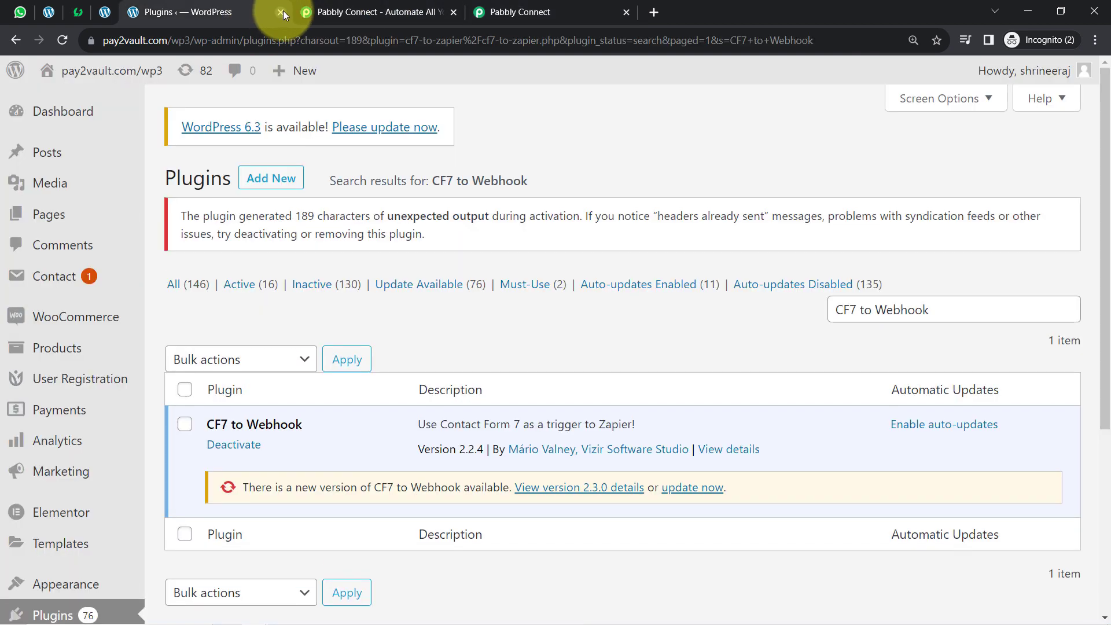
left_click(281, 11)
- Open the published "Enquiry Form For Interior Designing Services" page in a new tab and look through its fields
left_click(104, 12)
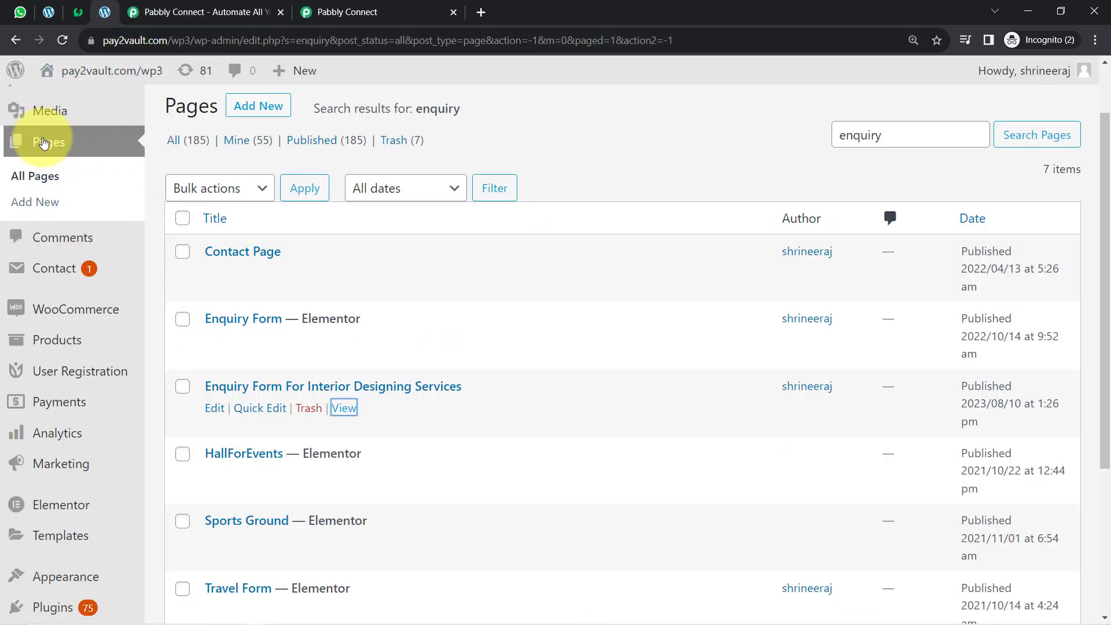
right_click(344, 409)
left_click(381, 414)
left_click(171, 4)
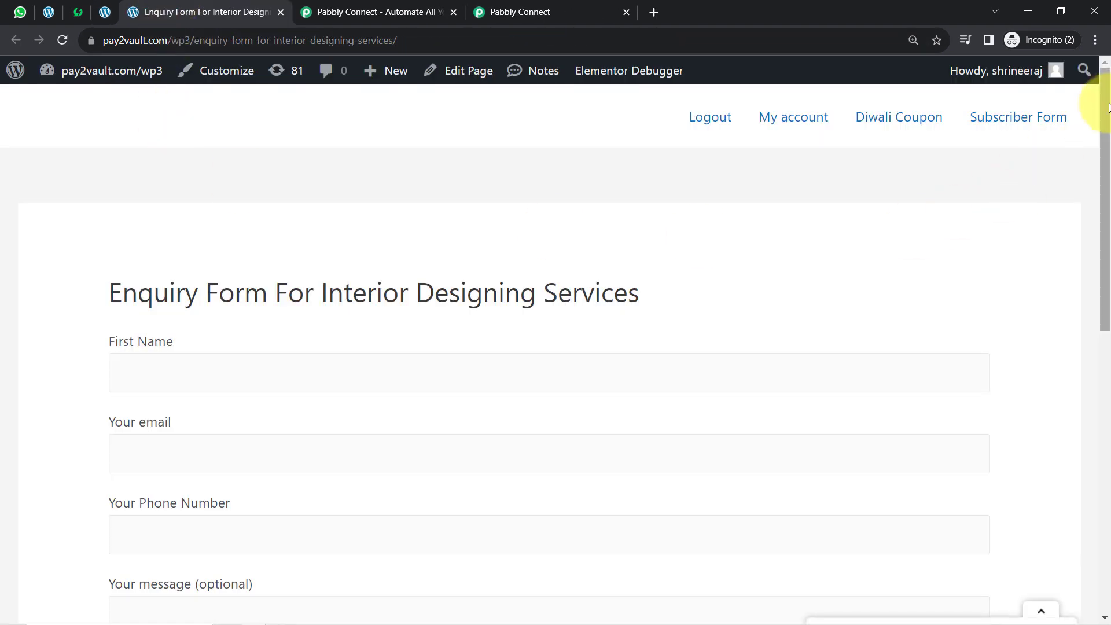
scroll(1103, 137, "down", 2)
scroll(1103, 137, "down", 4)
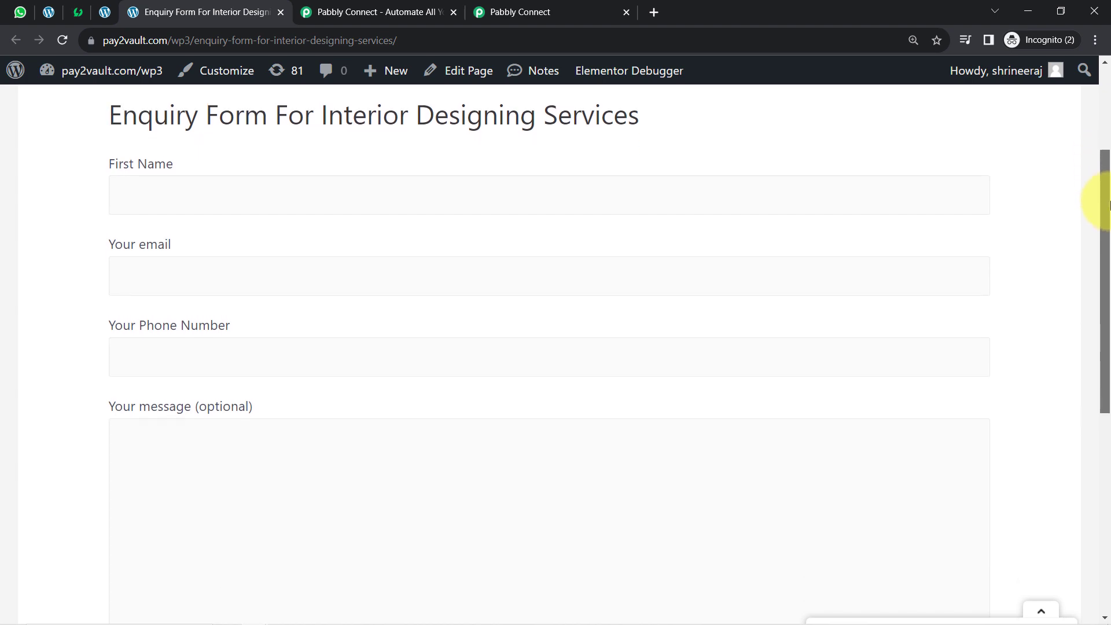
scroll(1096, 179, "up", 2)
scroll(1095, 240, "down", 4)
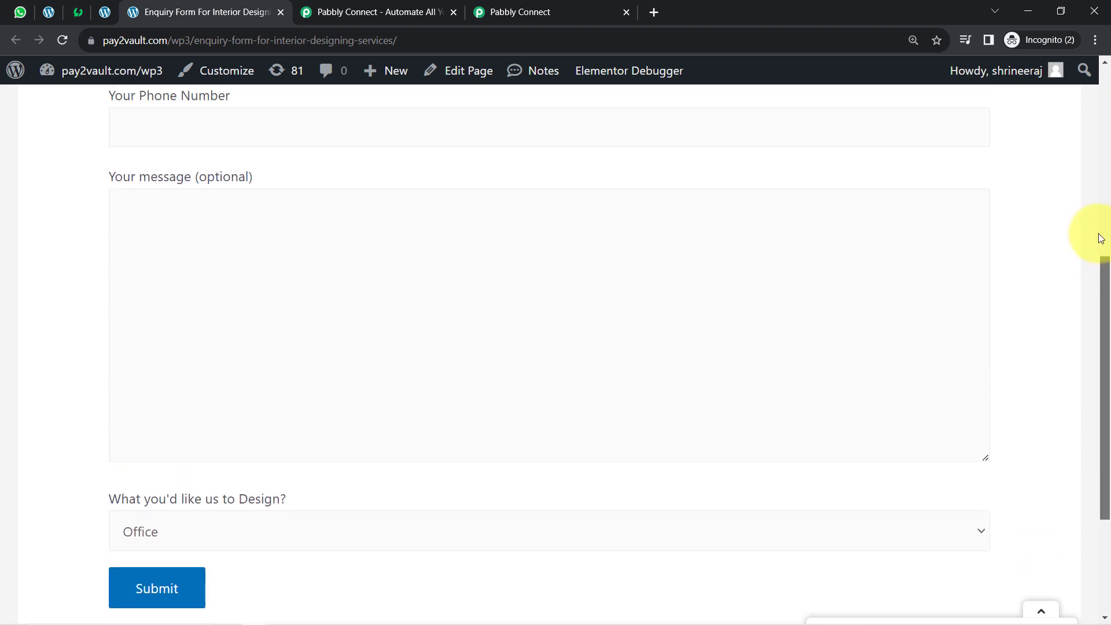
scroll(1100, 191, "up", 4)
- Review the Contact Form 7 trigger's setup in Pabbly Connect, including its note on making a test submission for the webhook response
left_click(587, 8)
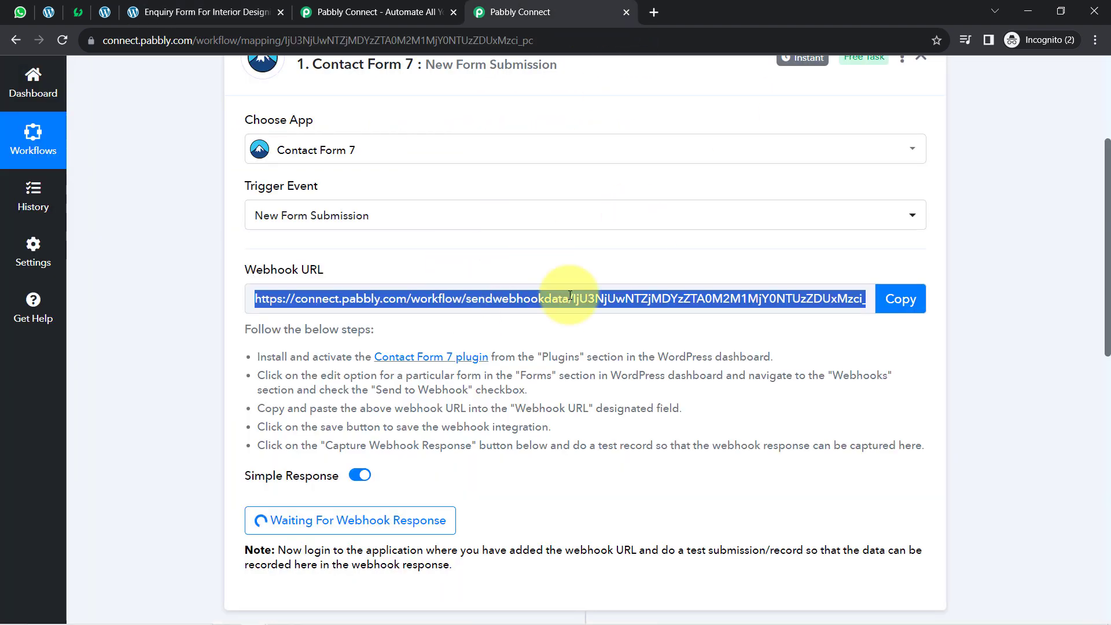
scroll(414, 439, "down", 8)
scroll(372, 303, "up", 6)
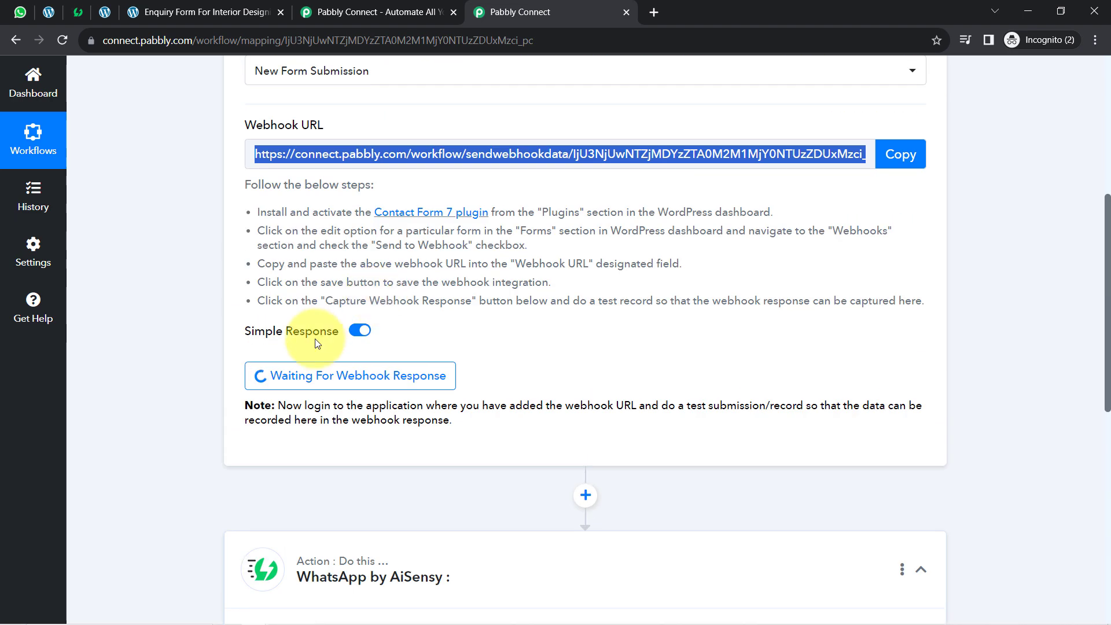
left_click_drag(331, 405, 612, 405)
left_click_drag(752, 405, 564, 439)
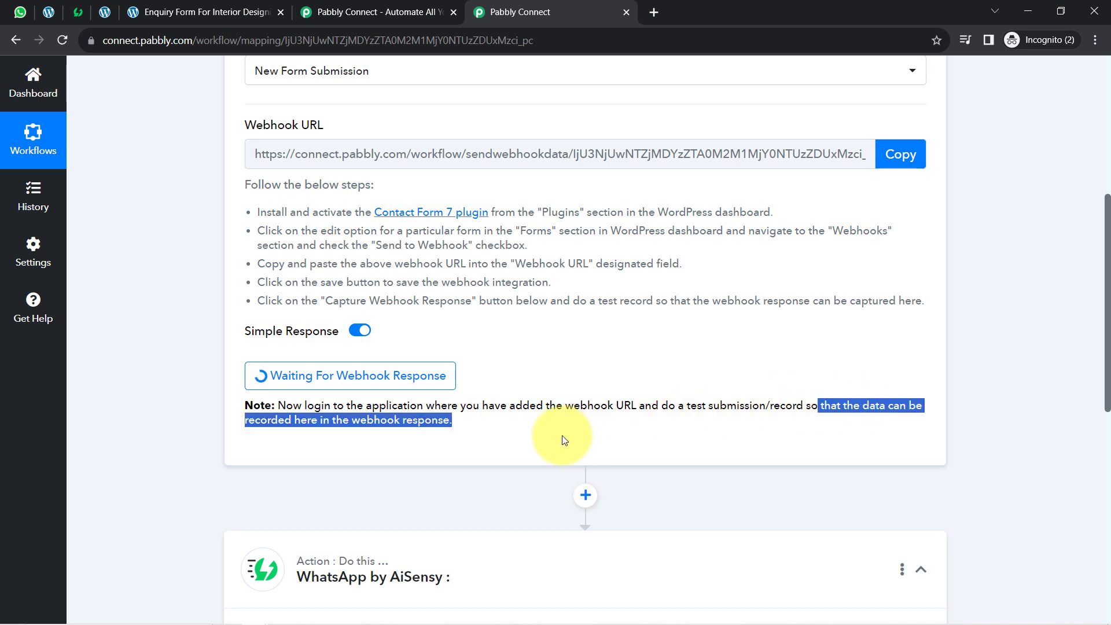
left_click(564, 440)
left_click_drag(693, 404, 784, 405)
scroll(227, 230, "up", 4)
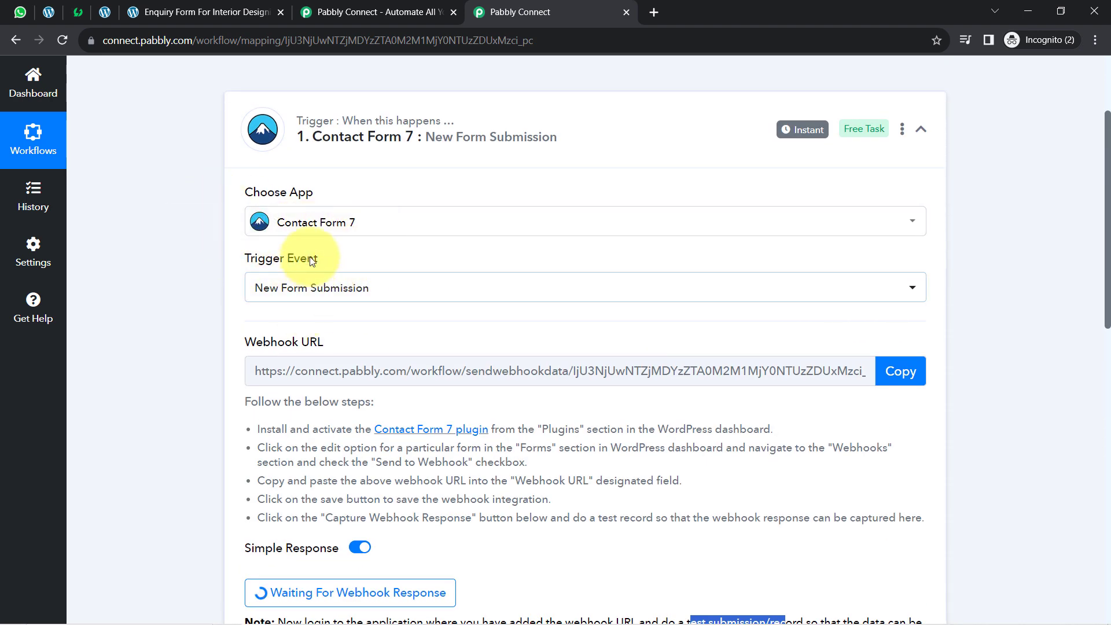
- Fill in the enquiry form with a test first name, email address and phone number
left_click(212, 10)
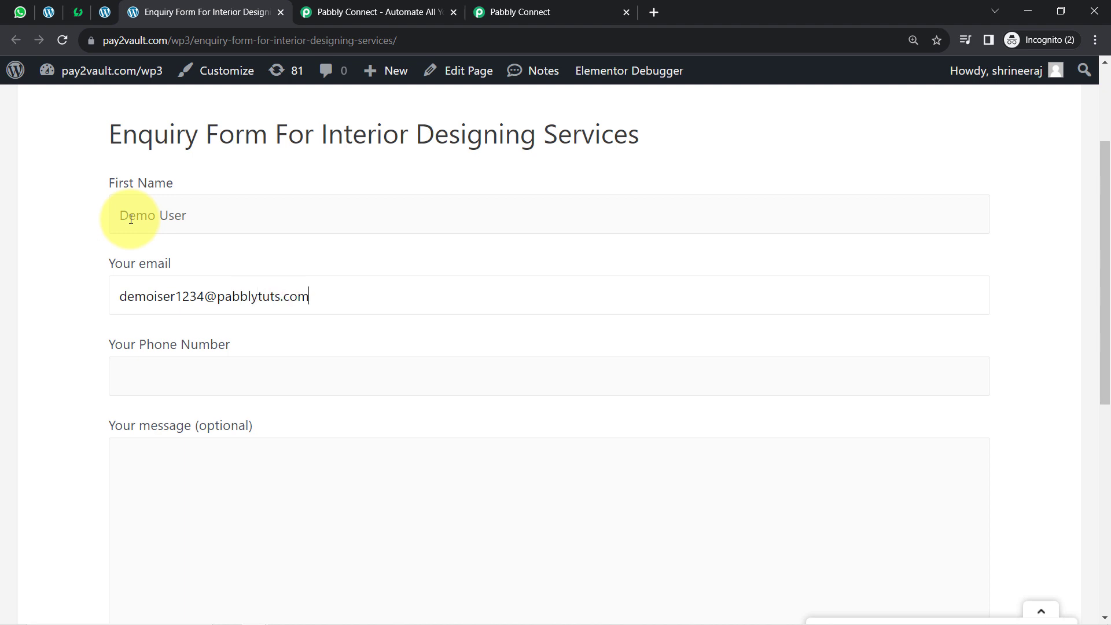
key("Tab")
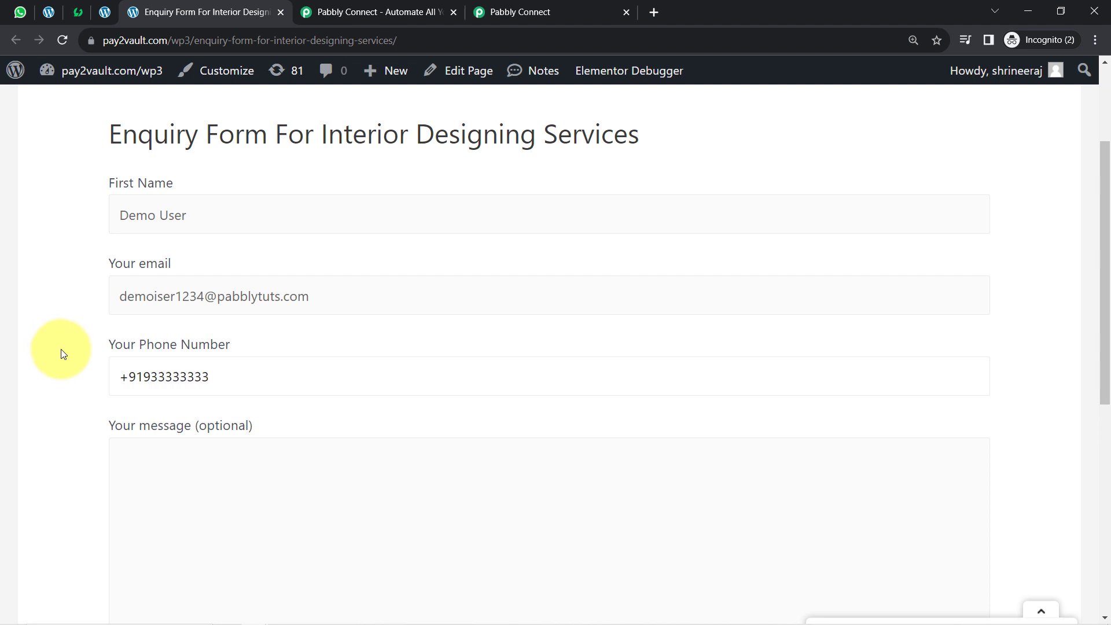
scroll(63, 354, "down", 2)
left_click(134, 393)
- Choose Restaurant as the answer to "What you'd like us to Design?"
scroll(134, 405, "down", 3)
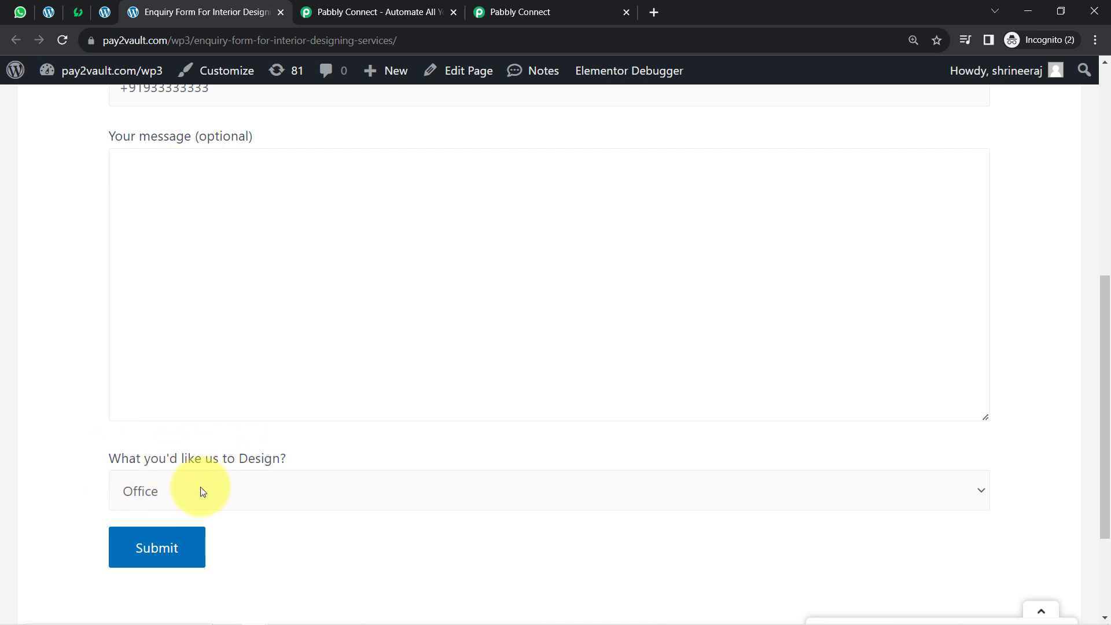
left_click(200, 491)
left_click(179, 538)
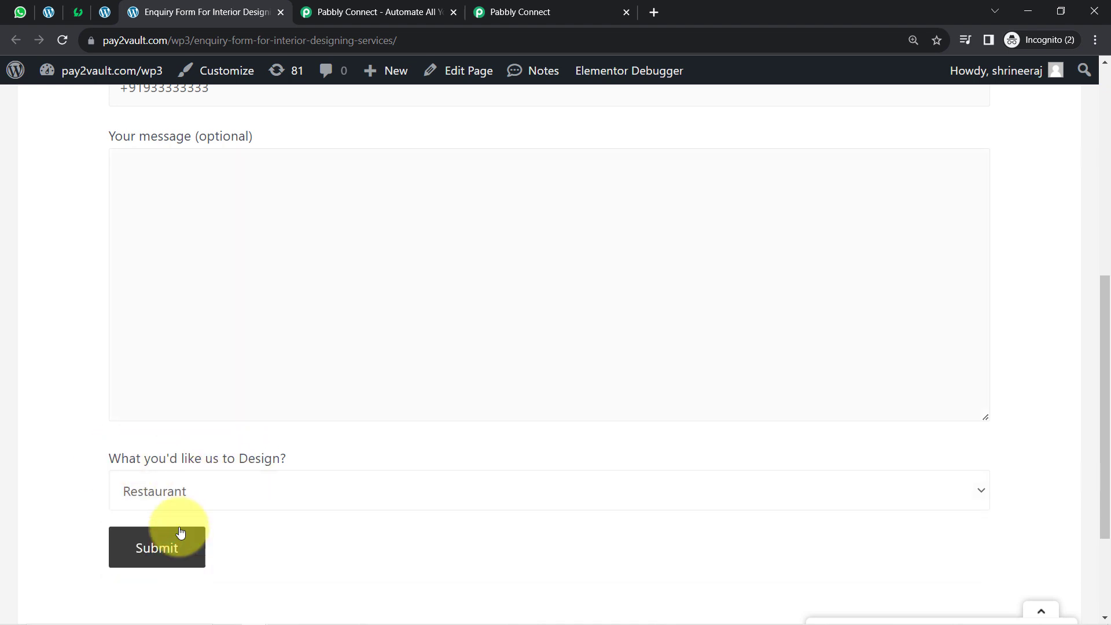
- Enter "Restaurant Designing" as the optional message and submit the enquiry form
left_click(224, 172)
type("i")
left_click(233, 171)
key("Delete")
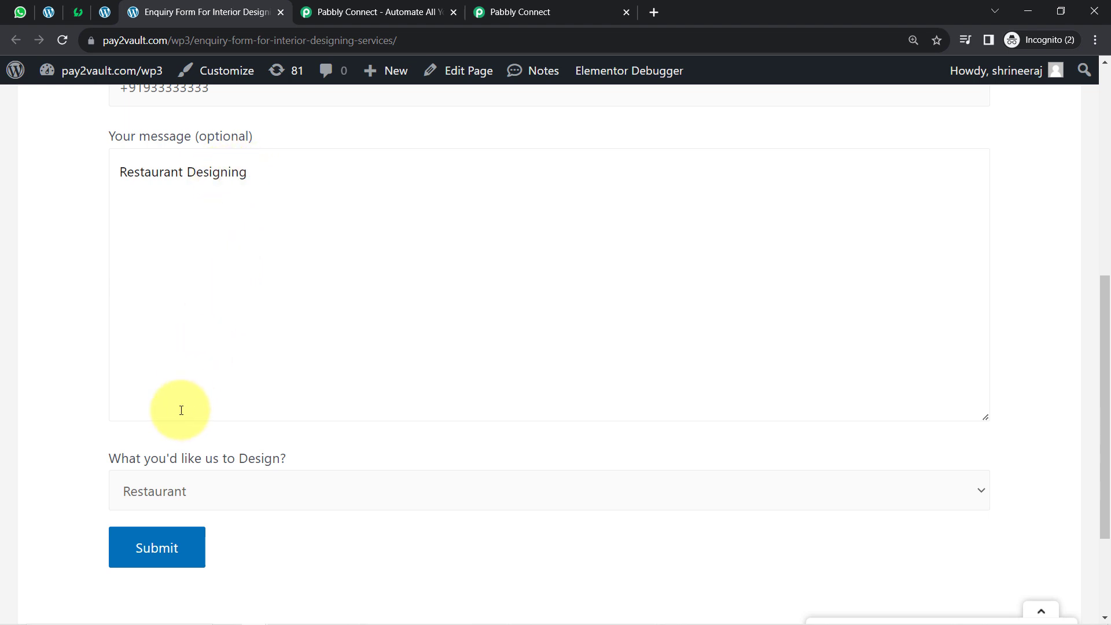
left_click(156, 554)
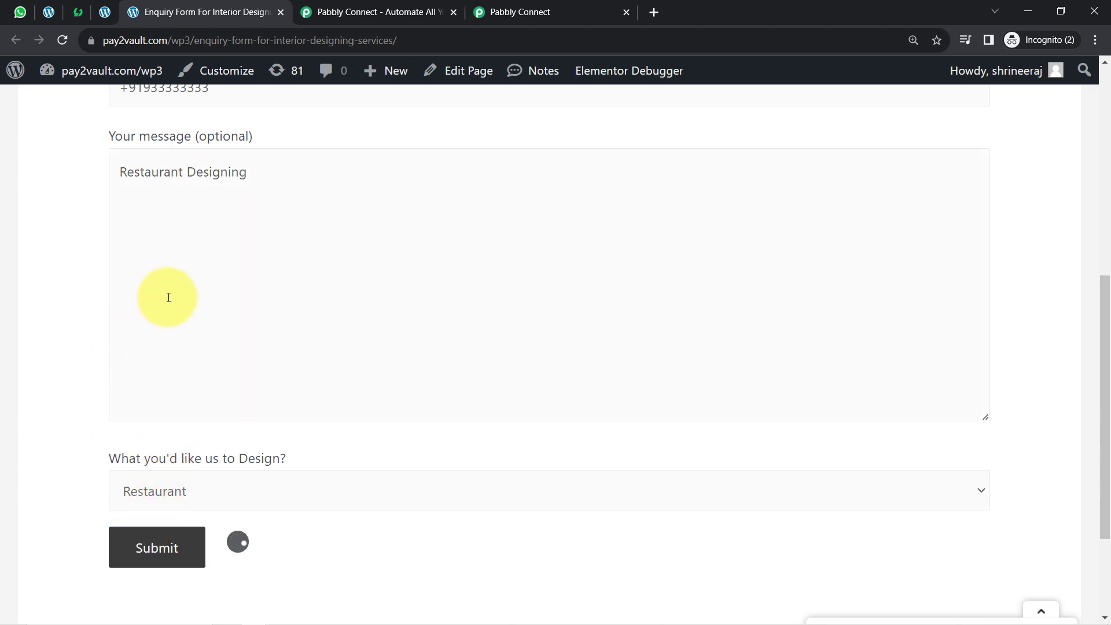
- Check the captured webhook response in Pabbly Connect for the submitted name, message, email, design choice and phone number
left_click(533, 5)
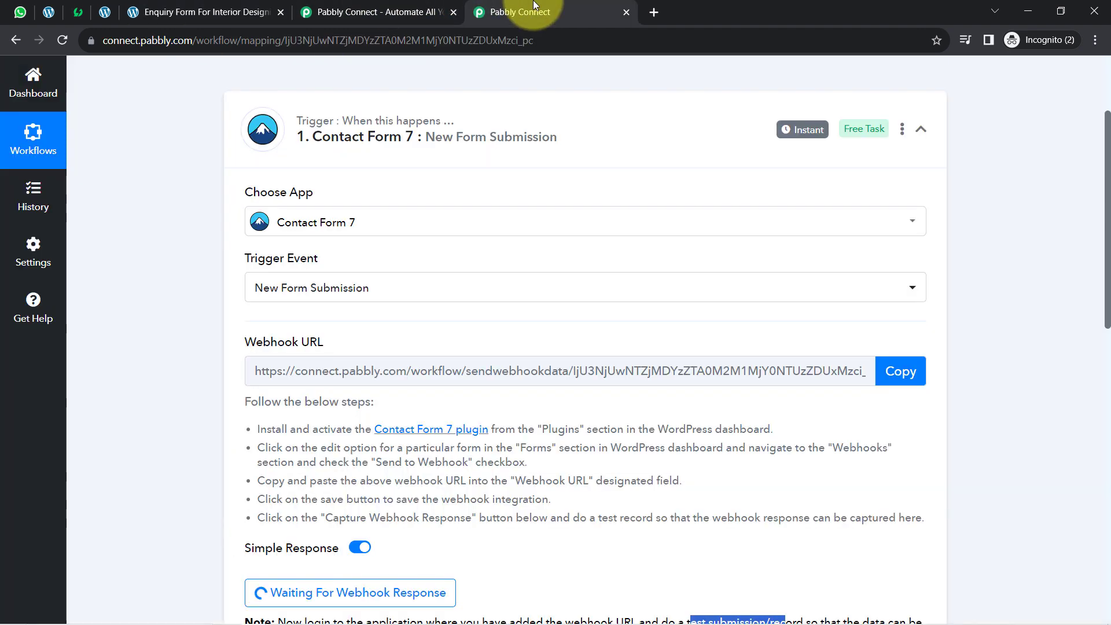
scroll(401, 293, "down", 5)
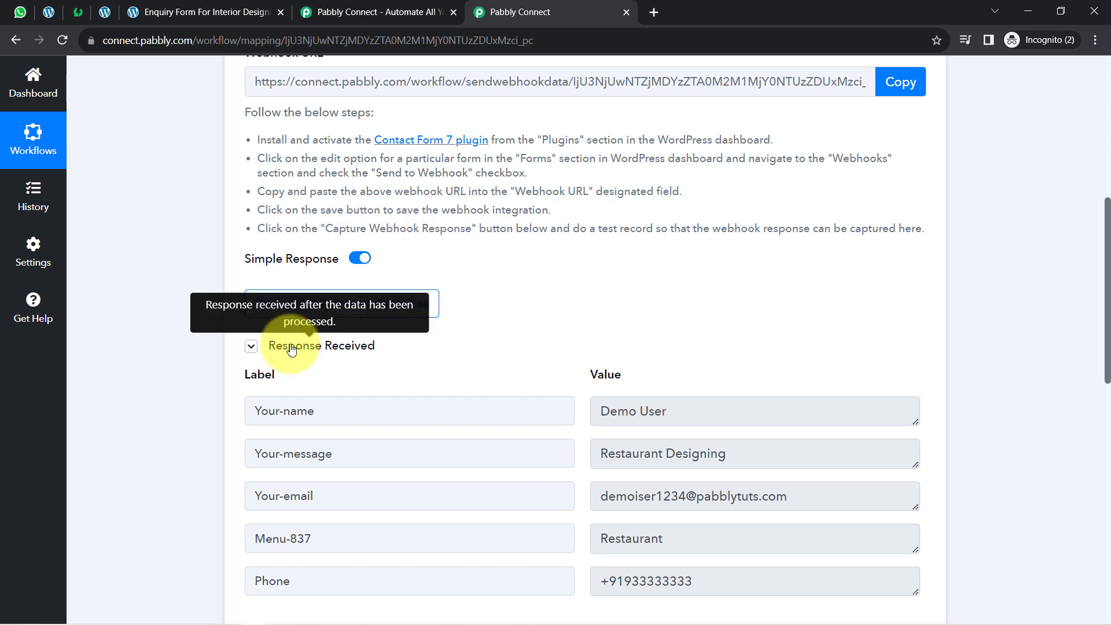
left_click(291, 349)
left_click(325, 350)
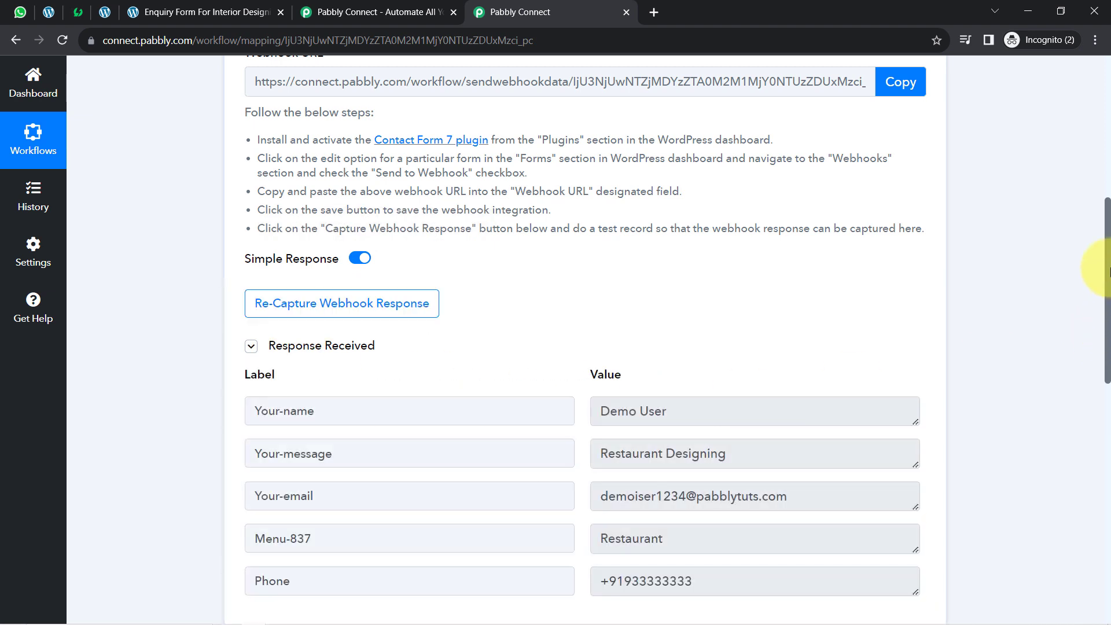
left_click_drag(1108, 243, 1089, 316)
left_click_drag(617, 196, 678, 193)
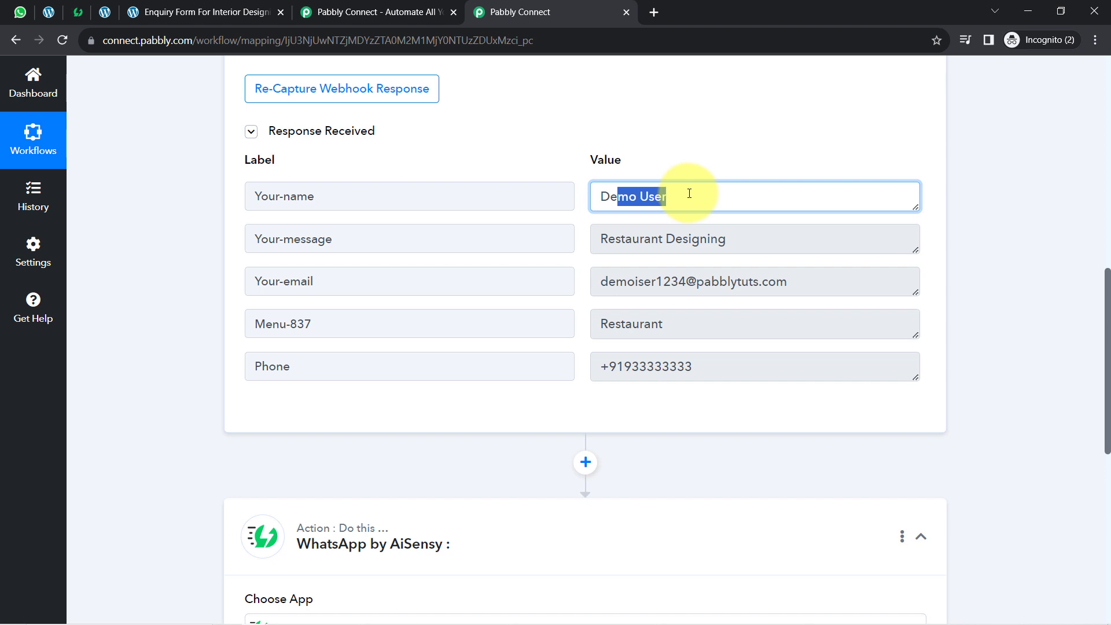
left_click_drag(621, 239, 698, 242)
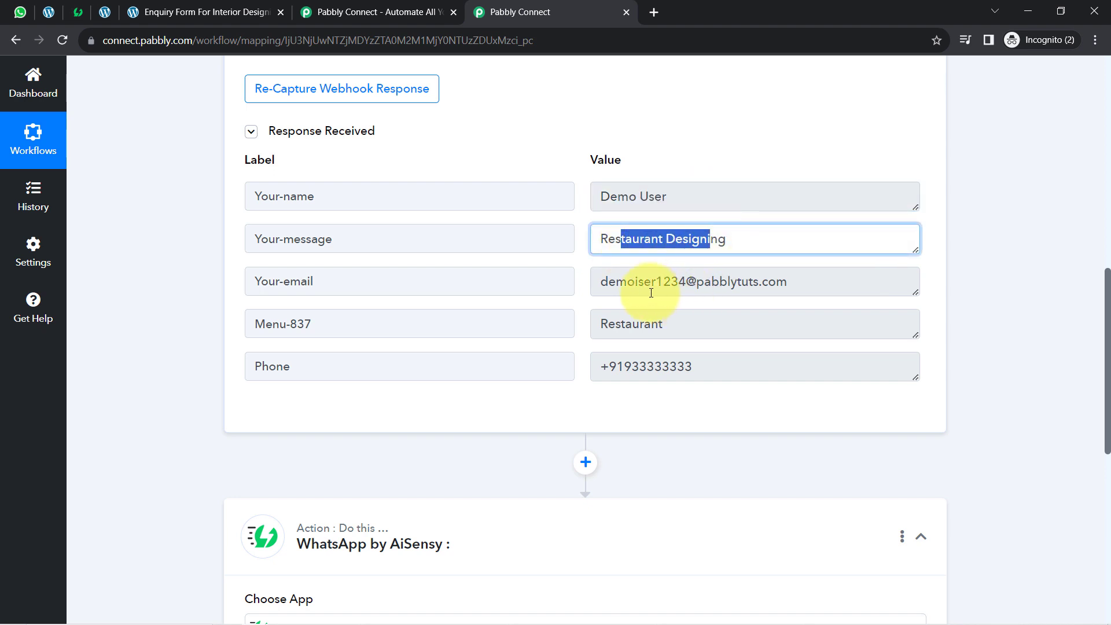
left_click_drag(614, 282, 709, 288)
left_click(634, 287)
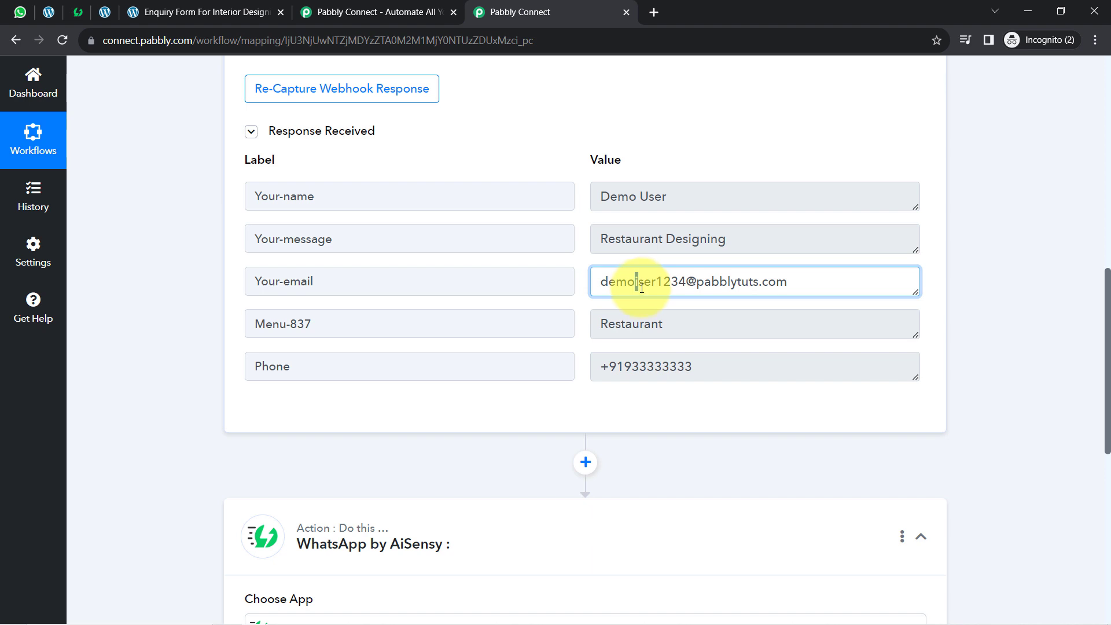
left_click_drag(610, 324, 670, 329)
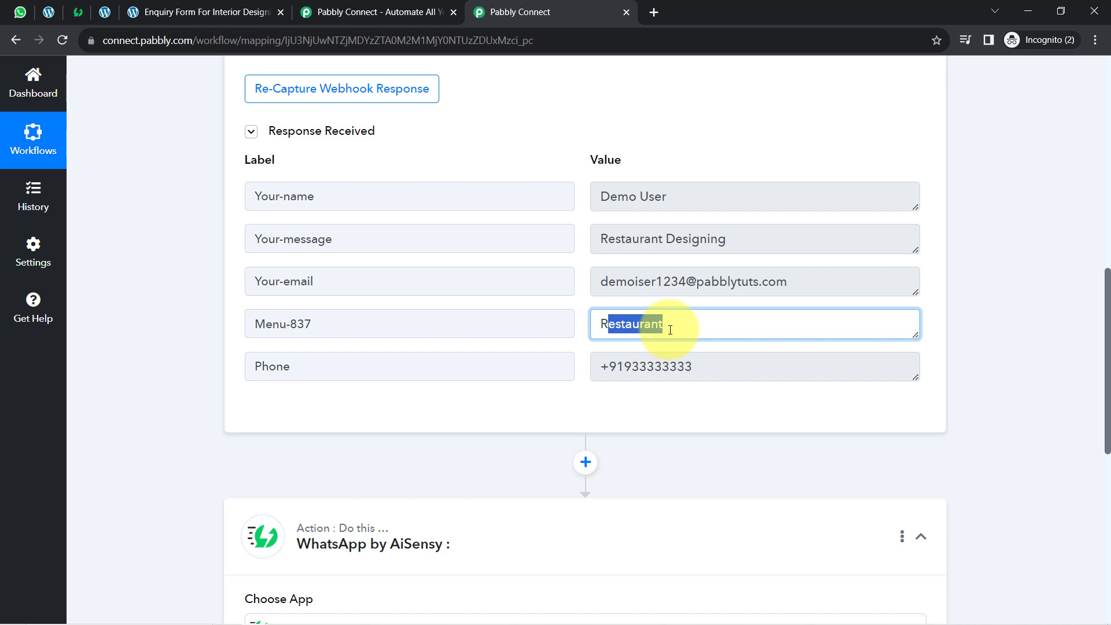
left_click_drag(629, 367, 655, 366)
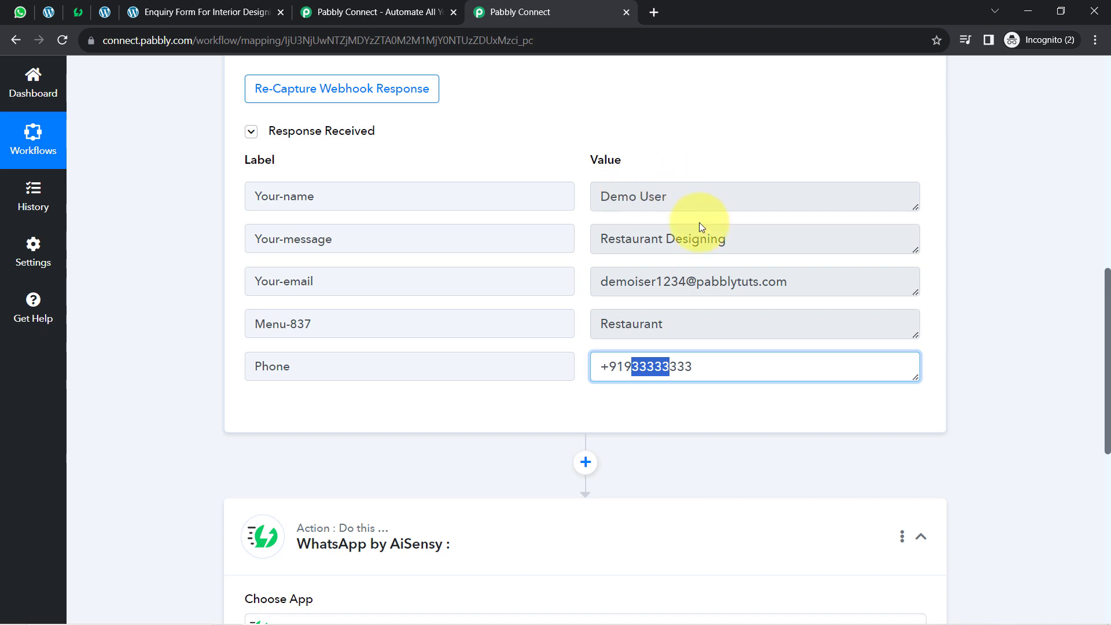
- Close the browser tab with the submitted enquiry form page
left_click(263, 12)
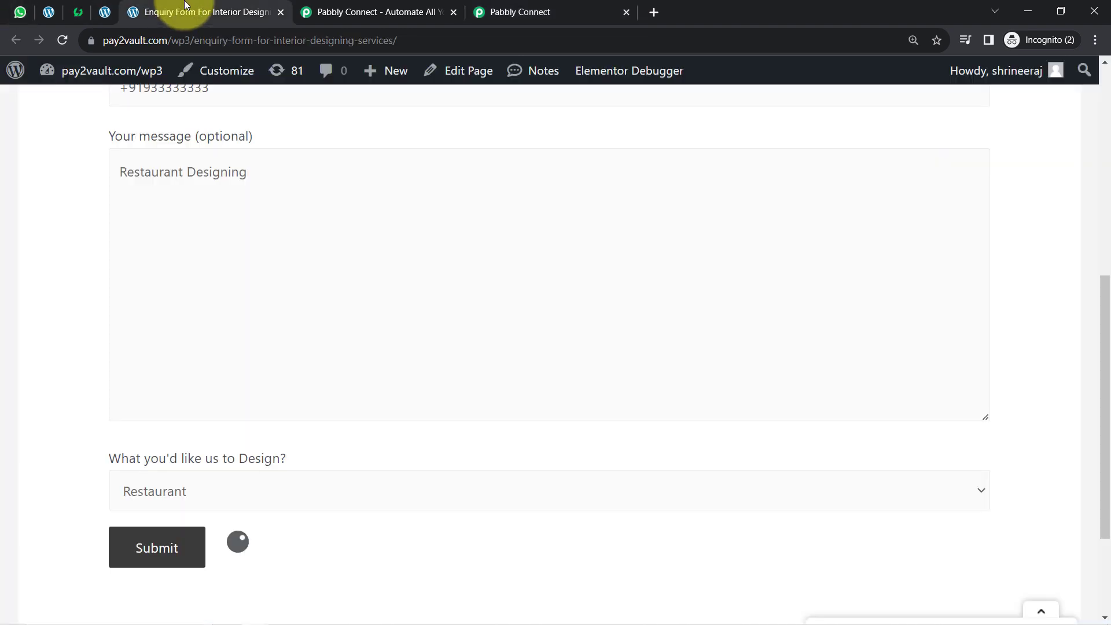
left_click(282, 12)
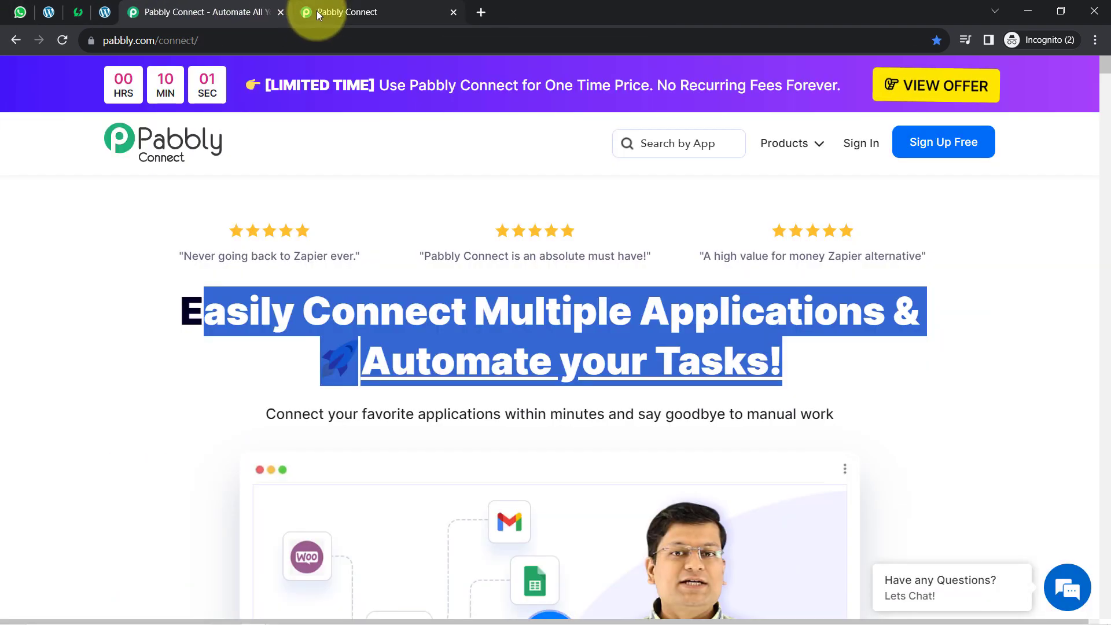
- Close the browser tab with the Pabbly Connect home page and return to the start of the workflow
left_click(317, 12)
left_click(280, 12)
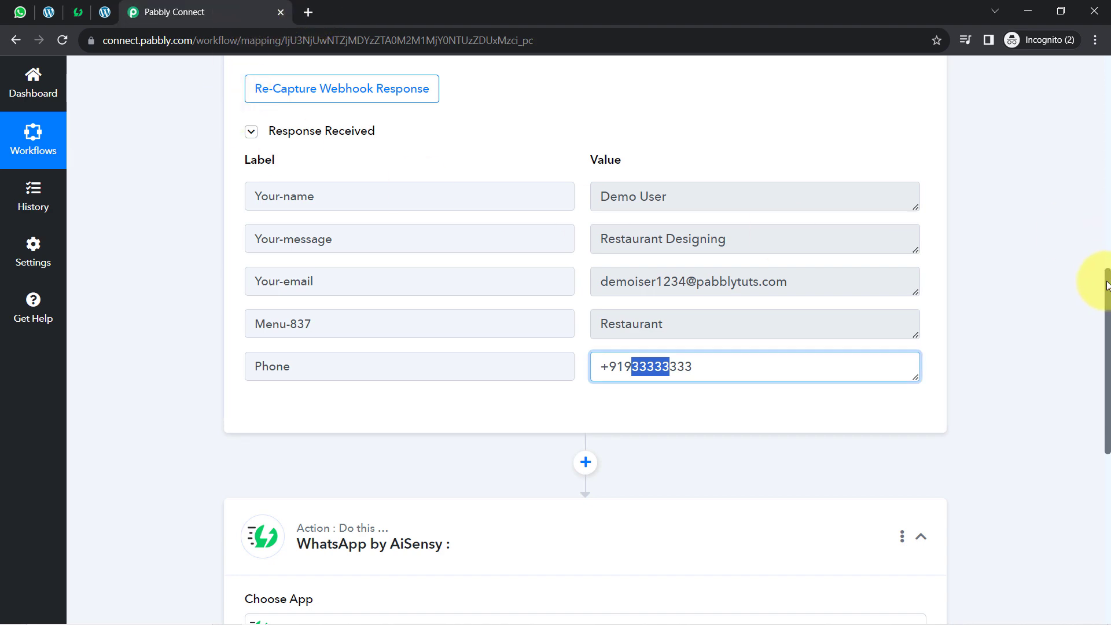
left_click_drag(1107, 284, 1079, 87)
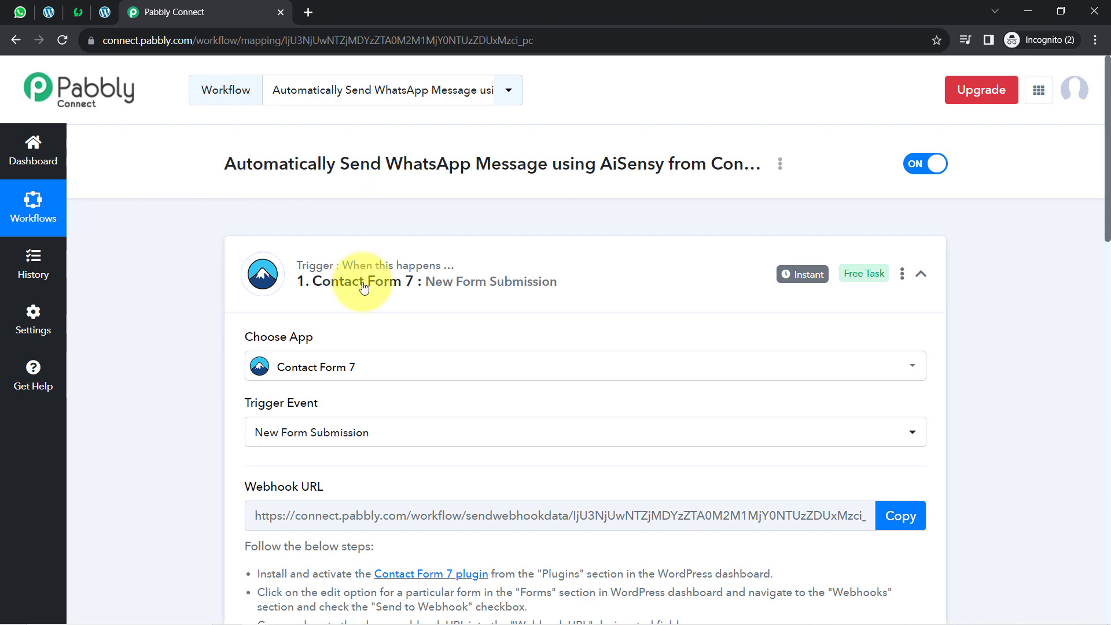
- Review the Contact Form 7 trigger's instant status, webhook settings and captured response, including the submitted phone number
left_click(363, 287)
left_click(422, 259)
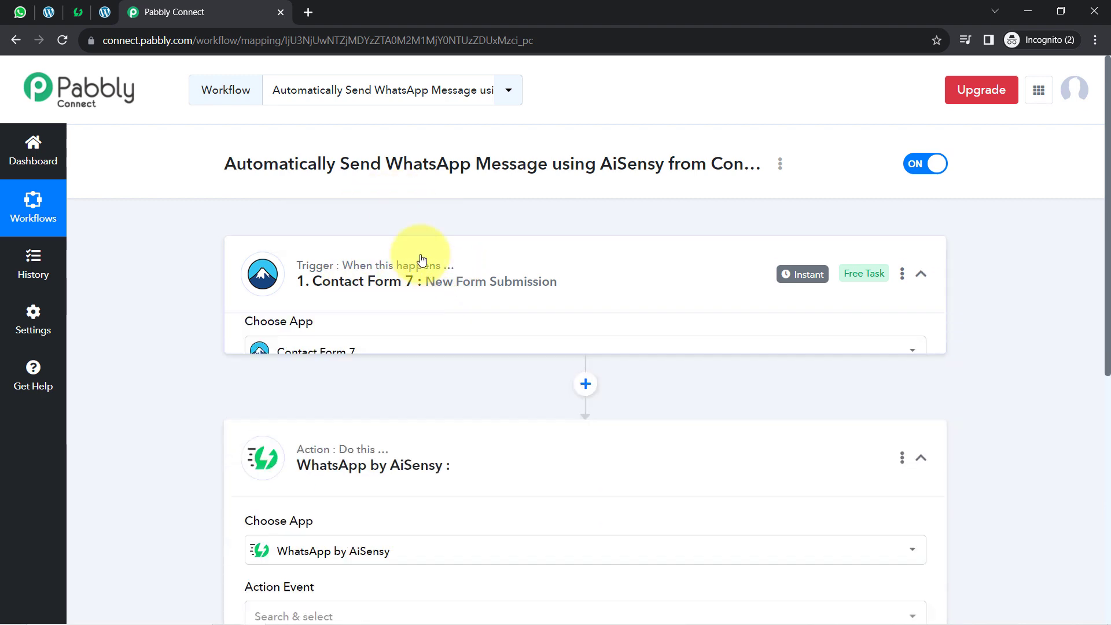
scroll(446, 301, "down", 5)
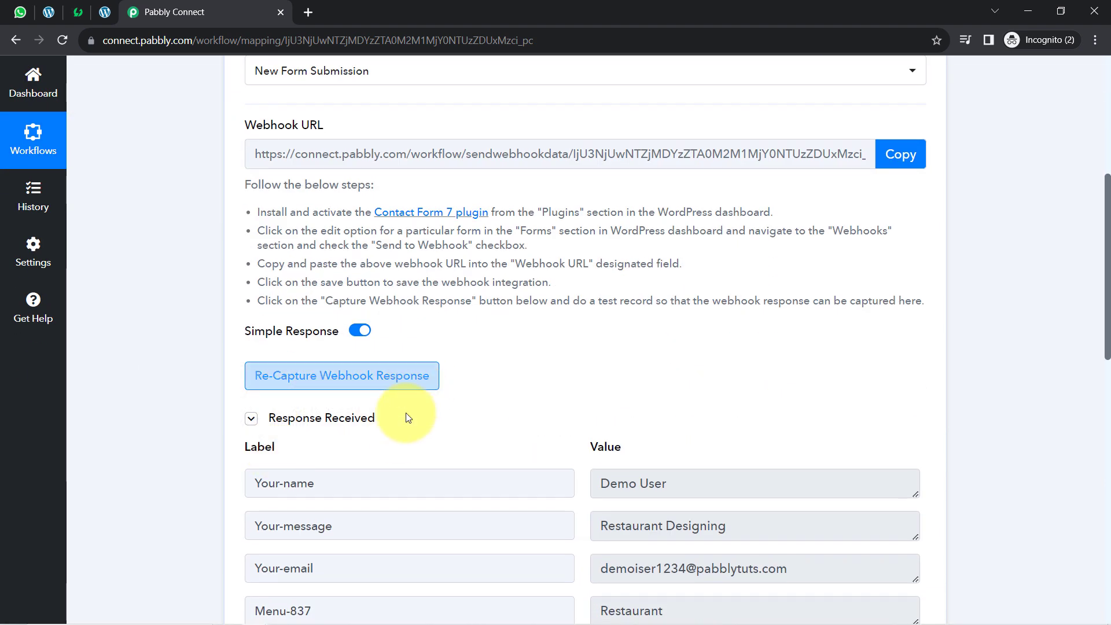
scroll(528, 367, "up", 5)
mouse_move(819, 206)
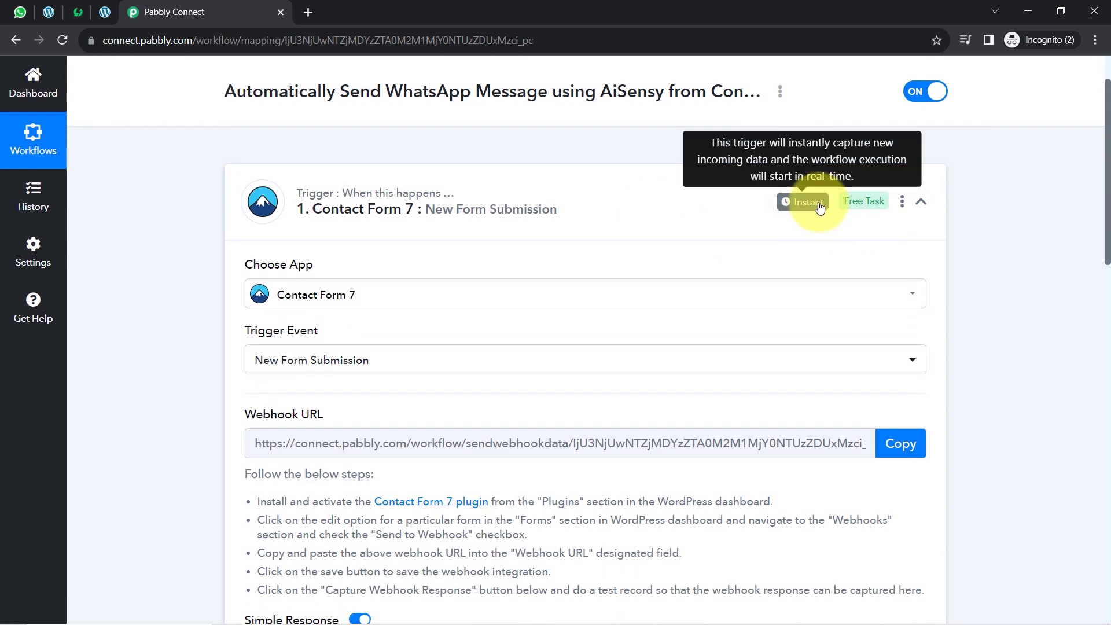
left_click(319, 203)
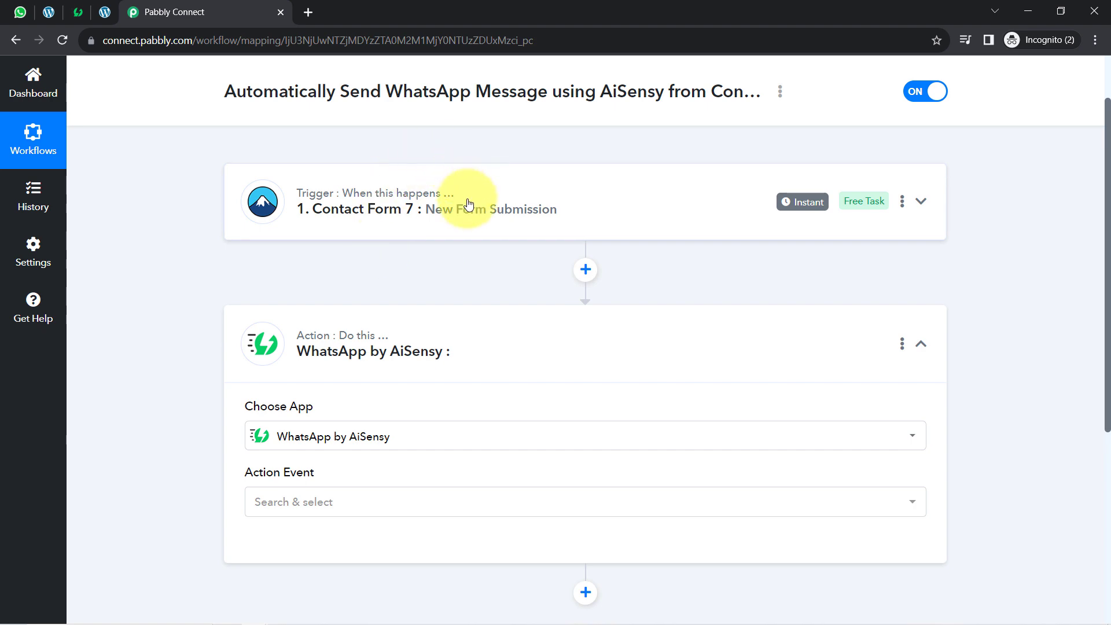
left_click_drag(1106, 121, 1106, 141)
left_click(554, 155)
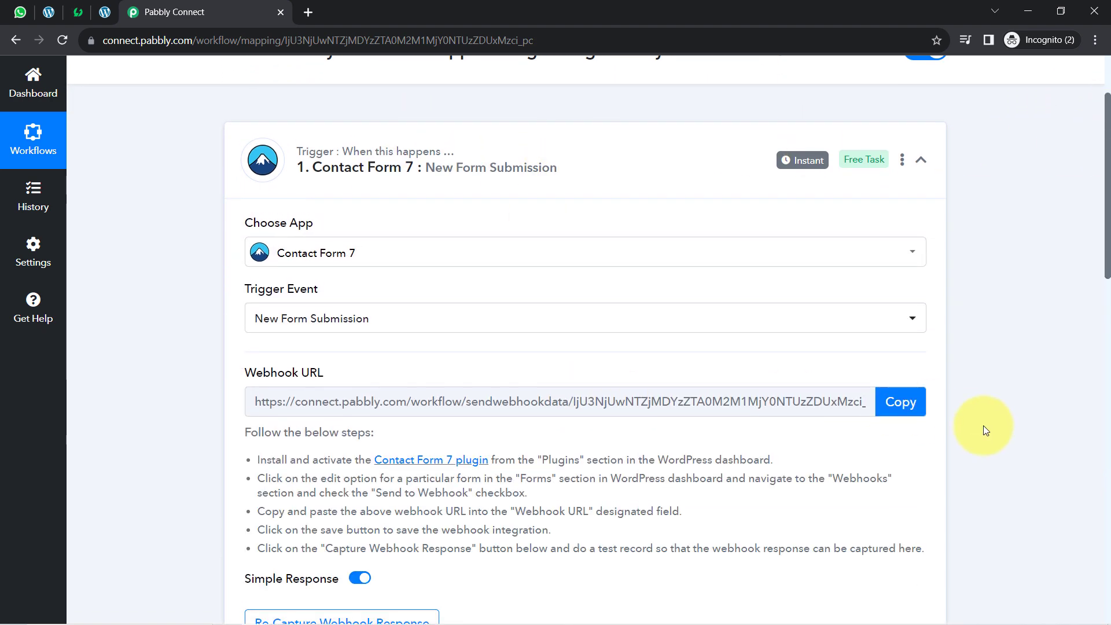
scroll(983, 428, "down", 6)
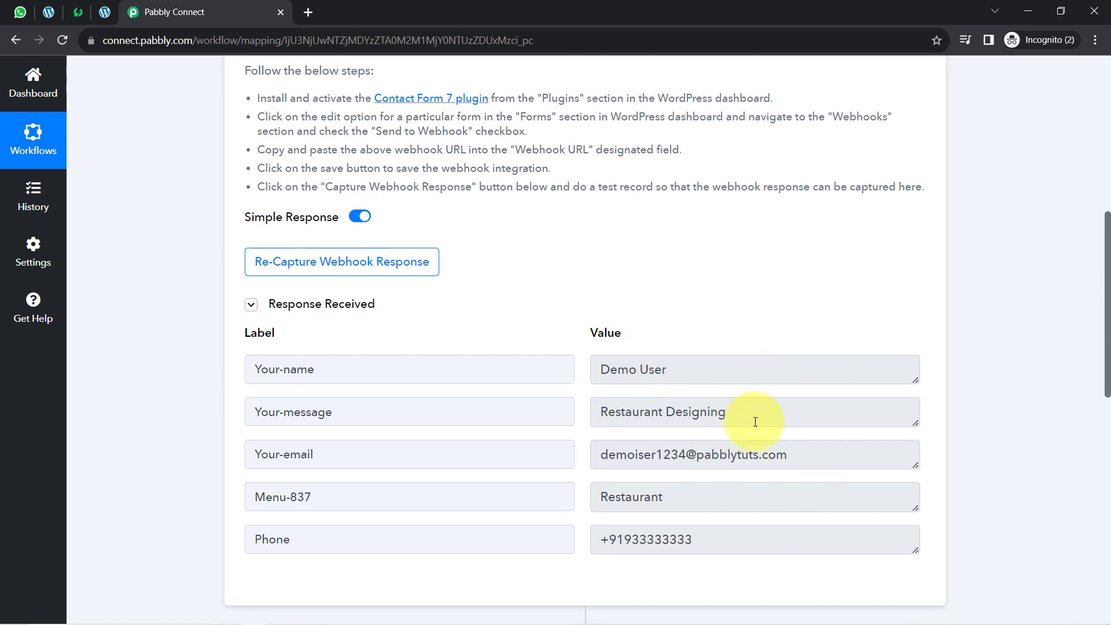
left_click(657, 539)
key("shift+Home")
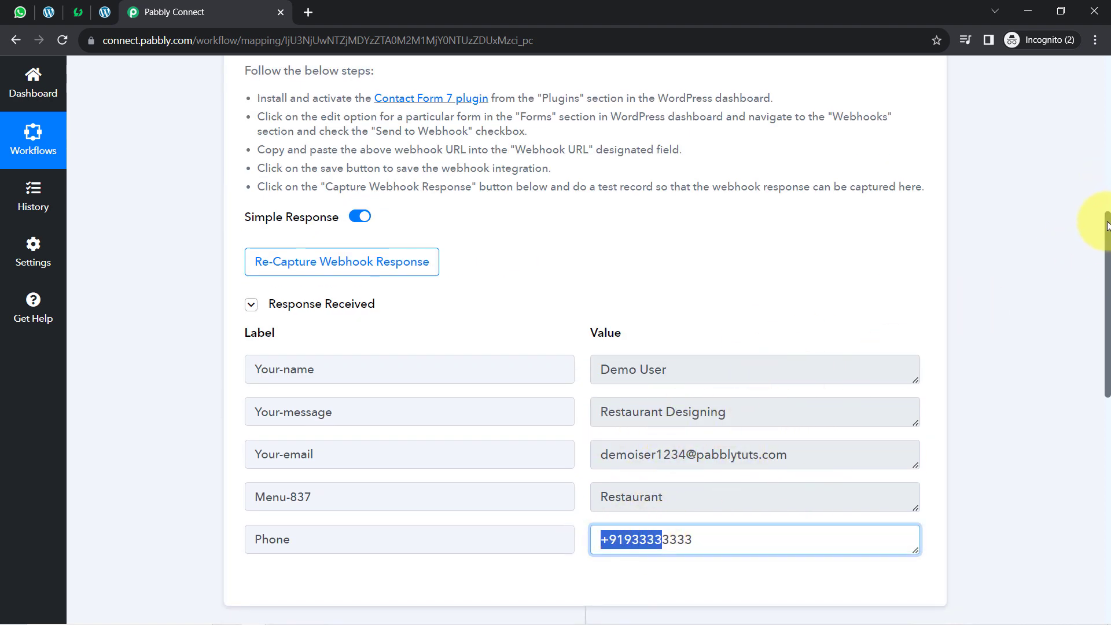
- Set the WhatsApp by AiSensy action's event to Send Template Message
left_click_drag(1108, 226, 1070, 407)
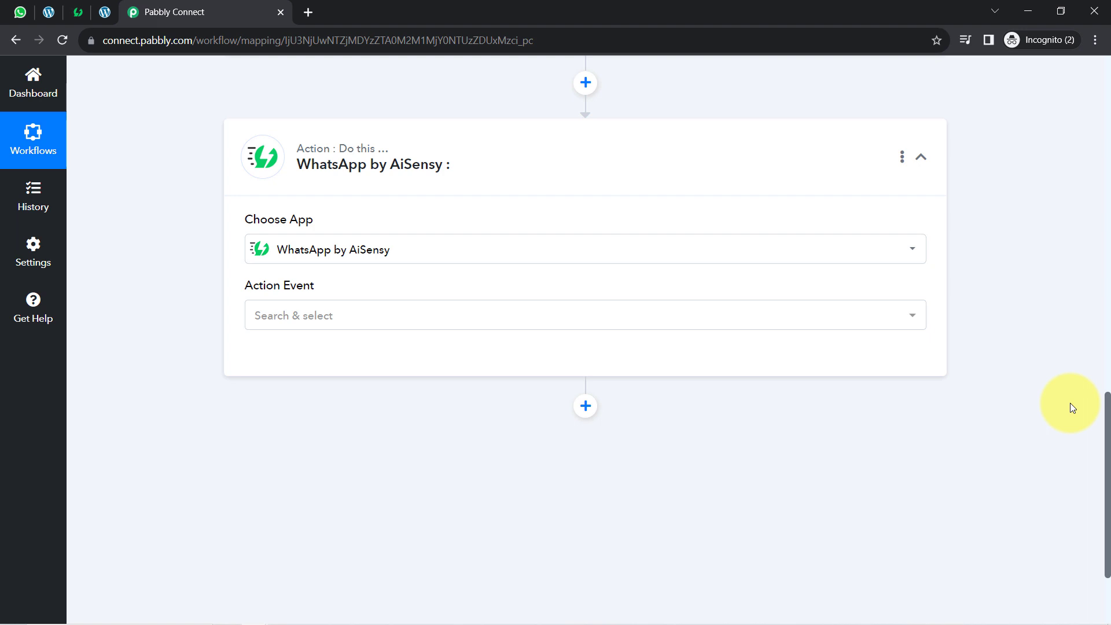
left_click_drag(1070, 402, 1070, 407)
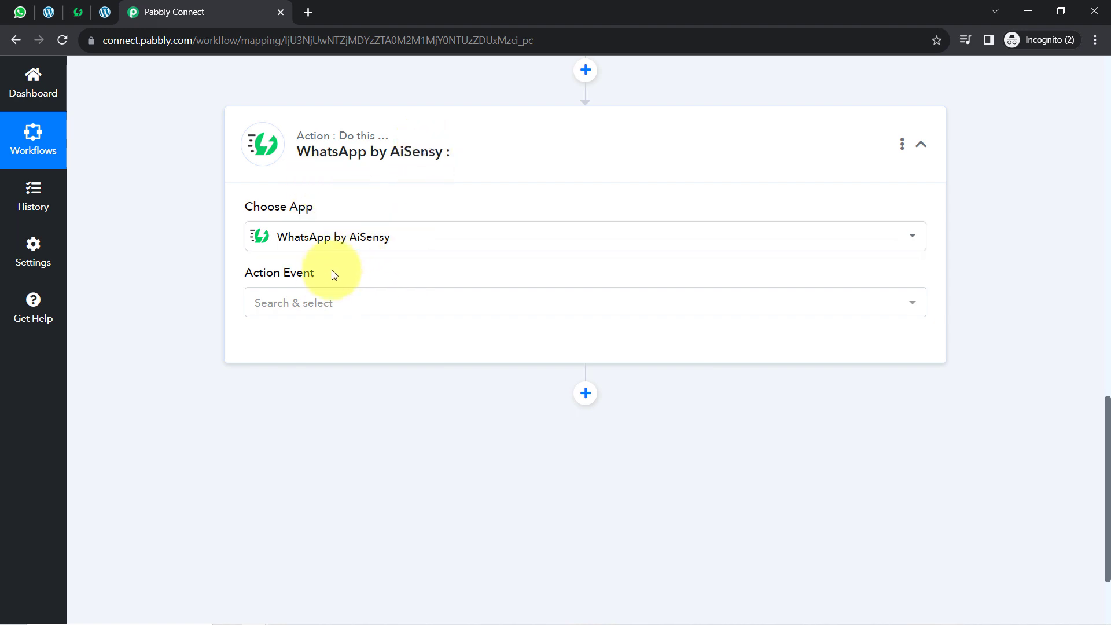
left_click(281, 313)
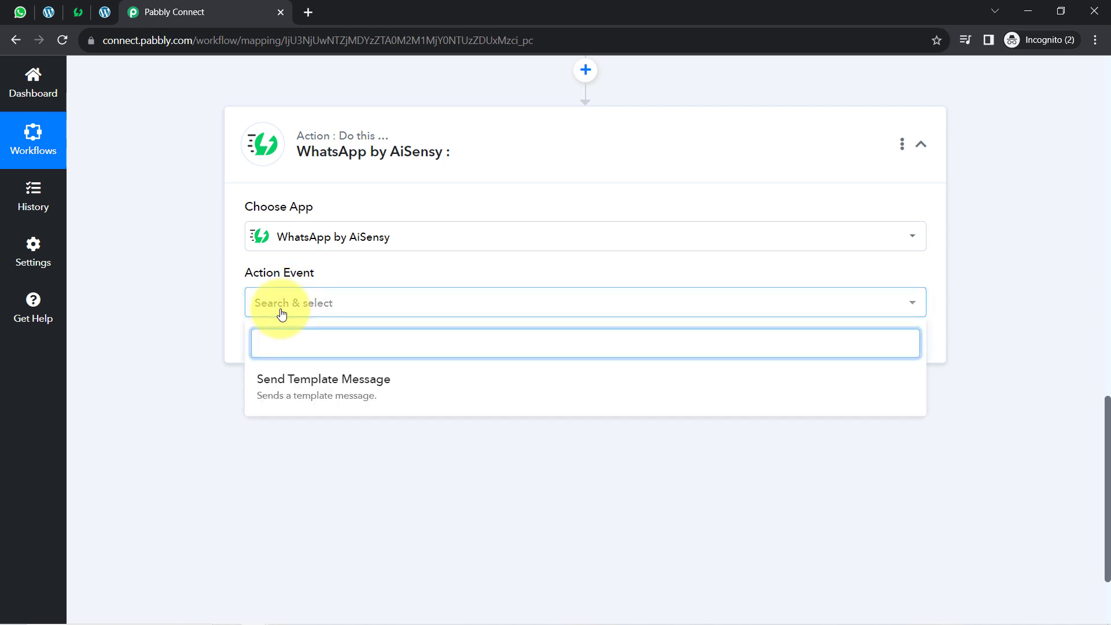
left_click(286, 389)
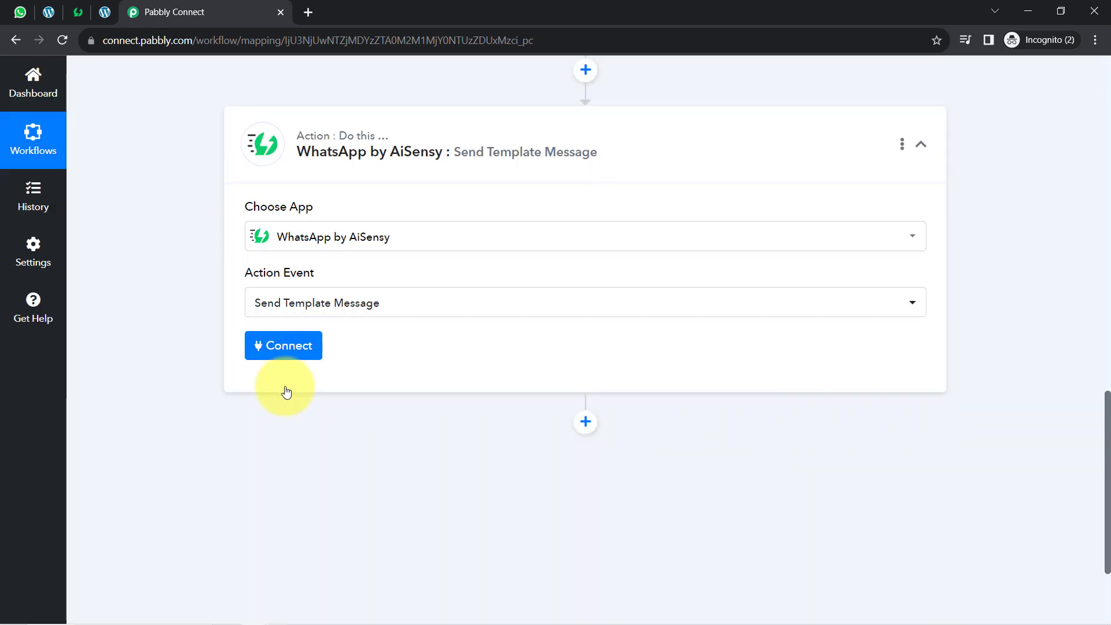
- Start a new WhatsApp by AiSensy connection for the action and read where its API key can be found
left_click(274, 347)
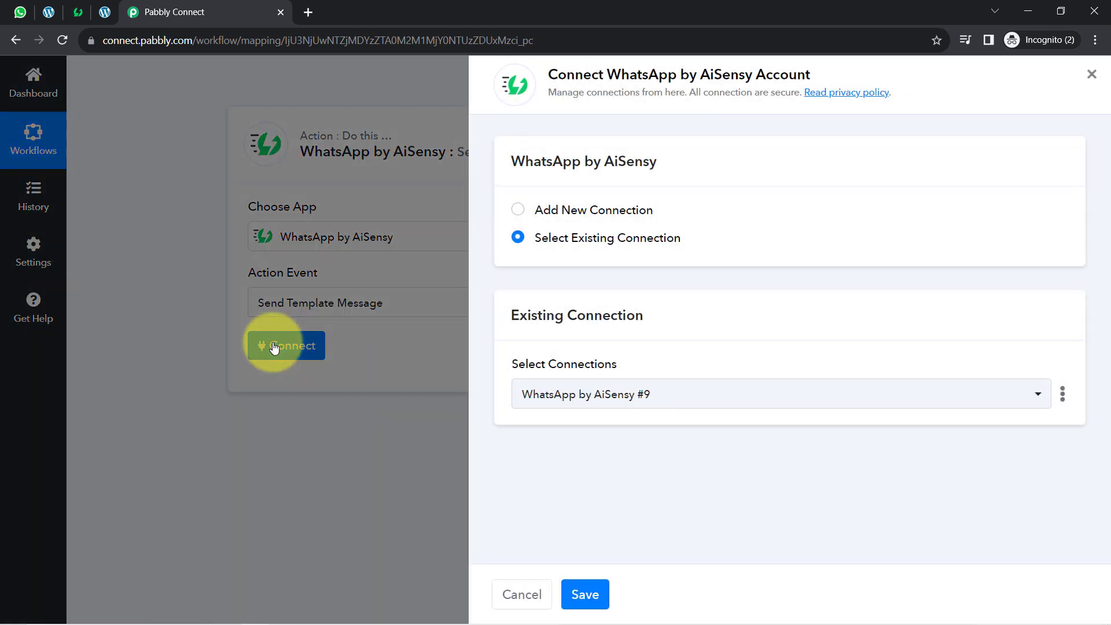
left_click_drag(584, 74, 764, 64)
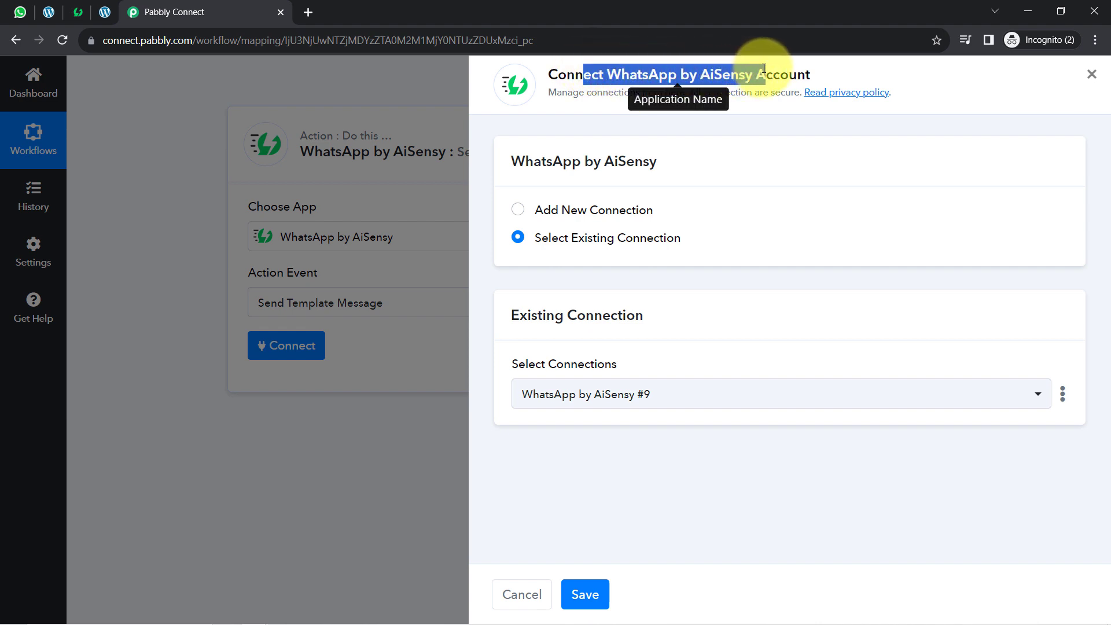
left_click(593, 213)
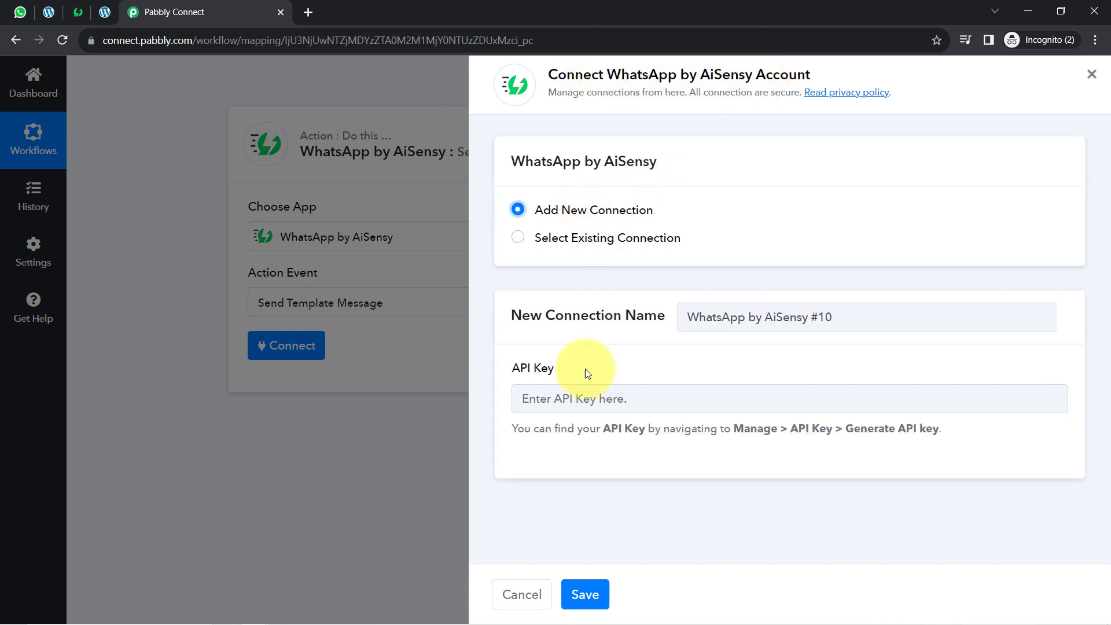
left_click_drag(513, 368, 591, 368)
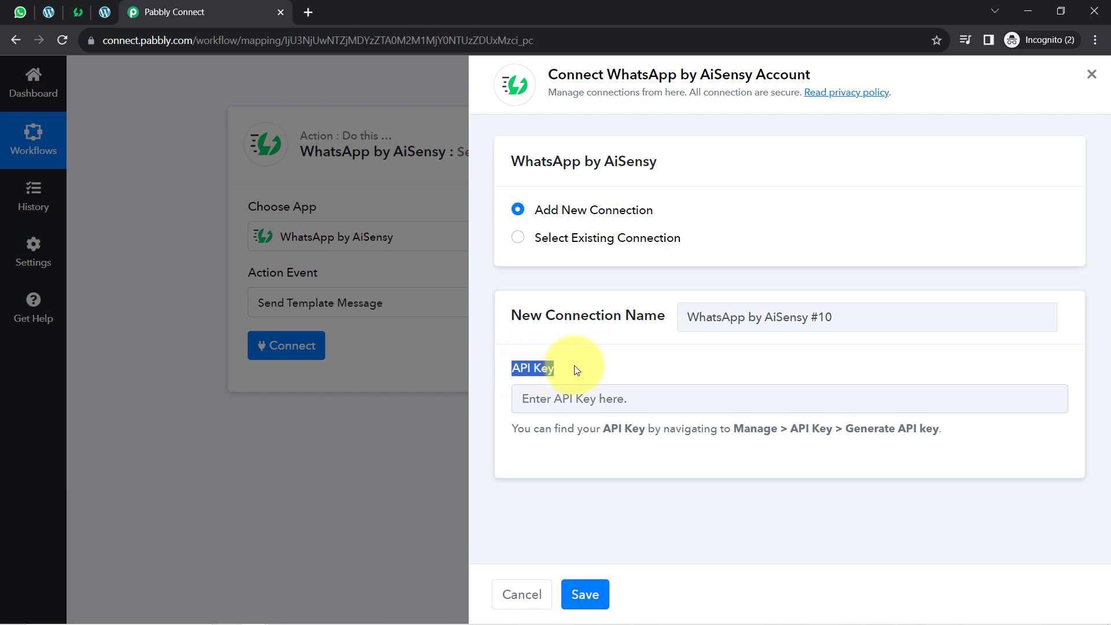
left_click_drag(532, 428, 957, 425)
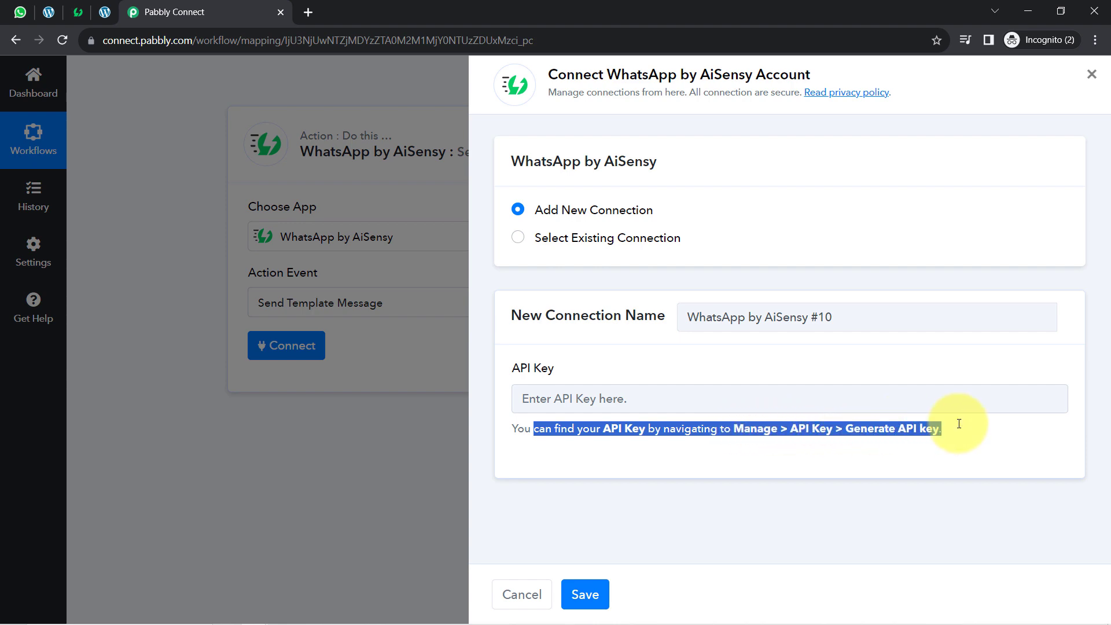
- Switch to AiSensy and copy the API key from the account's management settings
left_click(78, 12)
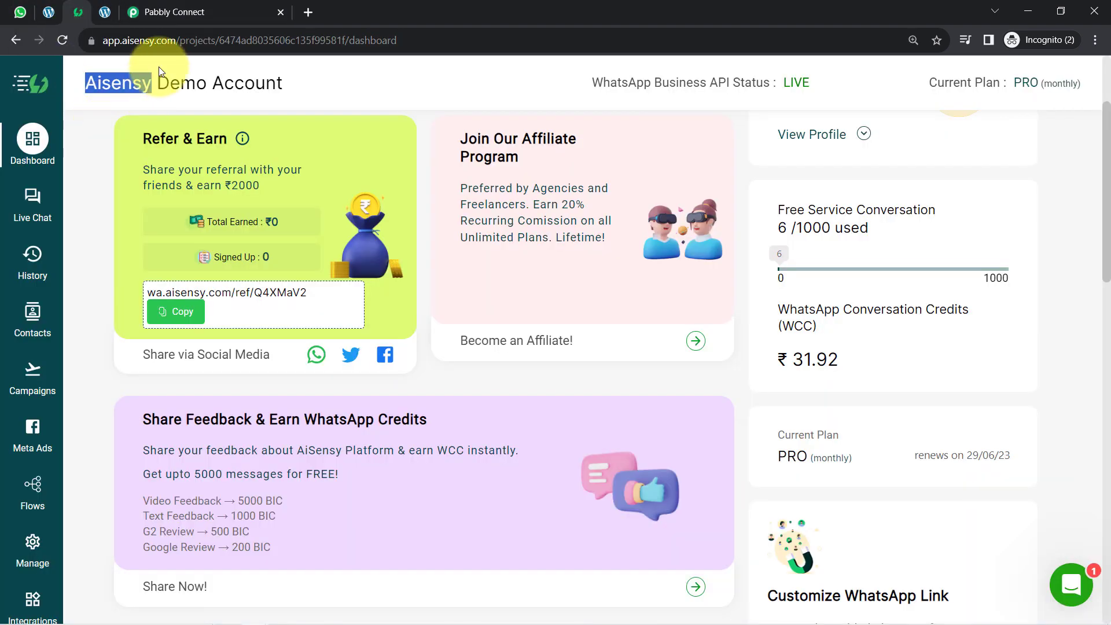
left_click(141, 40)
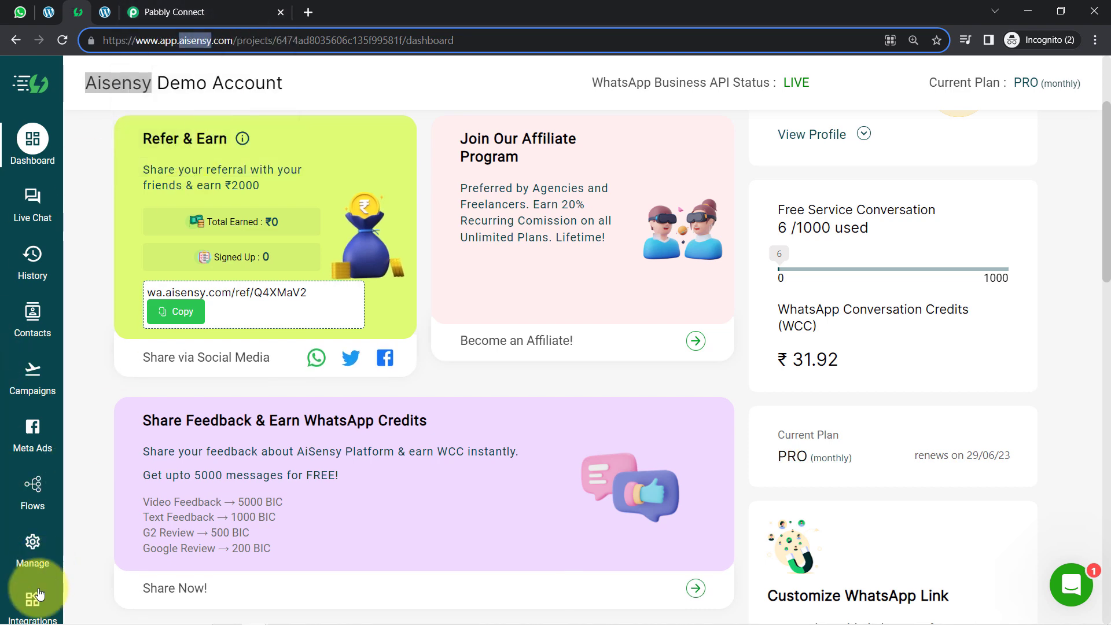
scroll(33, 558, "down", 3)
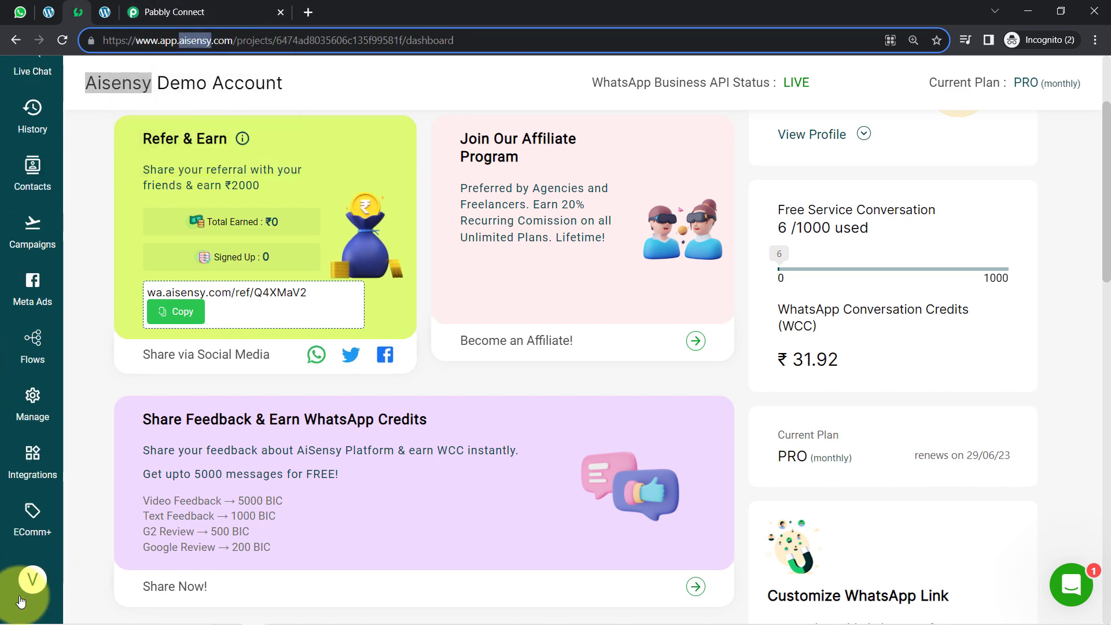
left_click(42, 454)
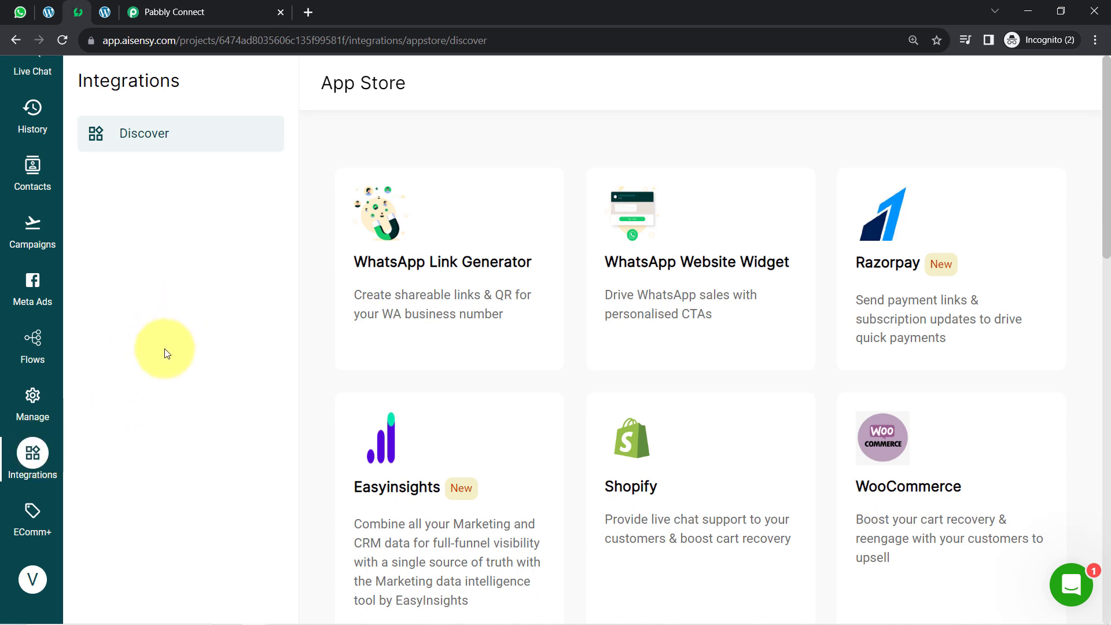
left_click(32, 396)
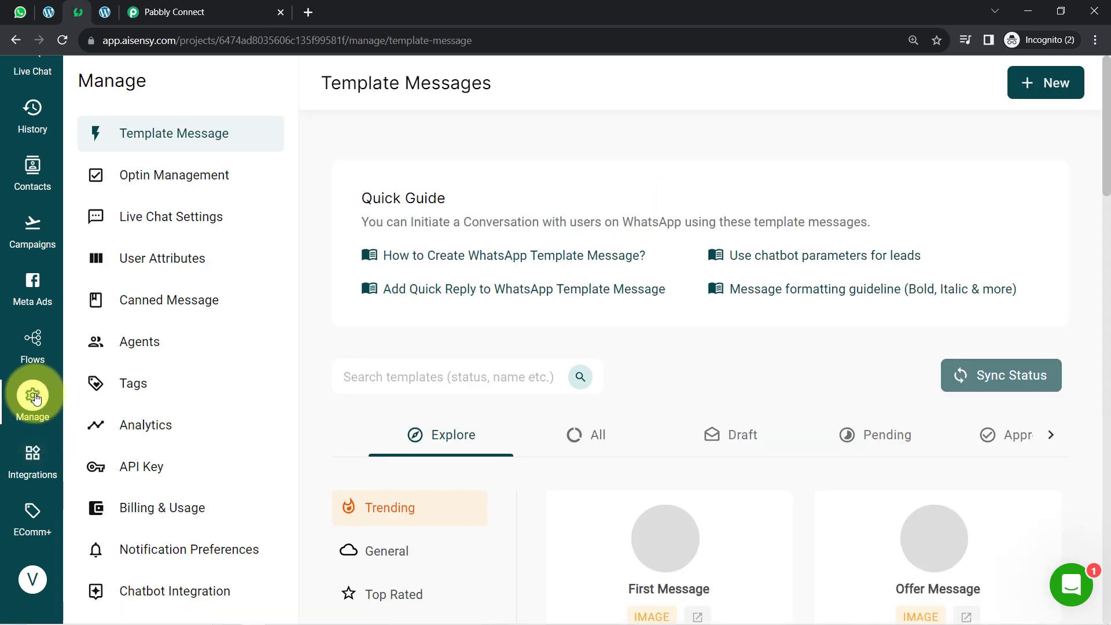
left_click(148, 466)
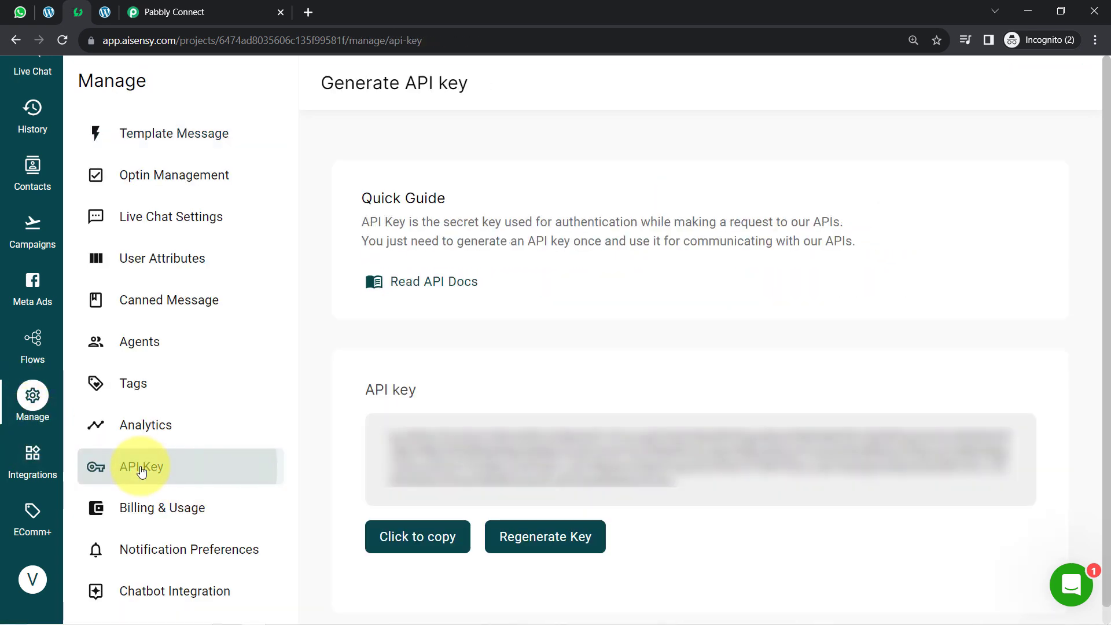
left_click(391, 538)
- Paste the API key into the new AiSensy connection in Pabbly Connect and save the connection
left_click(173, 11)
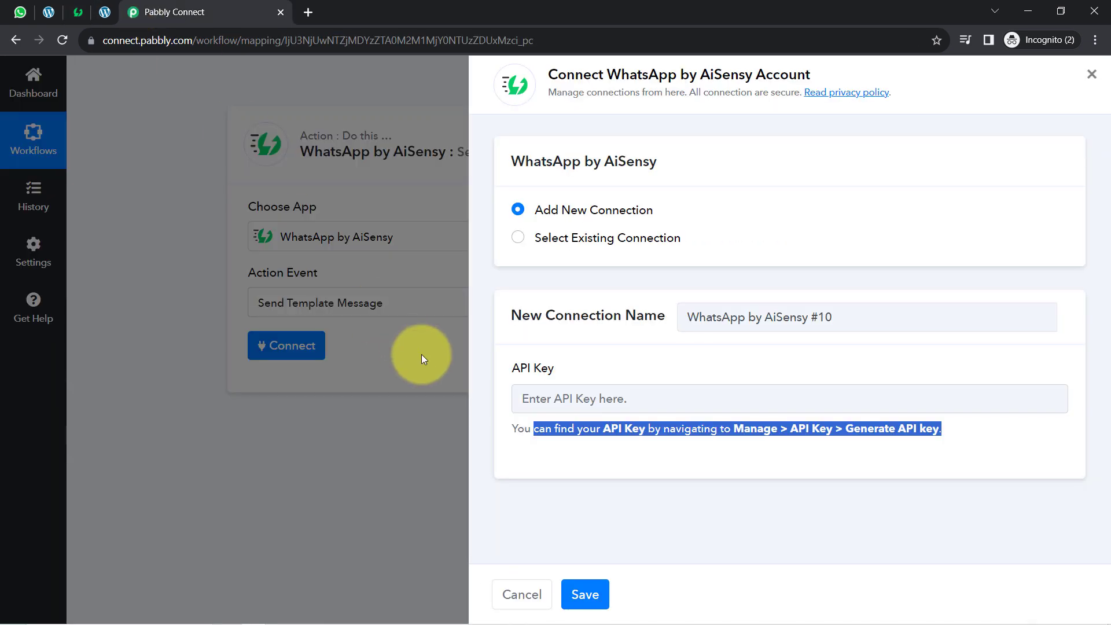
left_click(570, 398)
key("ctrl+v")
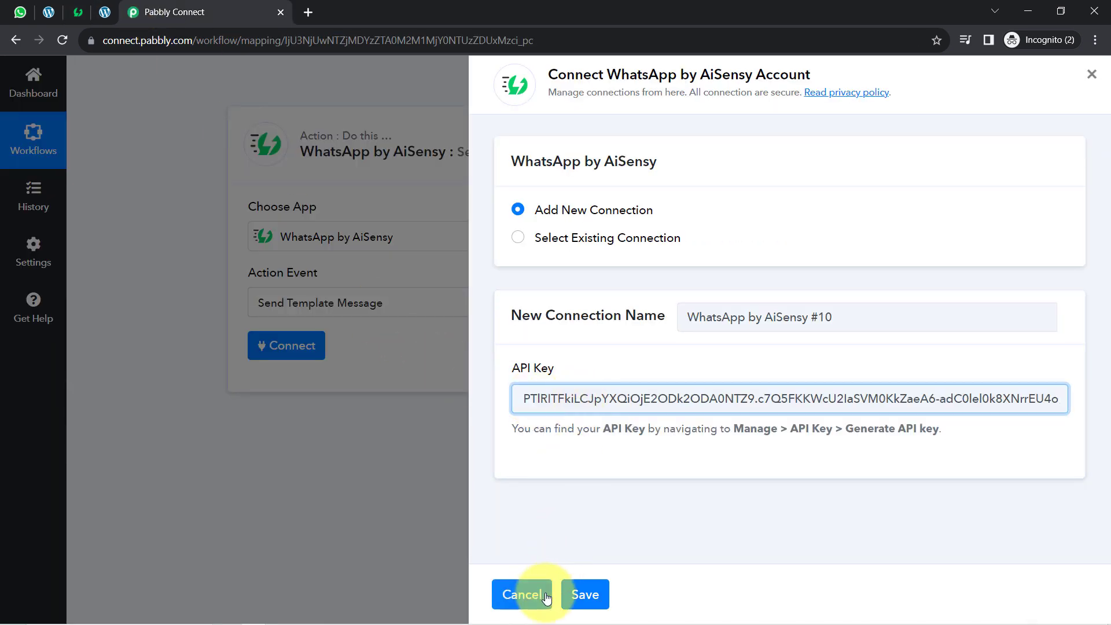
left_click(600, 600)
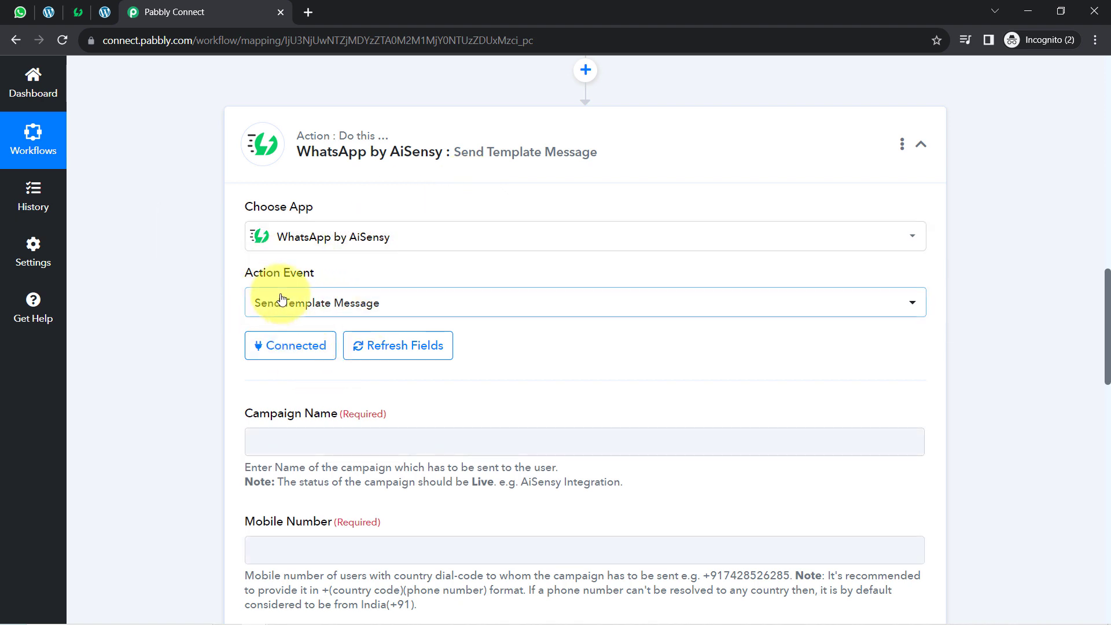
left_click(292, 353)
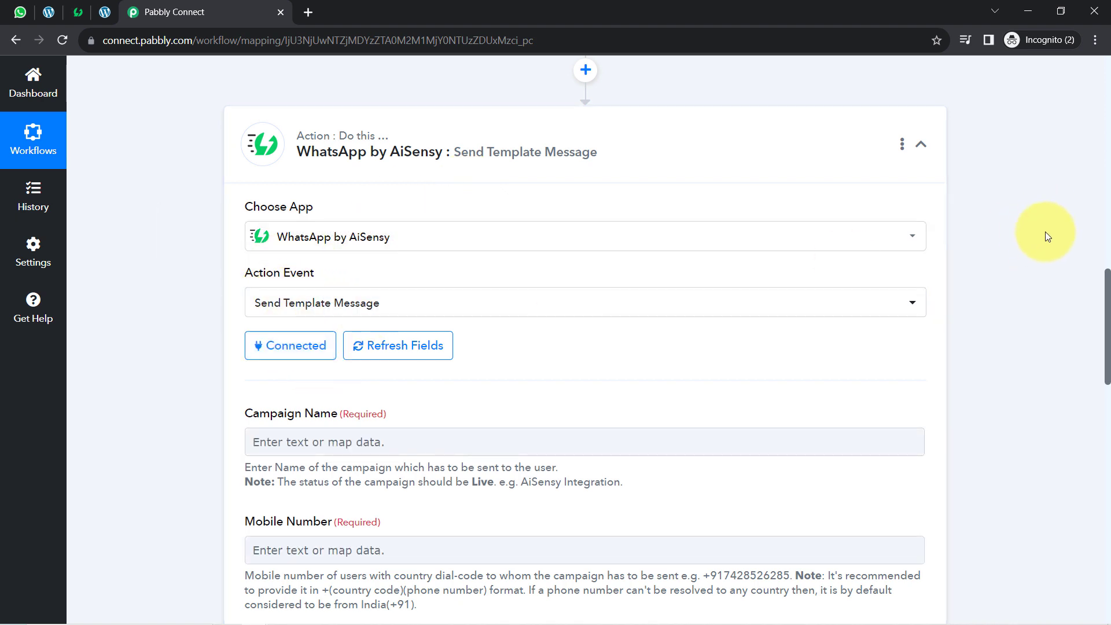
- Look over the Send Template Message action's fields, from Campaign Name to Template Parameter
left_click_drag(1106, 289, 1071, 317)
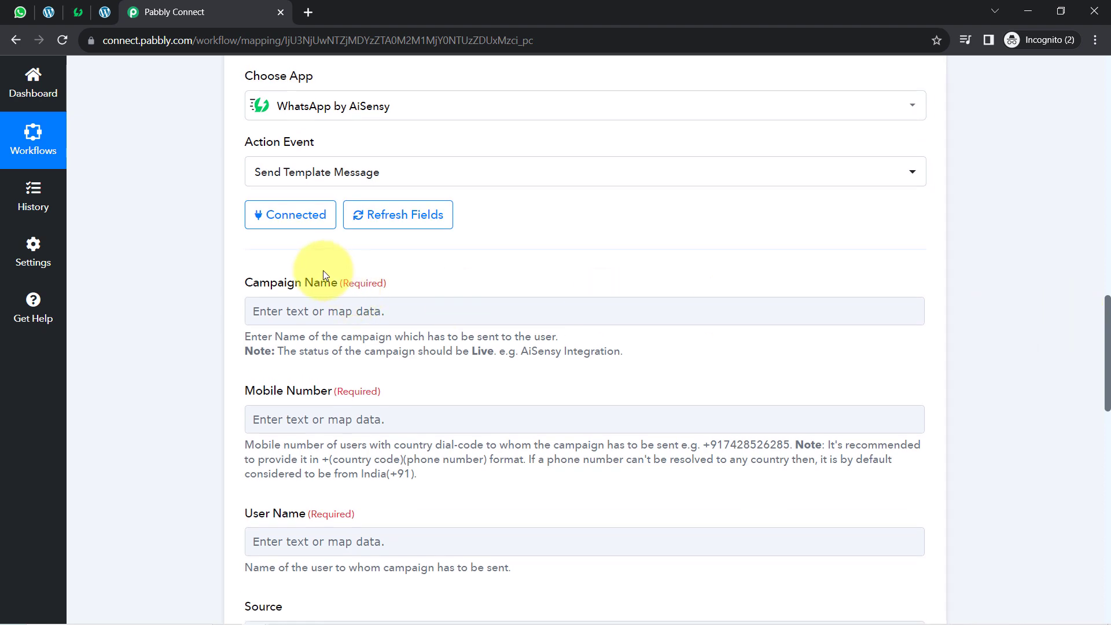
triple_click(242, 290)
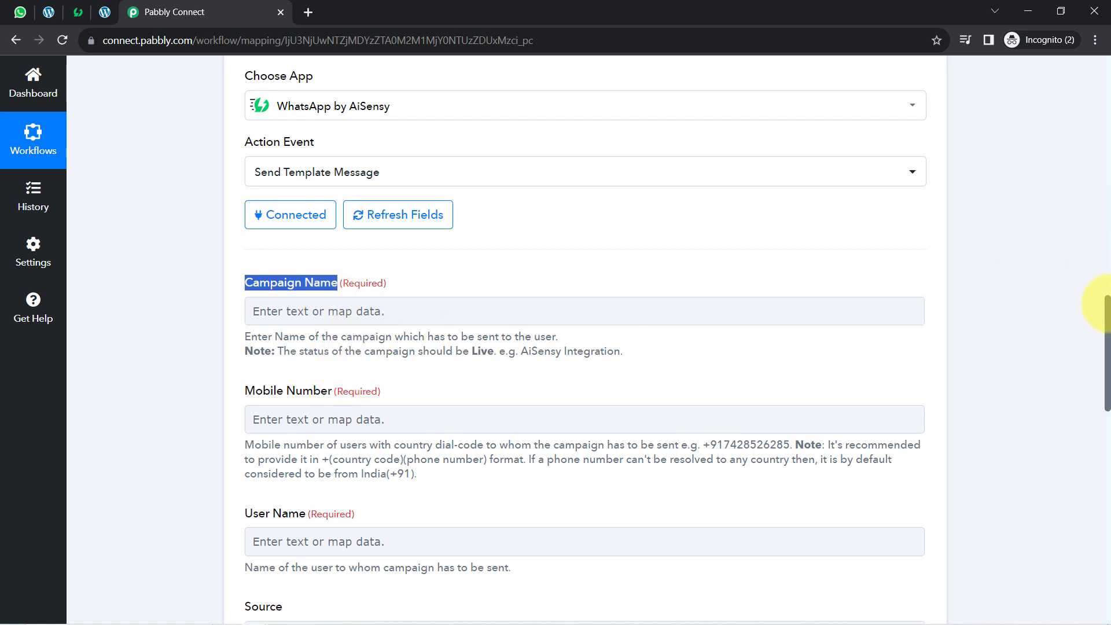
left_click_drag(1106, 304, 1102, 350)
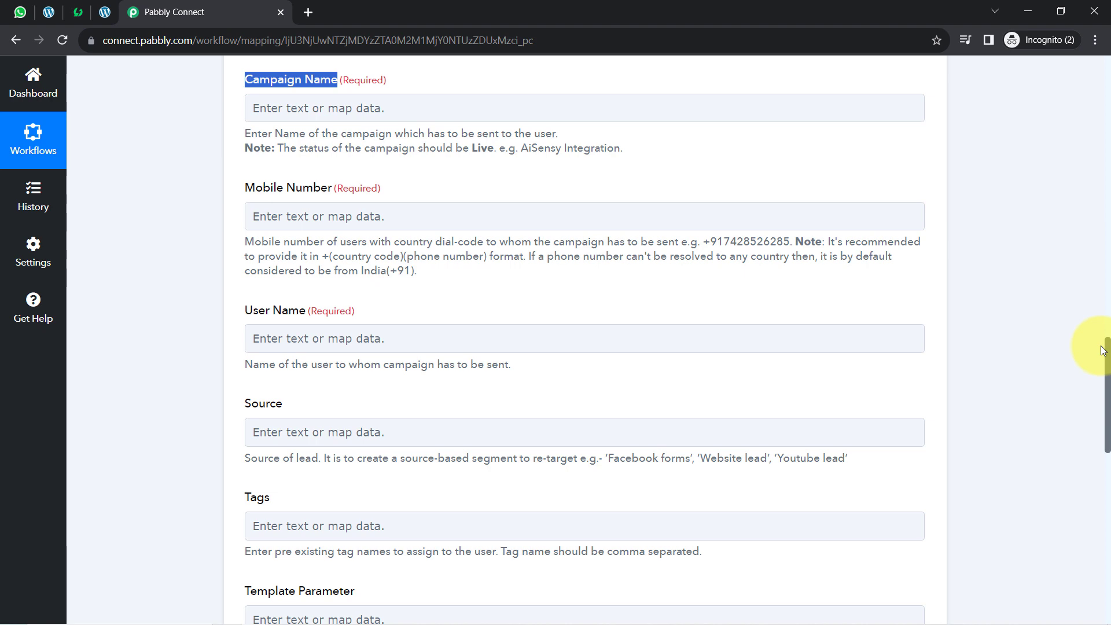
- Check the captured phone number's format and map the Mobile Number field to Phone from the Contact Form 7 submission
left_click_drag(1102, 350, 1090, 207)
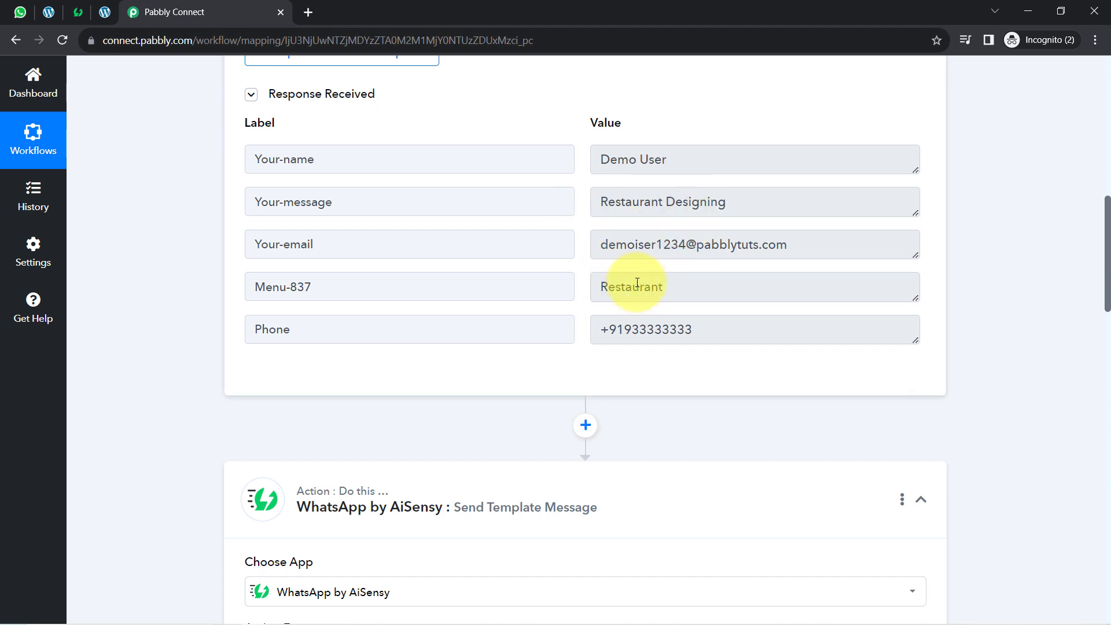
left_click_drag(618, 325, 712, 327)
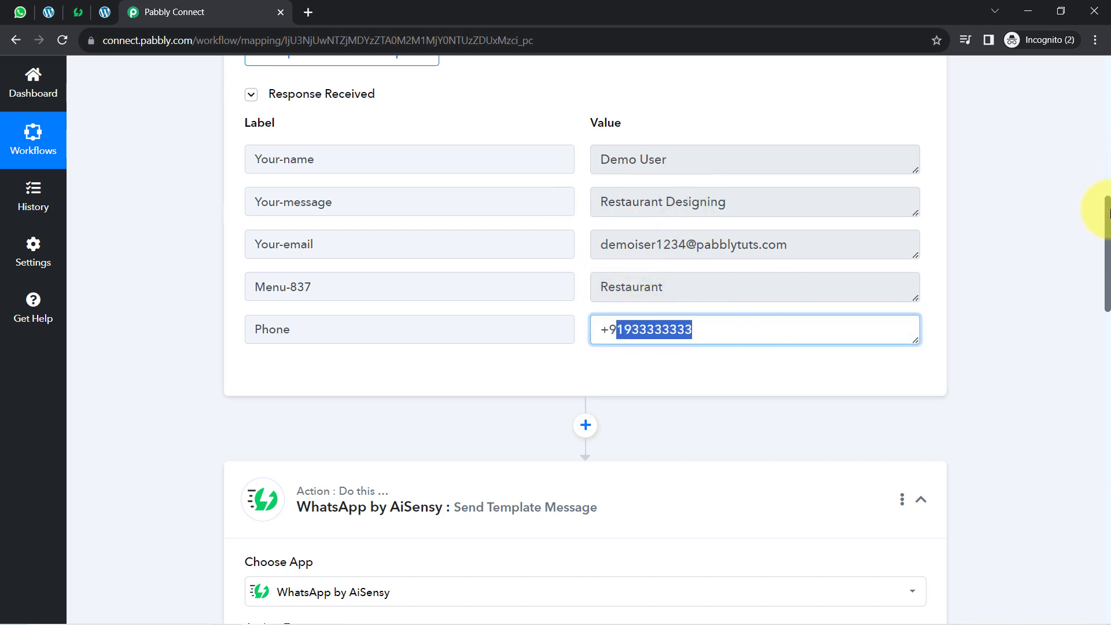
left_click_drag(1107, 211, 1086, 346)
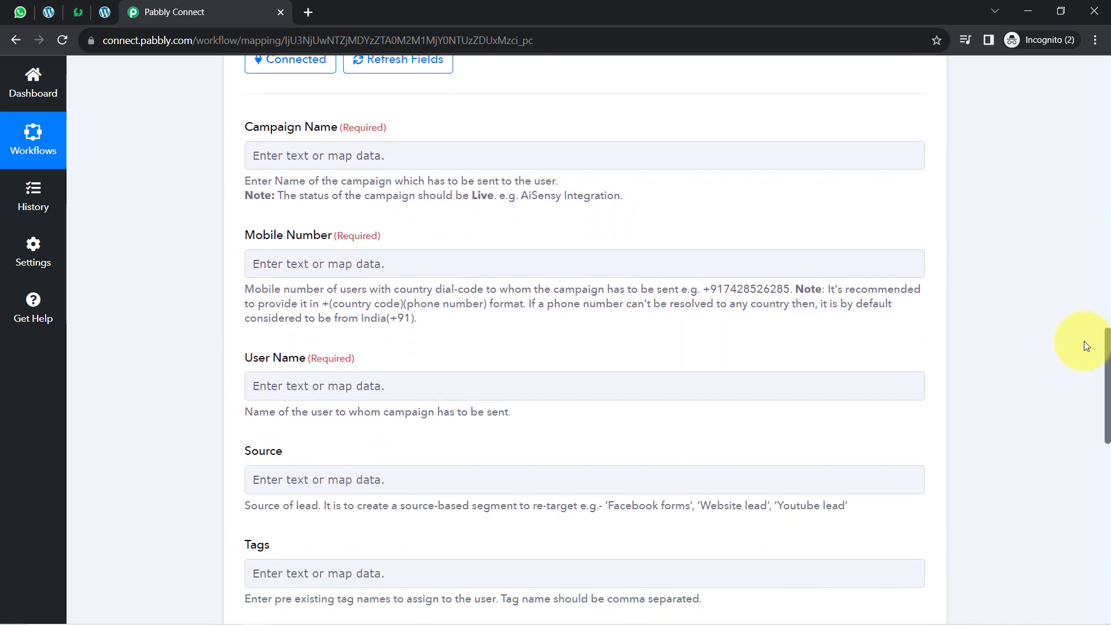
left_click(272, 261)
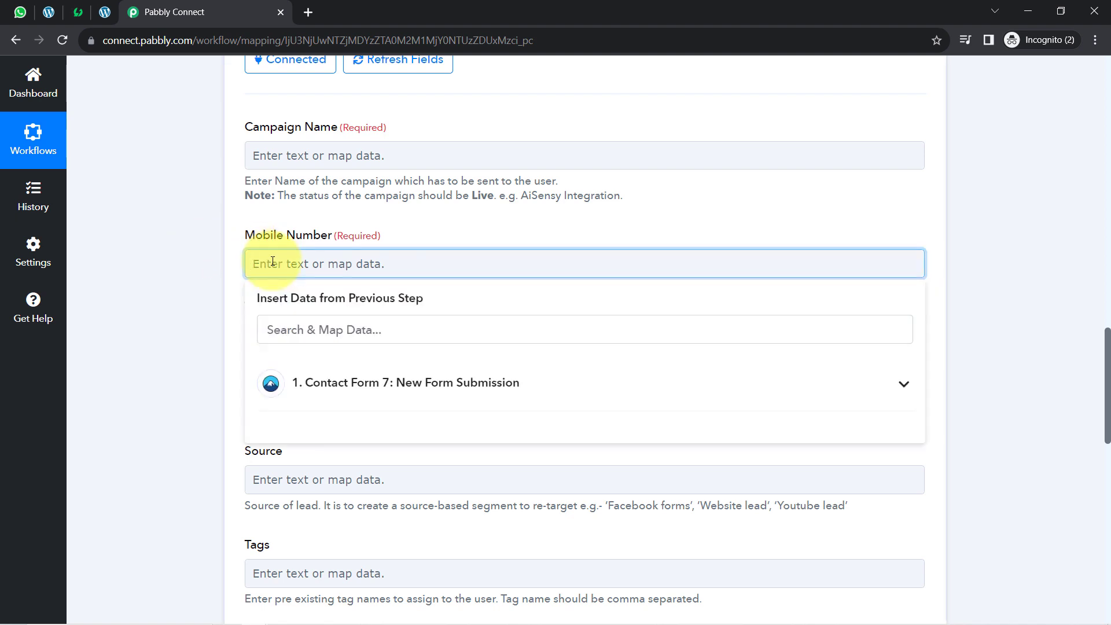
left_click(315, 387)
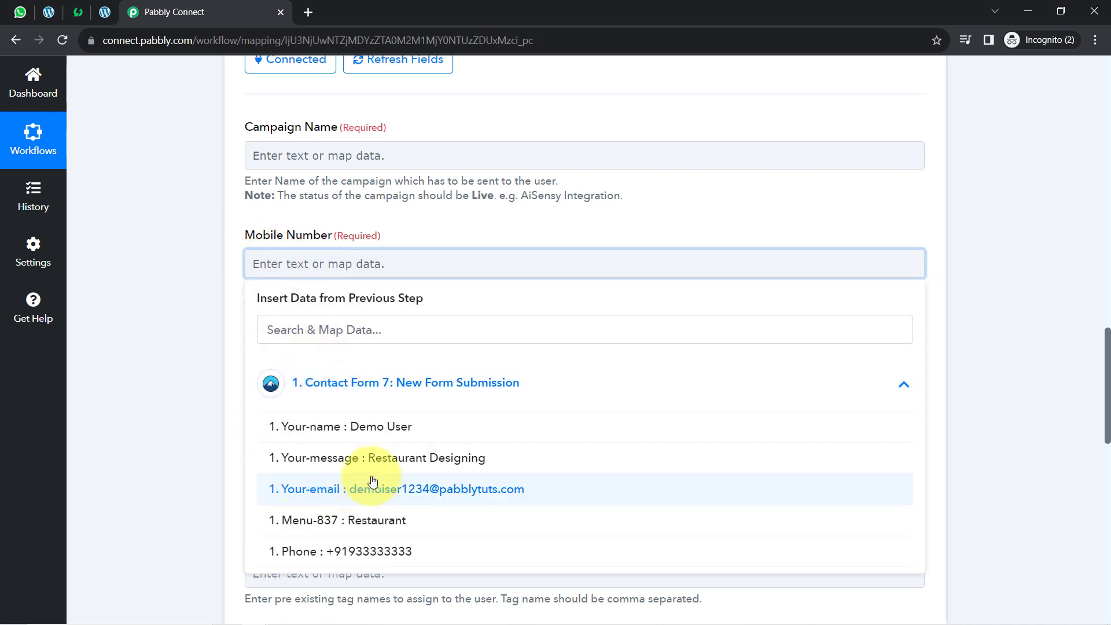
left_click(357, 549)
left_click(151, 275)
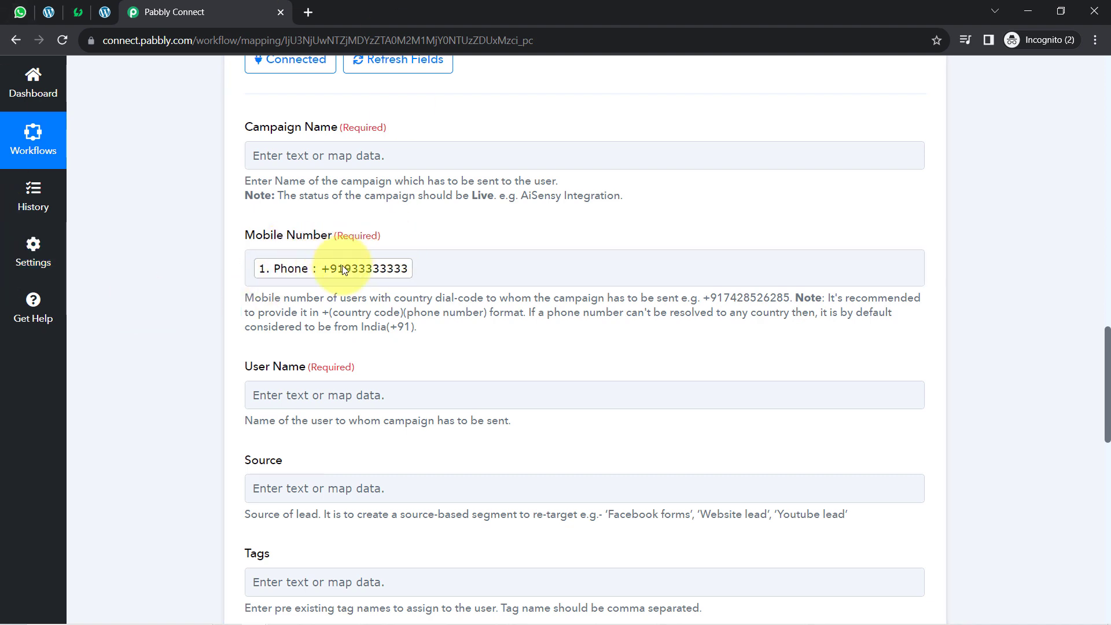
left_click(360, 271)
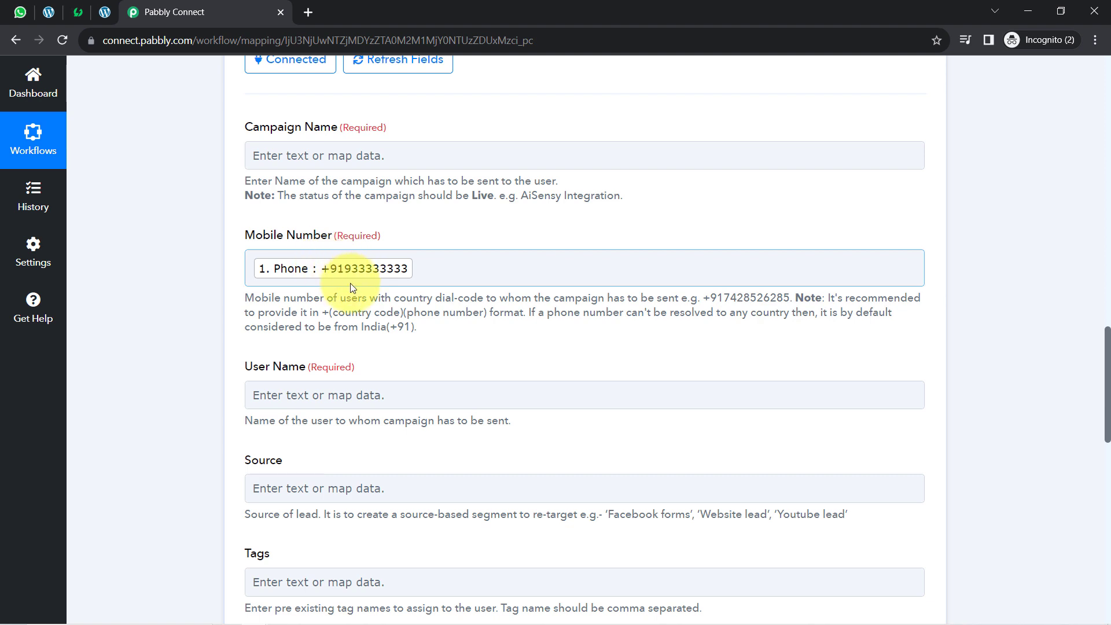
double_click(324, 312)
left_click_drag(383, 315, 456, 314)
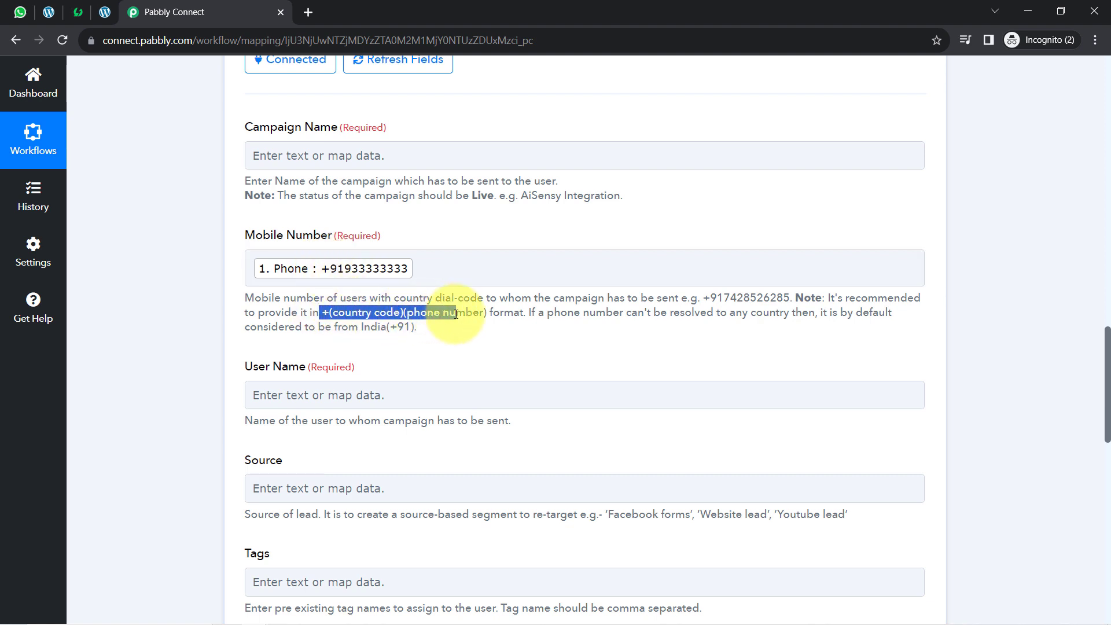
left_click(215, 324)
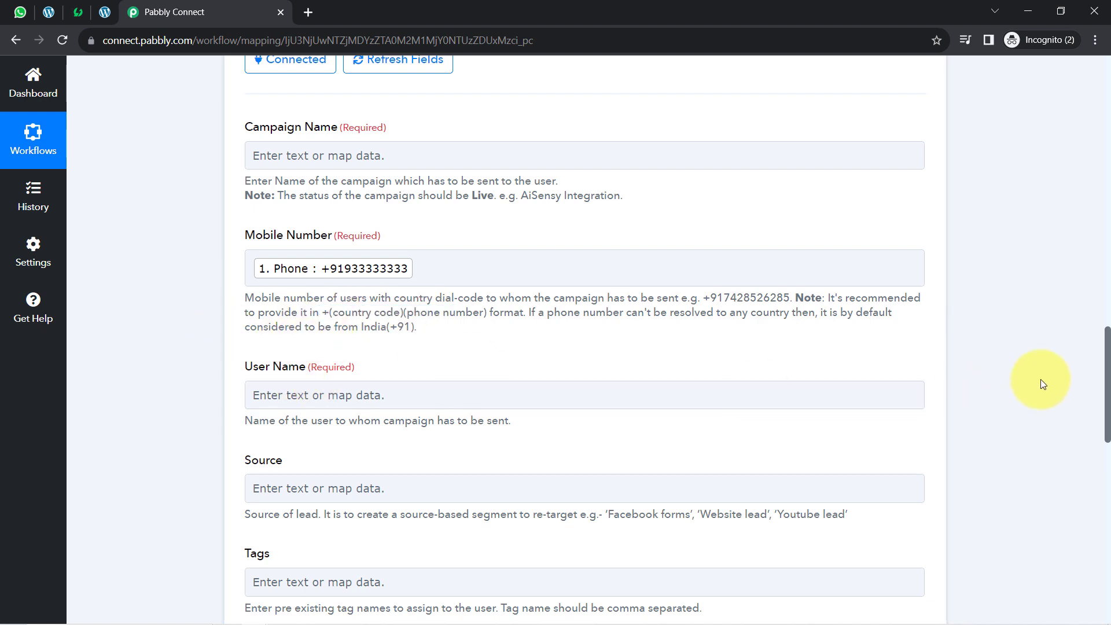
- Map the User Name field to Your-name from the Contact Form 7 submission
left_click_drag(1106, 342, 1105, 389)
left_click(261, 177)
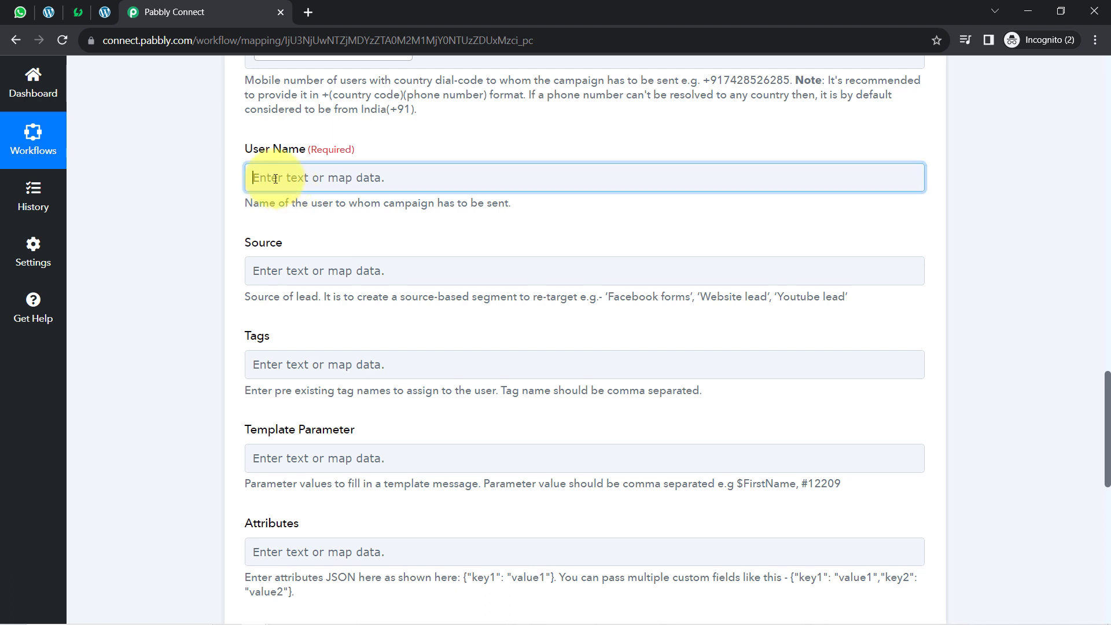
left_click(331, 300)
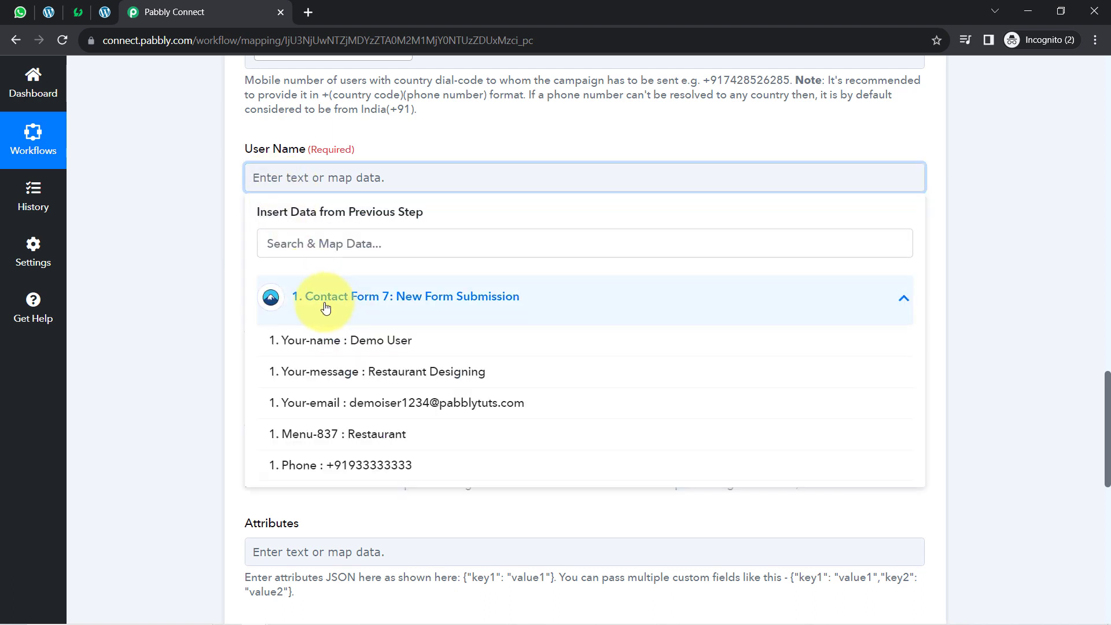
left_click(372, 341)
left_click(176, 184)
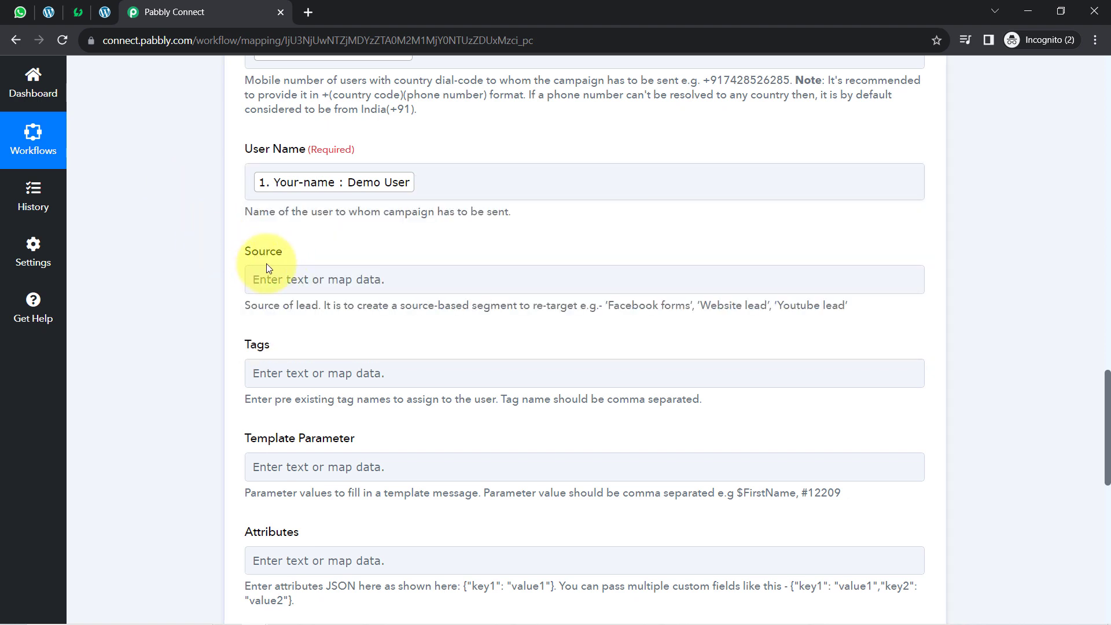
- Set the Source field to "Via Form" and review the fields mapped so far
left_click(276, 283)
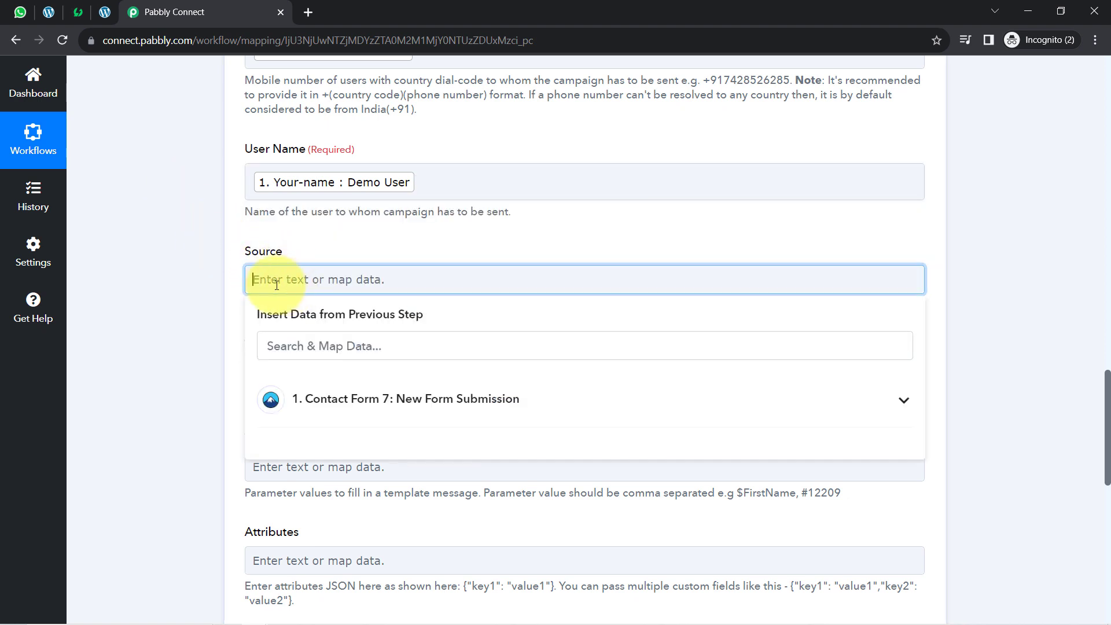
type("Via Form")
left_click(171, 331)
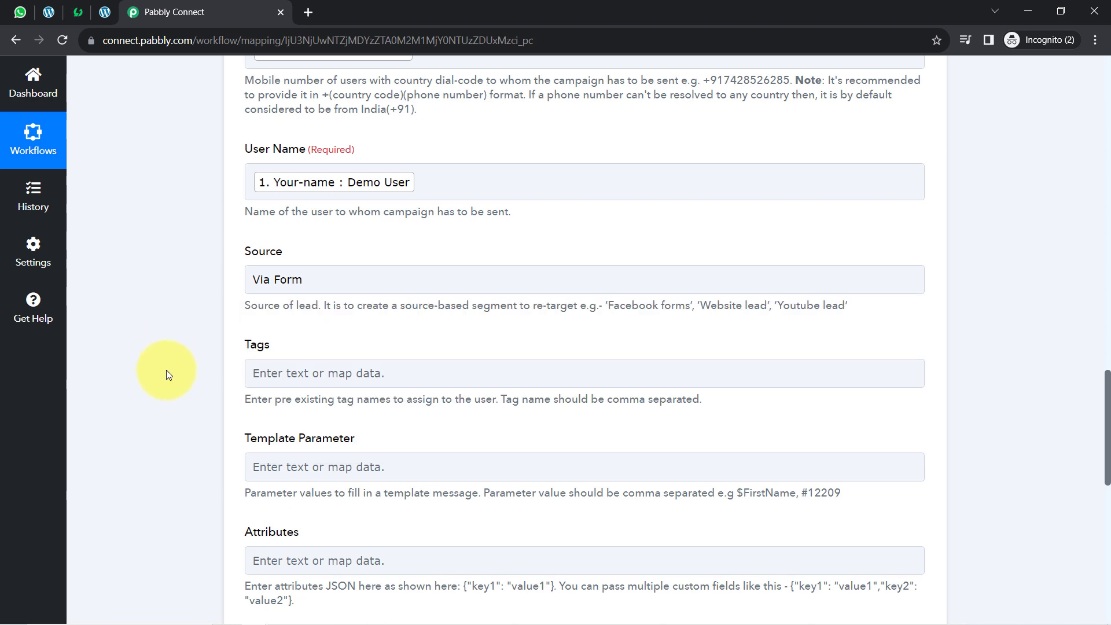
scroll(266, 289, "up", 2)
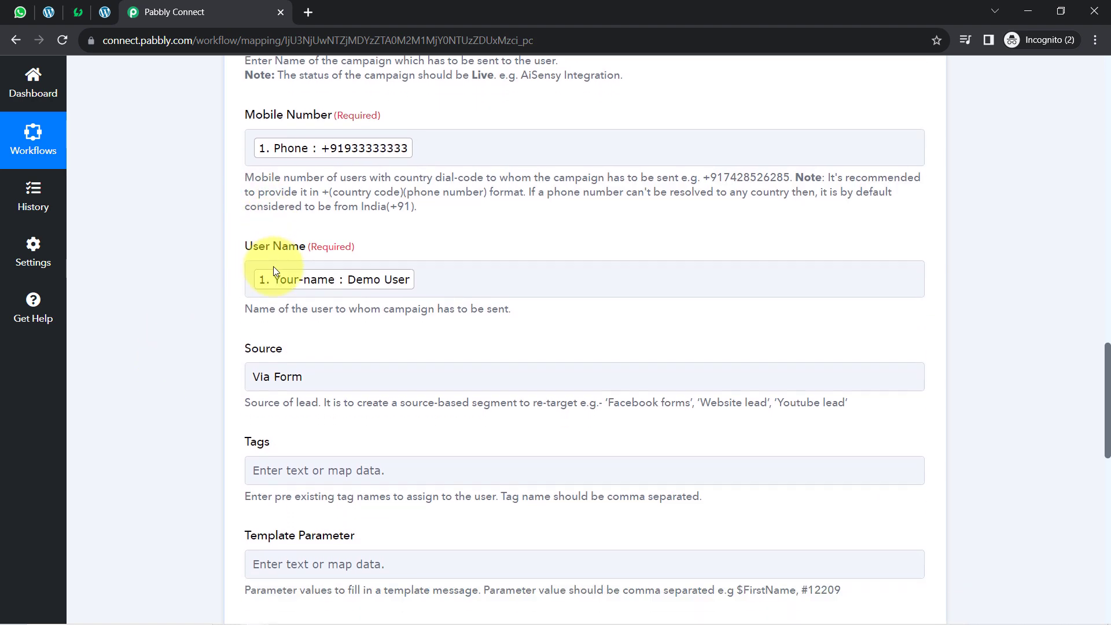
scroll(273, 266, "up", 1)
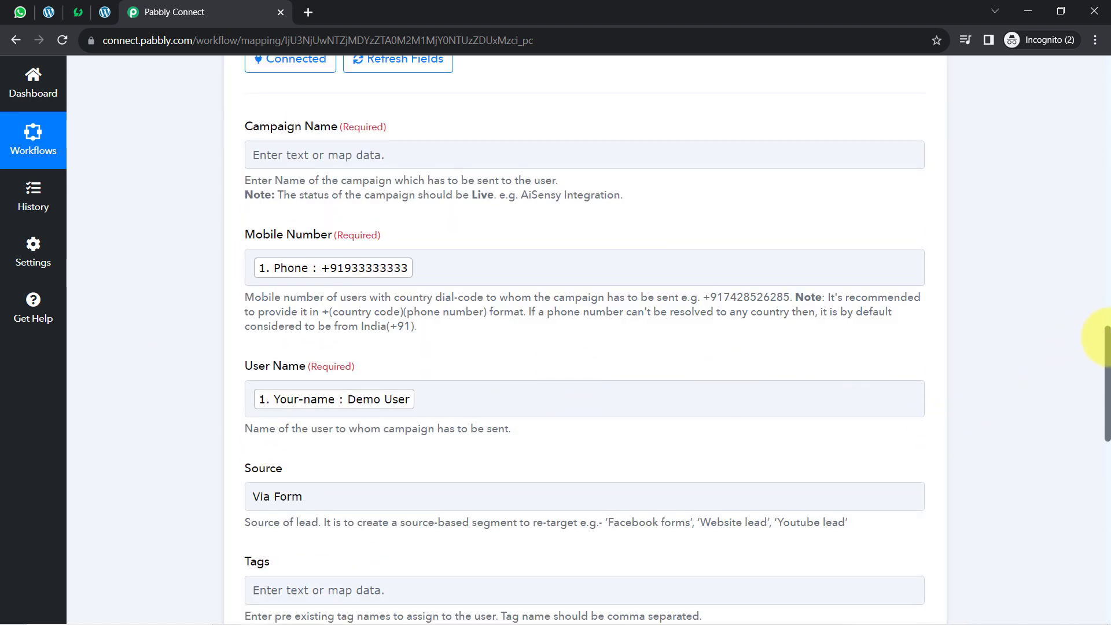
- Check the Template Parameter field, then switch to AiSensy and list the approved template messages
left_click_drag(1108, 342, 1106, 428)
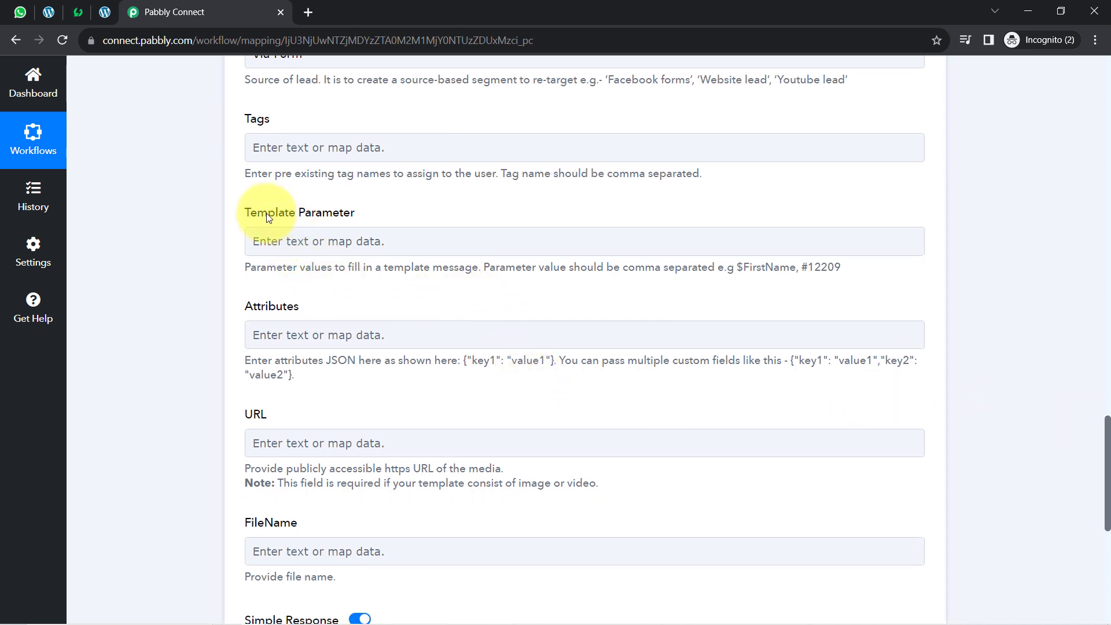
left_click_drag(248, 212, 300, 221)
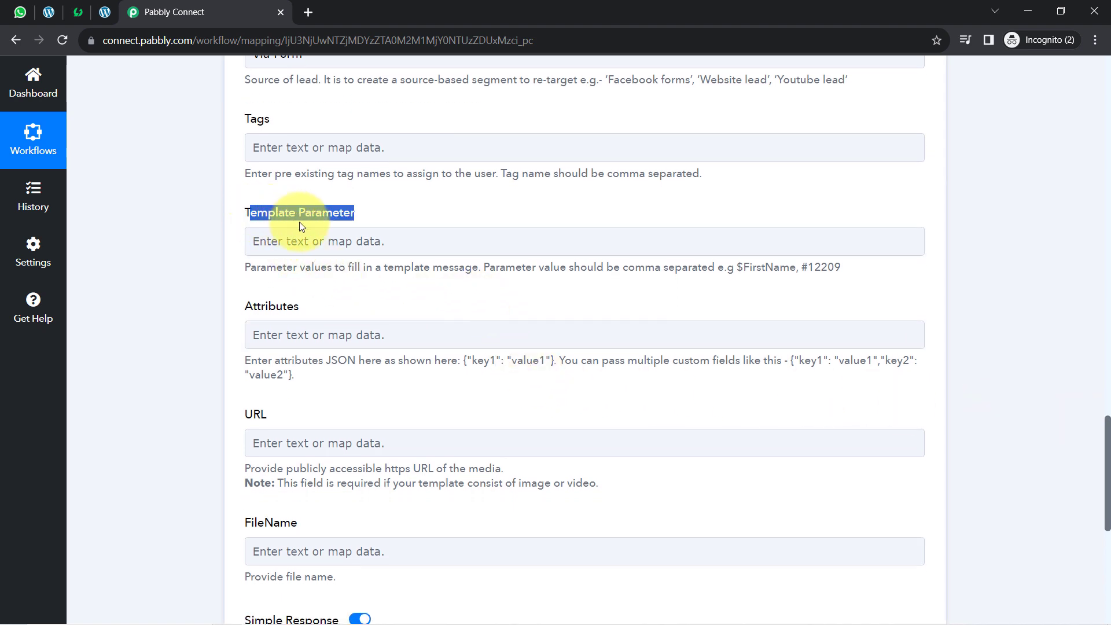
left_click(344, 215)
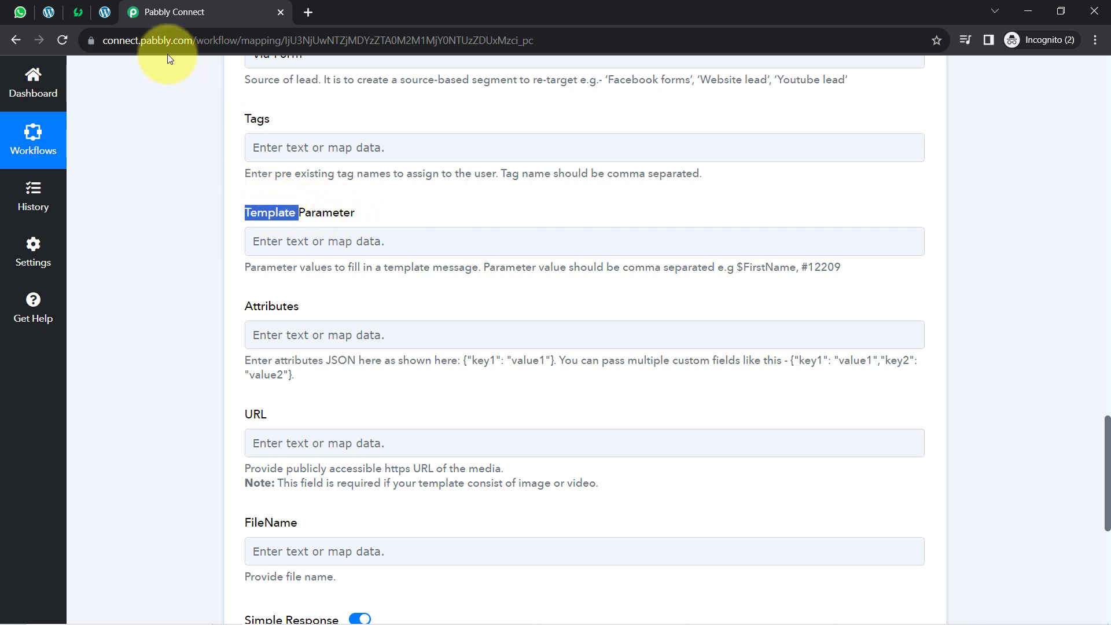
left_click(78, 11)
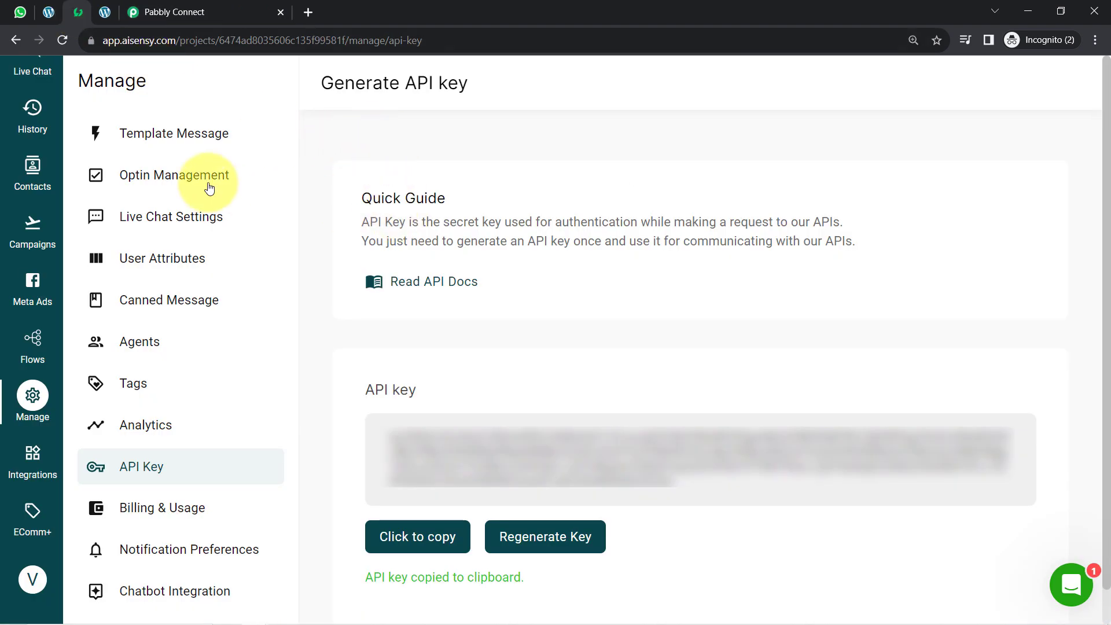
left_click(173, 138)
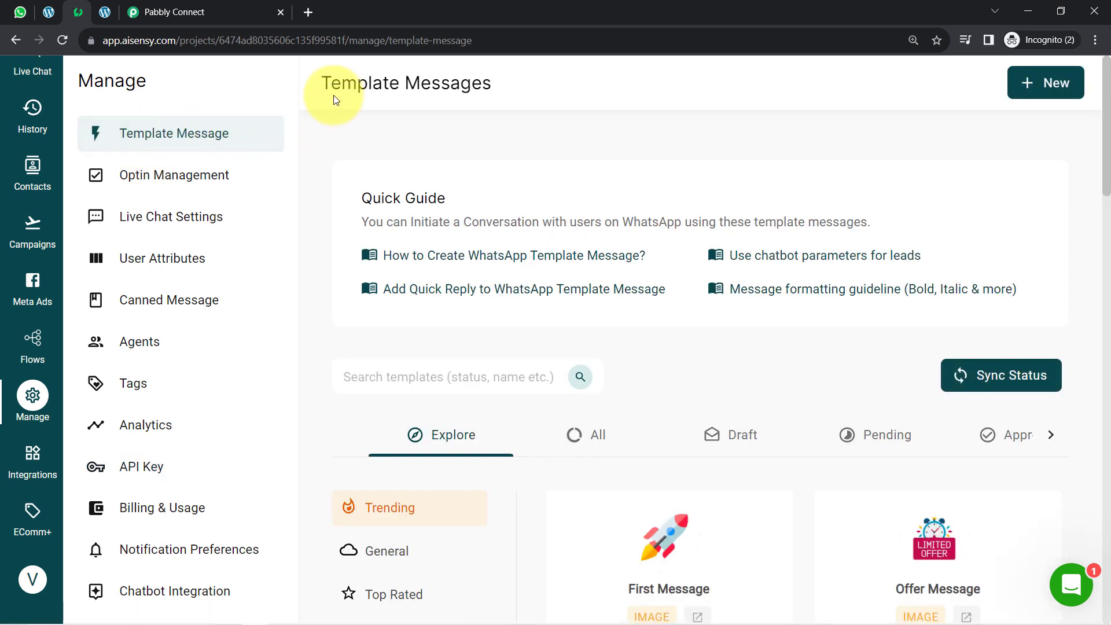
left_click_drag(331, 84, 481, 84)
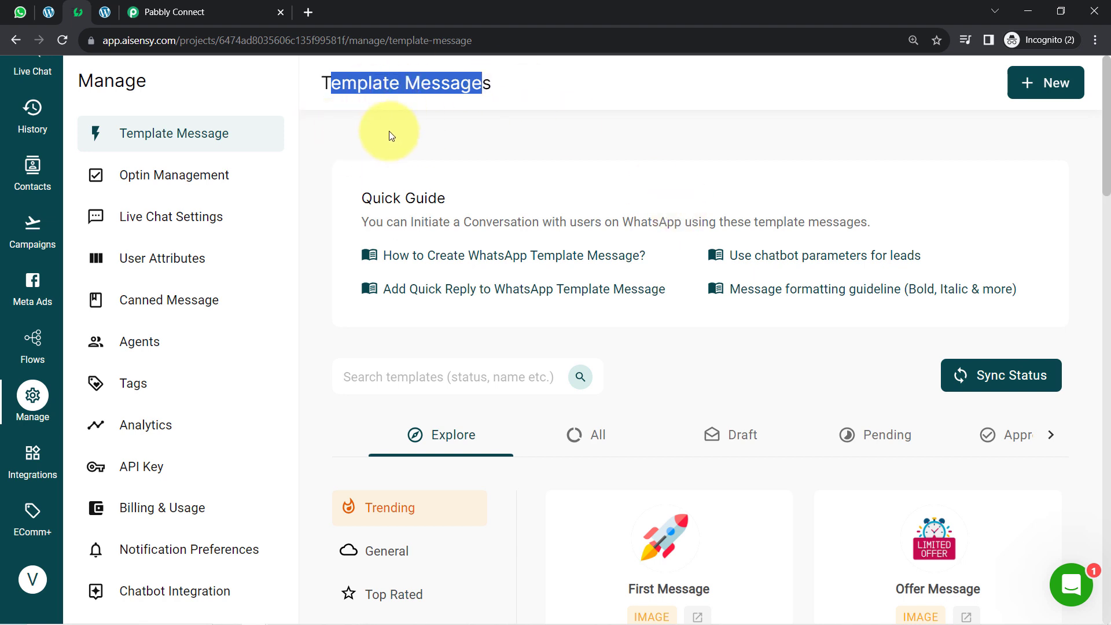
scroll(688, 300, "down", 2)
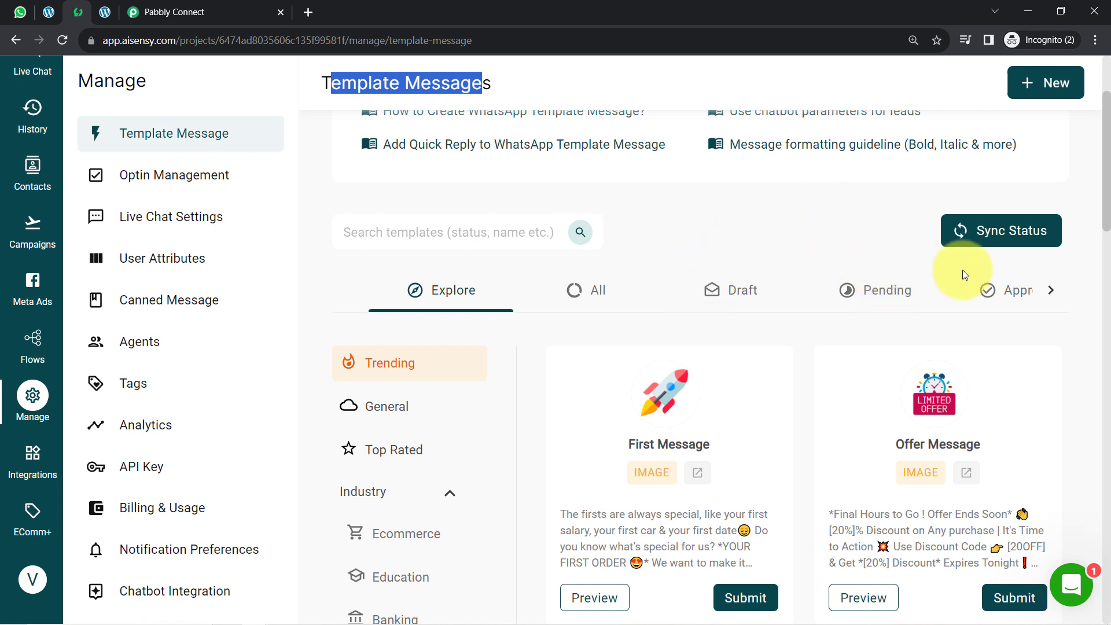
left_click(1048, 289)
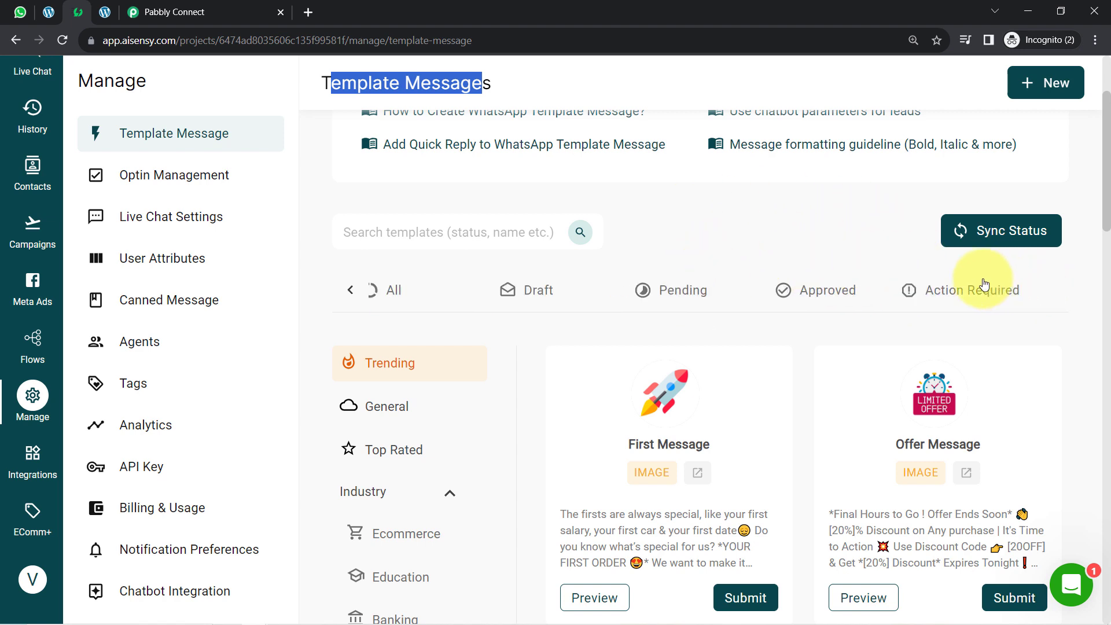
left_click(839, 290)
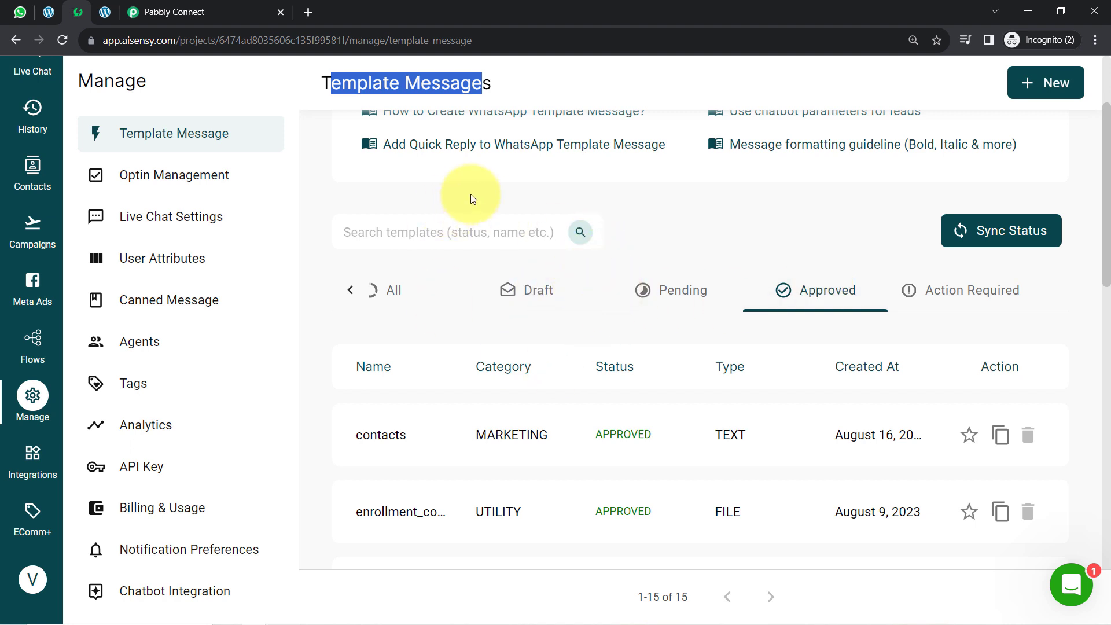
- Read the Quick Guide note on template messages and open the approved form_submission image template
scroll(535, 359, "up", 1)
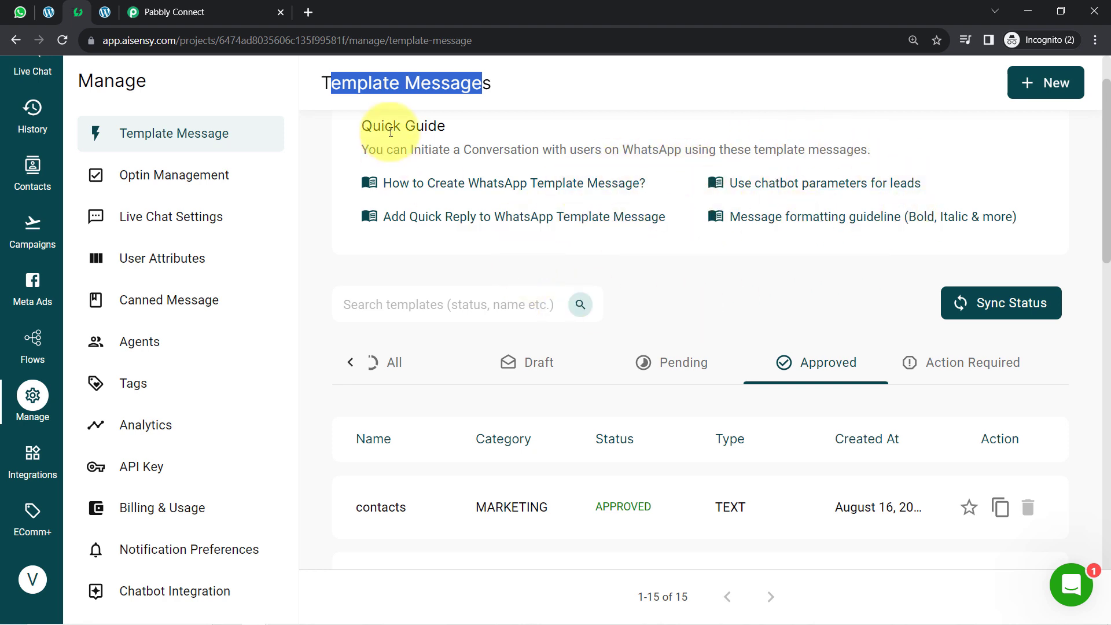
left_click_drag(380, 127, 456, 132)
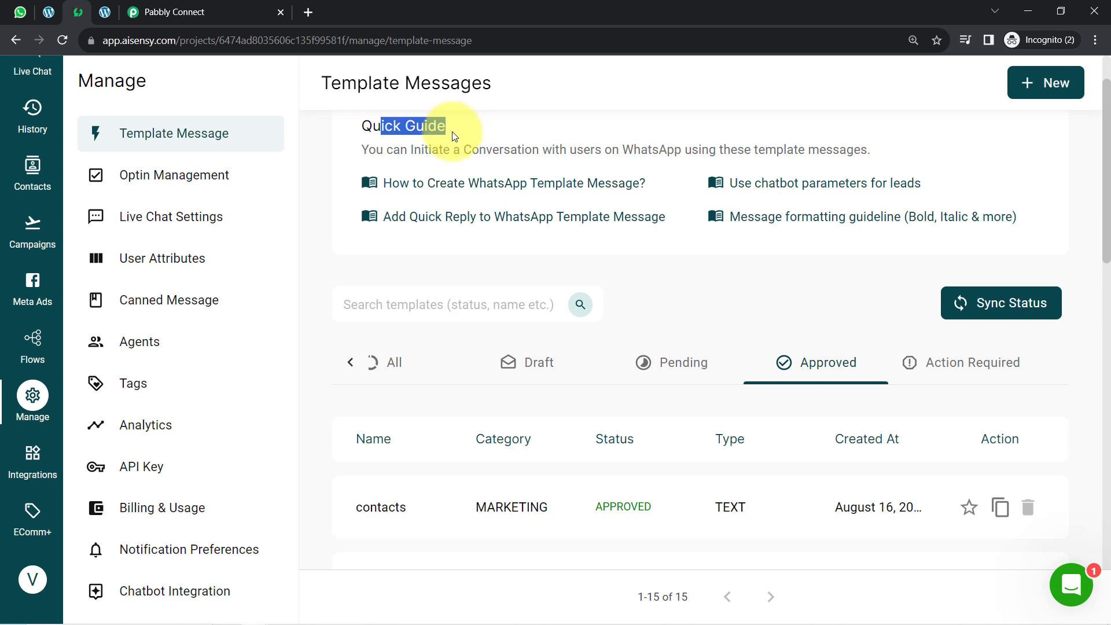
double_click(138, 40)
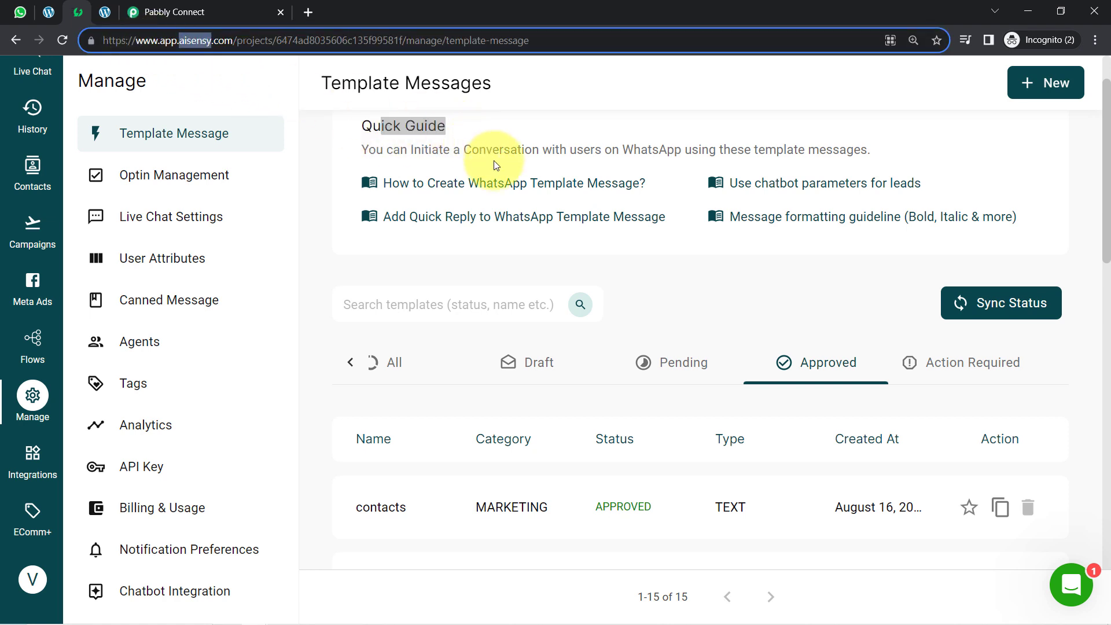
triple_click(481, 151)
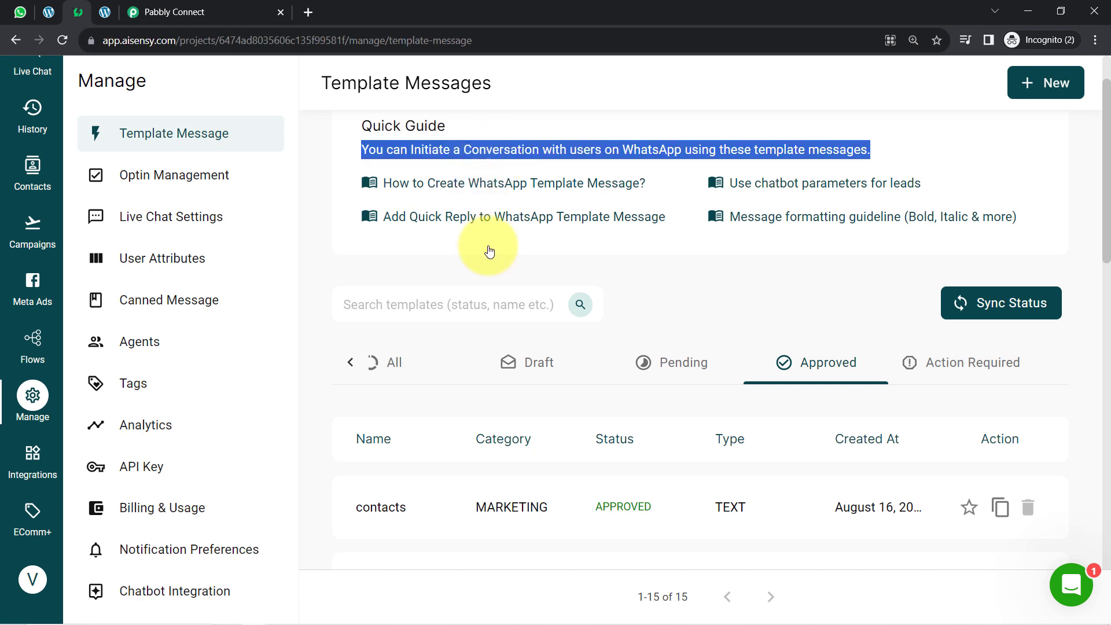
scroll(473, 476, "down", 1)
scroll(473, 476, "down", 3)
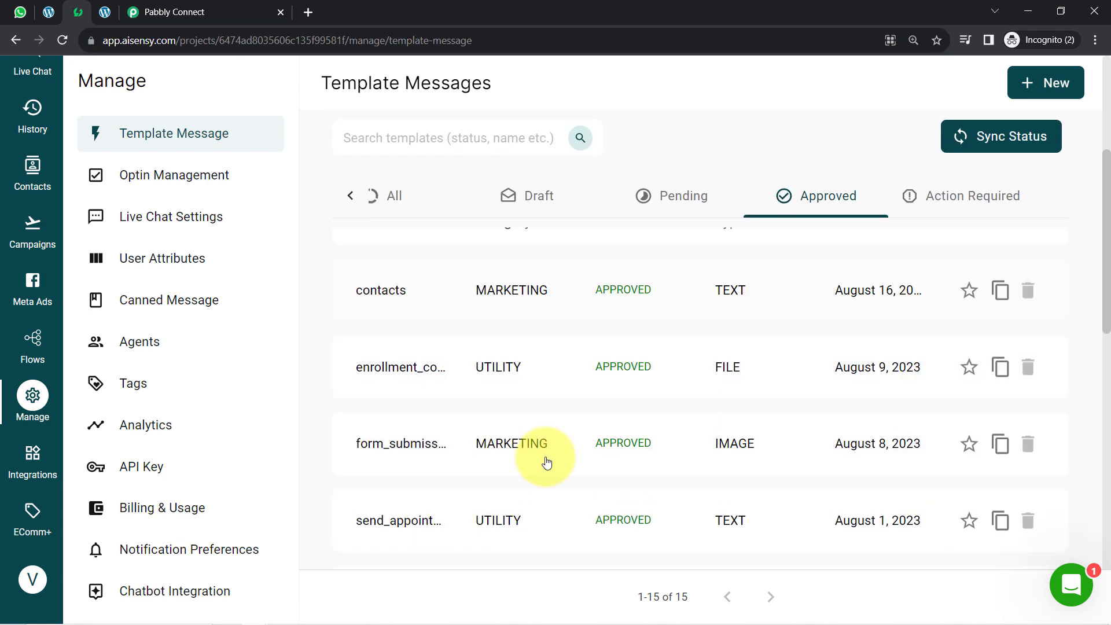
left_click(395, 450)
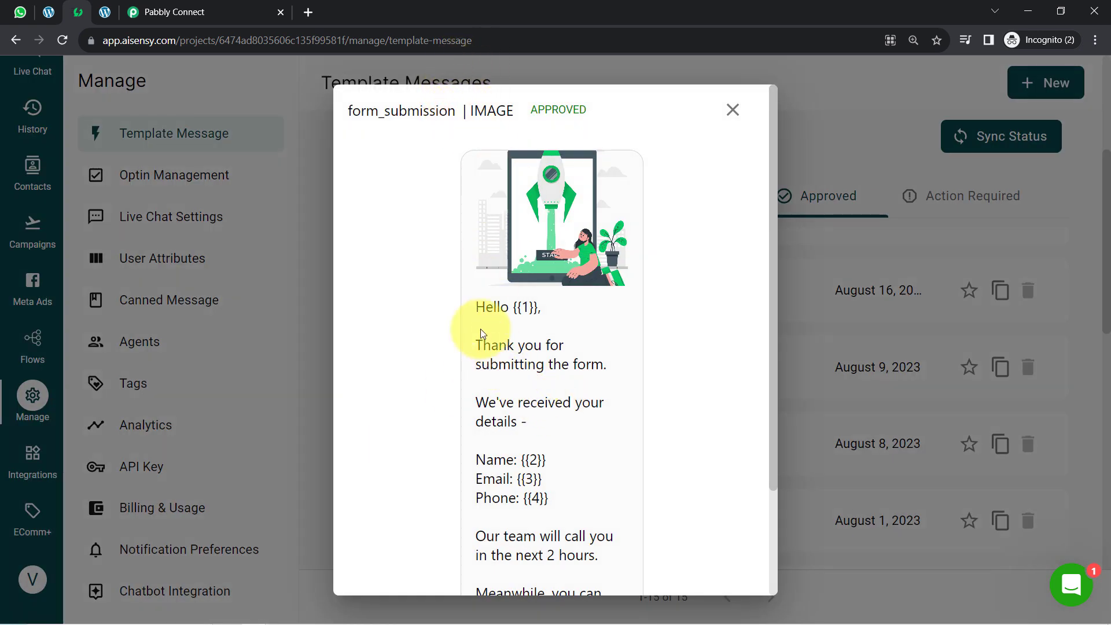
- Read the form_submission template's message from the greeting through the Name, Email and Phone placeholders
left_click_drag(476, 306, 538, 311)
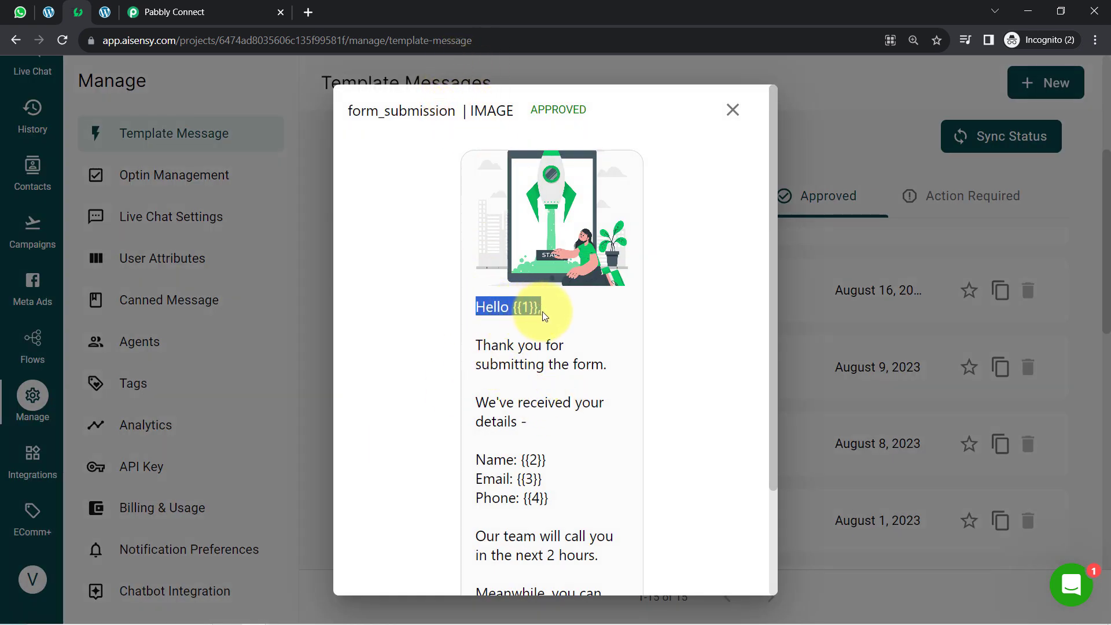
left_click(546, 311)
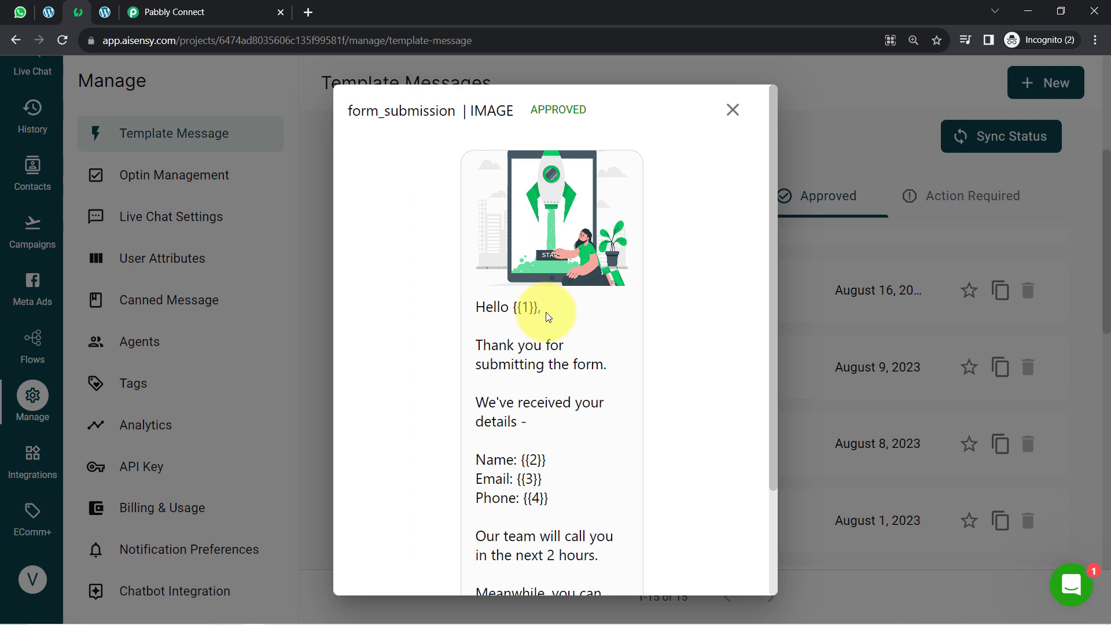
left_click_drag(477, 346, 580, 367)
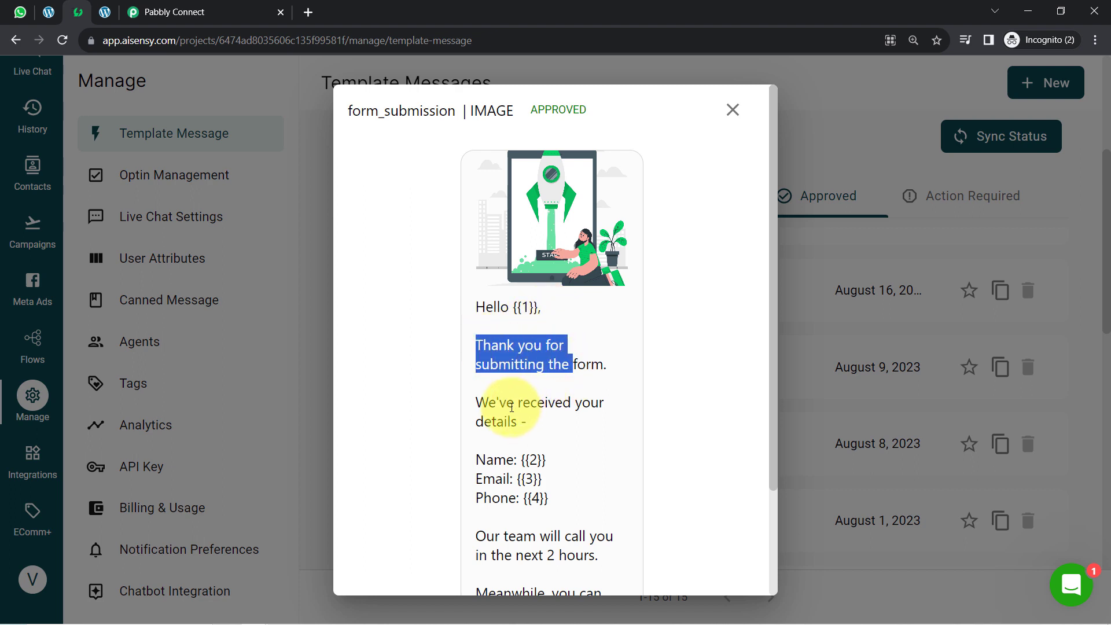
left_click_drag(490, 405, 535, 428)
scroll(537, 426, "down", 2)
left_click_drag(493, 328, 546, 383)
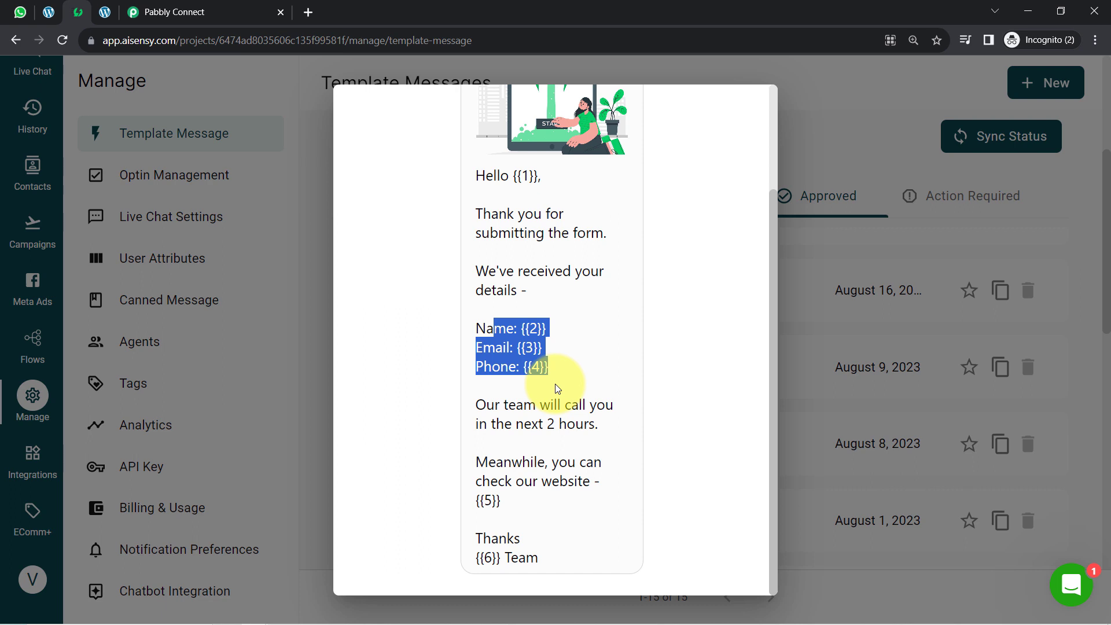
- Read the form_submission template's closing lines and greeting placeholder, and check them against the Template Parameter field in Pabbly Connect
left_click_drag(500, 404, 580, 426)
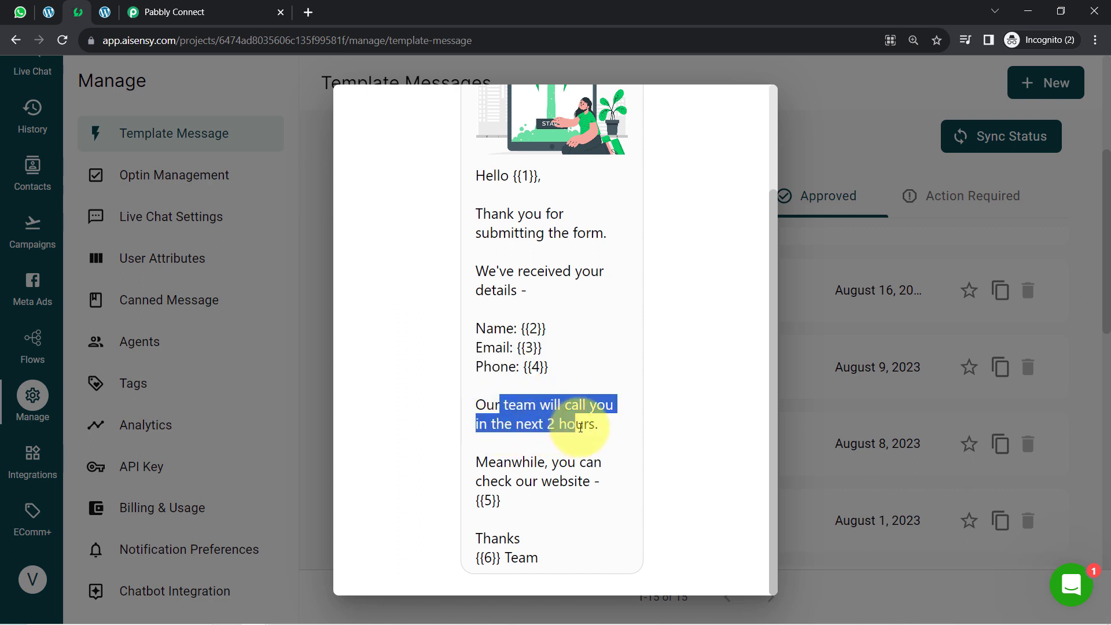
left_click_drag(498, 481, 491, 538)
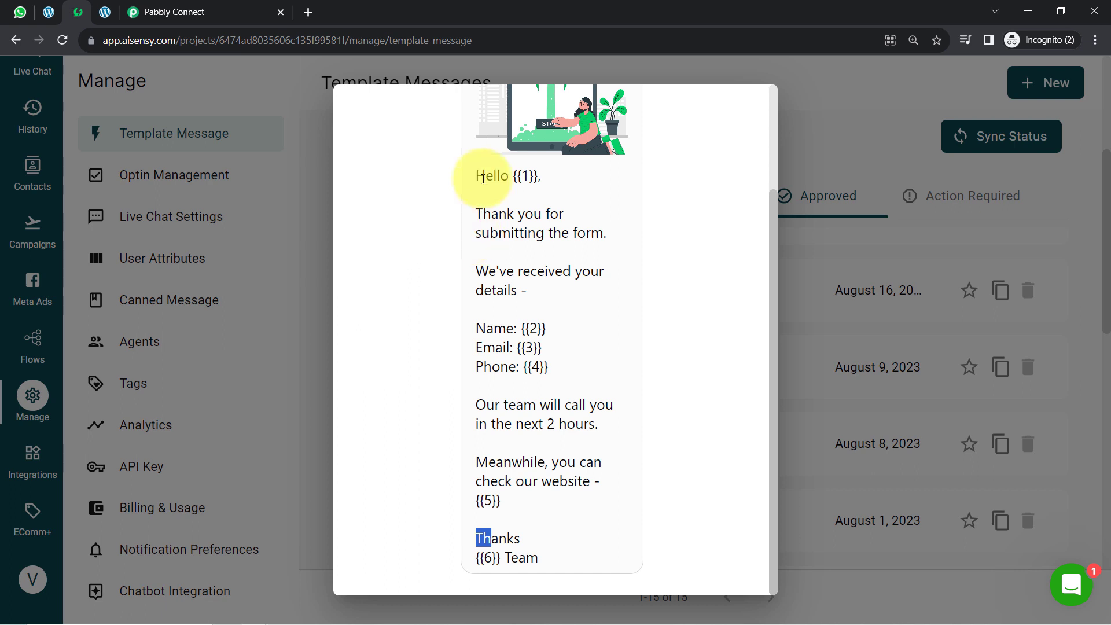
left_click(511, 173)
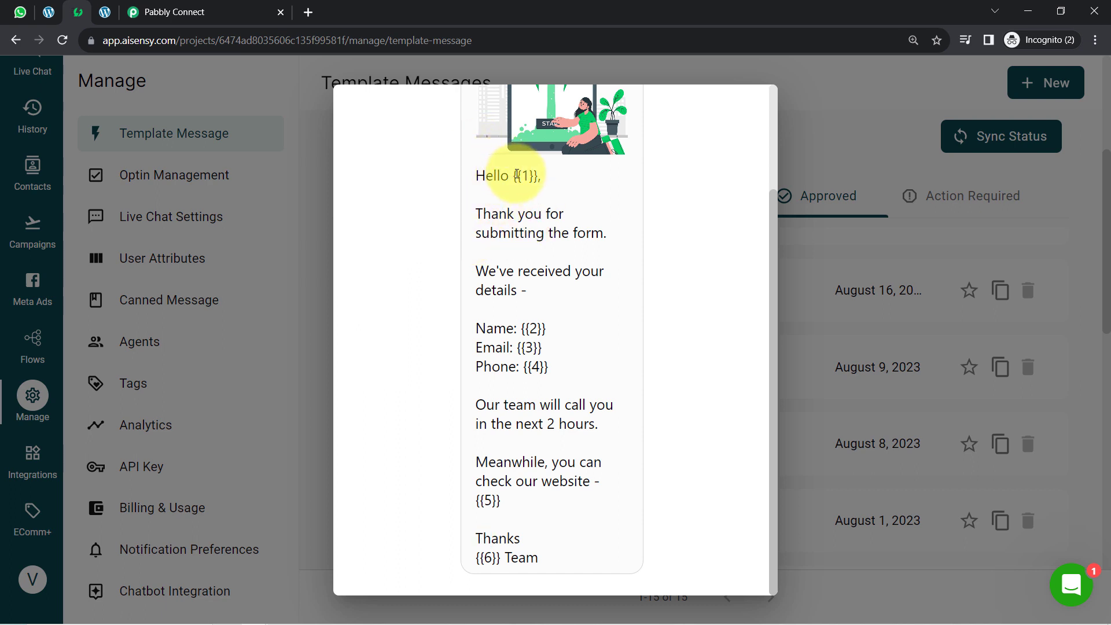
left_click_drag(511, 173, 553, 183)
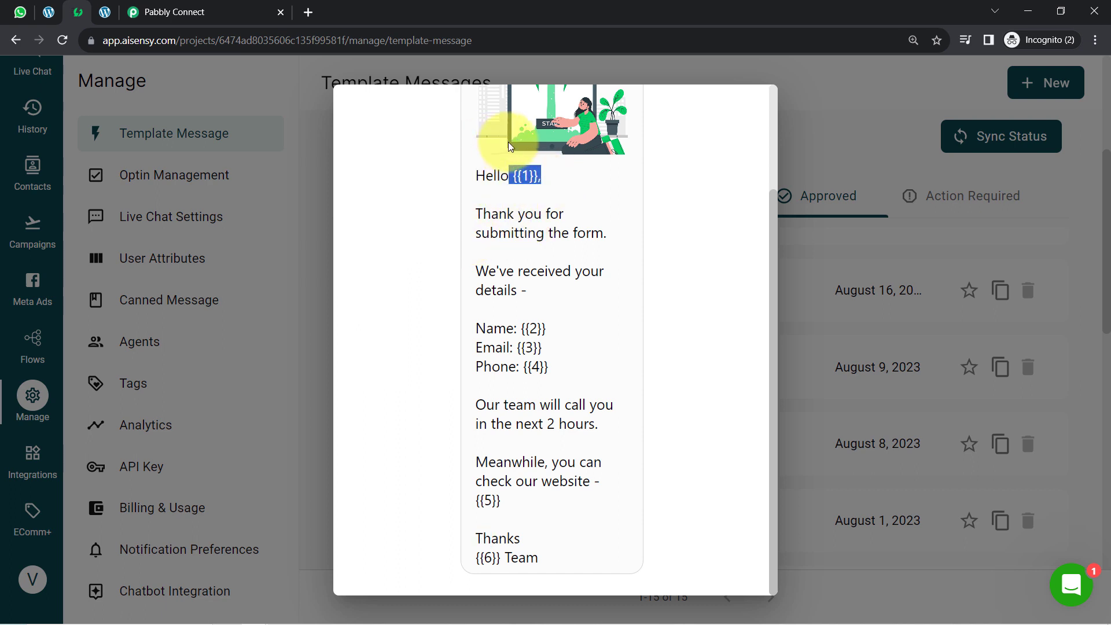
left_click(175, 7)
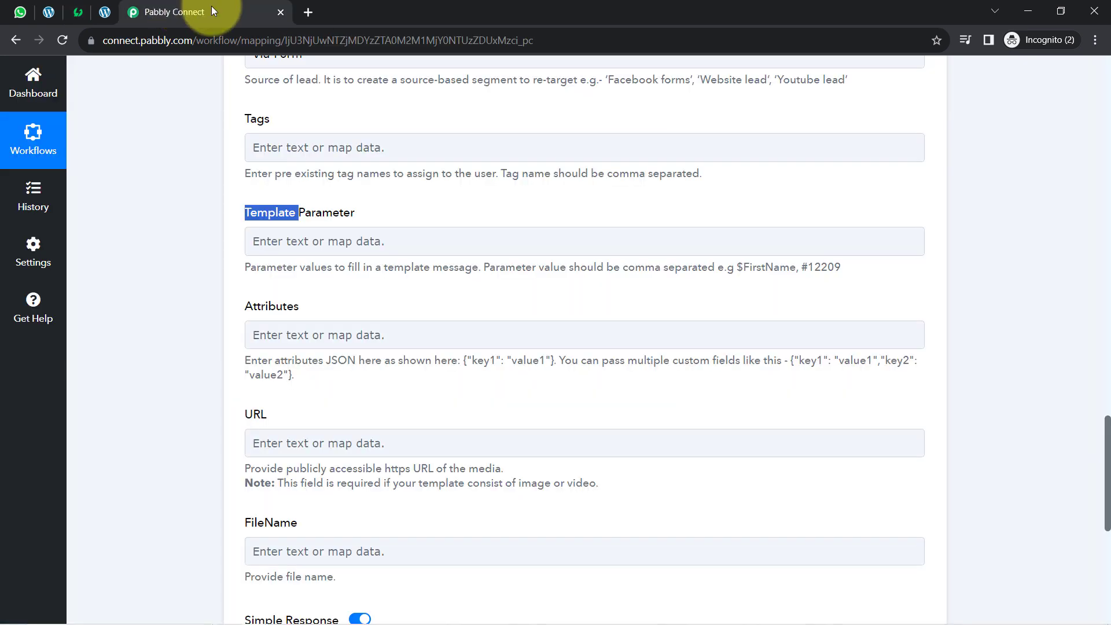
left_click(78, 12)
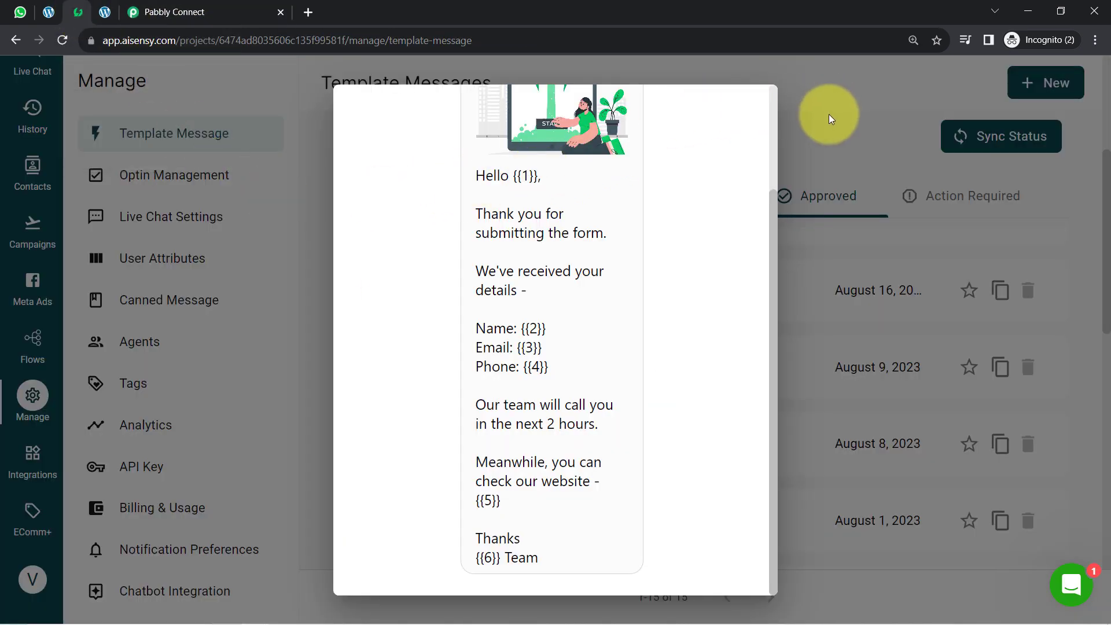
scroll(640, 293, "up", 3)
scroll(615, 293, "down", 3)
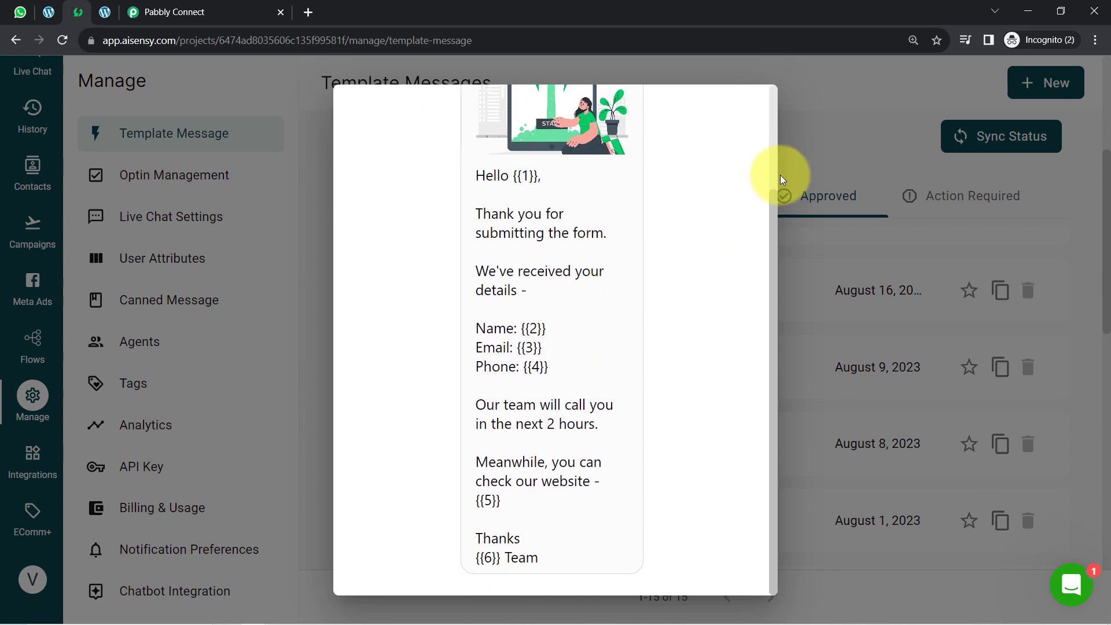
- Close the template preview and start a new template message in the UTILITY category
left_click(859, 150)
scroll(810, 214, "up", 4)
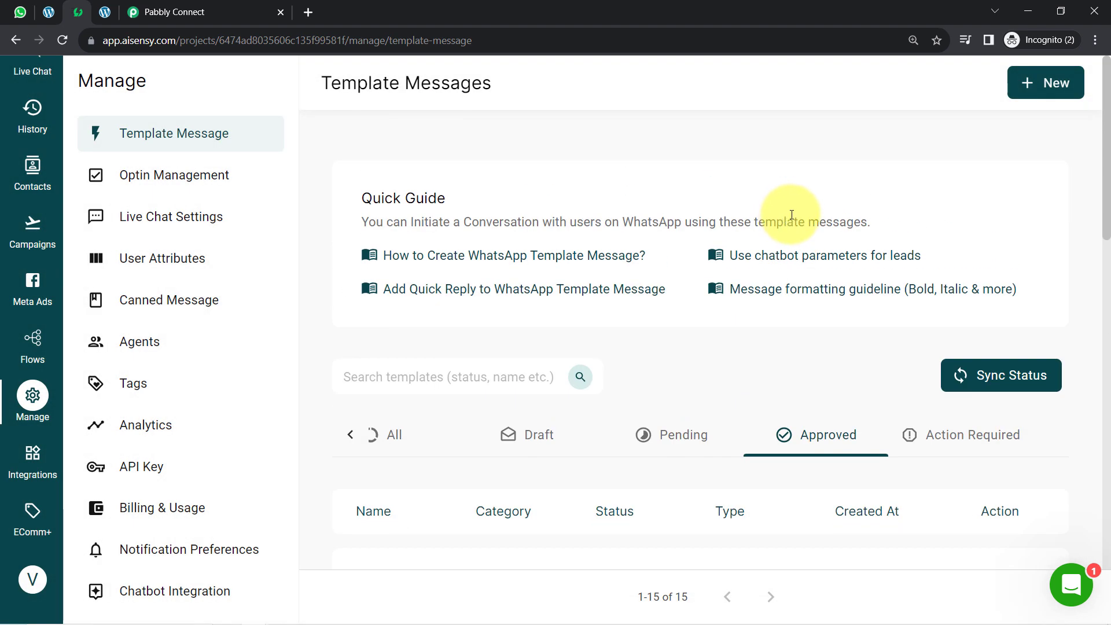
left_click(1046, 87)
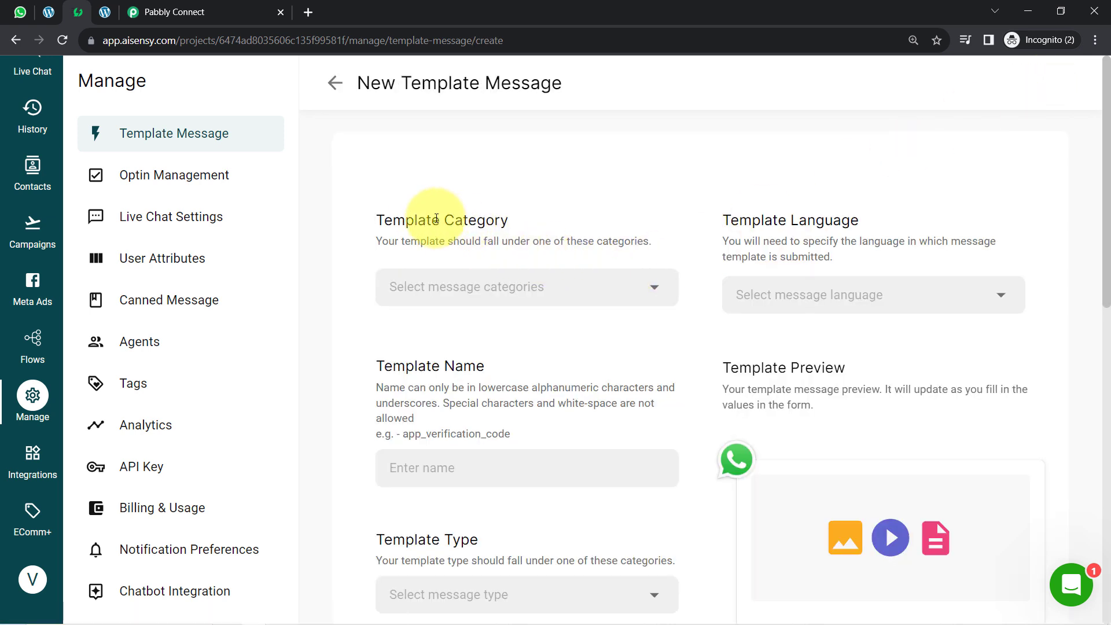
left_click_drag(413, 220, 501, 219)
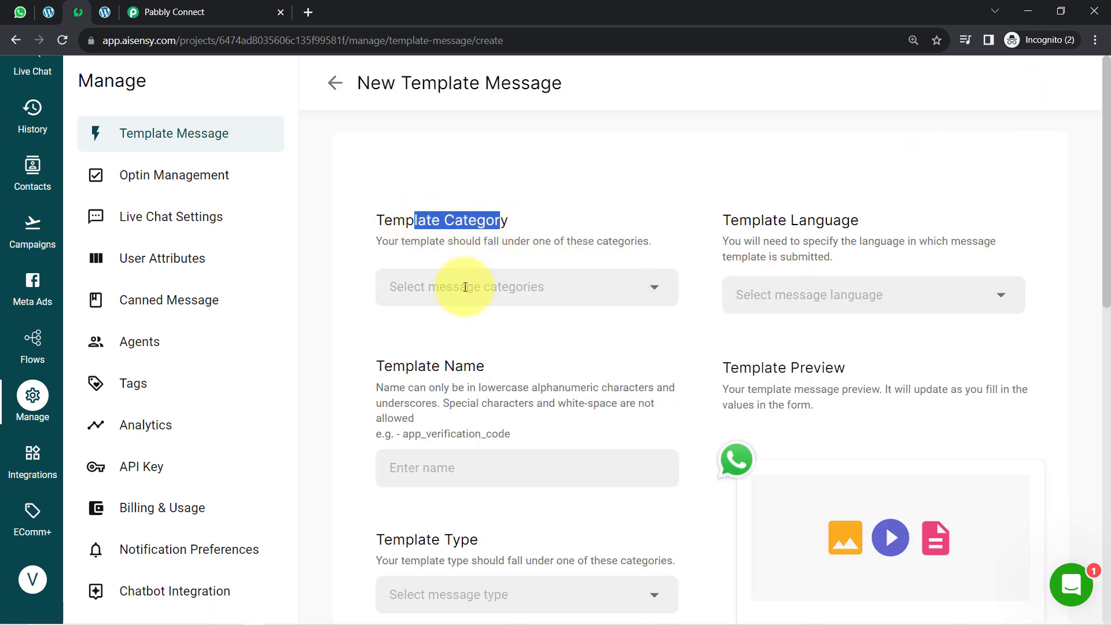
left_click(465, 287)
left_click(442, 325)
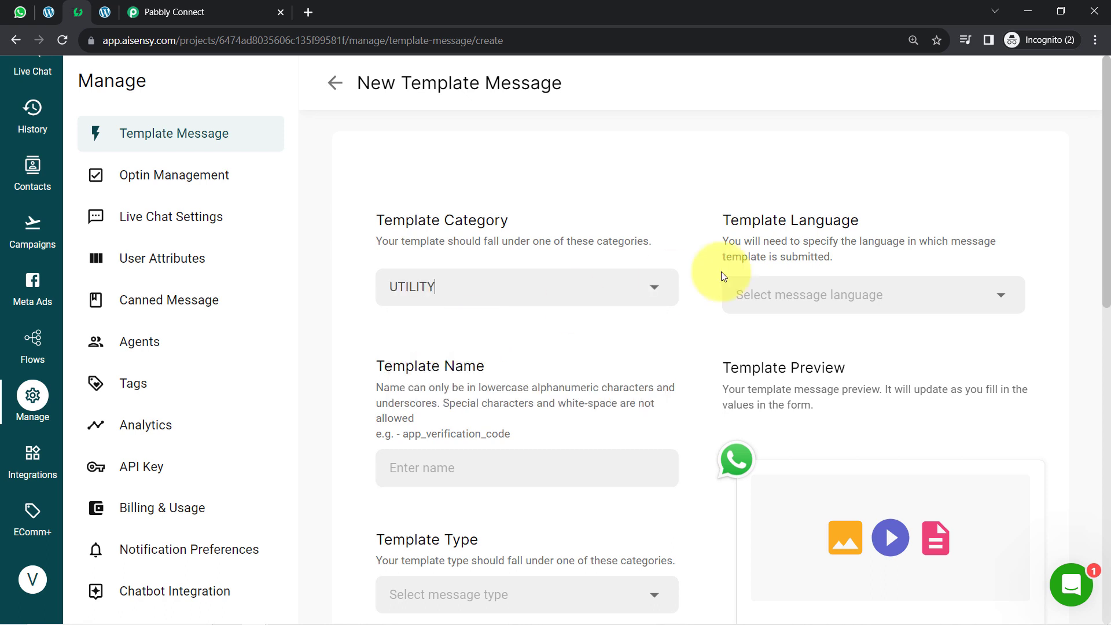
- Set the new template message's language to English
left_click(787, 301)
left_click(744, 293)
type("e")
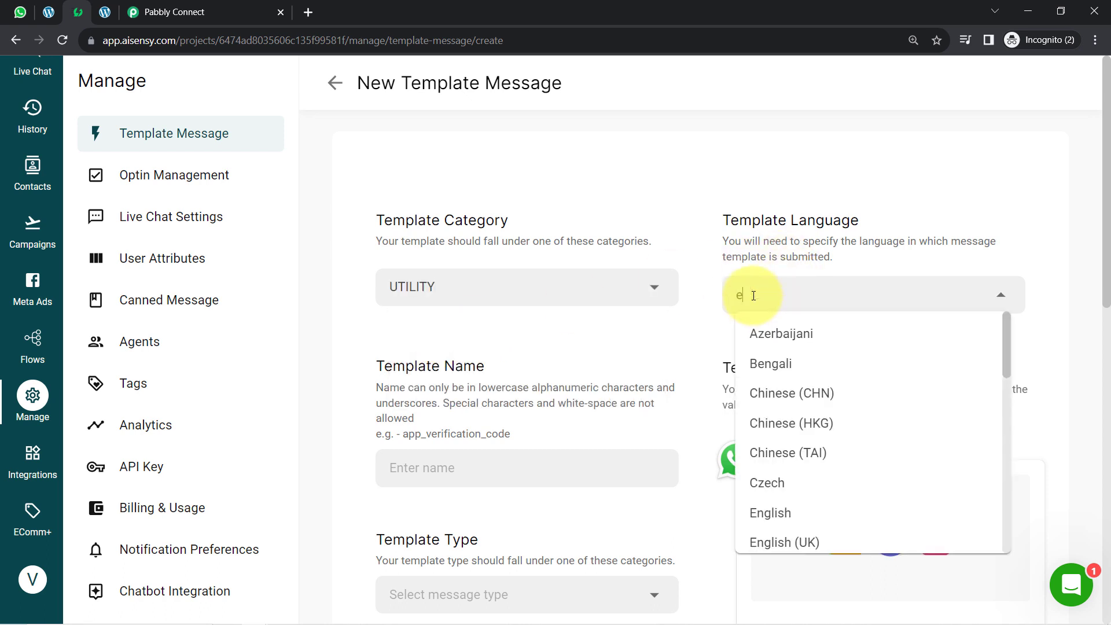
type("ng")
double_click(763, 364)
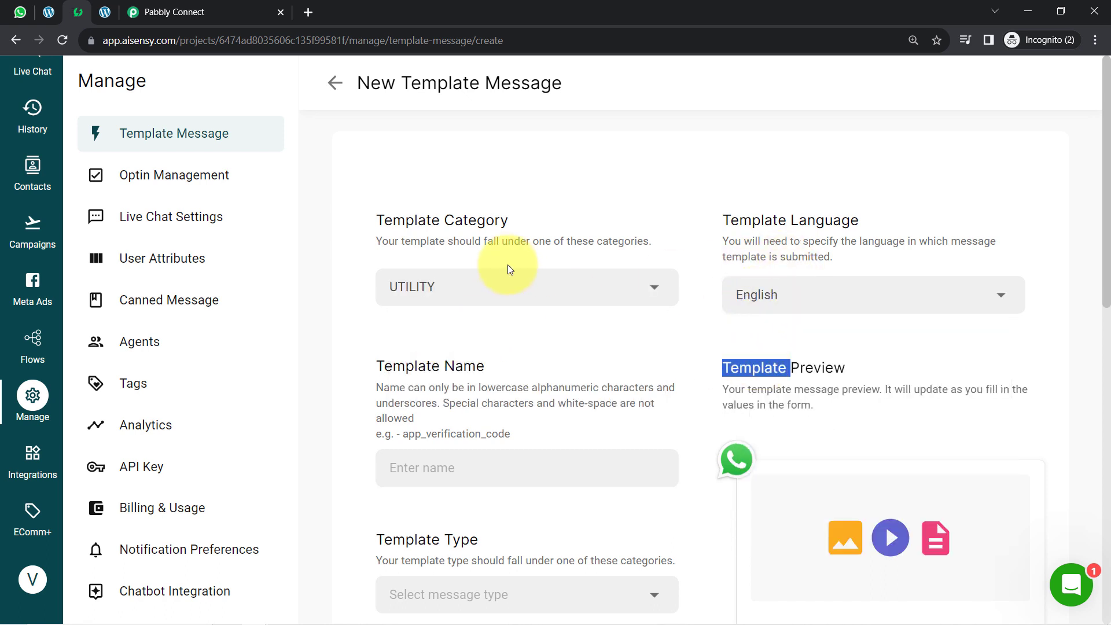
- Name the new template "sdcdv" and set its template type to TEXT
scroll(508, 264, "down", 4)
left_click(463, 258)
type("sdcdv")
scroll(499, 253, "down", 3)
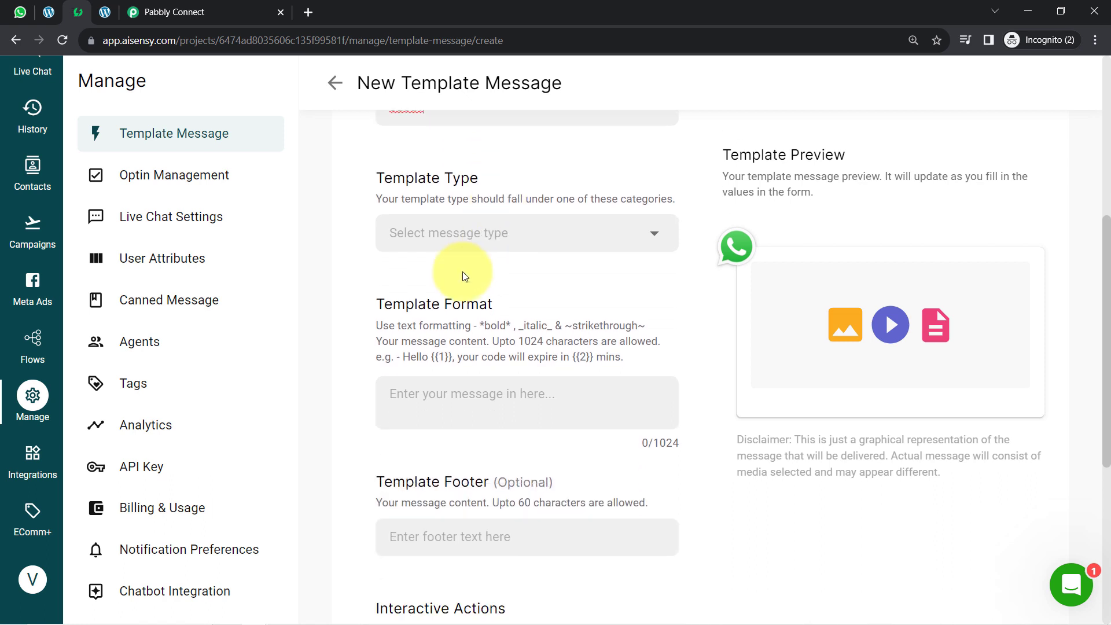
left_click(425, 227)
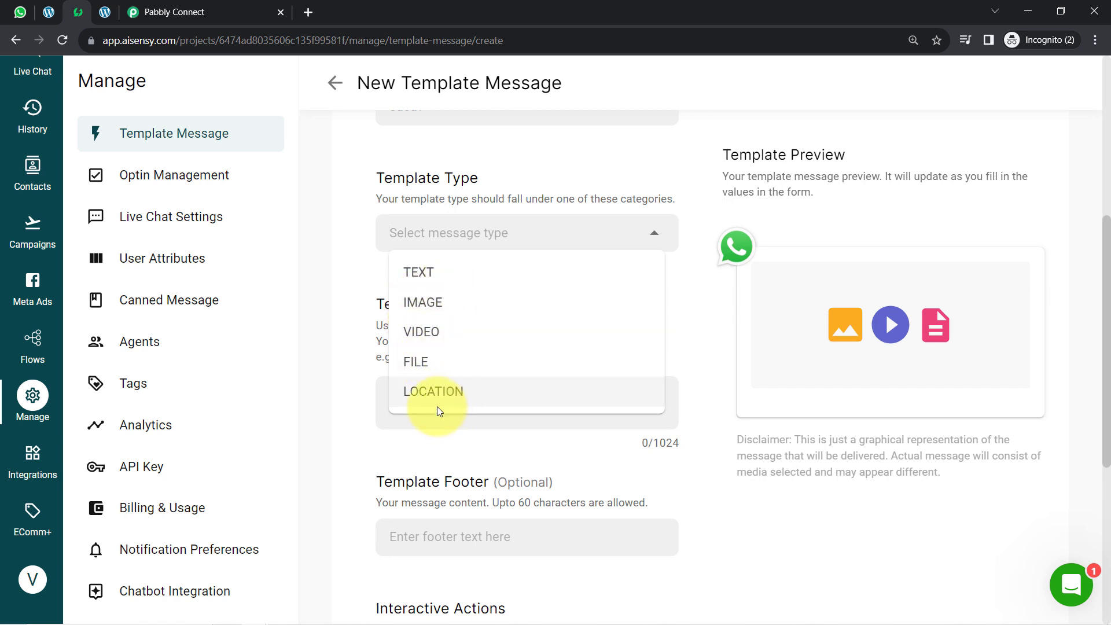
left_click(428, 277)
scroll(441, 228, "down", 1)
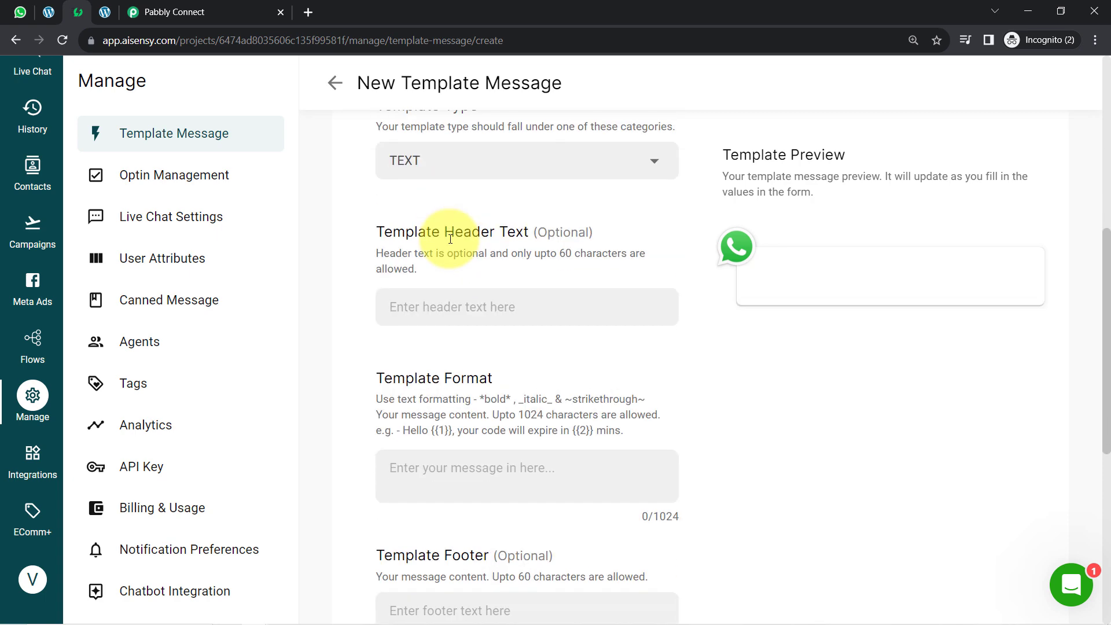
- Read the Template Header Text note and the Template Format guidance on message length and the {{1}} and {{2}} placeholders
scroll(446, 235, "up", 1)
scroll(440, 243, "down", 1)
left_click_drag(419, 231, 461, 271)
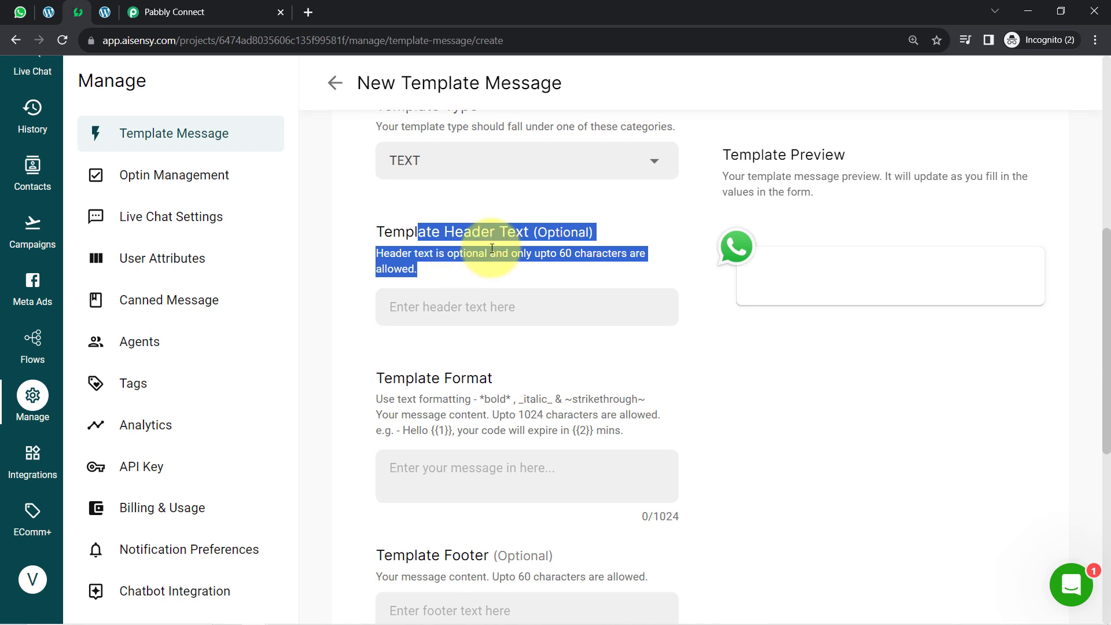
left_click(533, 232)
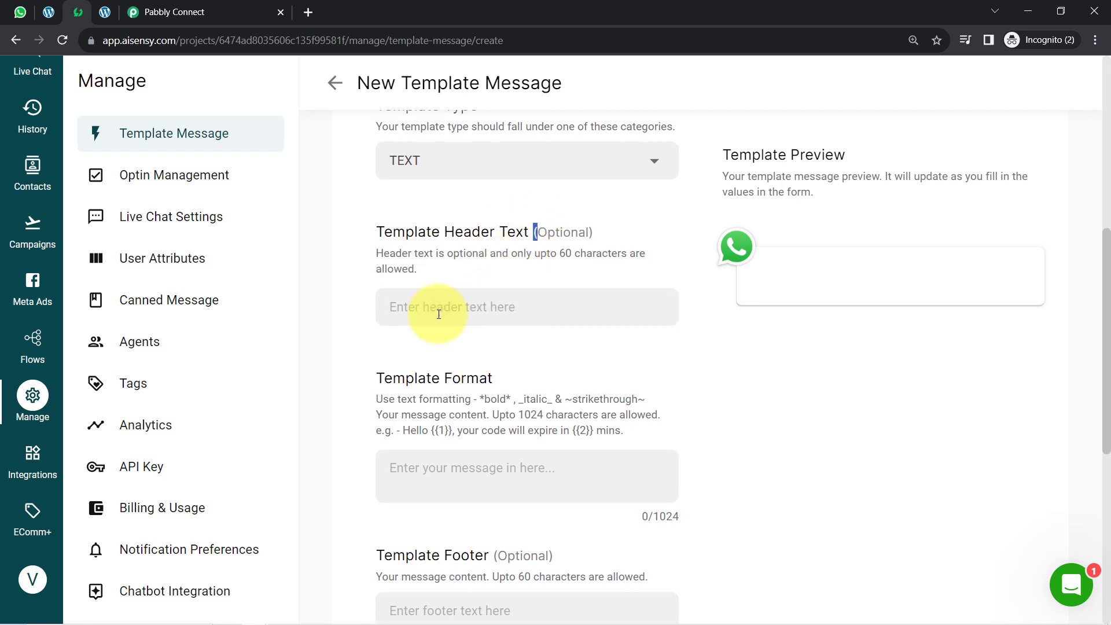
scroll(447, 317, "down", 2)
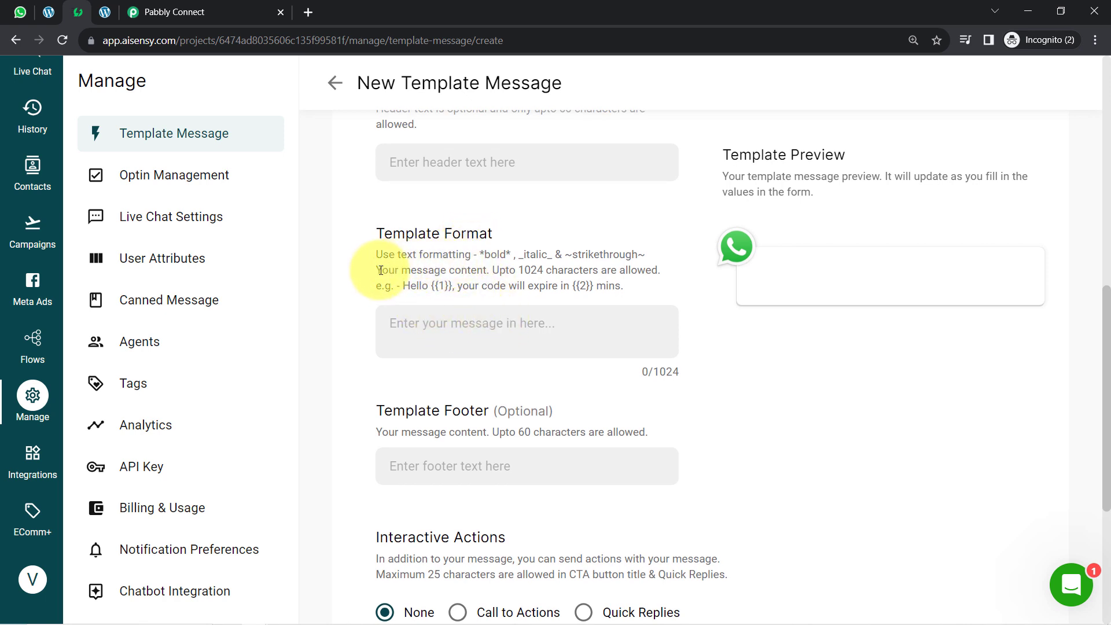
left_click_drag(380, 270, 660, 272)
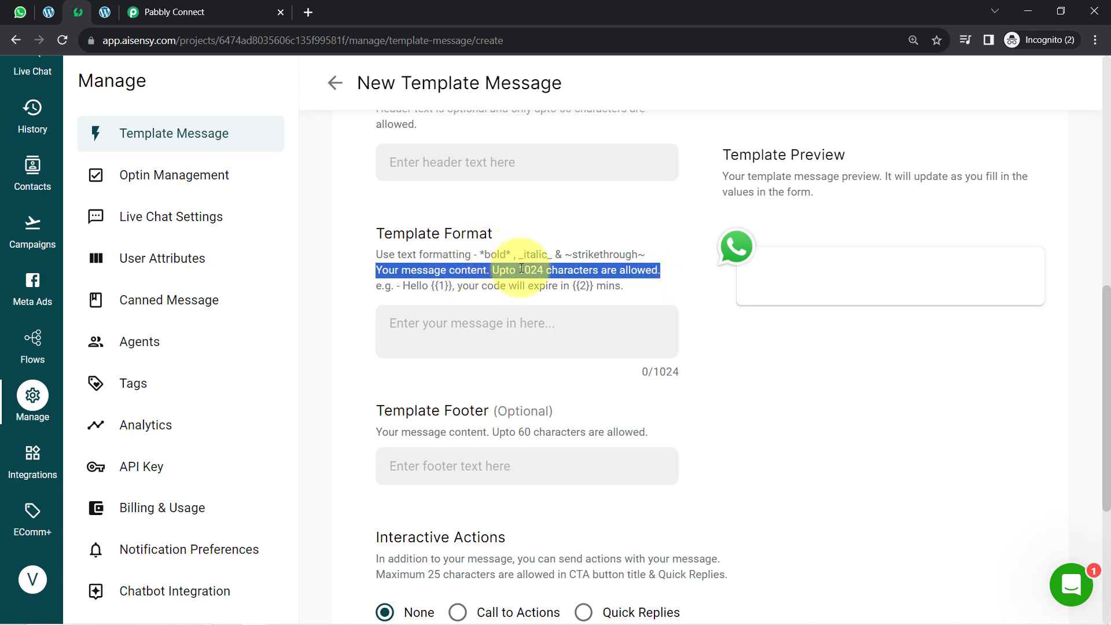
left_click_drag(431, 285, 455, 287)
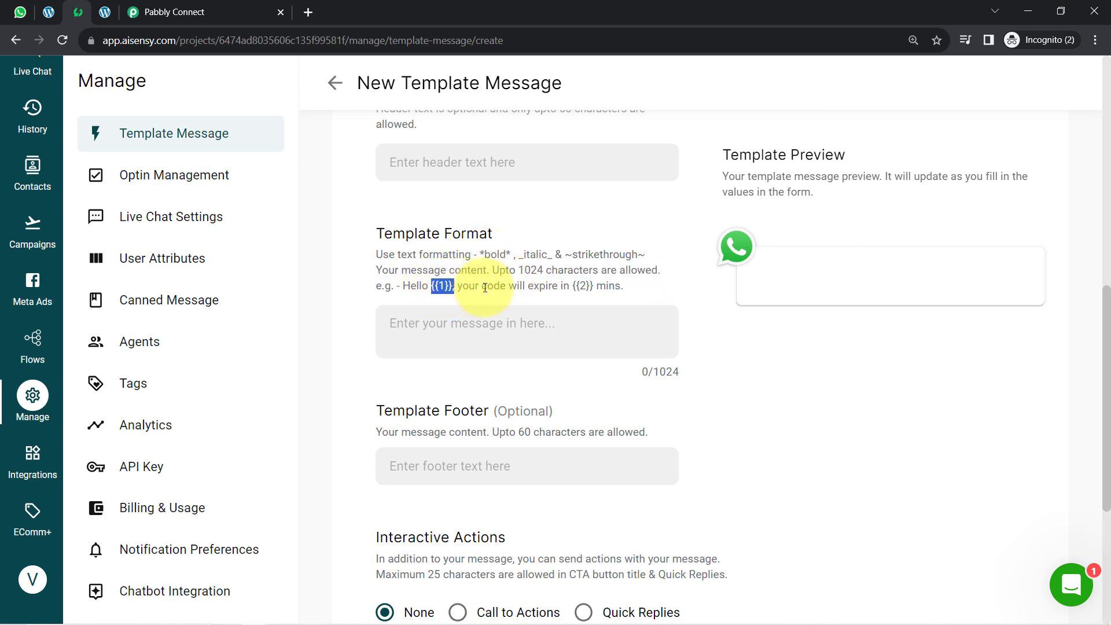
left_click_drag(572, 286, 593, 287)
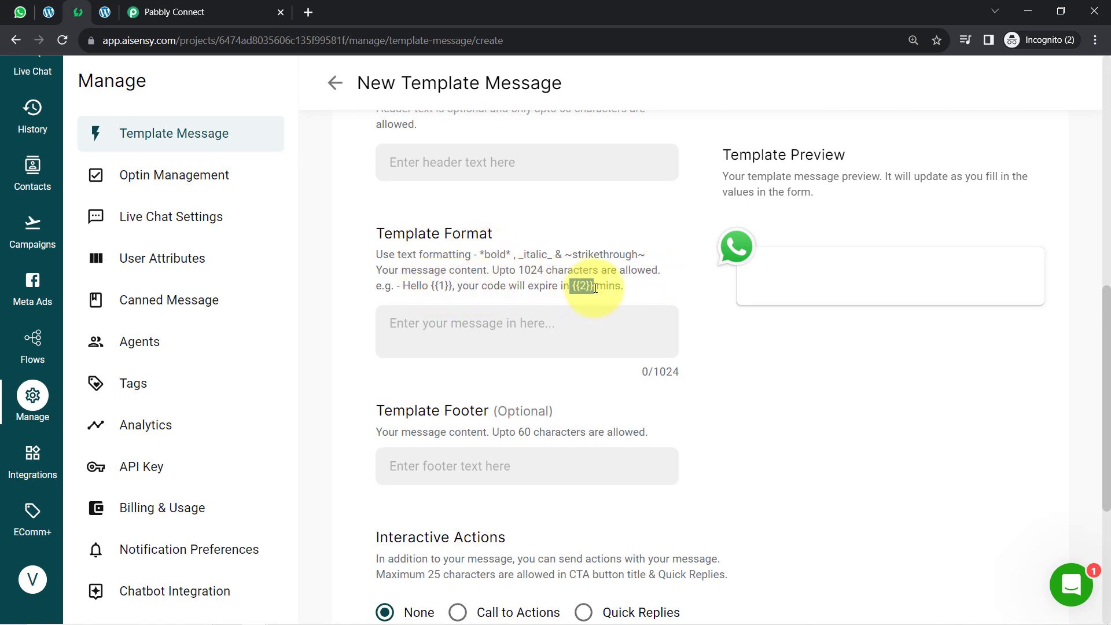
- Examine the new template form's Template Footer and Interactive Actions sections through to the end of the form
left_click_drag(388, 411, 510, 411)
left_click(411, 537)
left_click_drag(410, 537, 565, 521)
scroll(611, 417, "down", 4)
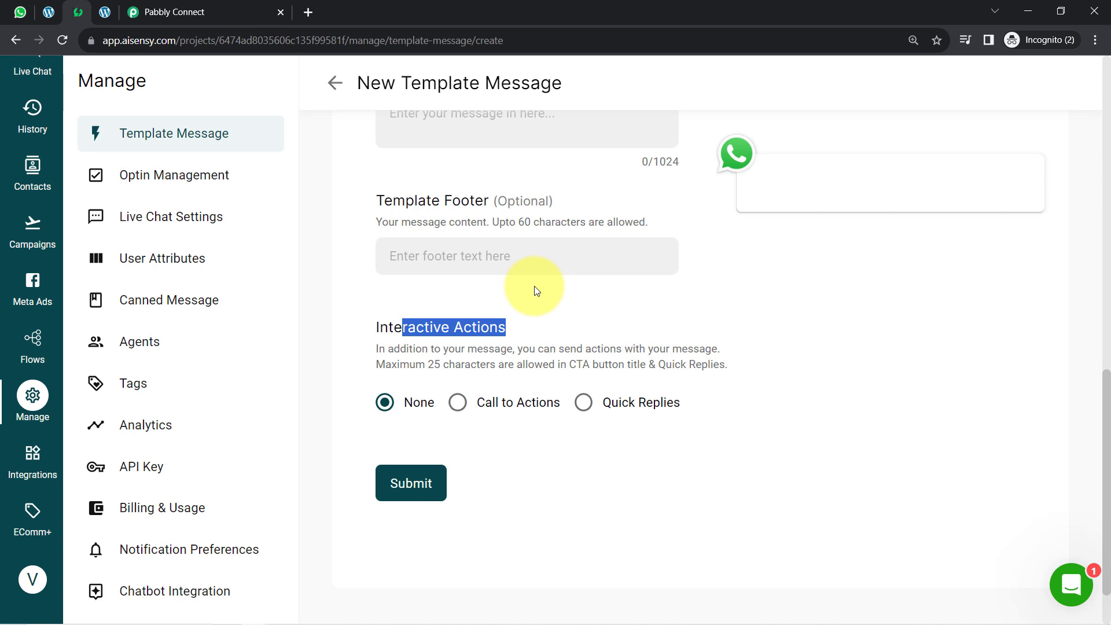
scroll(535, 287, "up", 10)
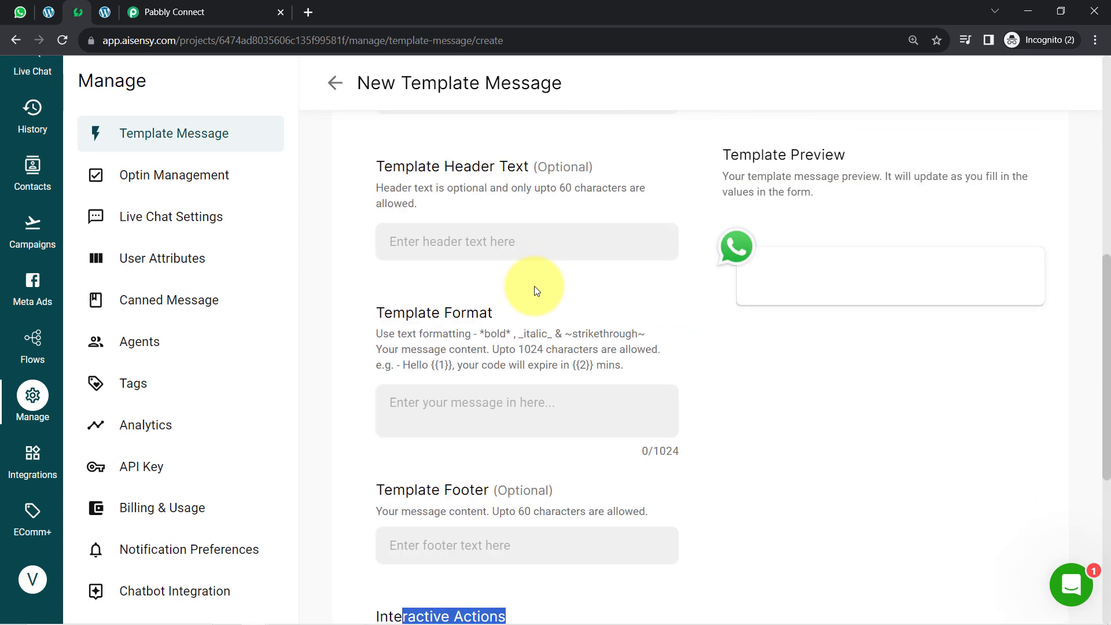
scroll(534, 250, "down", 10)
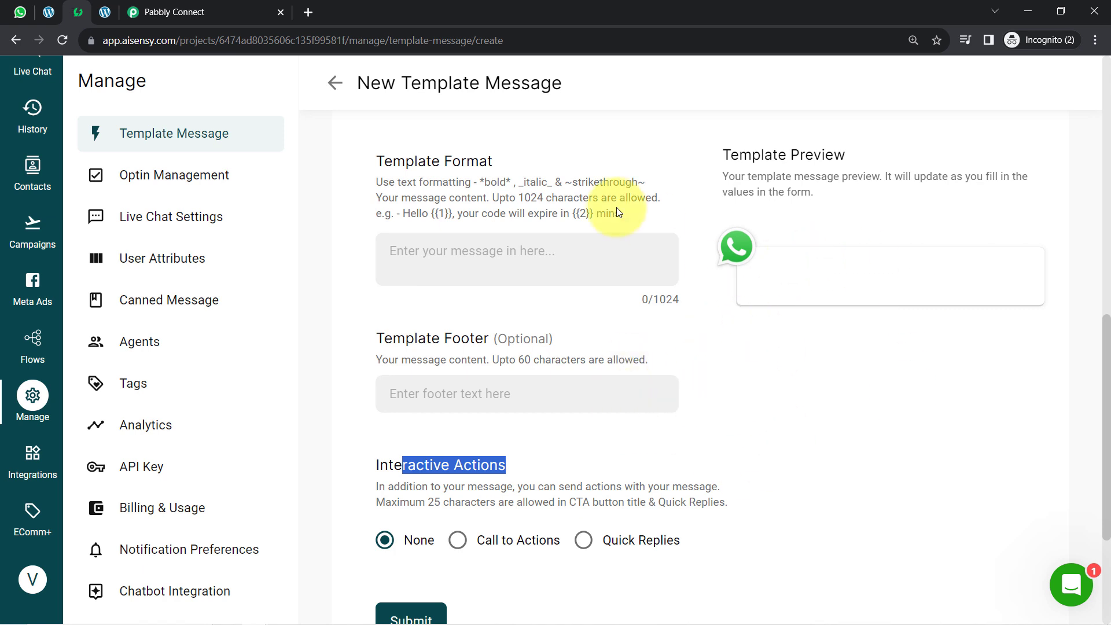
scroll(350, 290, "down", 4)
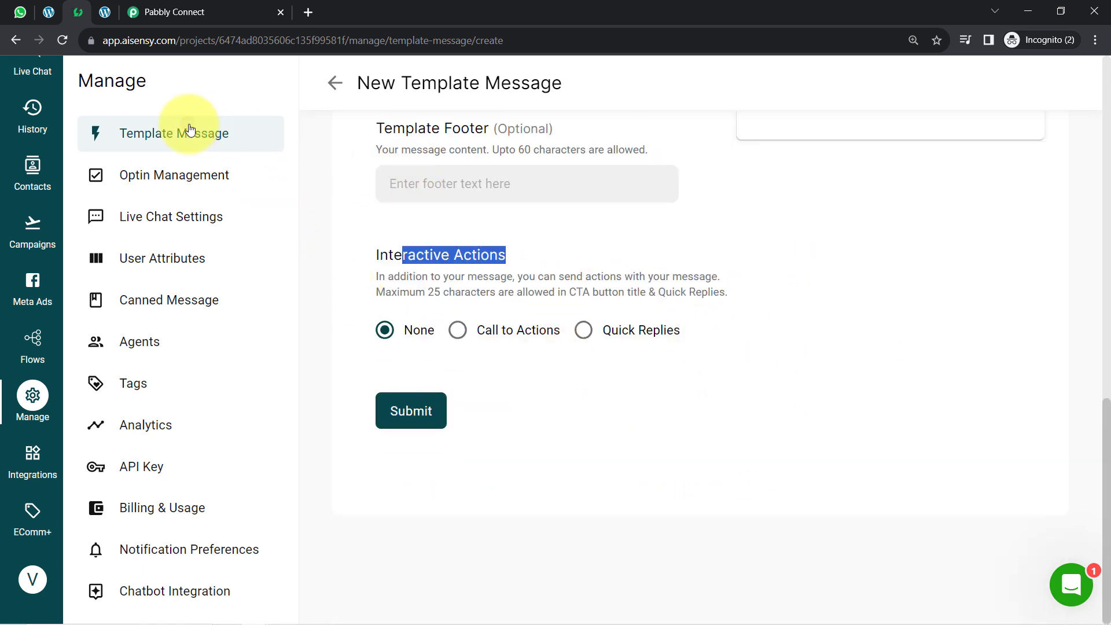
- Leave the new template form, list the approved template messages and open the form_submission image template
left_click(207, 130)
scroll(746, 378, "down", 2)
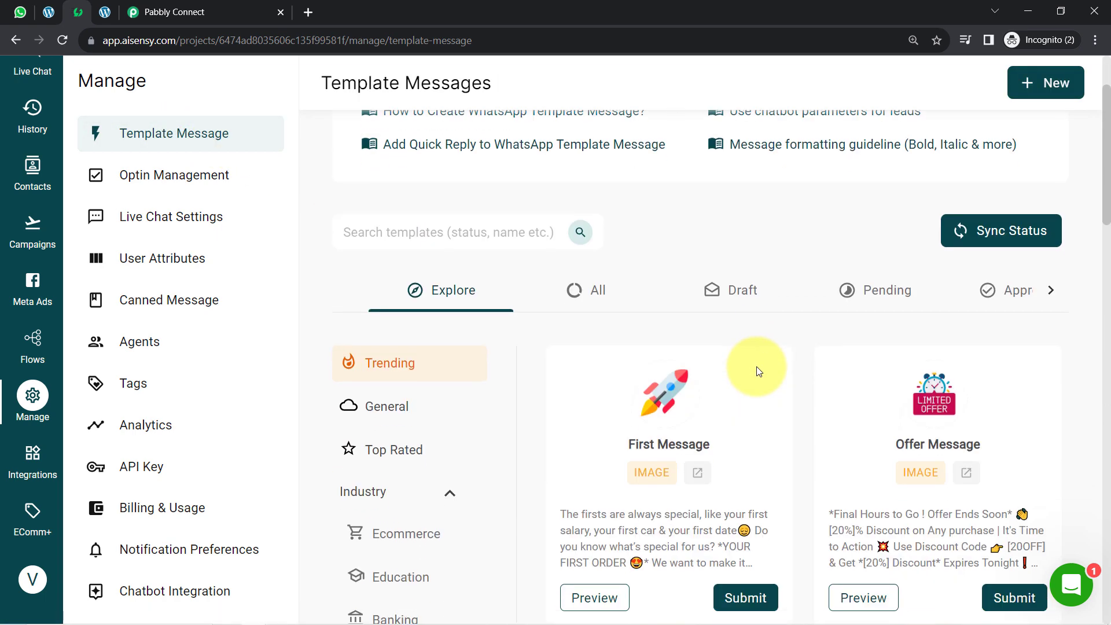
left_click(1007, 290)
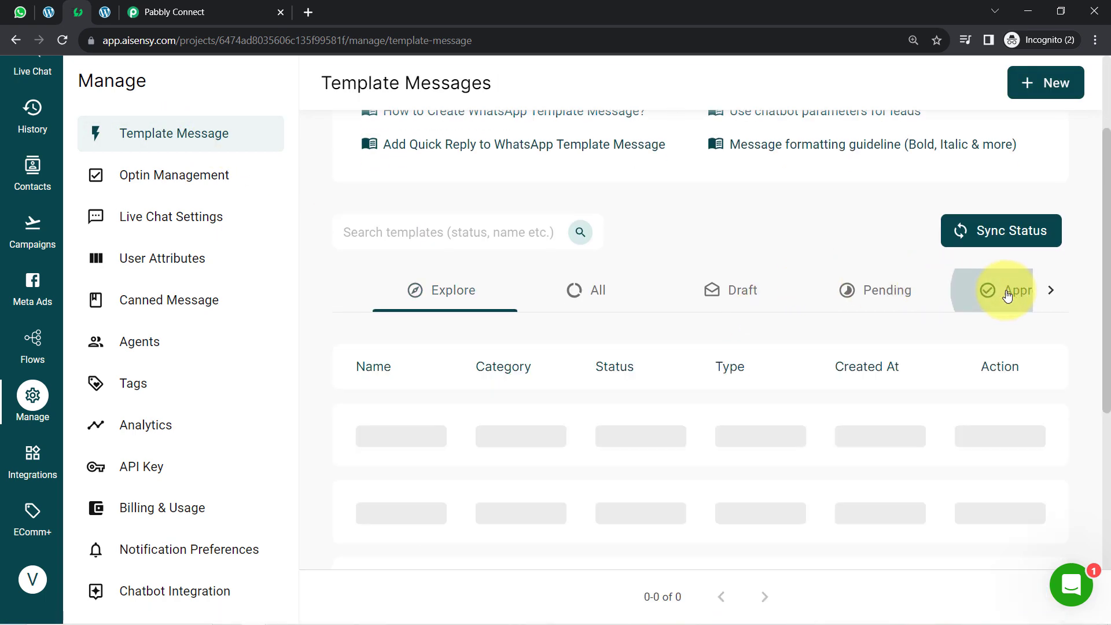
scroll(588, 272, "down", 2)
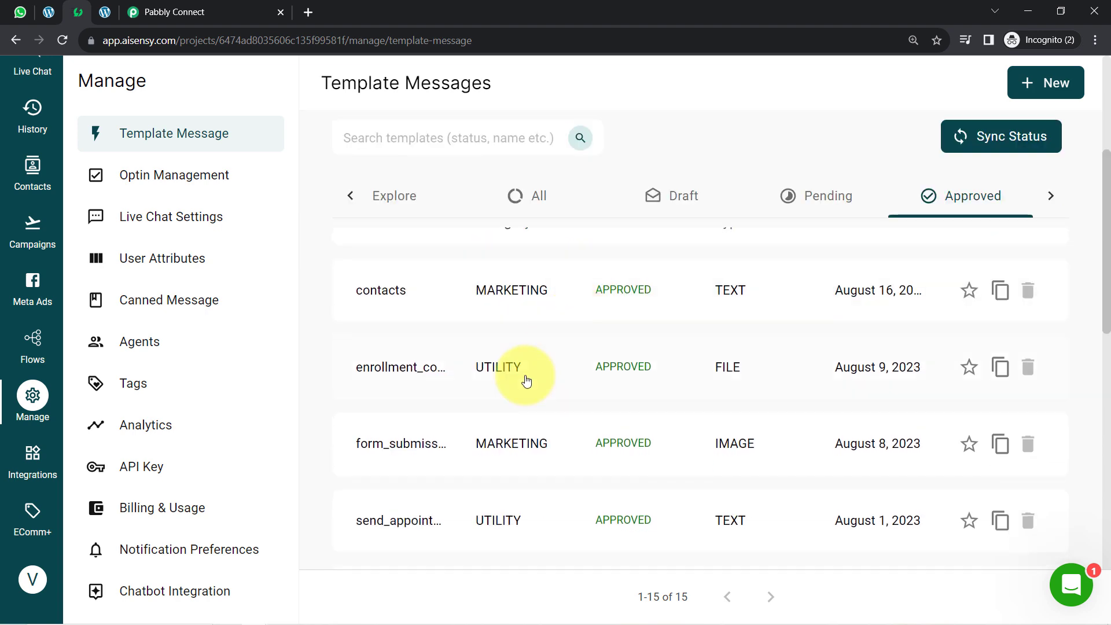
scroll(520, 387, "down", 1)
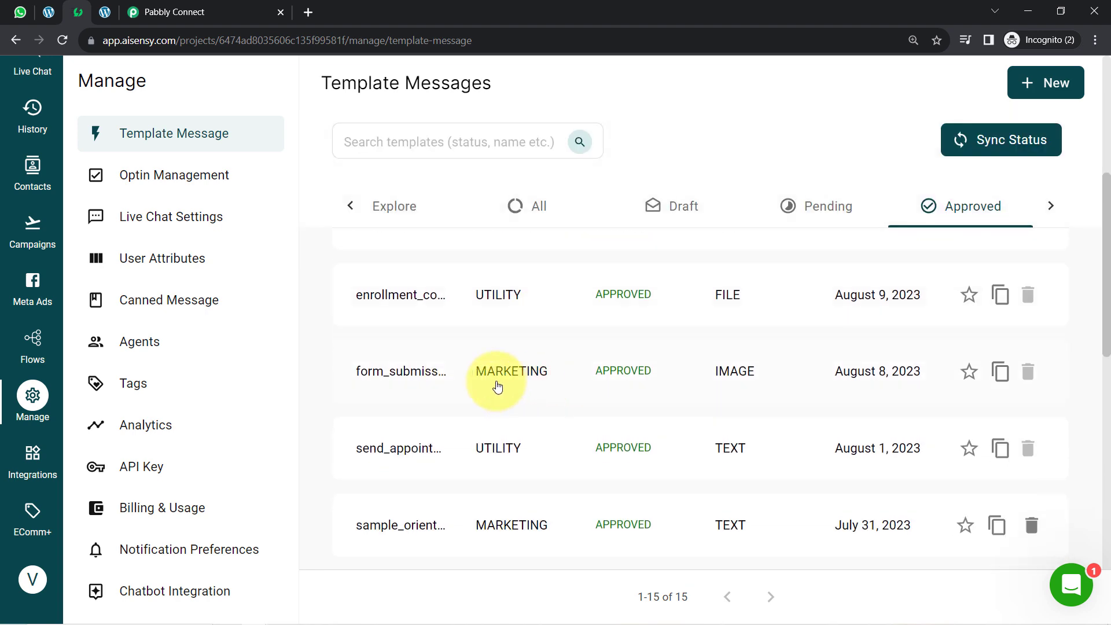
double_click(462, 368)
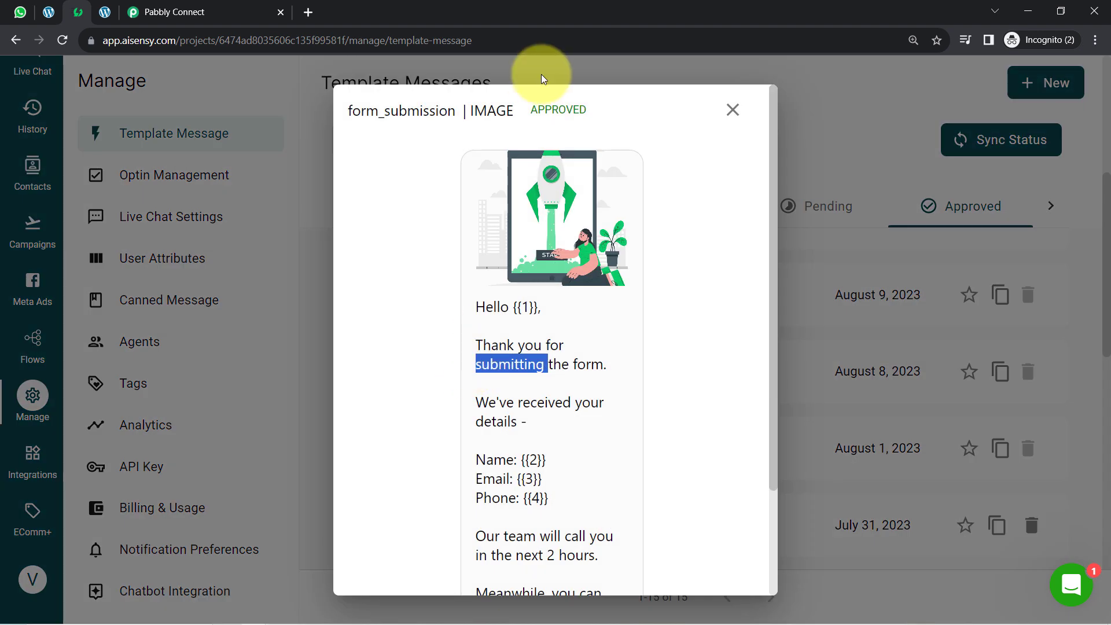
- Check the form_submission template's media type and the {{1}} placeholder in its greeting
left_click(470, 109)
left_click_drag(494, 313, 554, 307)
left_click(550, 308)
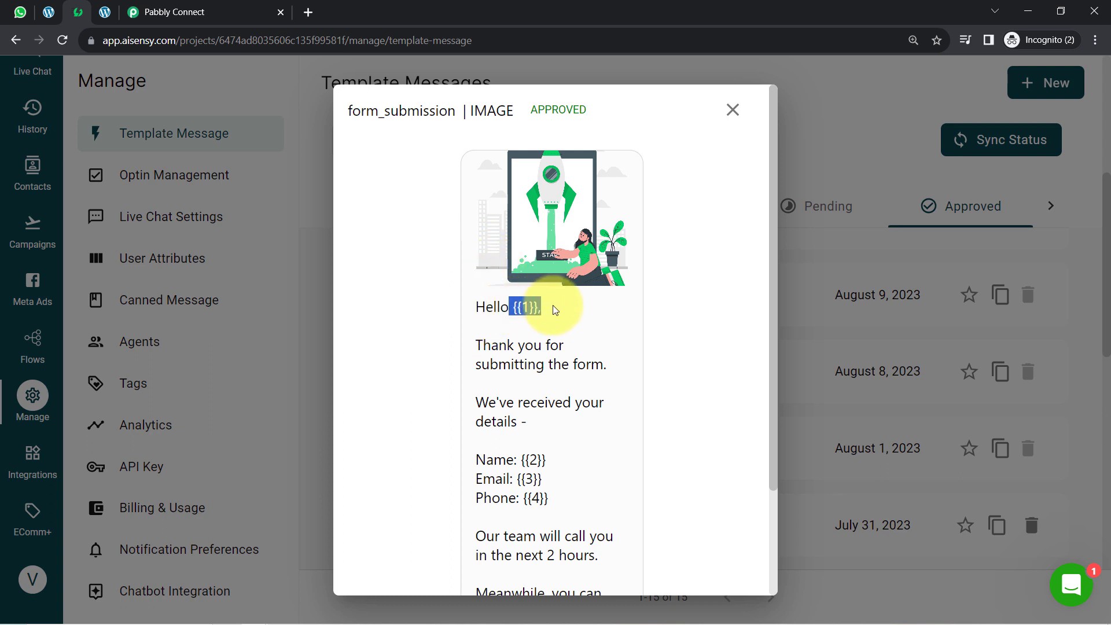
- Switch to Pabbly Connect and review the Template Parameter field with its note on comma-separated values
left_click(191, 12)
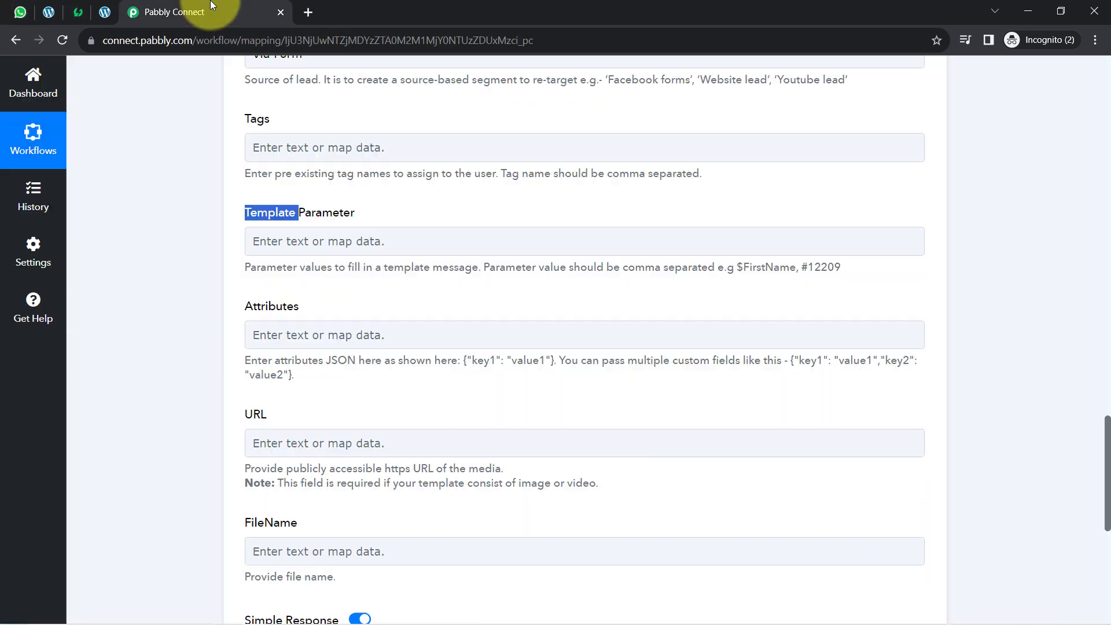
left_click(219, 217)
double_click(219, 217)
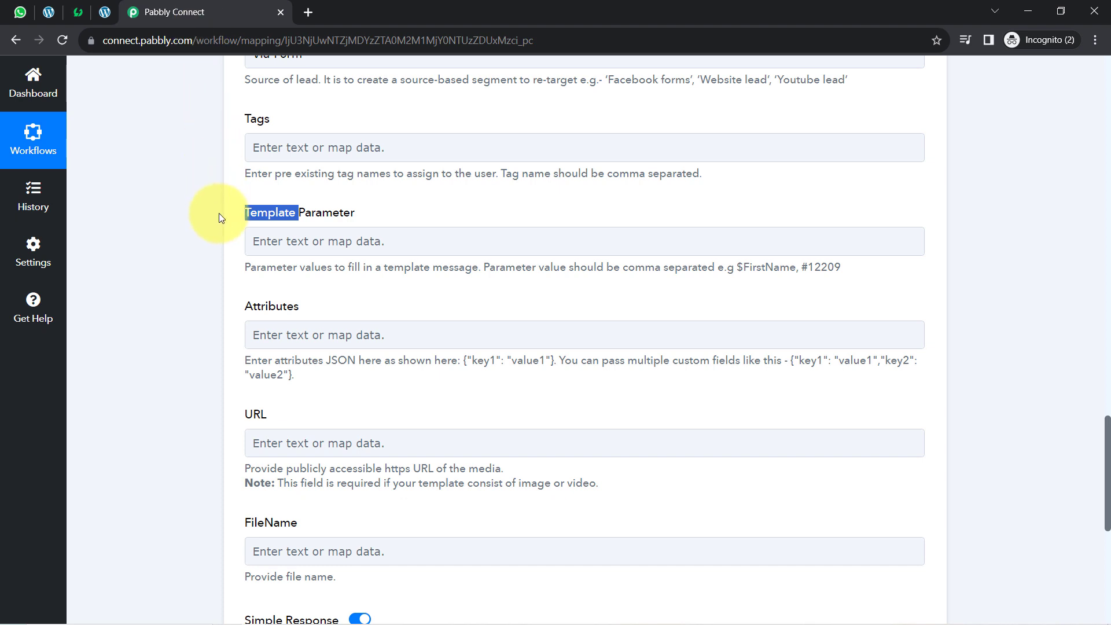
left_click(339, 213)
scroll(338, 209, "down", 1)
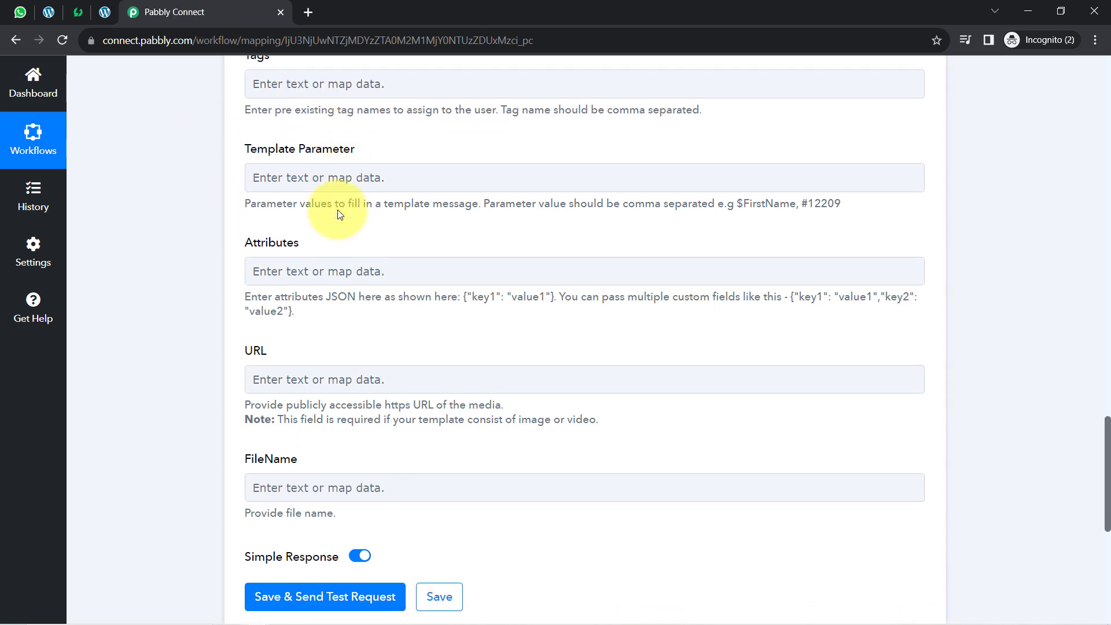
- Map the Your-name value from the Contact Form 7 submission as the first Template Parameter, followed by a comma
left_click(306, 170)
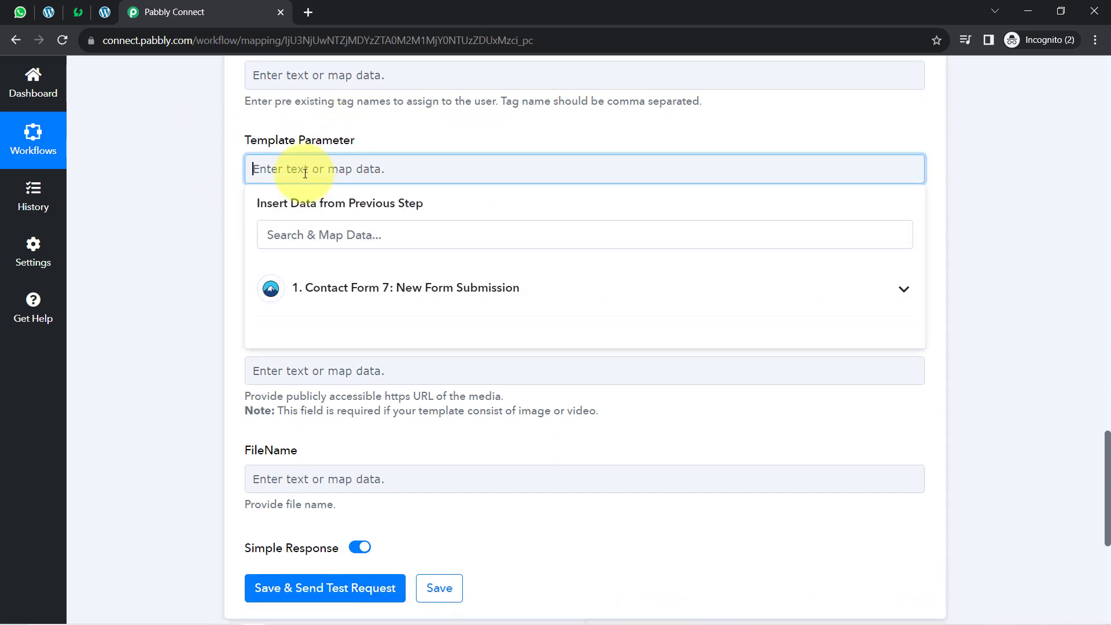
left_click(343, 287)
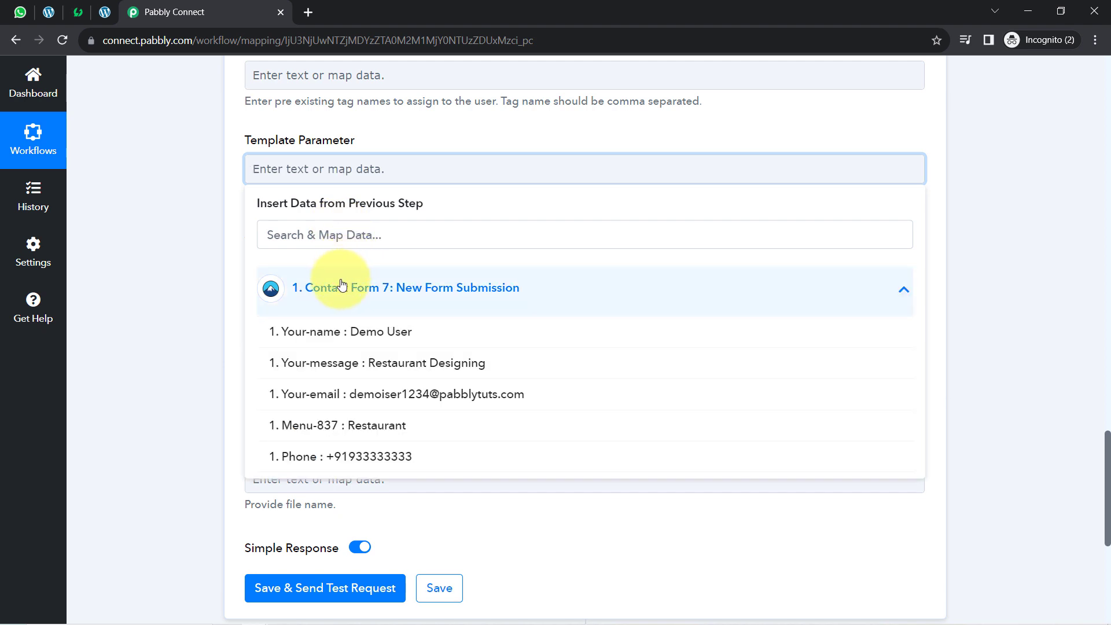
left_click(353, 332)
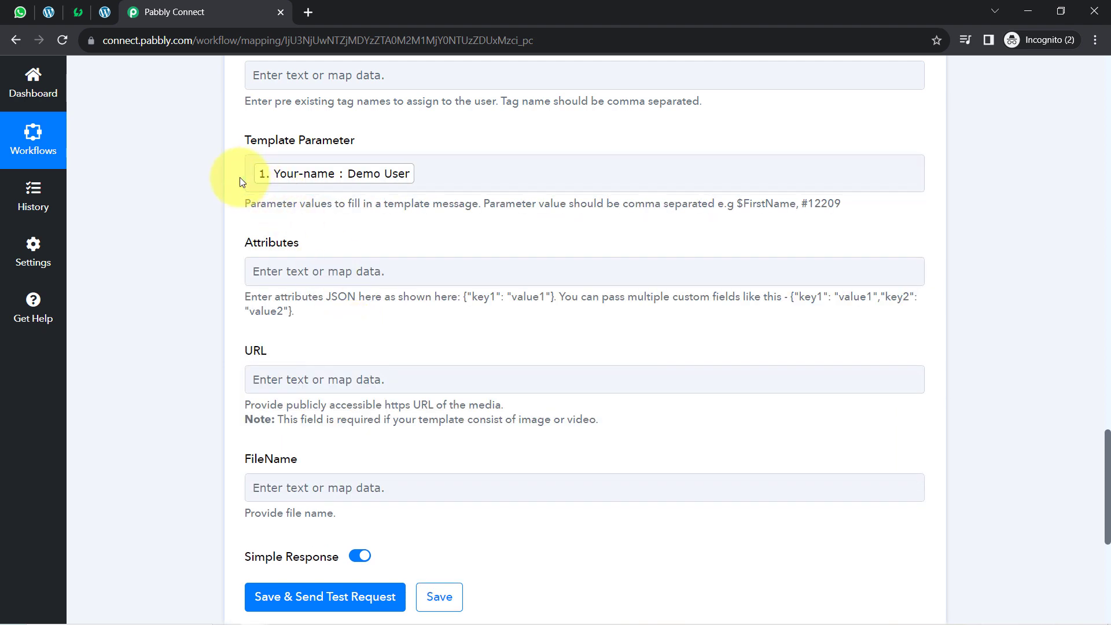
left_click(424, 166)
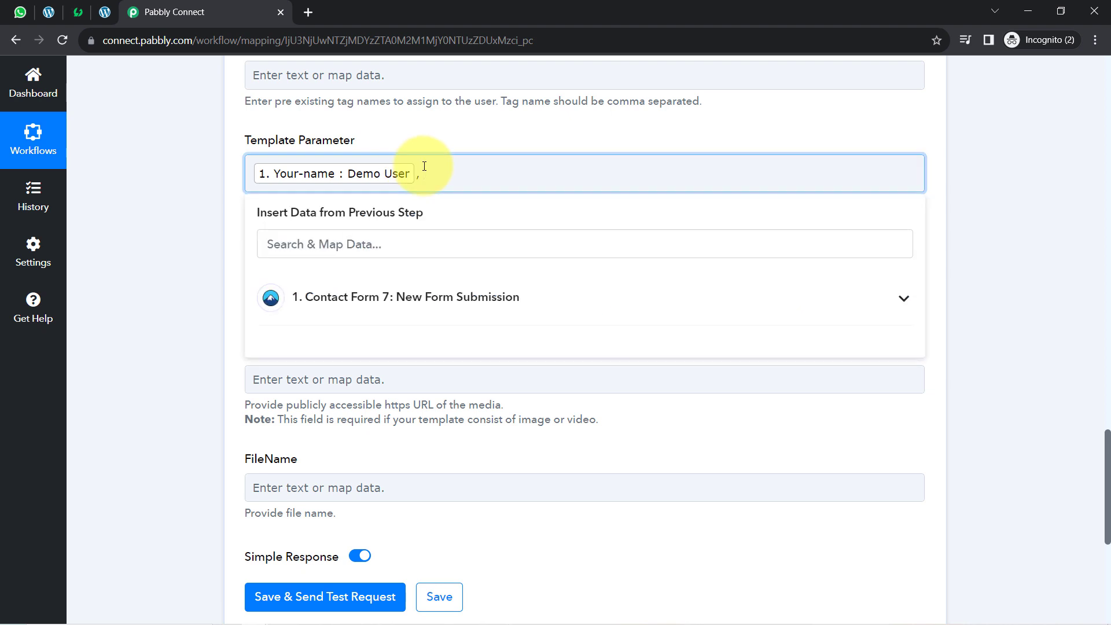
- Check the Name, Email and Phone placeholders in the AiSensy template, and map Your-name in Pabbly Connect as the second Template Parameter
left_click(77, 12)
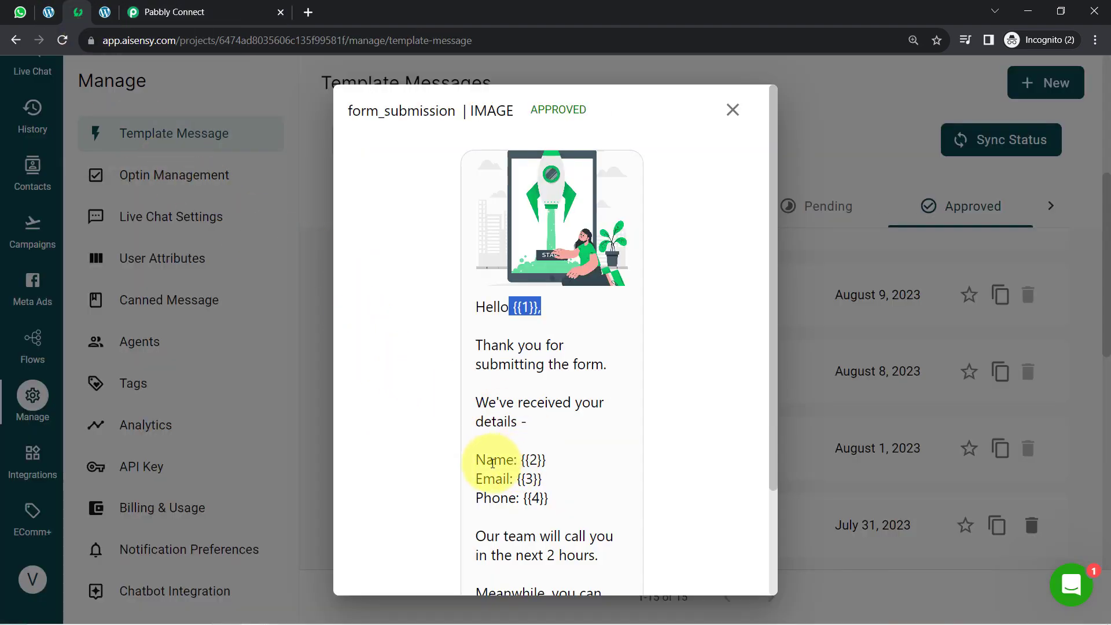
left_click_drag(492, 463, 522, 490)
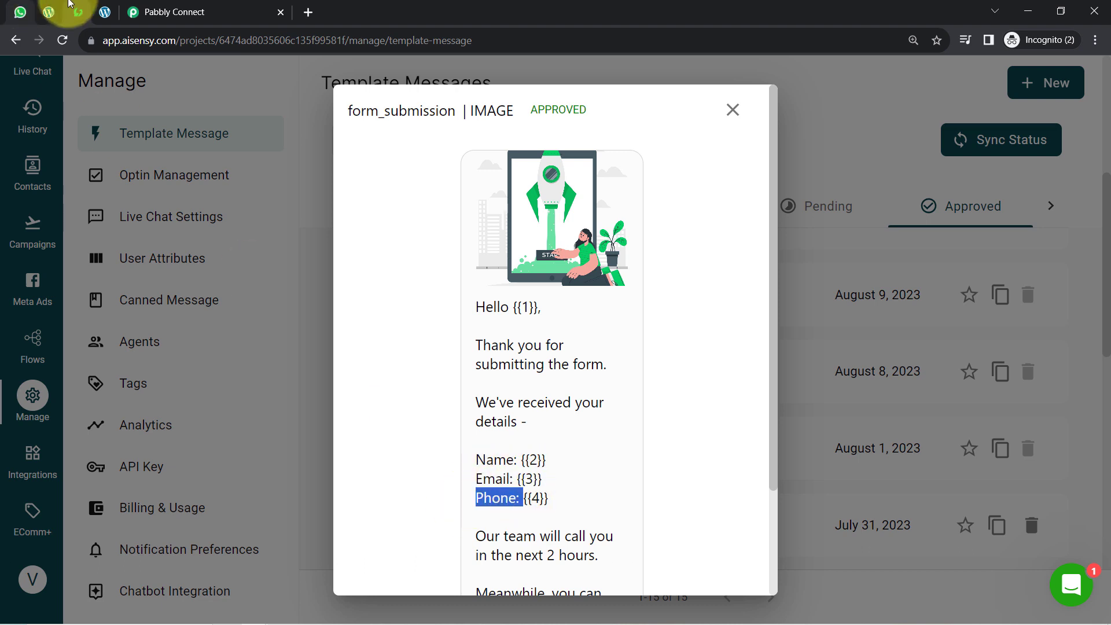
left_click(148, 12)
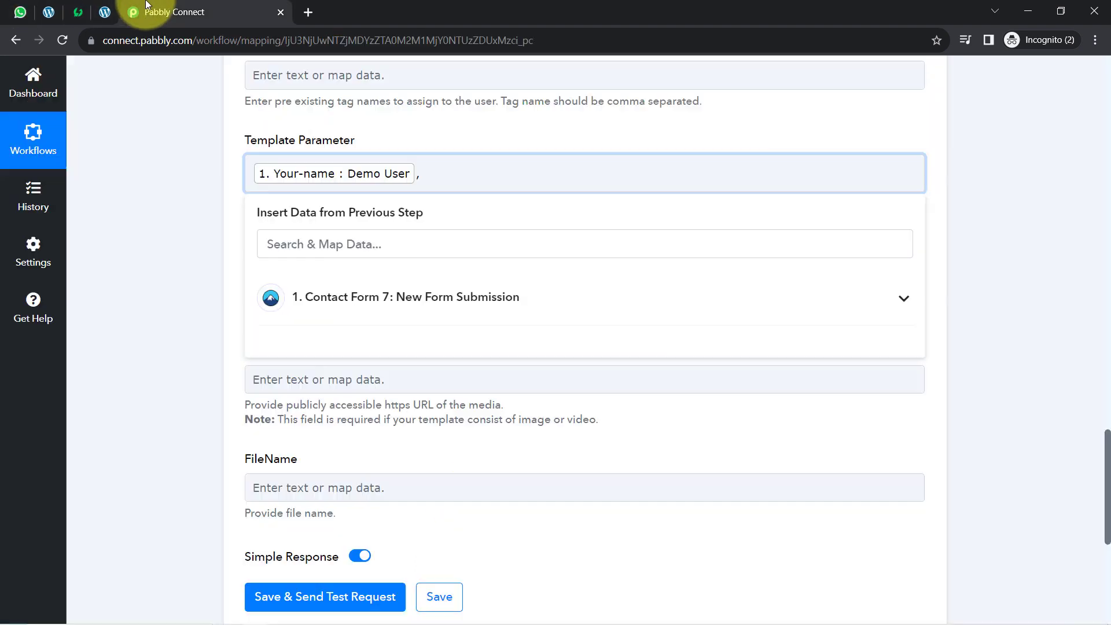
left_click(314, 300)
left_click(298, 269)
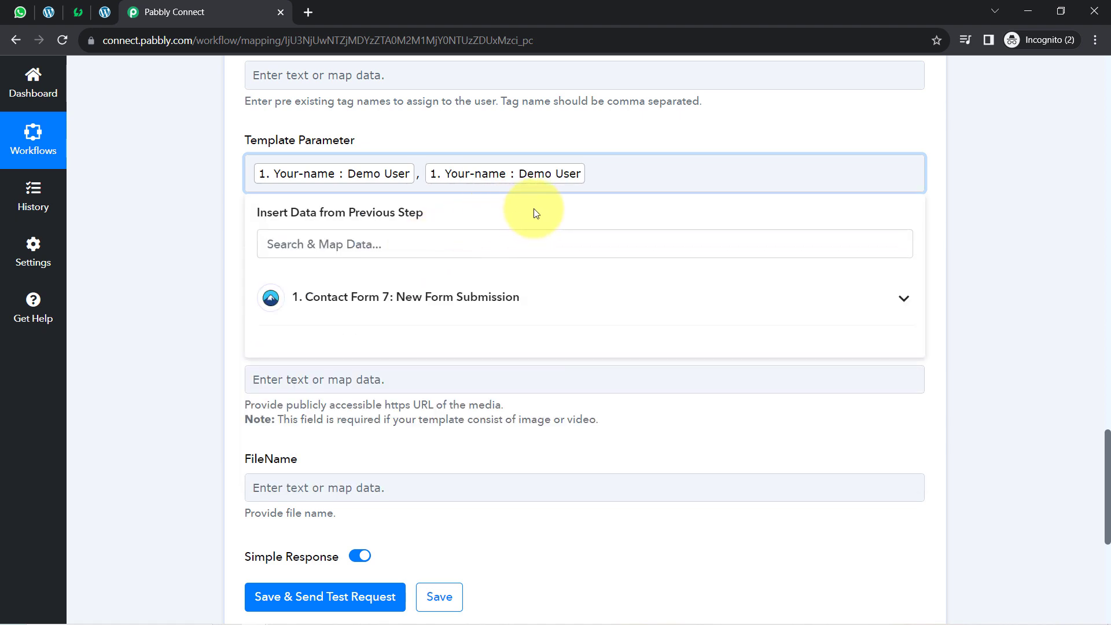
- Add the form submission's Your-email and Phone values as the third and fourth Template Parameters, separated by commas
left_click(395, 303)
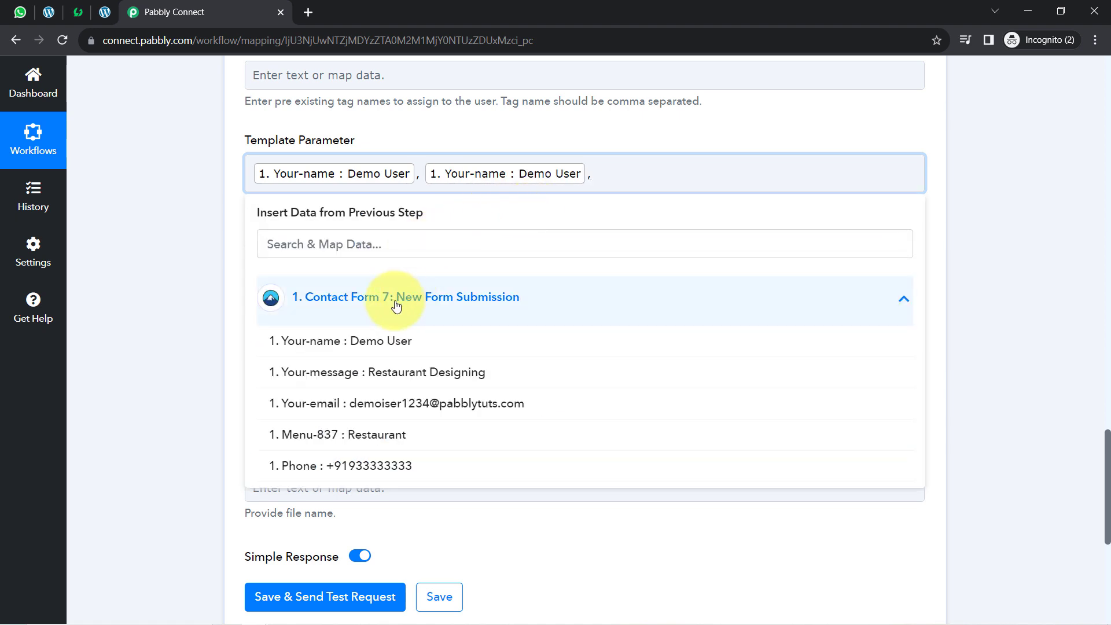
left_click(357, 406)
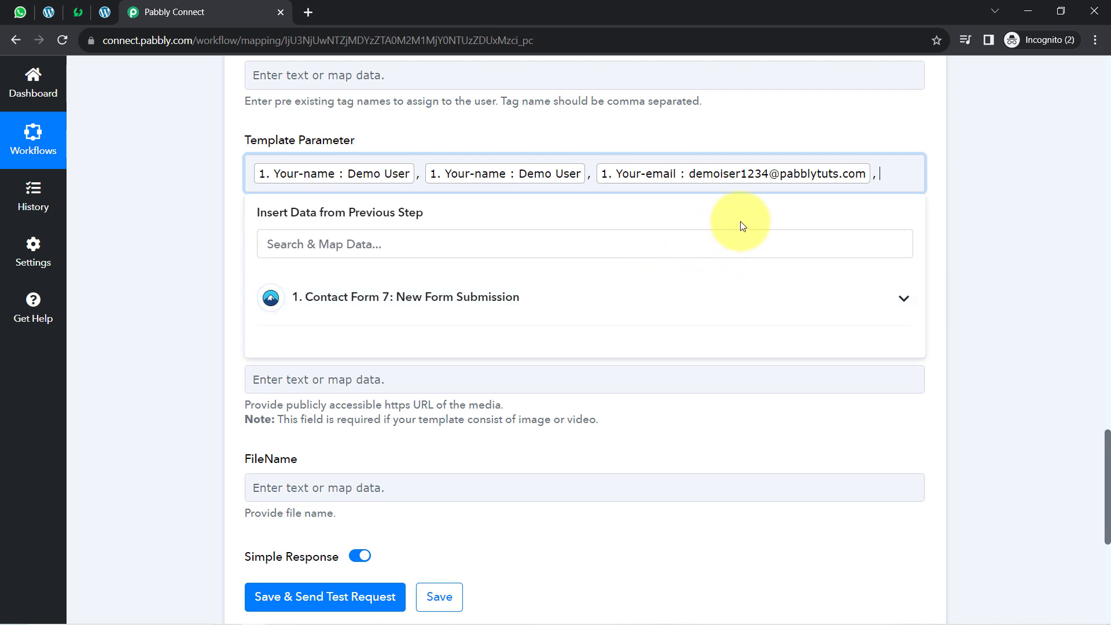
left_click(486, 296)
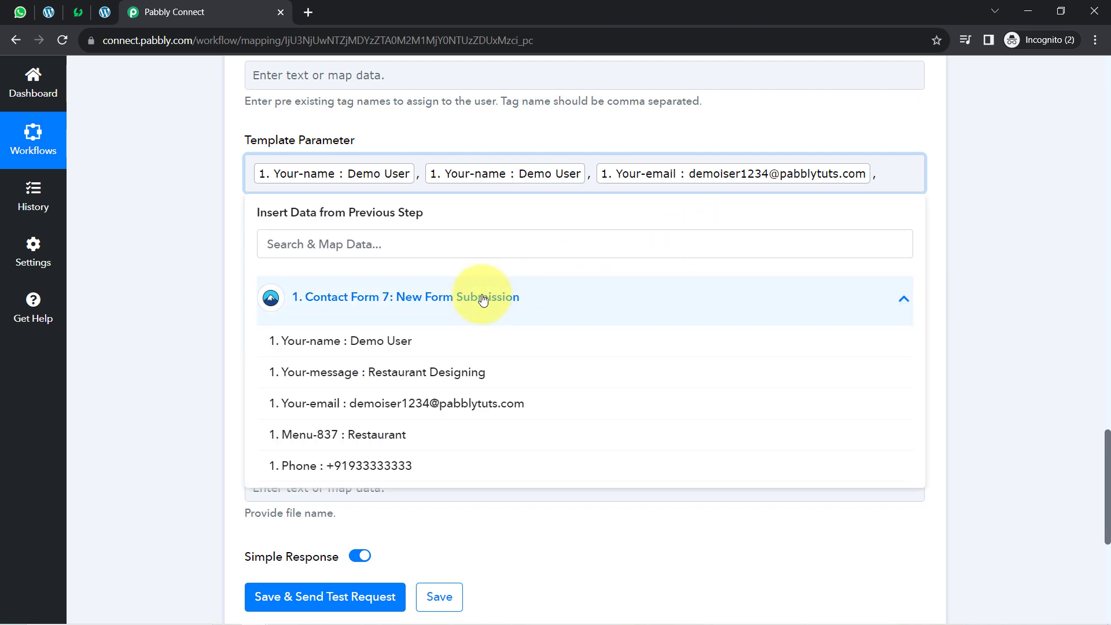
left_click(369, 470)
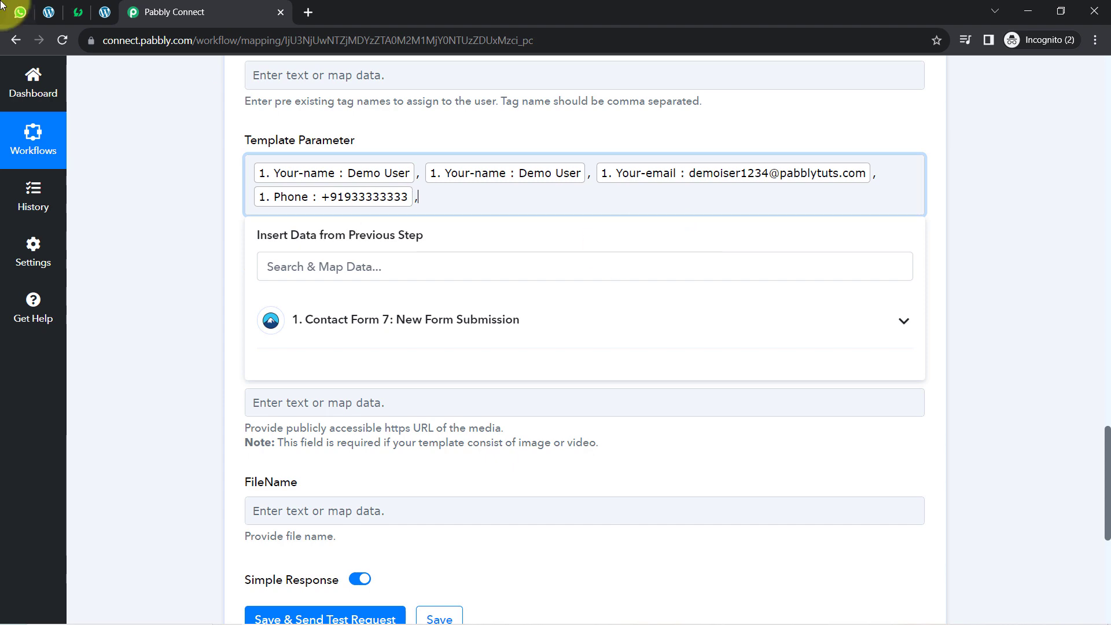
- Check placeholders {{5}} and {{6}} in the AiSensy template, and append inkthemes.com, ABC Company to Pabbly Connect's Template Parameter
left_click(78, 12)
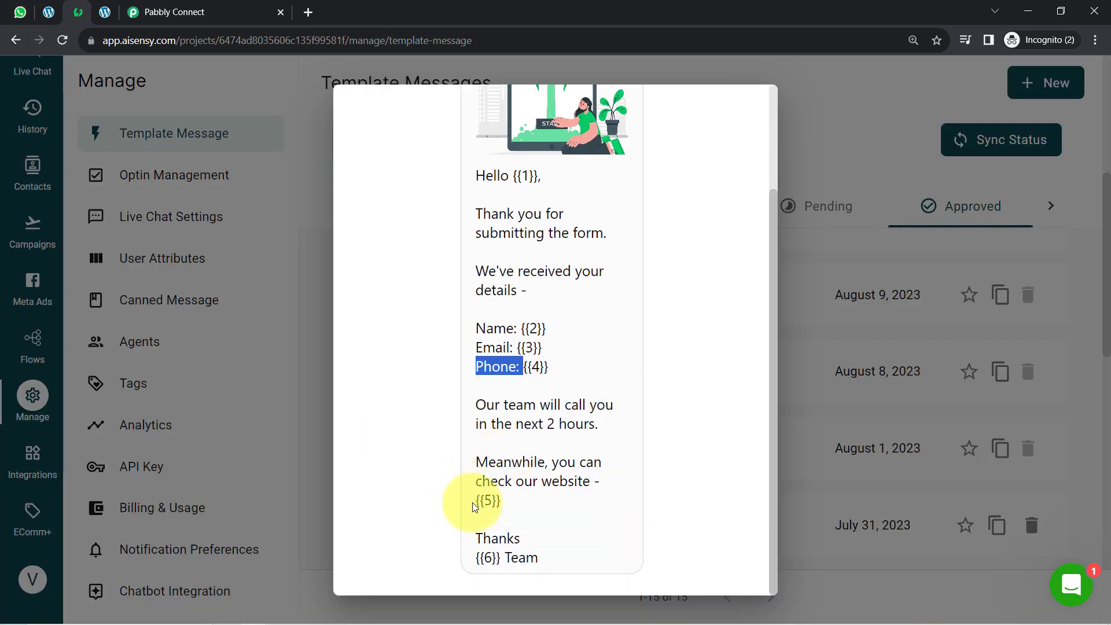
left_click_drag(472, 502, 501, 500)
left_click_drag(470, 557, 496, 554)
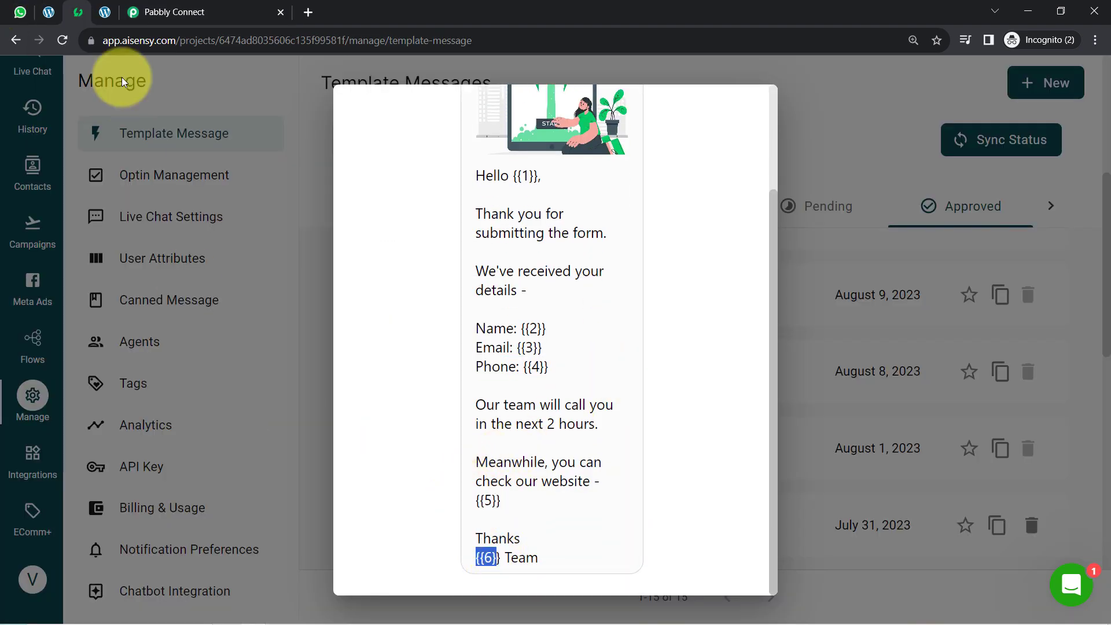
left_click(174, 11)
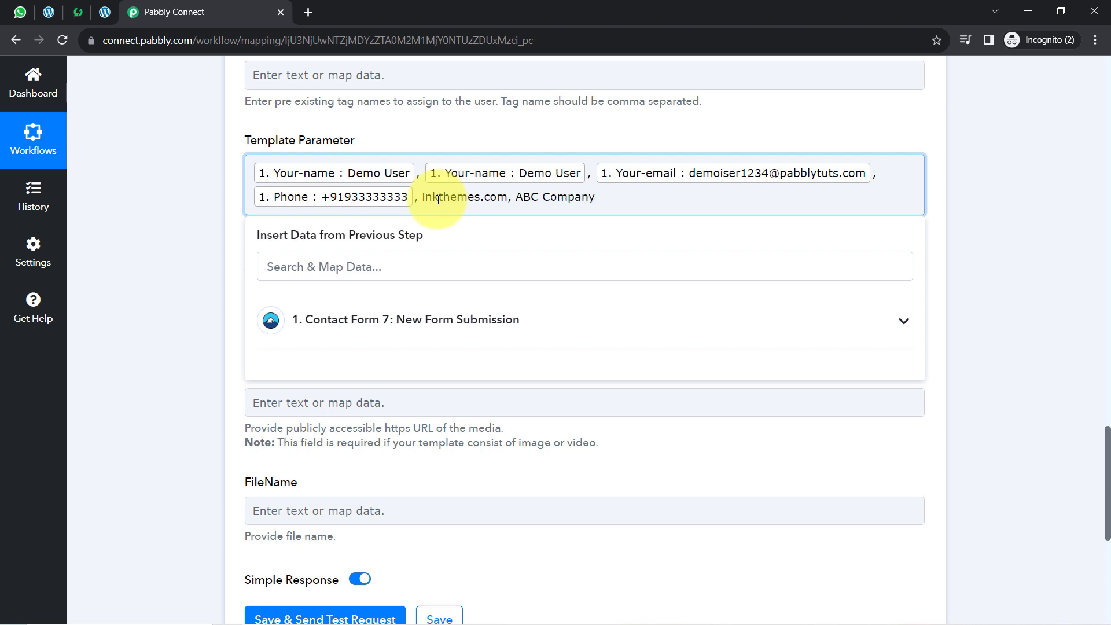
left_click(144, 238)
left_click(434, 299)
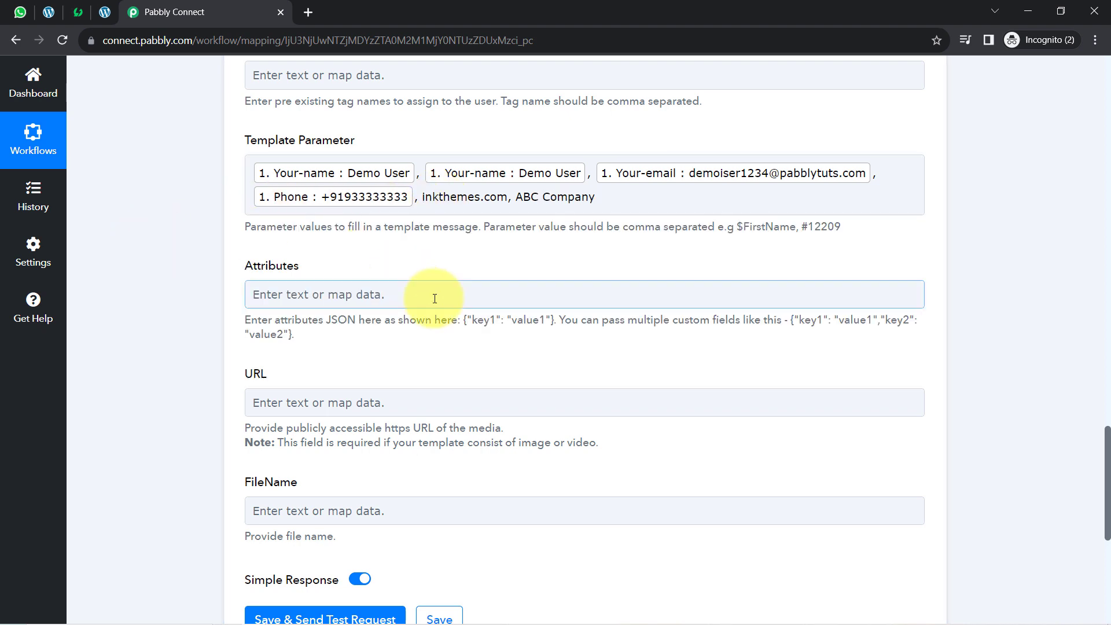
- Check the required Campaign Name field, switch to AiSensy and start creating a new API campaign
scroll(1106, 426, "up", 1)
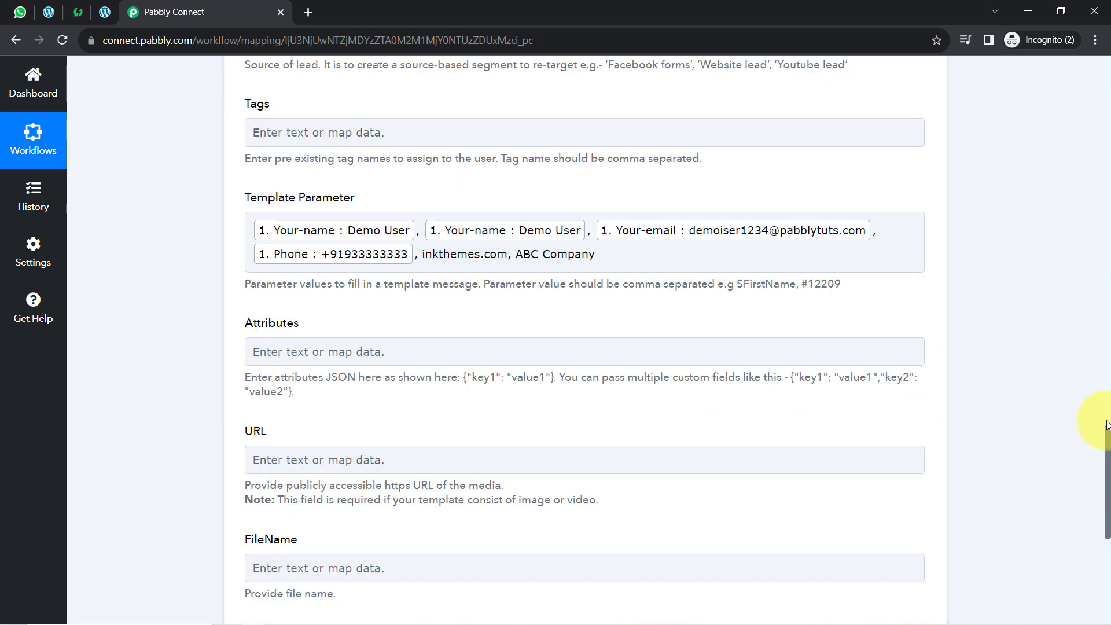
scroll(1106, 425, "up", 8)
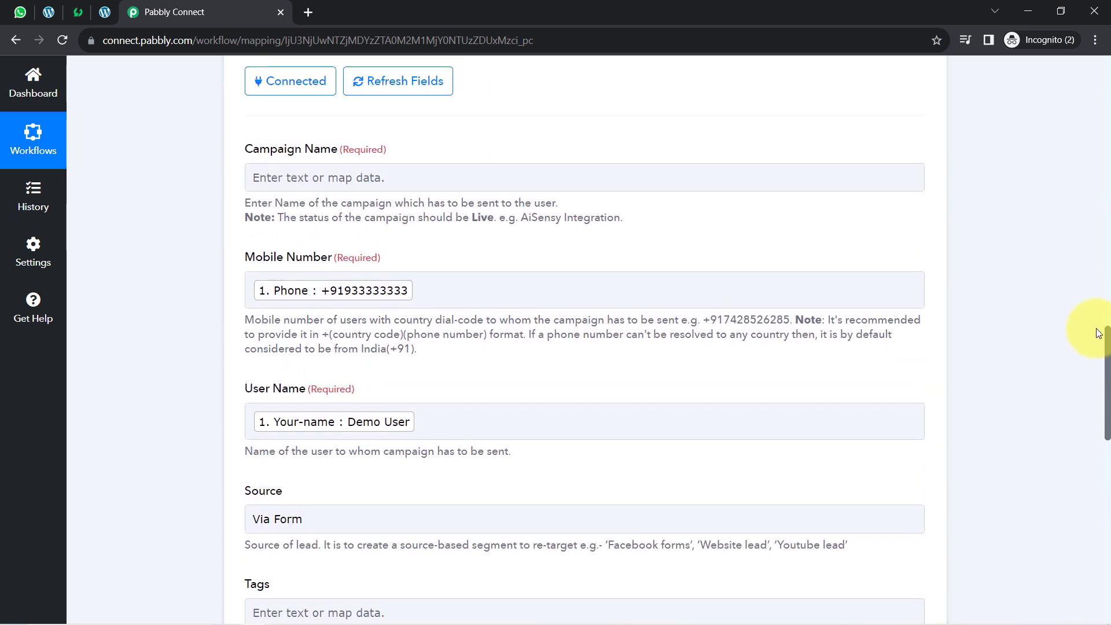
scroll(1097, 332, "up", 1)
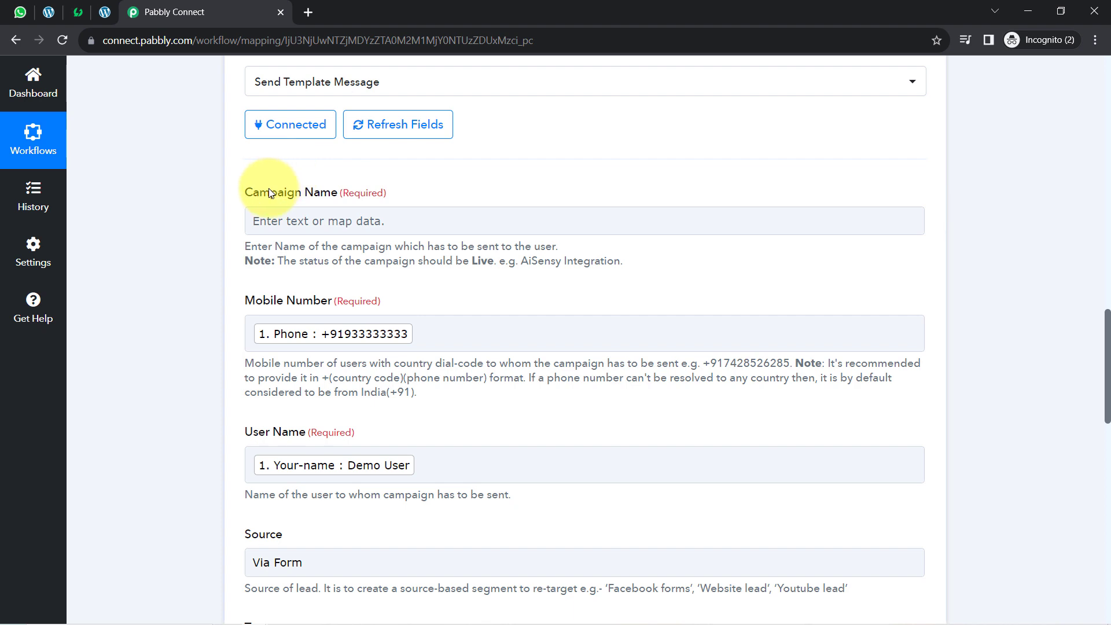
left_click_drag(268, 191, 330, 192)
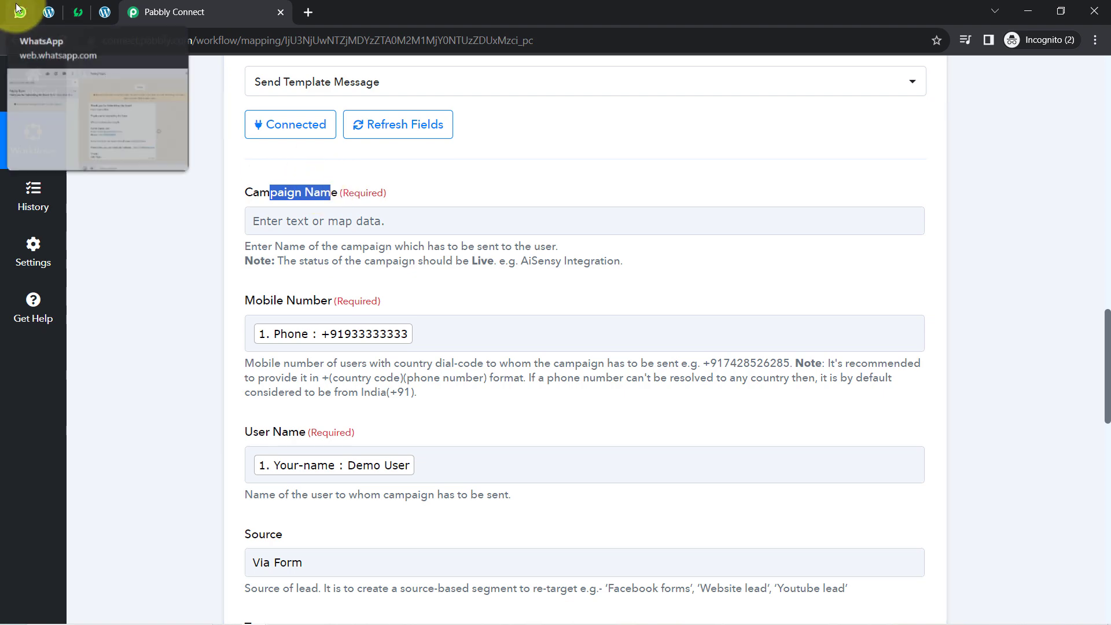
left_click(88, 7)
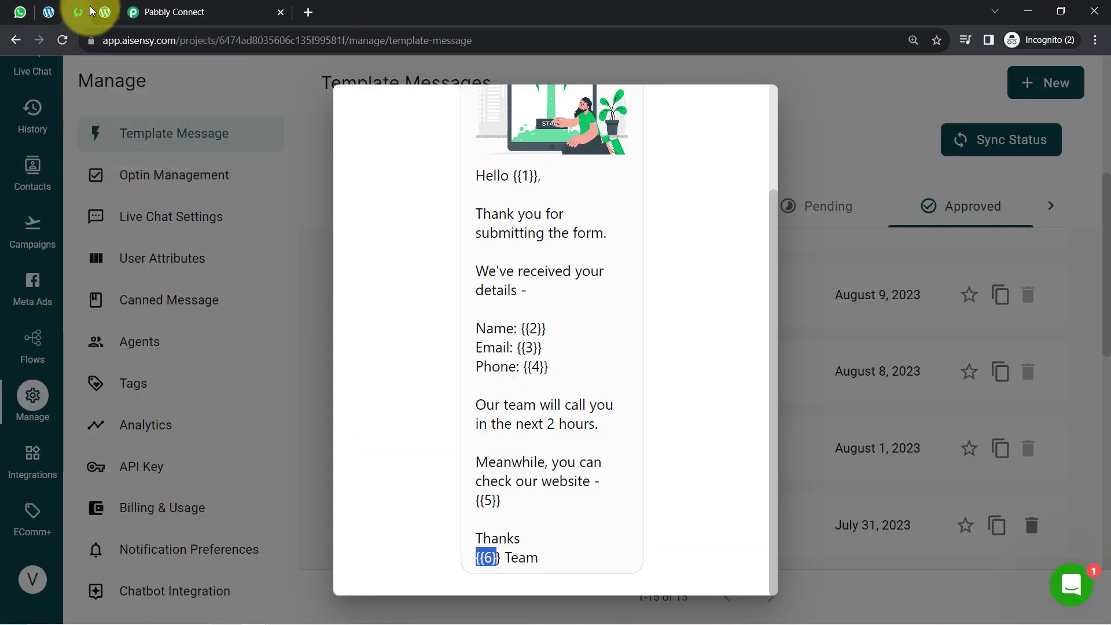
left_click(318, 265)
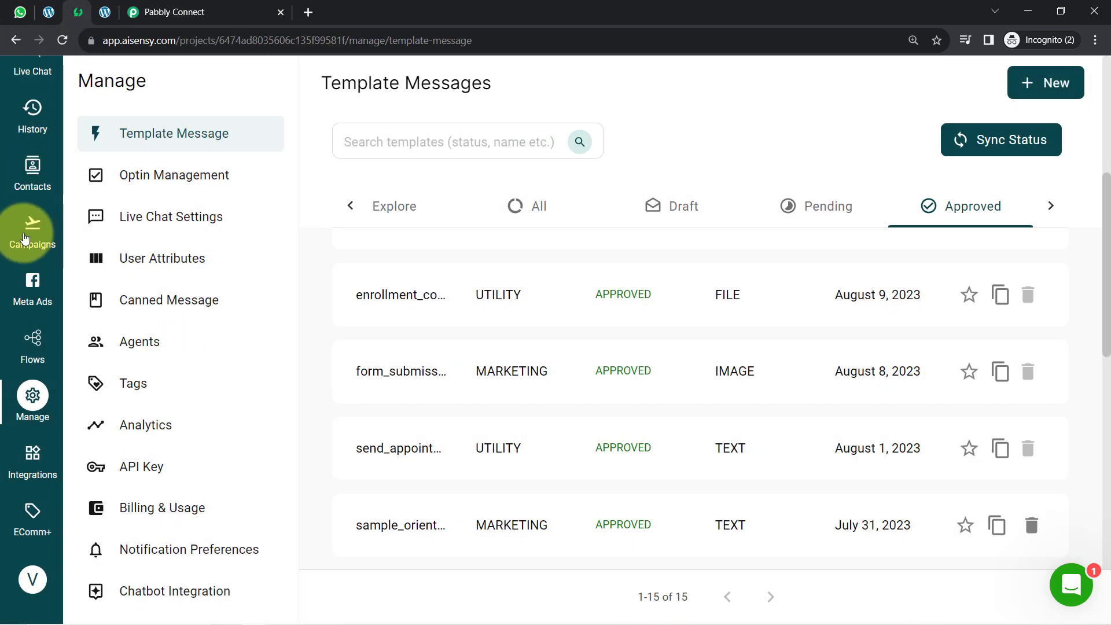
left_click(25, 237)
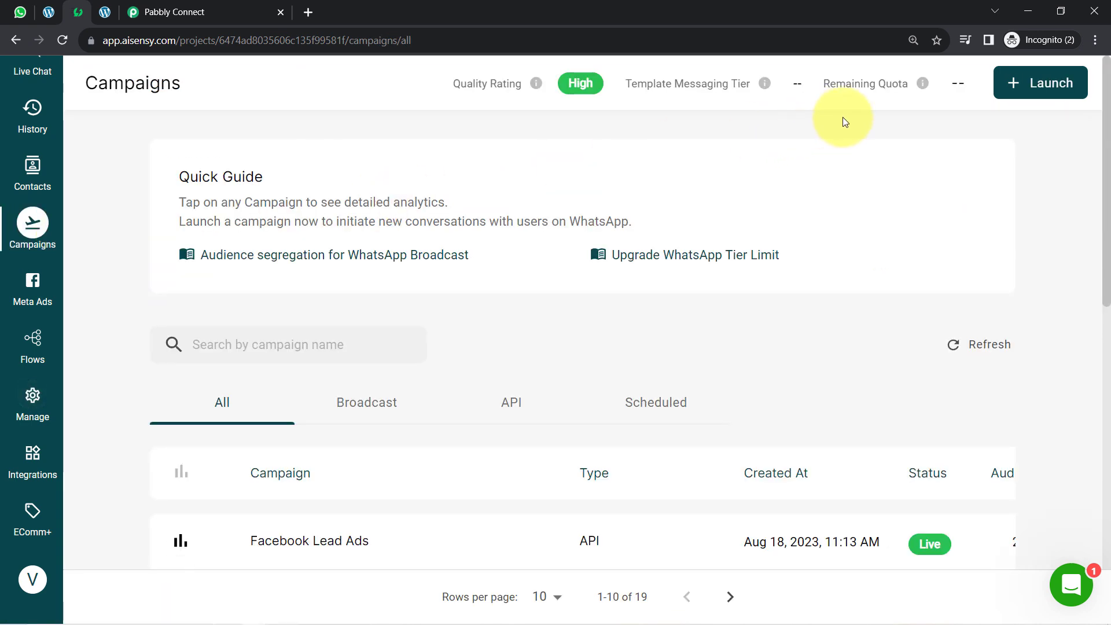
left_click(1029, 92)
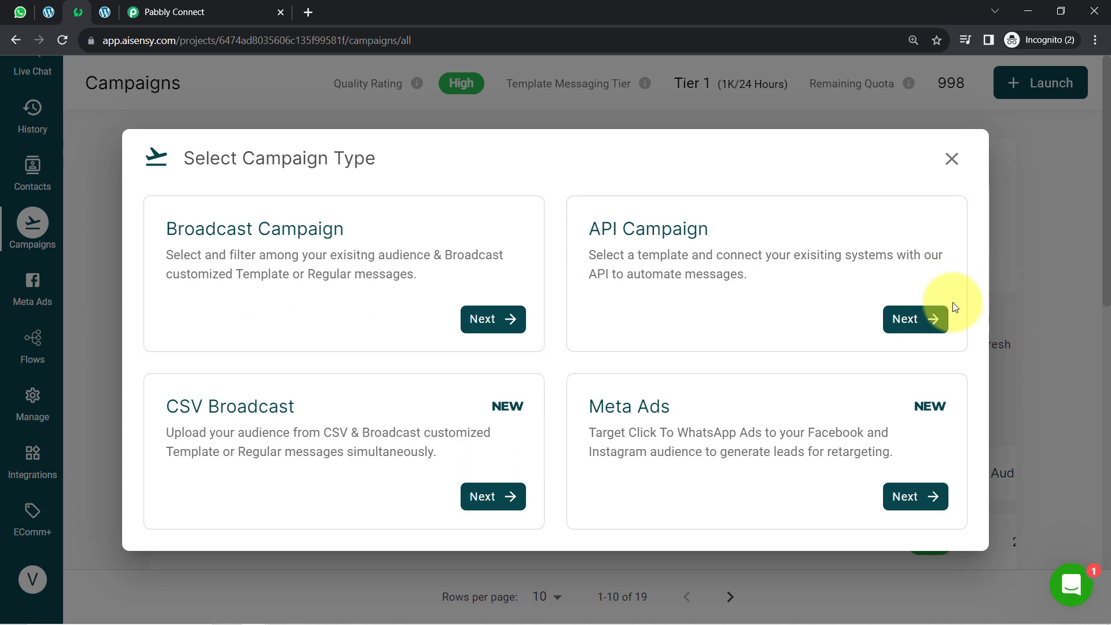
left_click(916, 320)
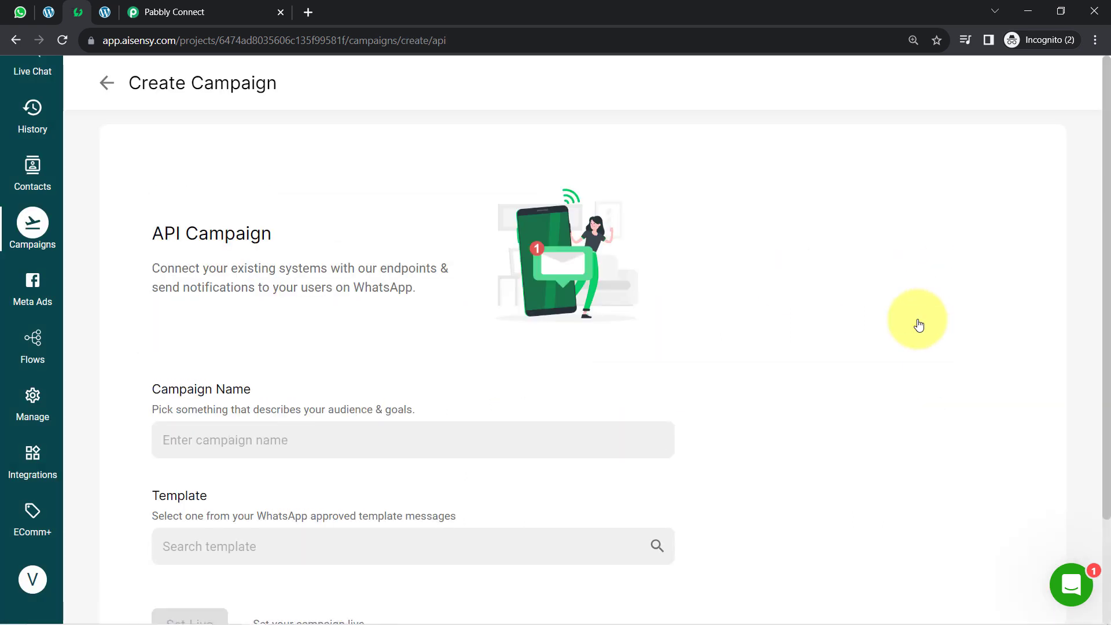
- Name the new API campaign "Sending WhatsApp Message to Form Submitter" and compare it with Pabbly Connect's Campaign Name field
scroll(310, 300, "down", 2)
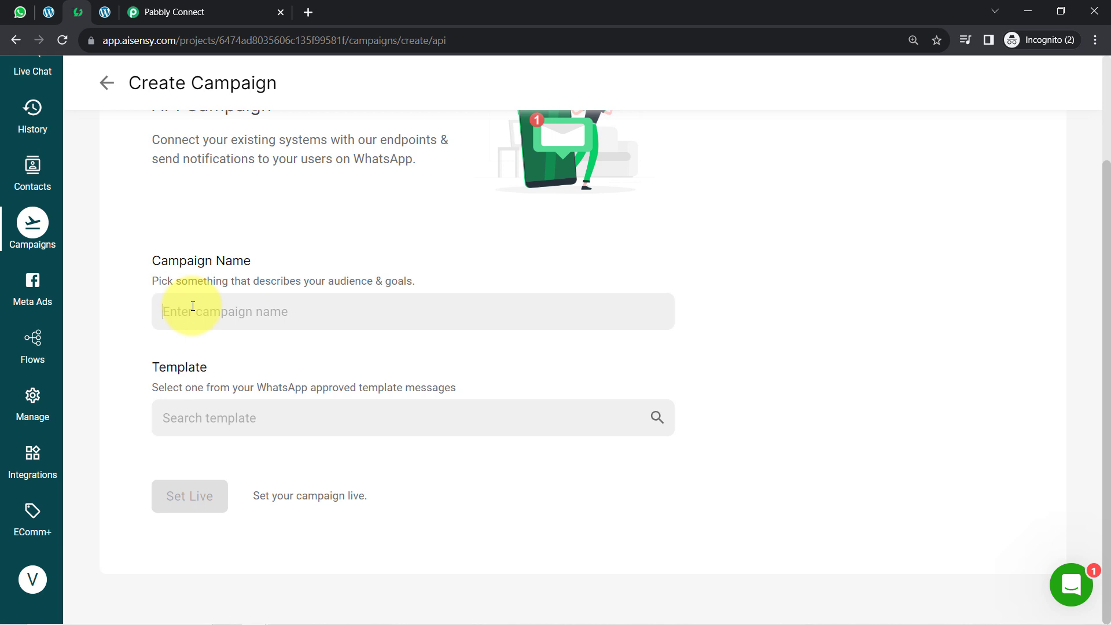
type("Sending Whats")
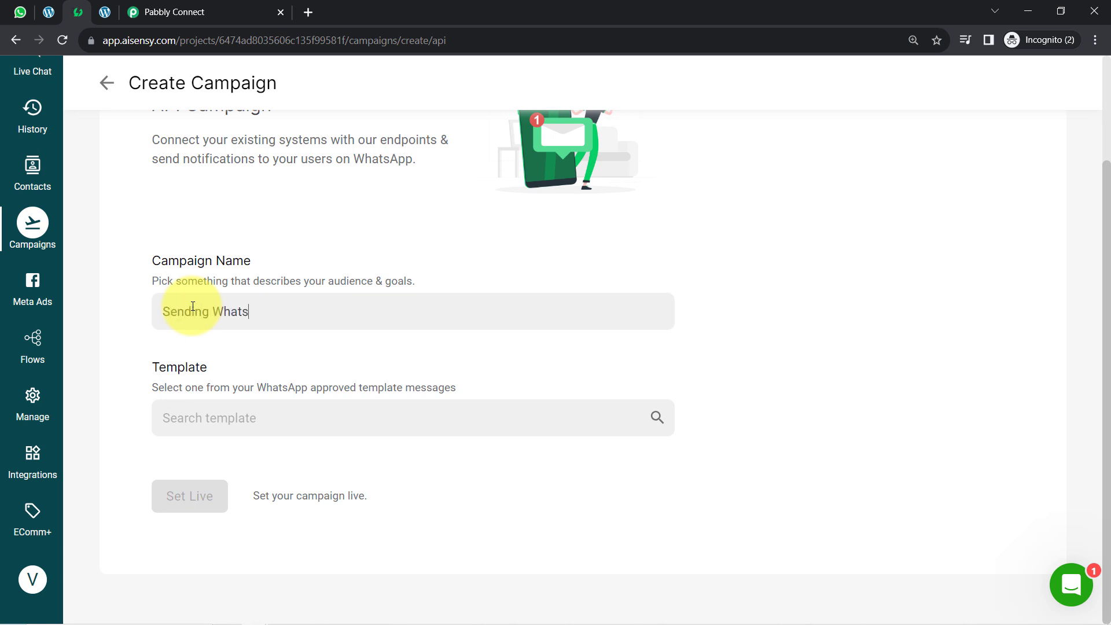
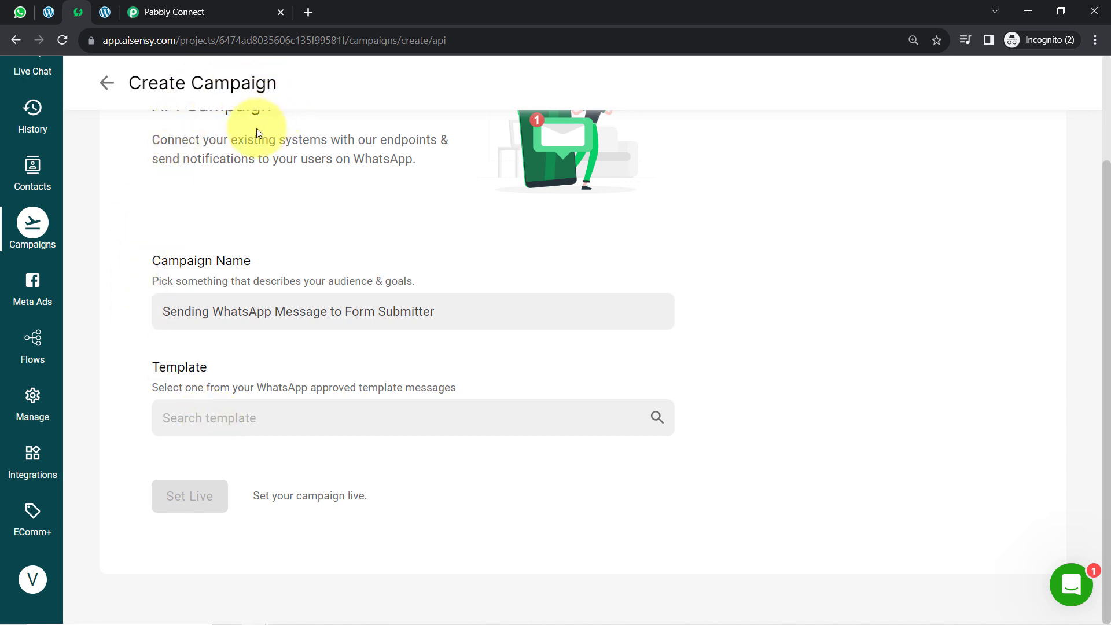
left_click(247, 11)
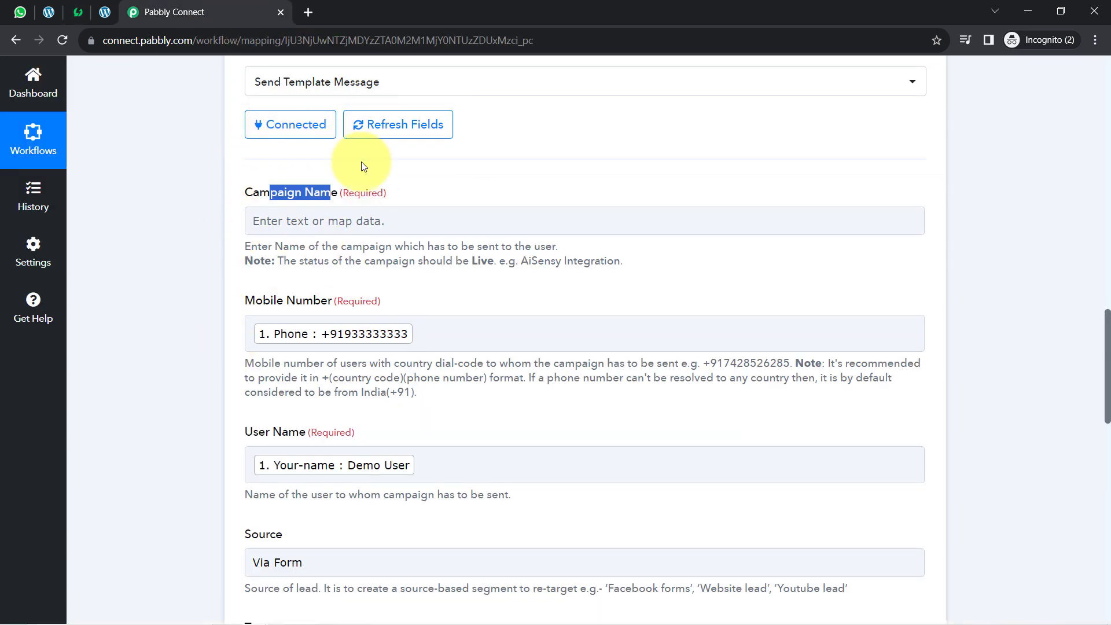
left_click(75, 12)
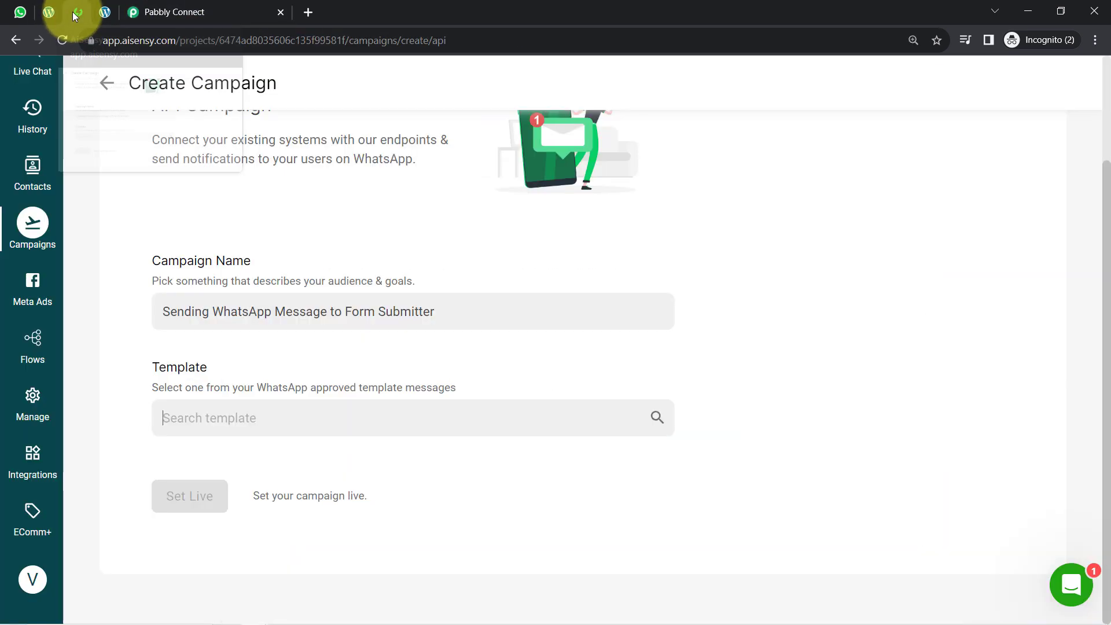
- Choose the form_submission template for the campaign, set the campaign live and go to it
left_click(639, 411)
left_click(639, 412)
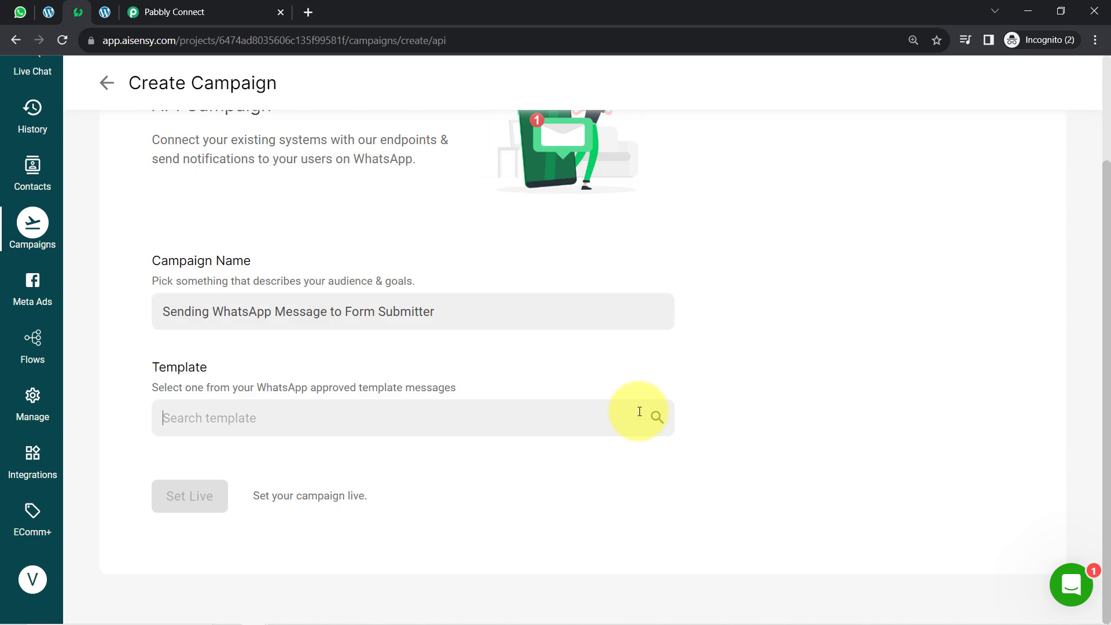
left_click(639, 411)
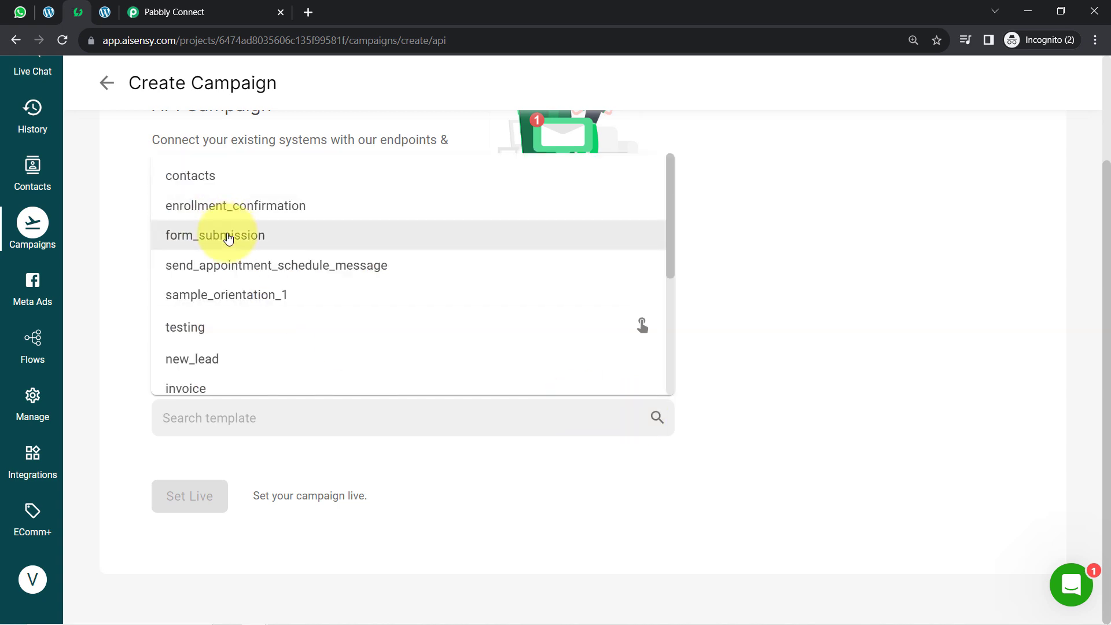
left_click(229, 236)
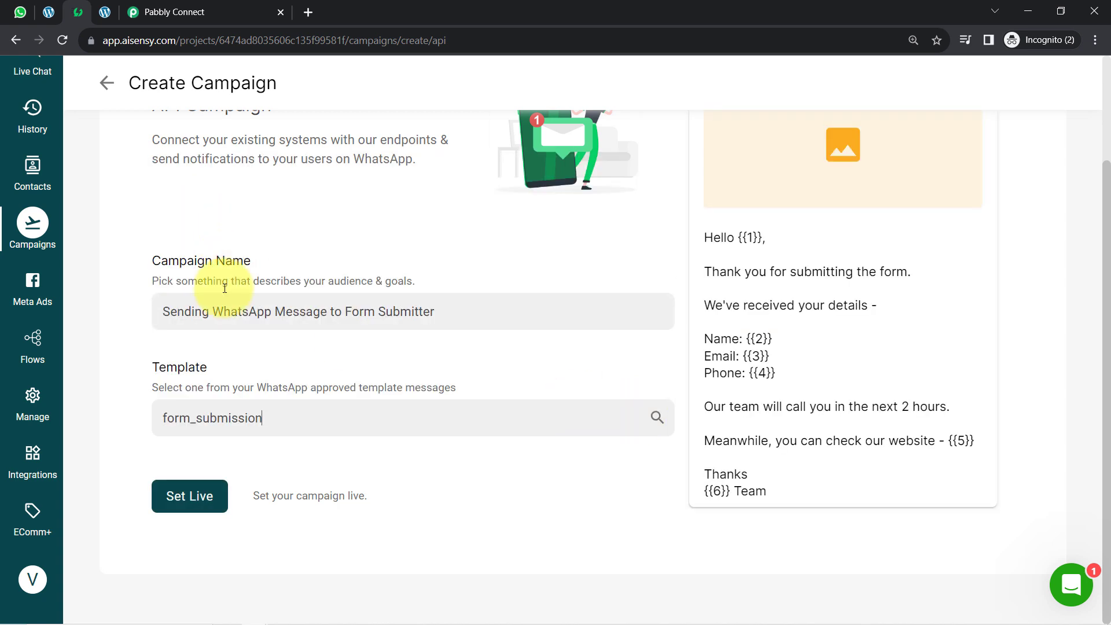
left_click(181, 497)
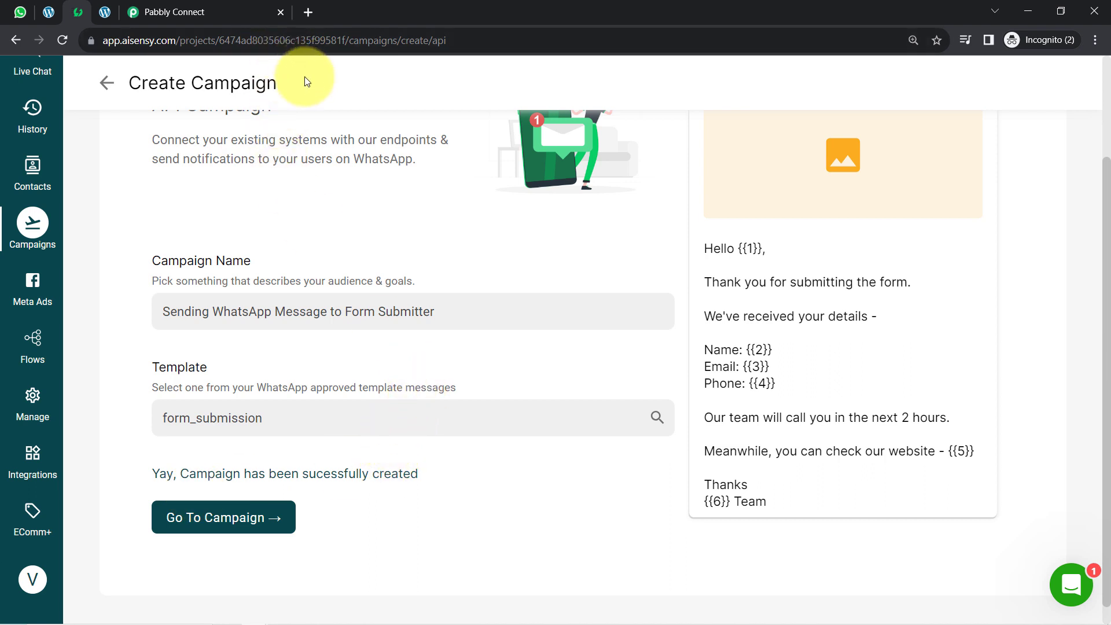
left_click(194, 516)
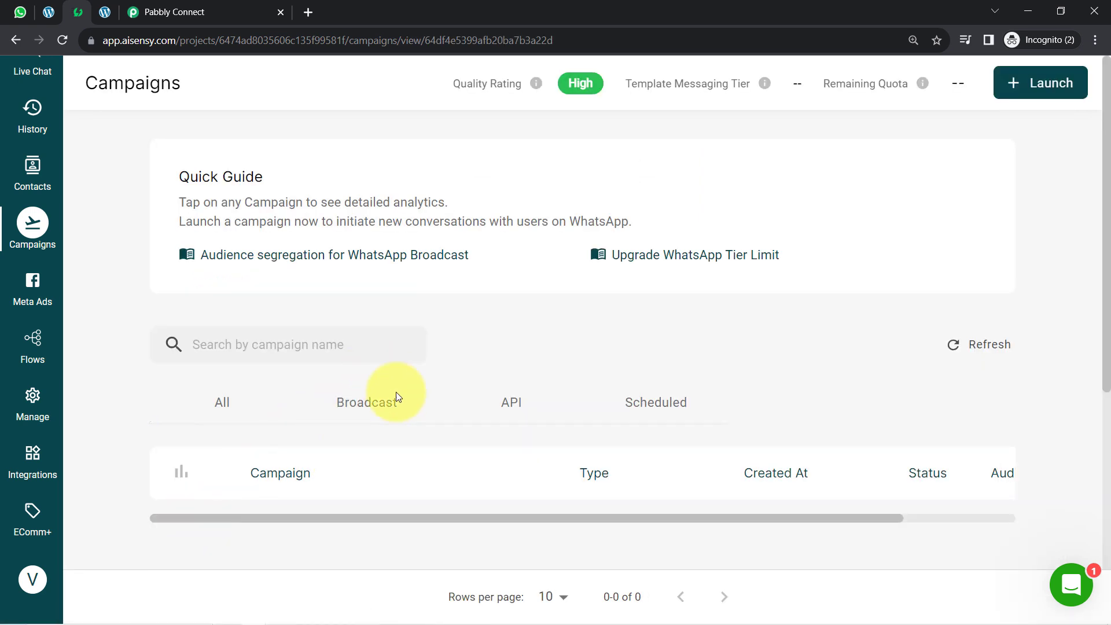
- Open the "Sending WhatsApp Message to Form Submitter" campaign from AiSensy's campaign list and copy its name
left_click(29, 225)
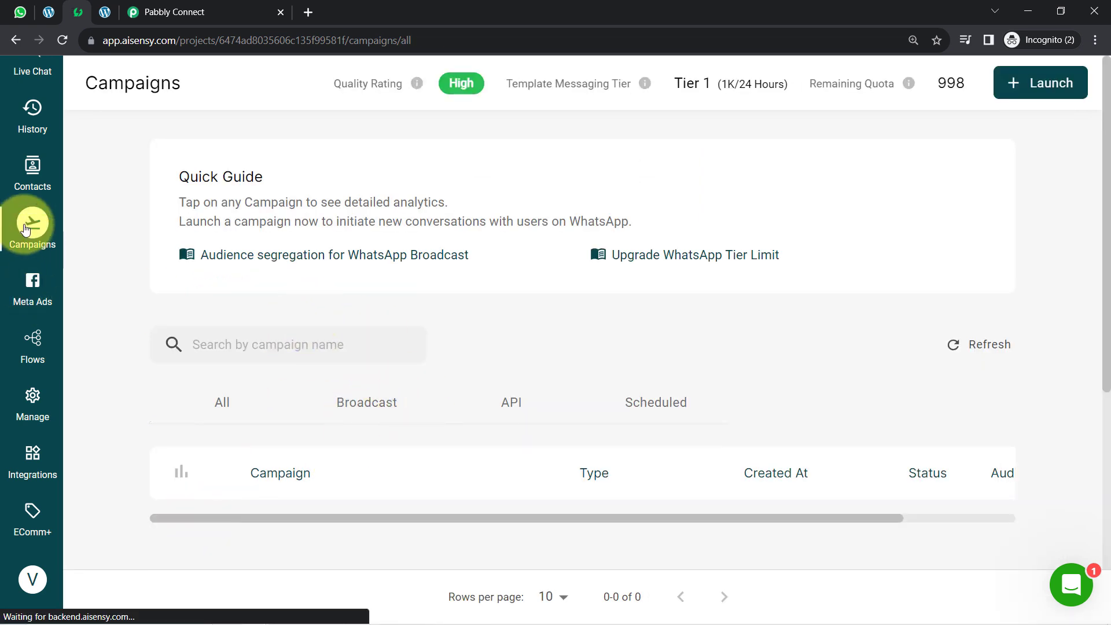
scroll(363, 310, "down", 4)
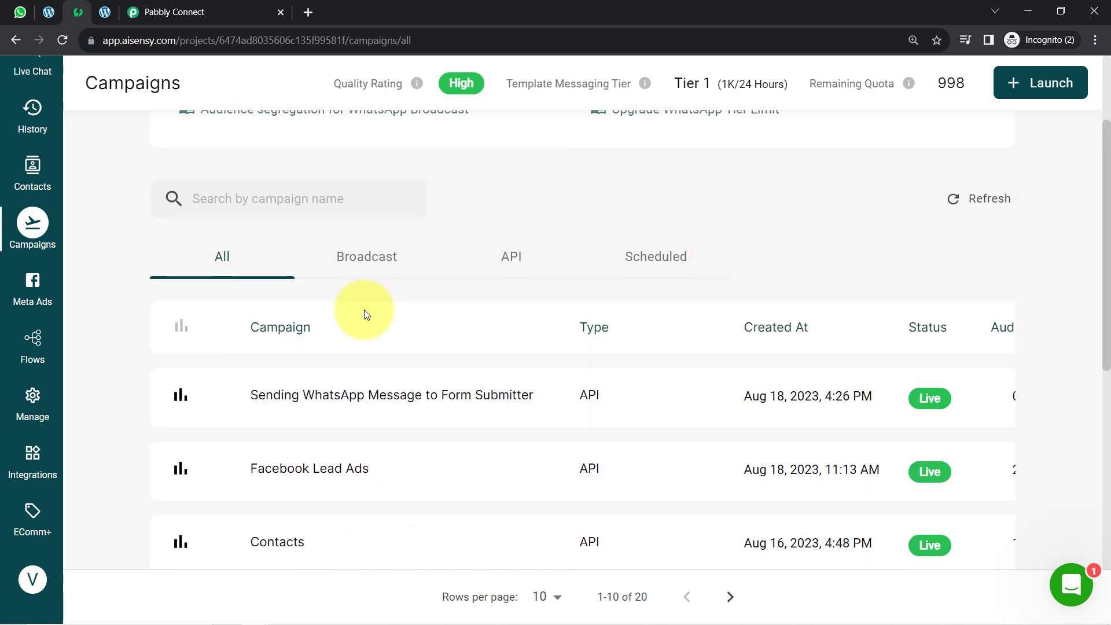
left_click(340, 322)
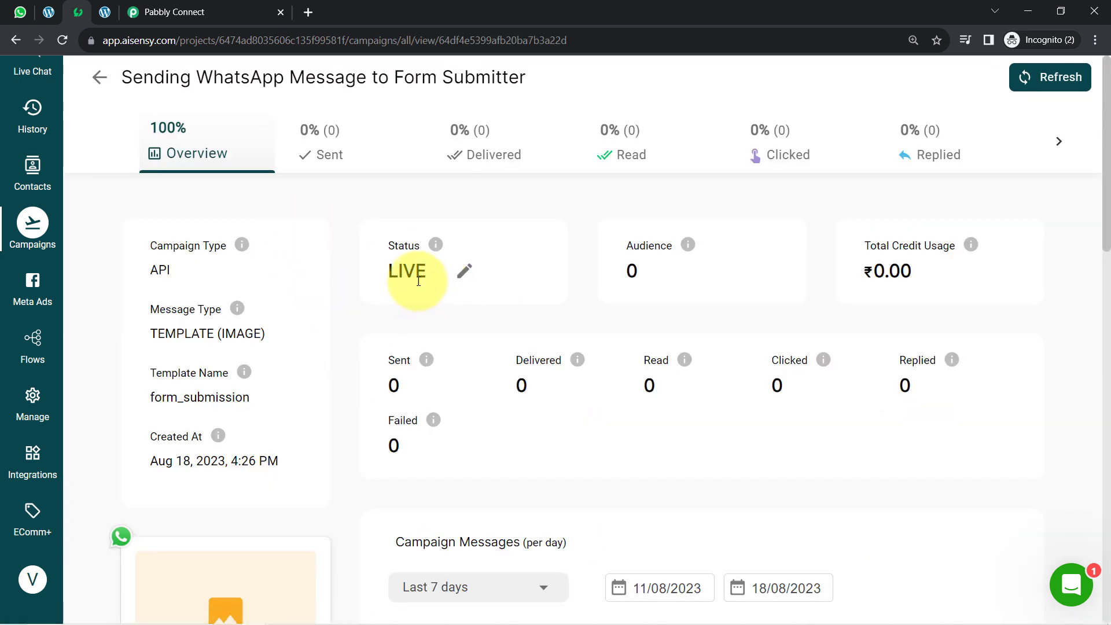
left_click_drag(526, 78, 116, 89)
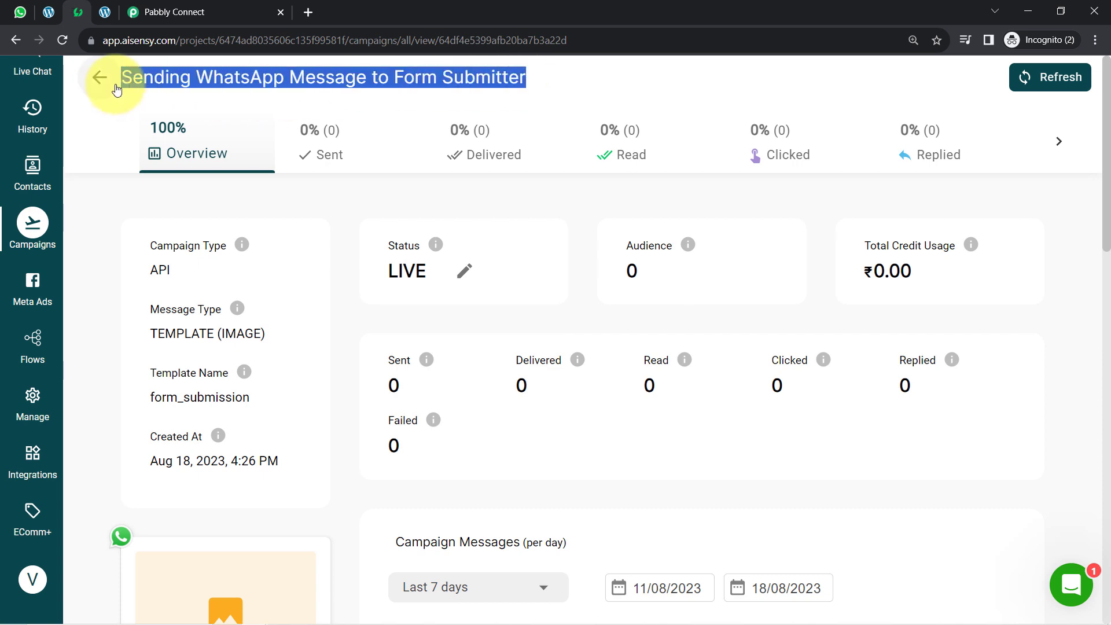
- Switch to Pabbly Connect and fill the Campaign Name with "Sending WhatsApp Message to Form Submitter Refresh"
left_click(165, 12)
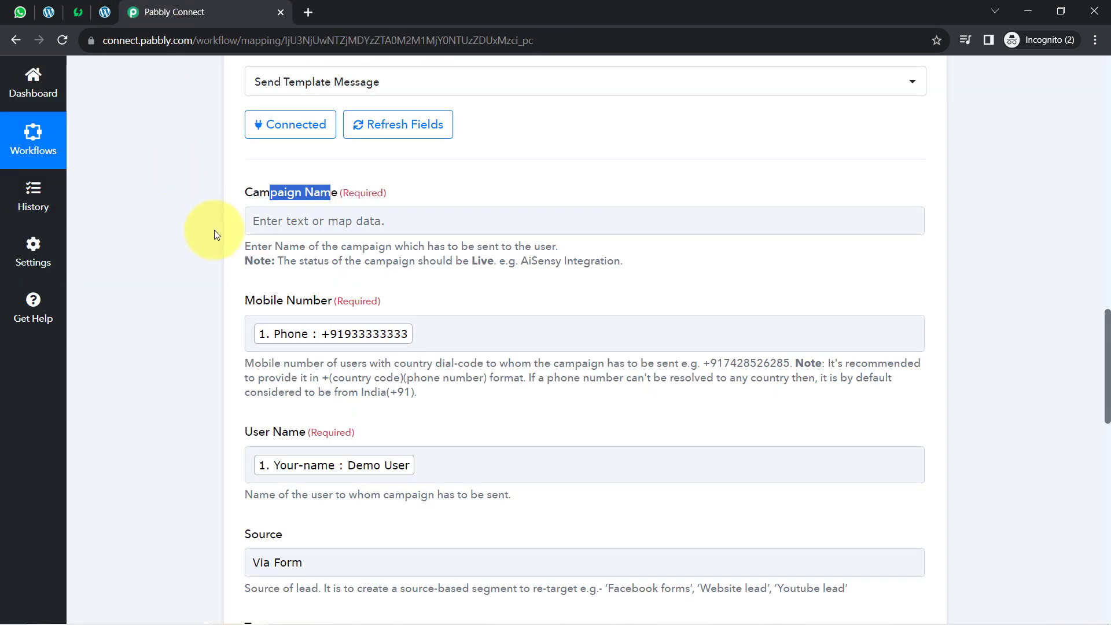
left_click(251, 220)
type("Sending WhatsApp Message to Form Submitter Refresh")
left_click(196, 310)
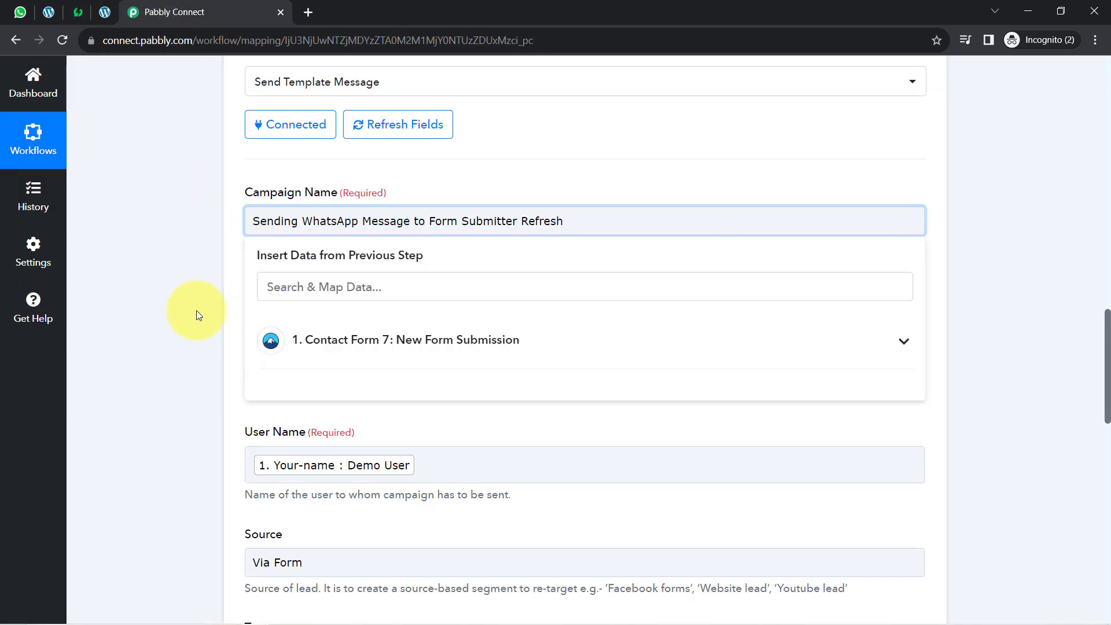
- Replace the mapped phone value in the Mobile Number field with a directly entered number starting with +91
scroll(197, 313, "down", 2)
scroll(198, 396, "down", 8)
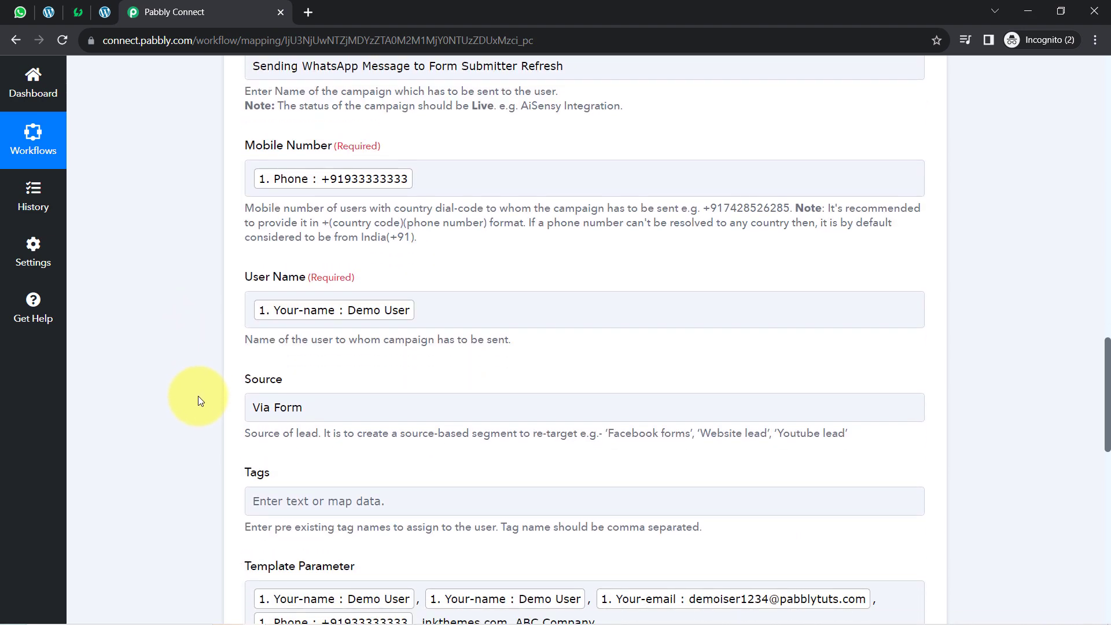
scroll(197, 400, "down", 4)
scroll(199, 272, "up", 8)
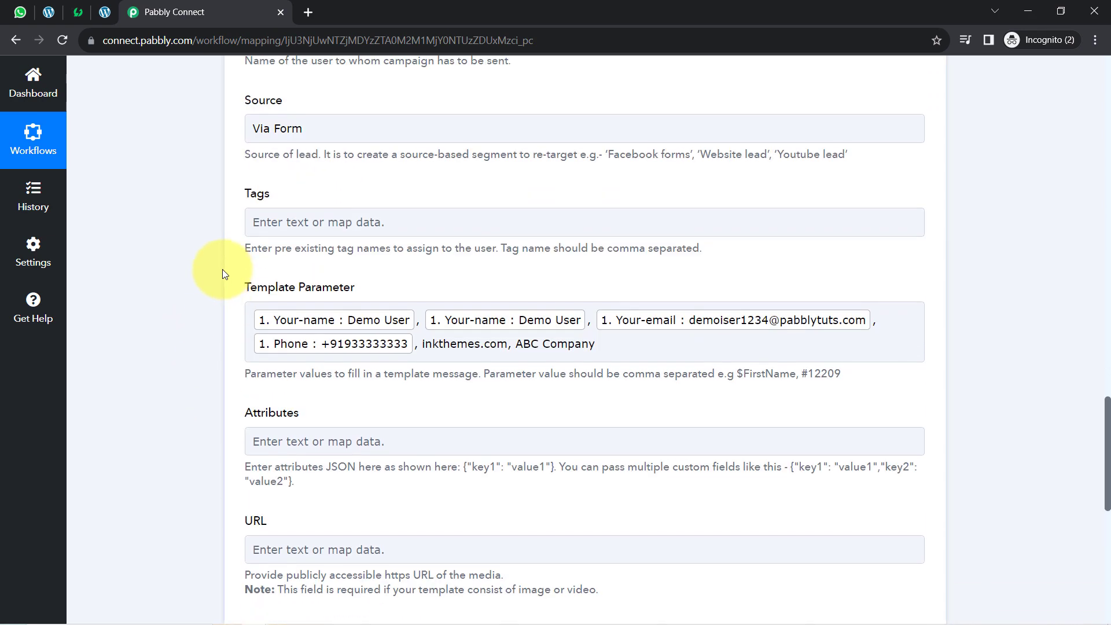
scroll(197, 208, "up", 5)
left_click(455, 114)
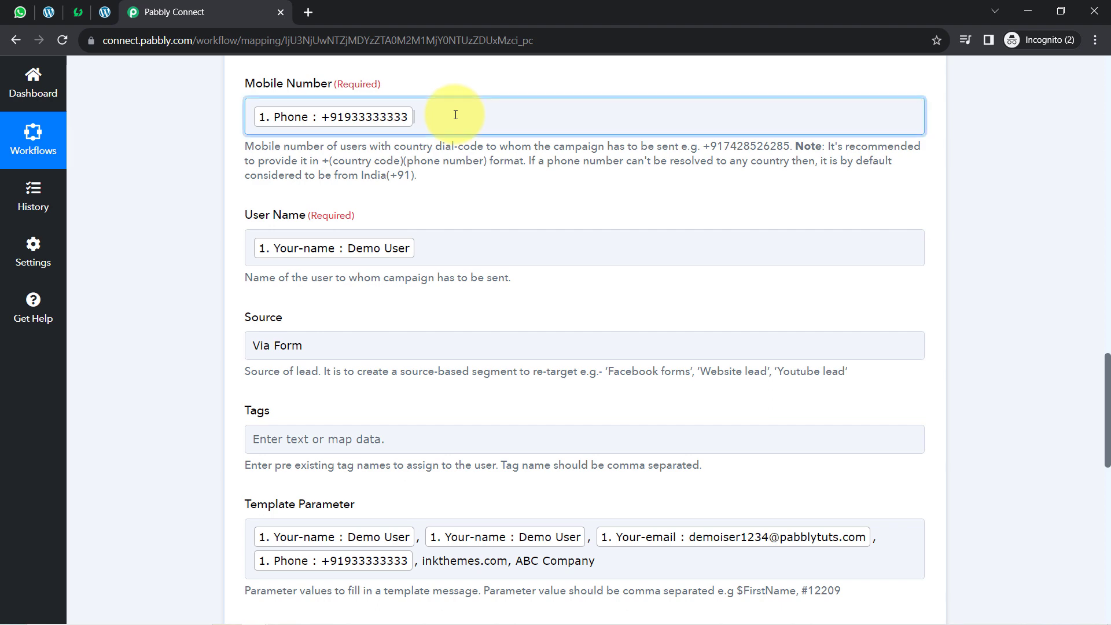
key("BackSpace")
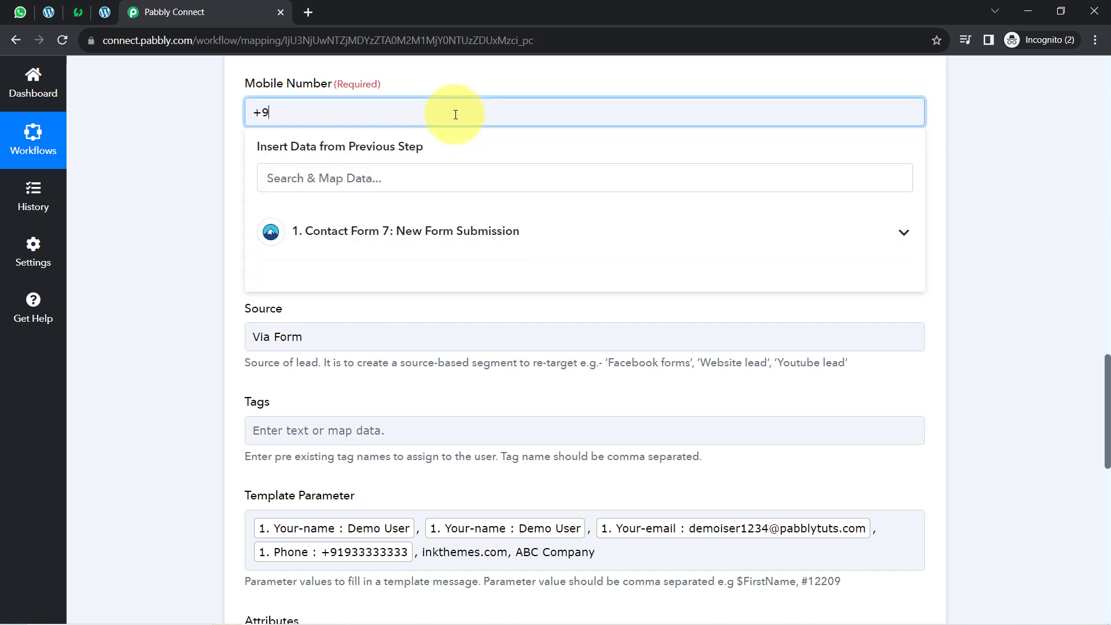
- Switch to WhatsApp Web and delete the Pabbly Team chat
left_click(21, 11)
left_click(1081, 82)
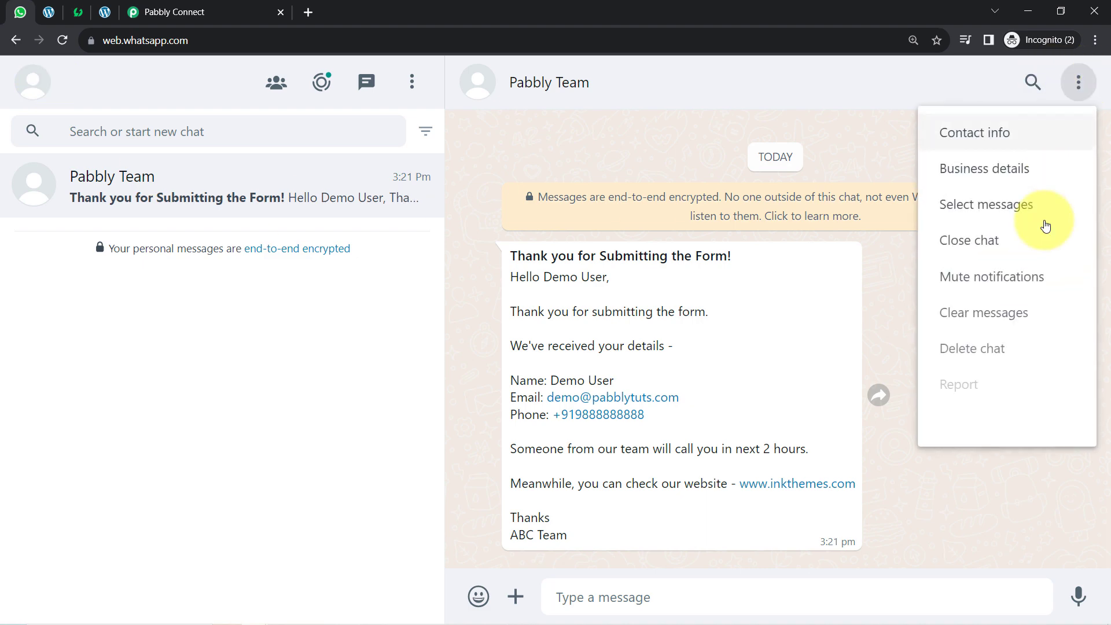
left_click(976, 354)
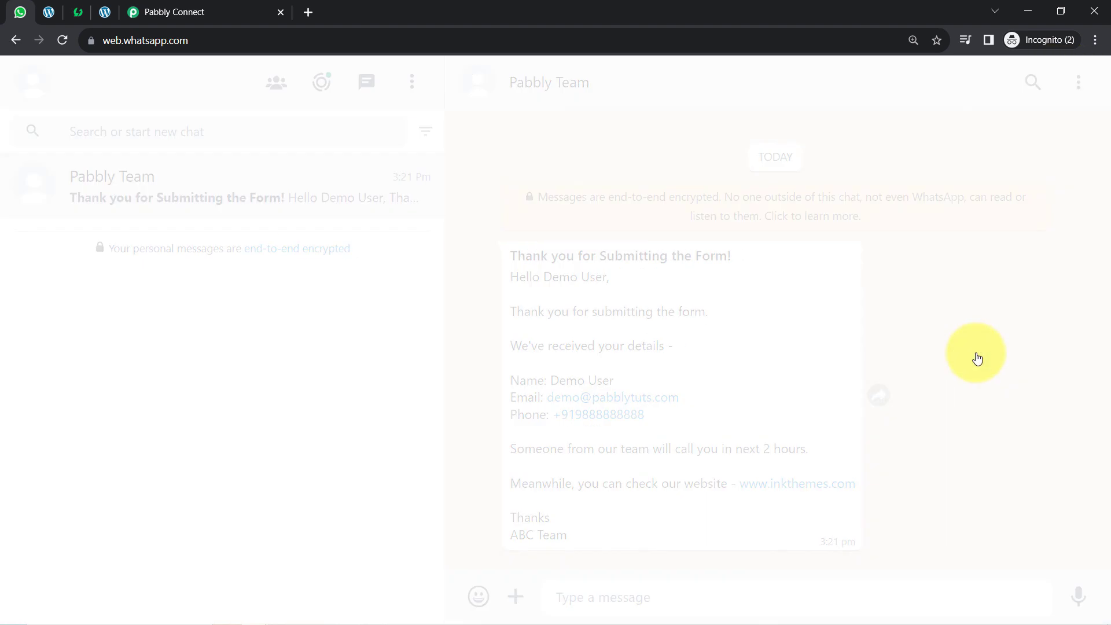
left_click(734, 401)
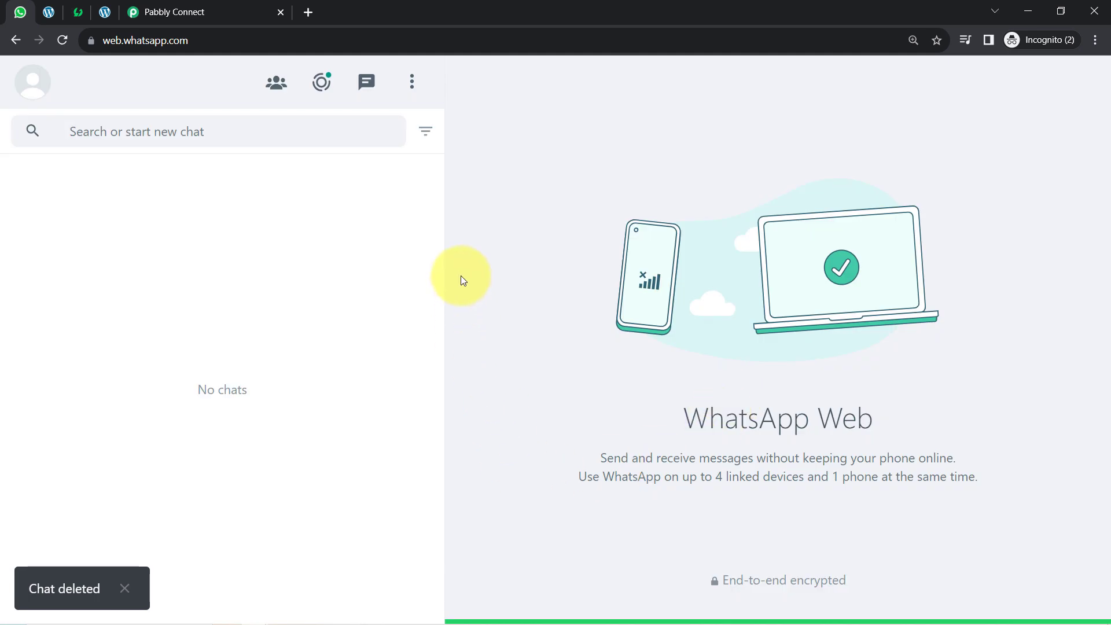
- Return to Pabbly Connect, save the AiSensy action with a test request and check the error message in the response
left_click(271, 9)
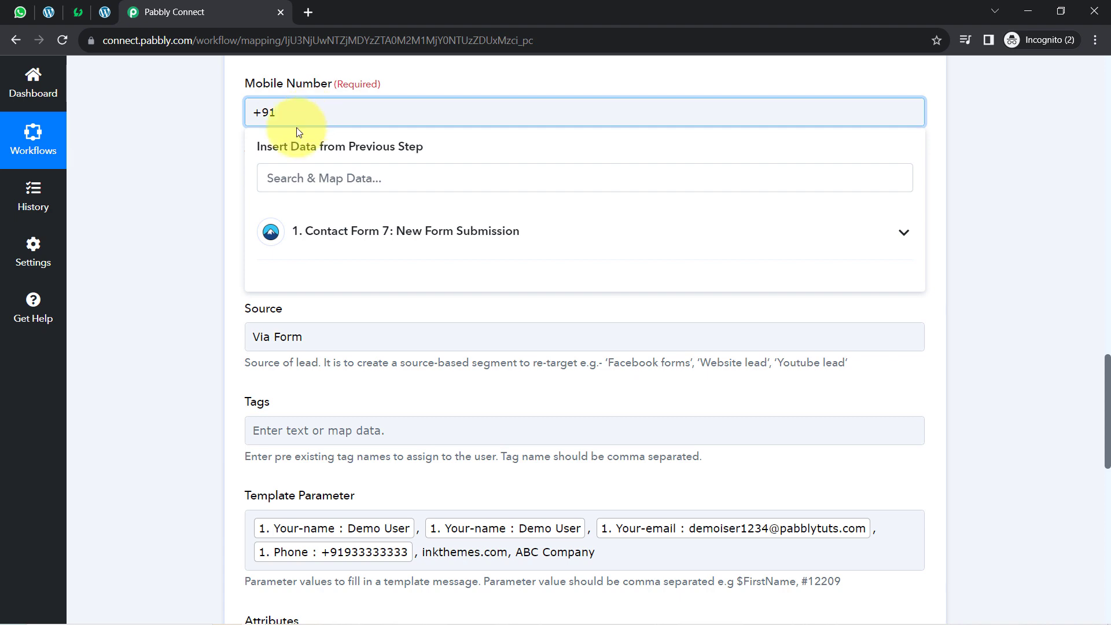
left_click(196, 328)
scroll(243, 370, "down", 9)
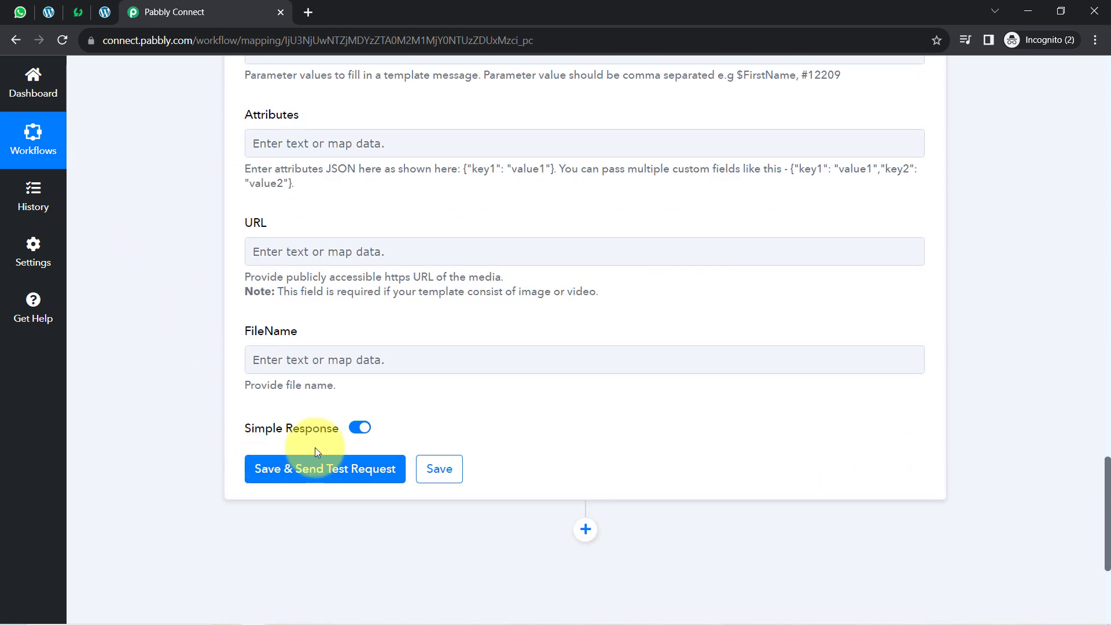
scroll(219, 312, "up", 7)
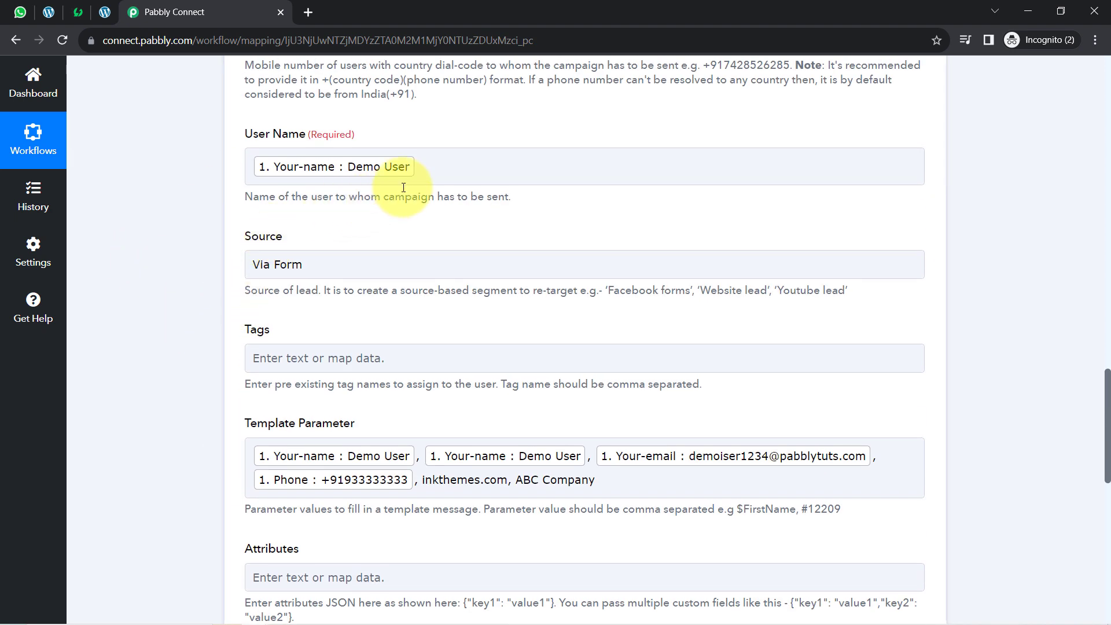
scroll(1091, 459, "down", 6)
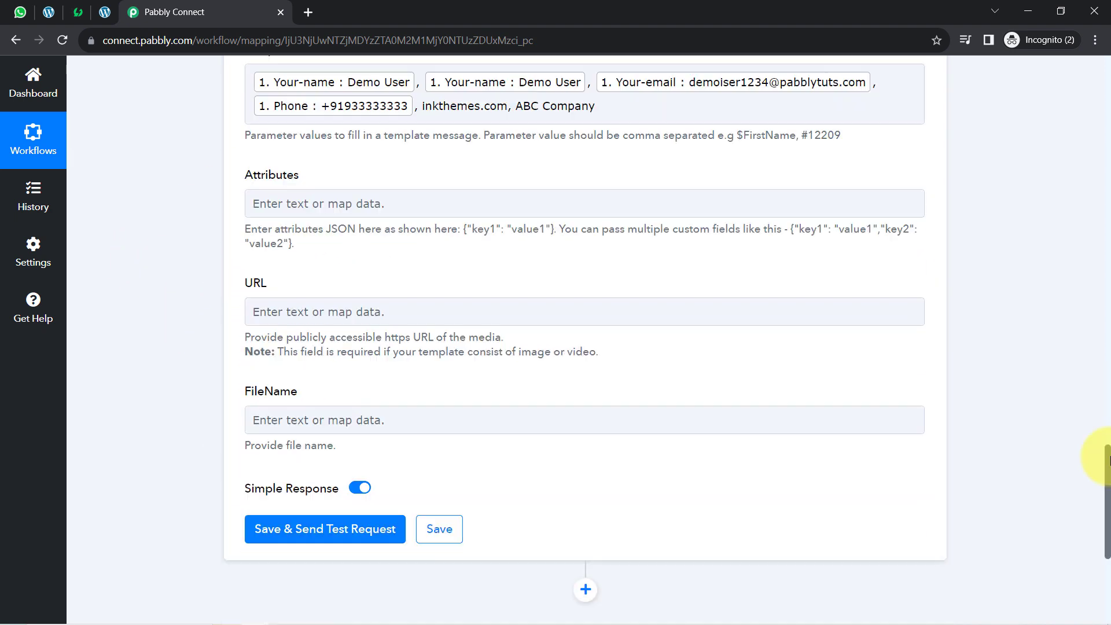
left_click(310, 536)
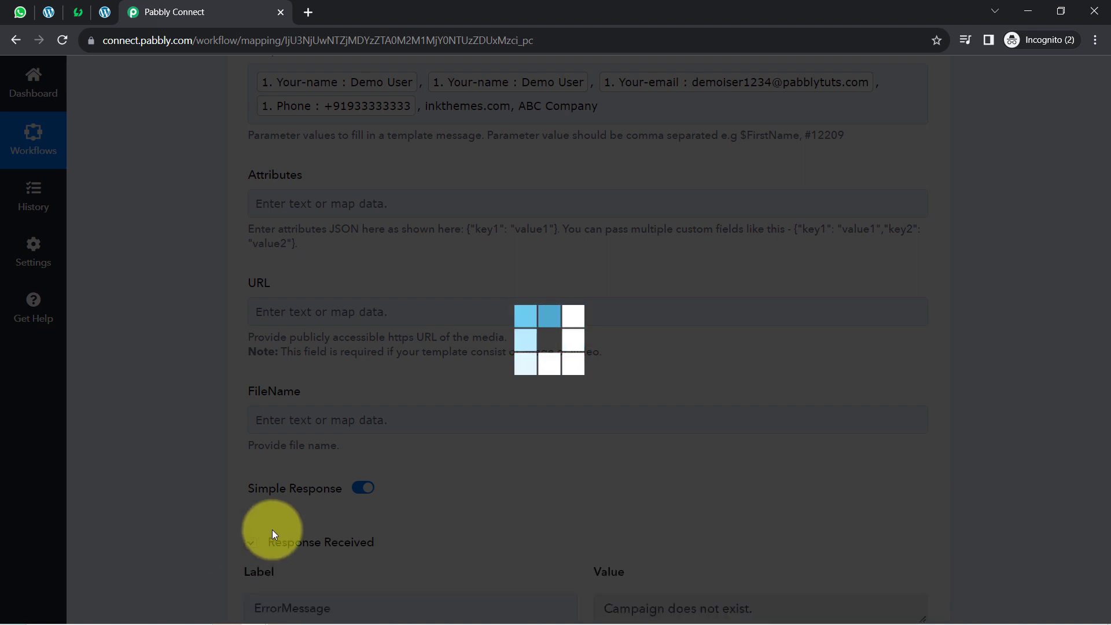
scroll(245, 514, "down", 3)
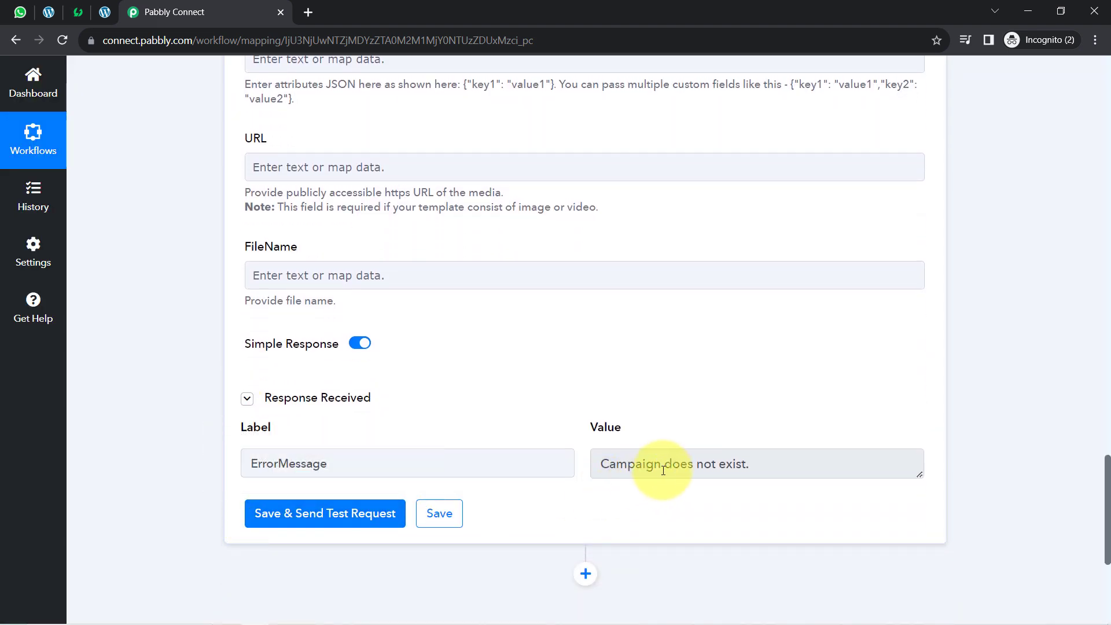
left_click_drag(627, 463, 784, 463)
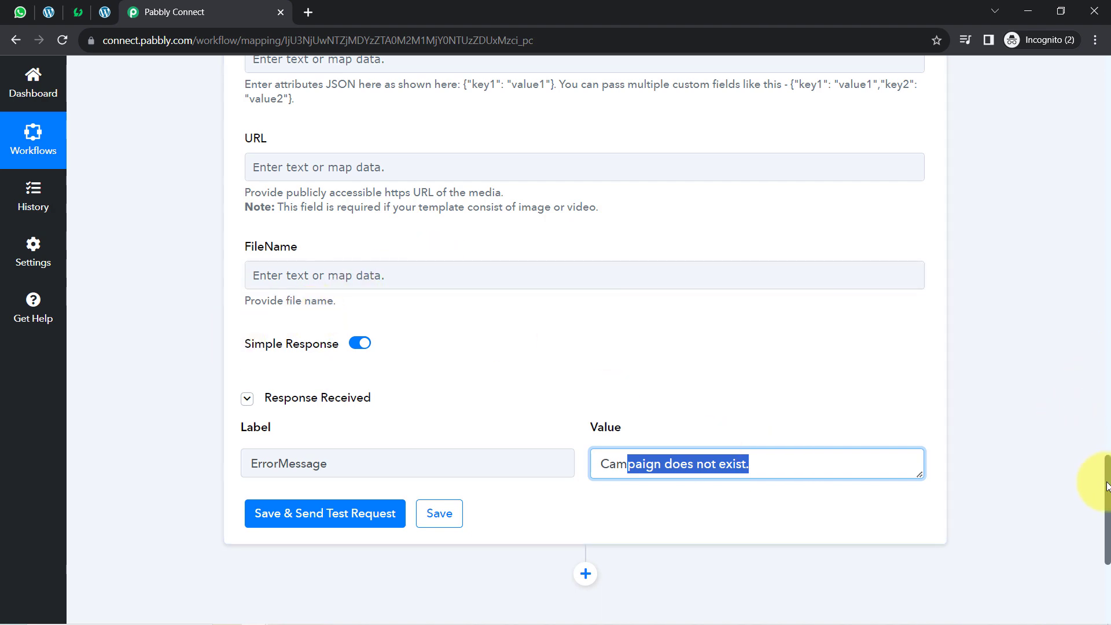
- Remove the trailing word "Refresh" from the Campaign Name, leaving "Sending WhatsApp Message to Form Submitter"
left_click_drag(1107, 486, 1100, 272)
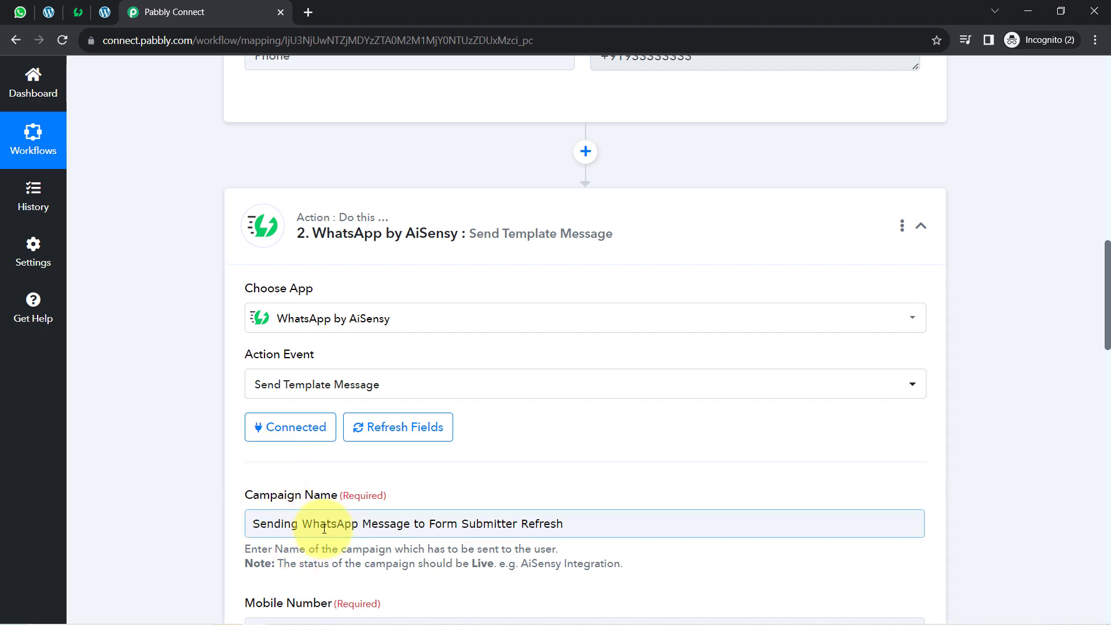
left_click(541, 524)
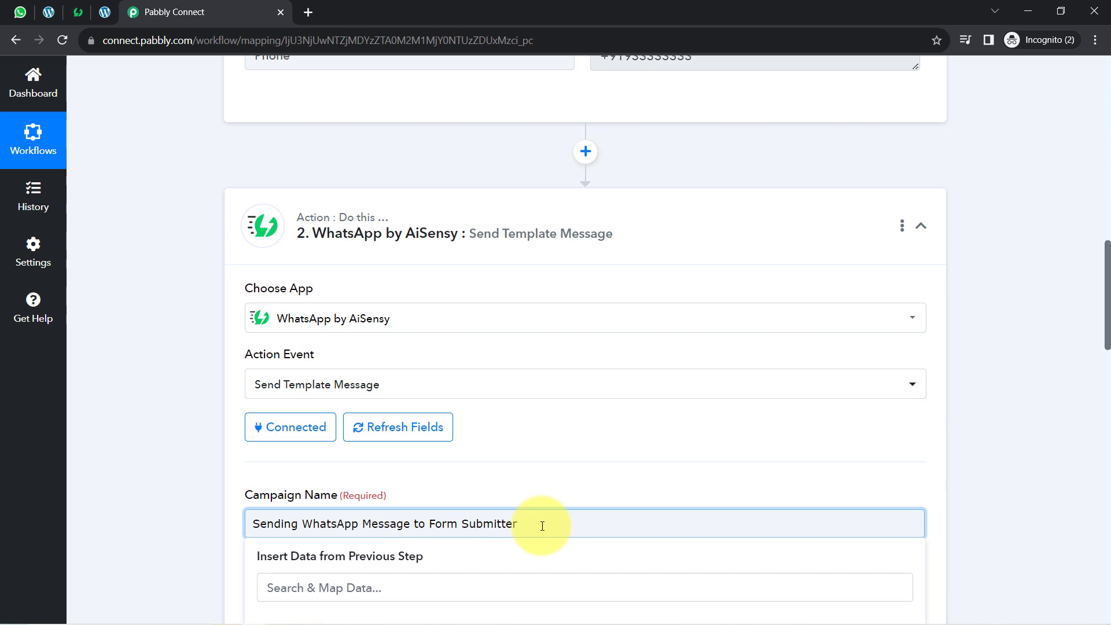
left_click(223, 397)
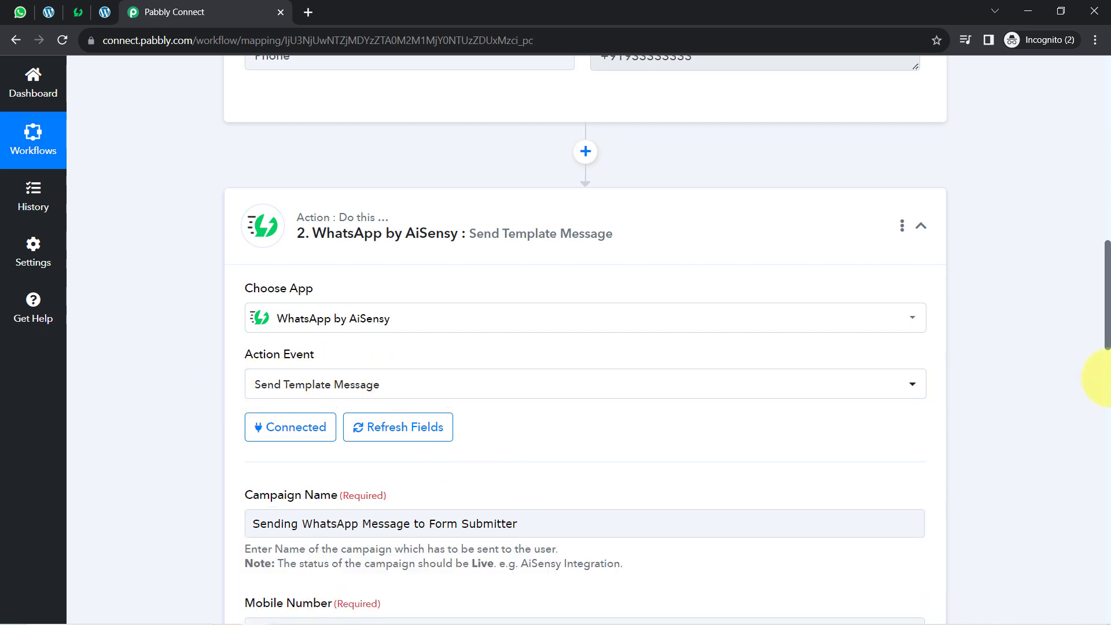
- Save the action and send the test request again with the corrected campaign name, checking the returned error message
left_click_drag(1107, 284, 1086, 520)
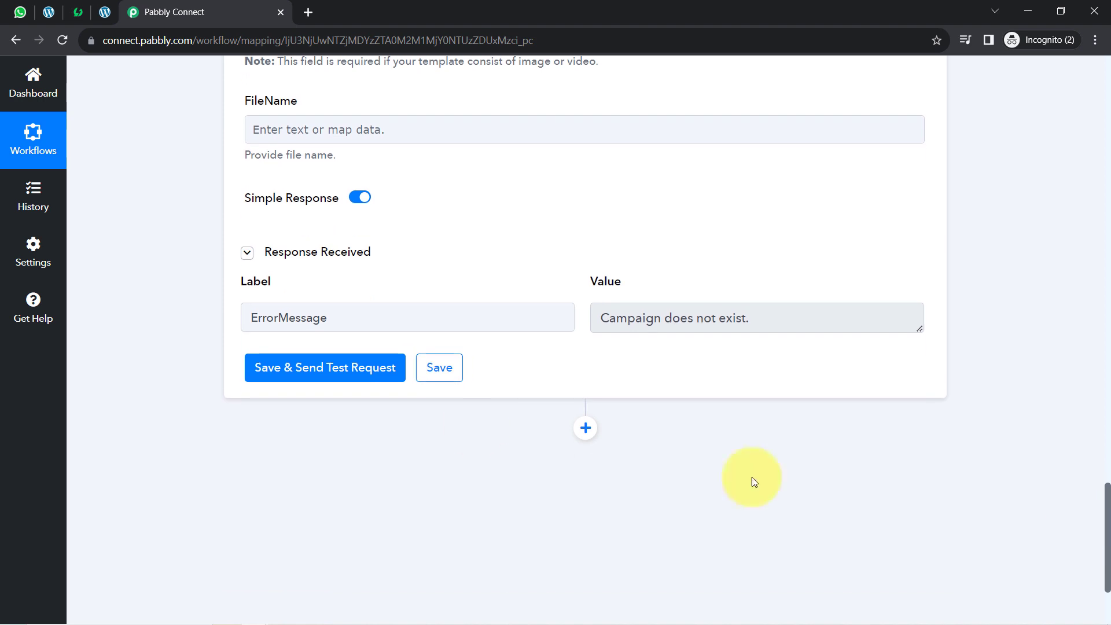
left_click(285, 374)
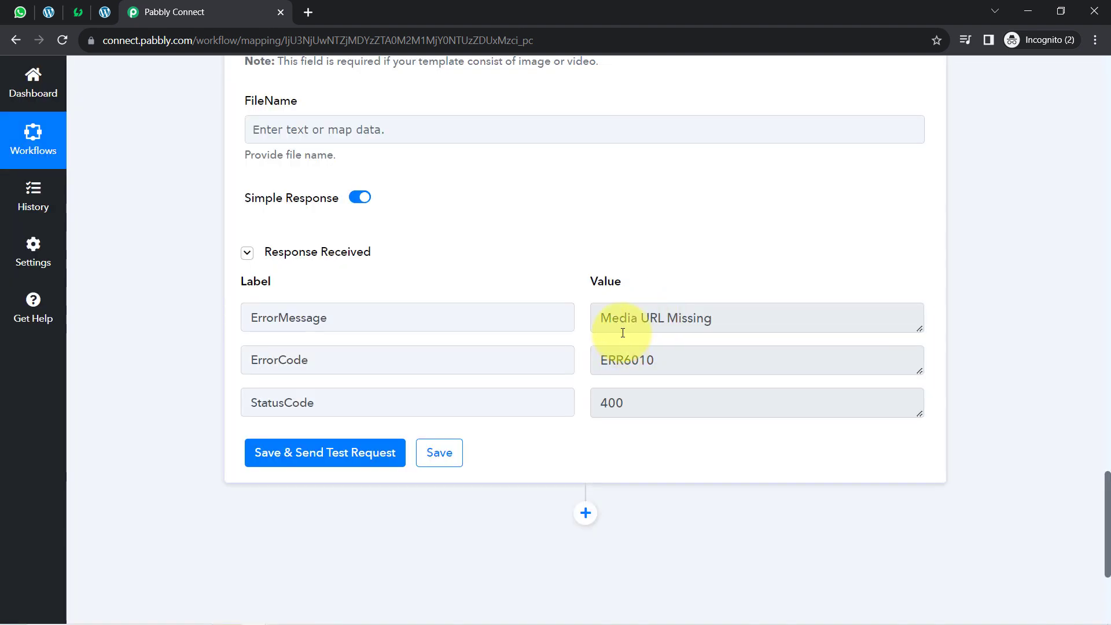
left_click_drag(611, 327, 687, 320)
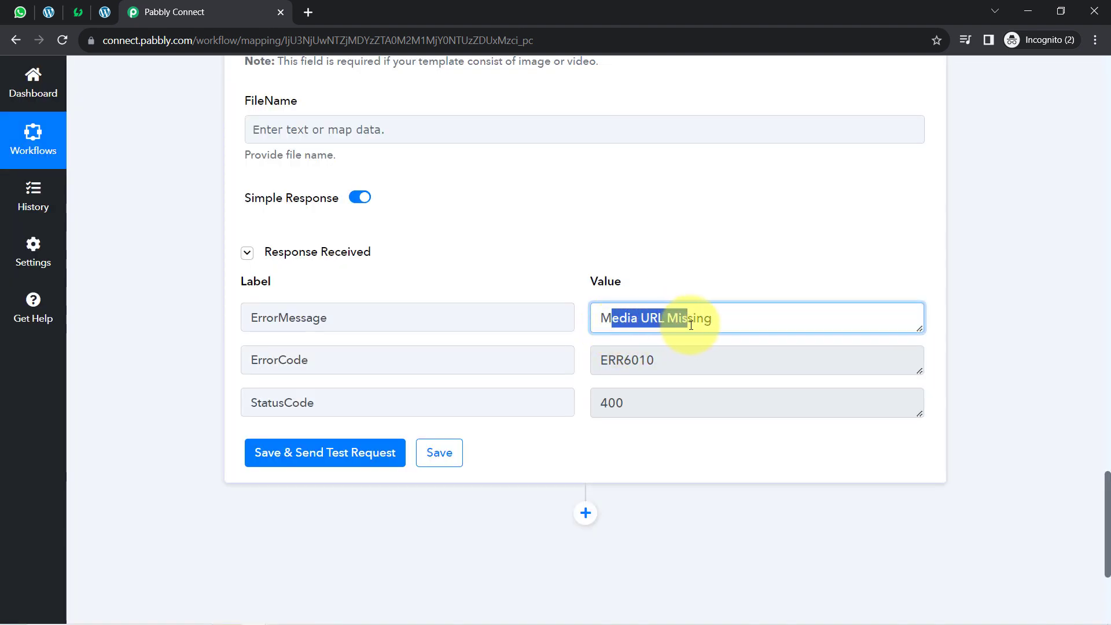
- Switch to AiSensy, preview the approved form_submission template to check its header image, and close the preview
left_click(78, 12)
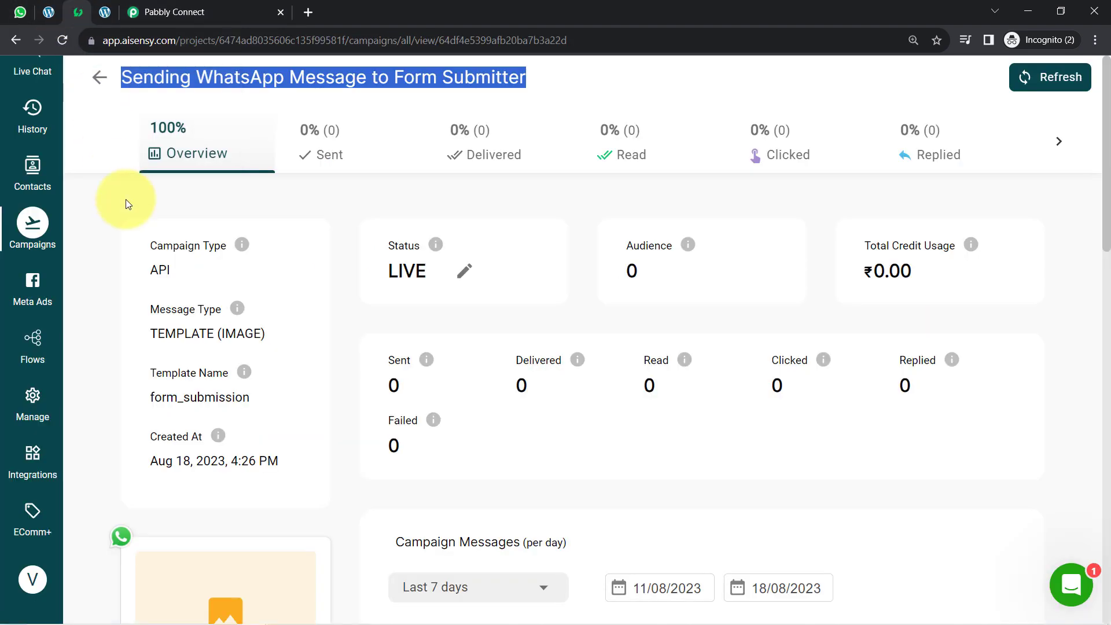
left_click(32, 409)
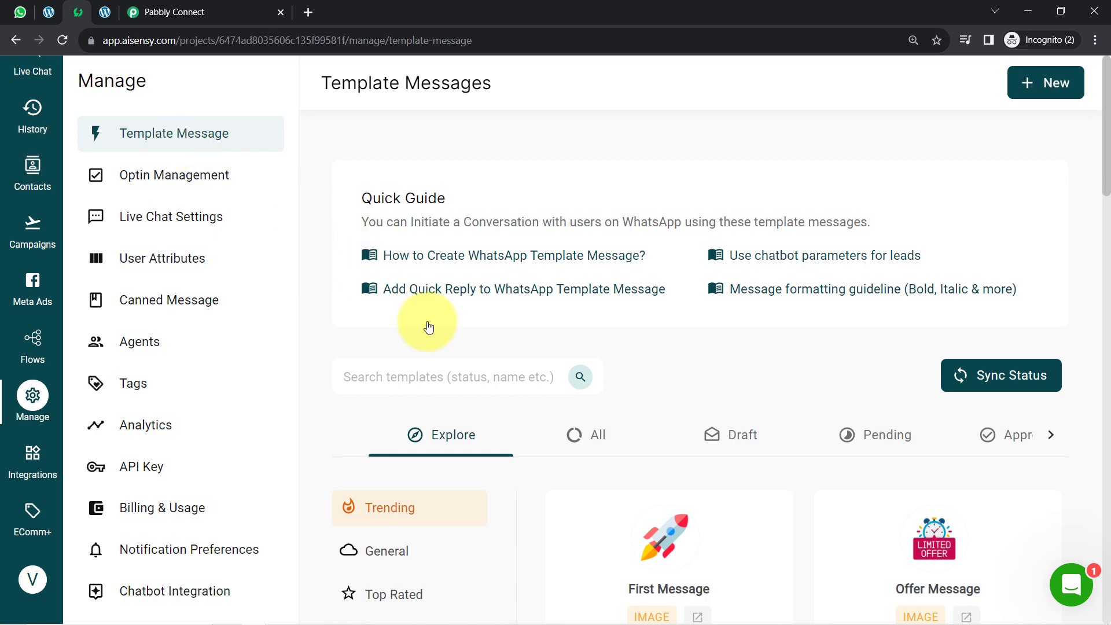
scroll(523, 323, "down", 4)
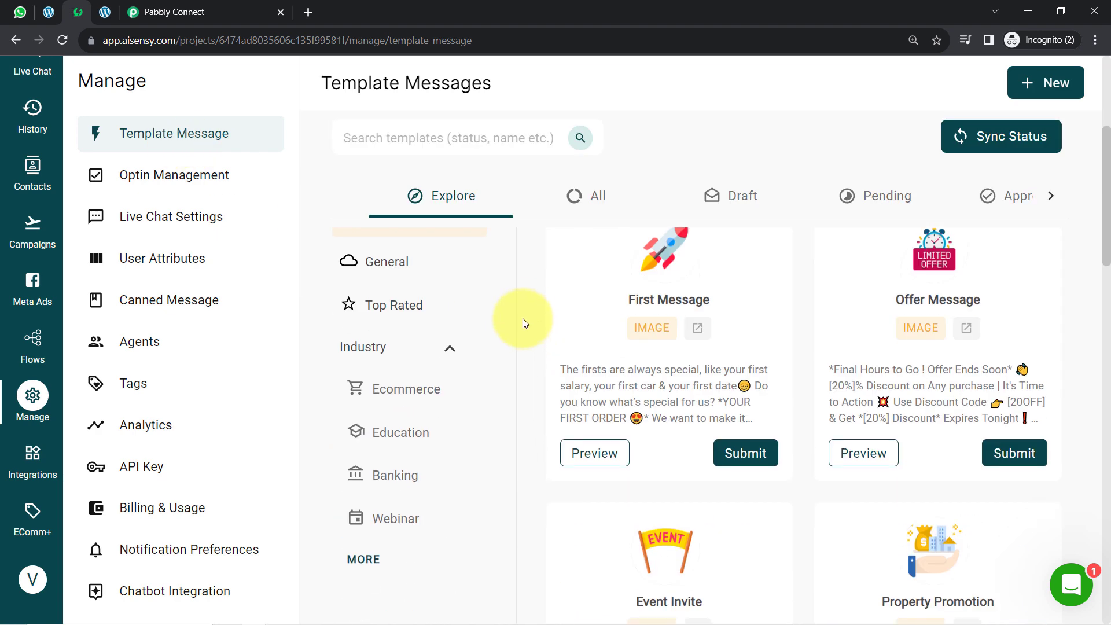
left_click(1004, 203)
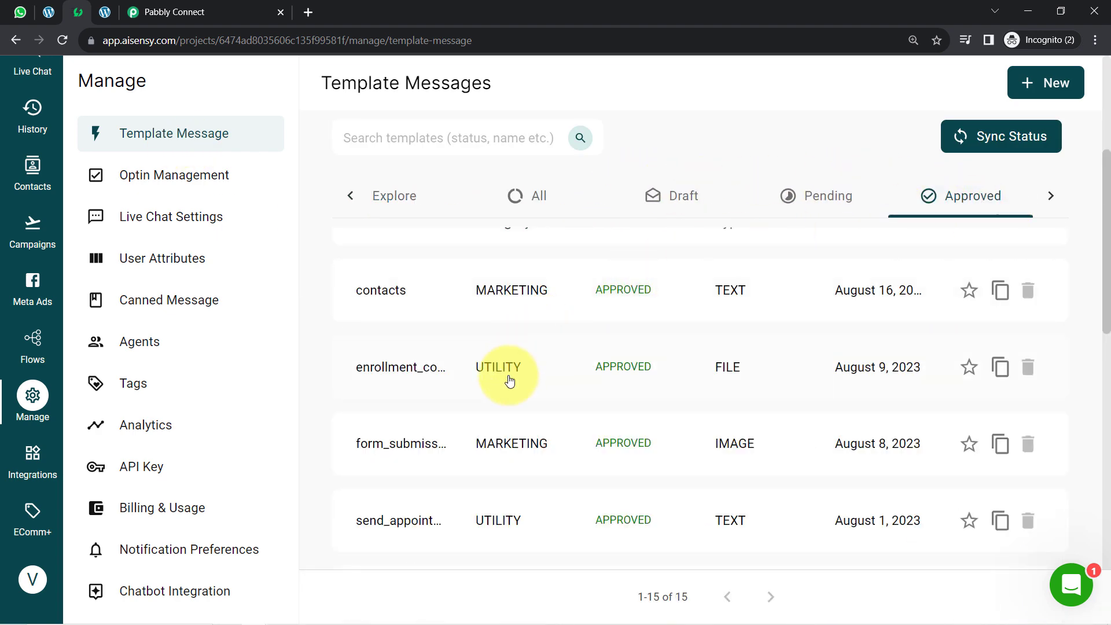
left_click(476, 444)
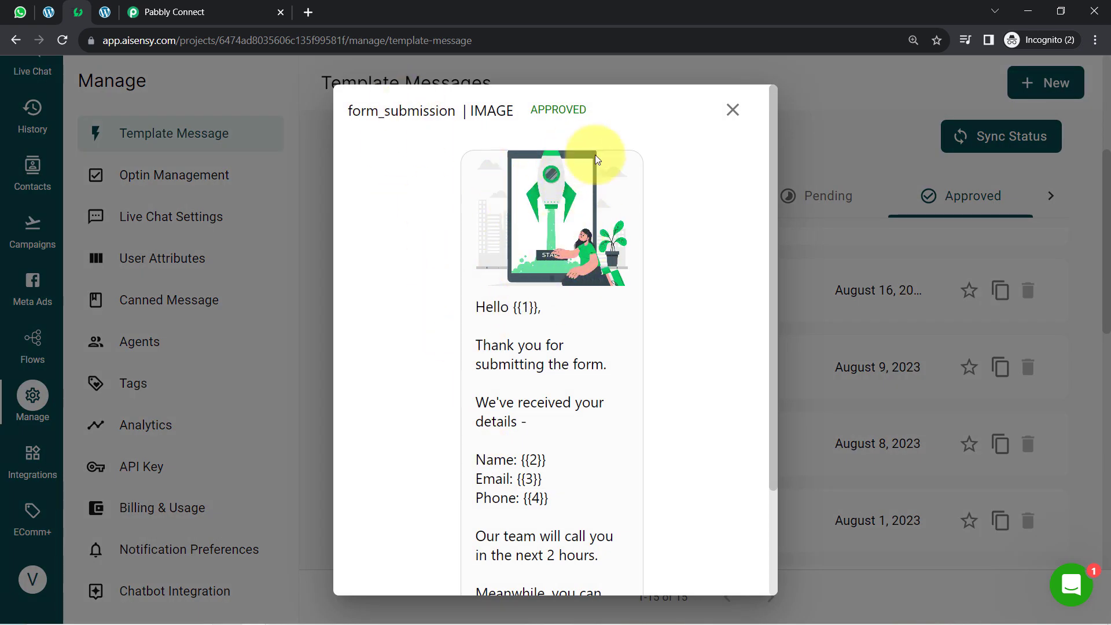
left_click(727, 113)
- Switch back to Pabbly Connect and go to the empty media URL field of the AiSensy action
left_click(155, 11)
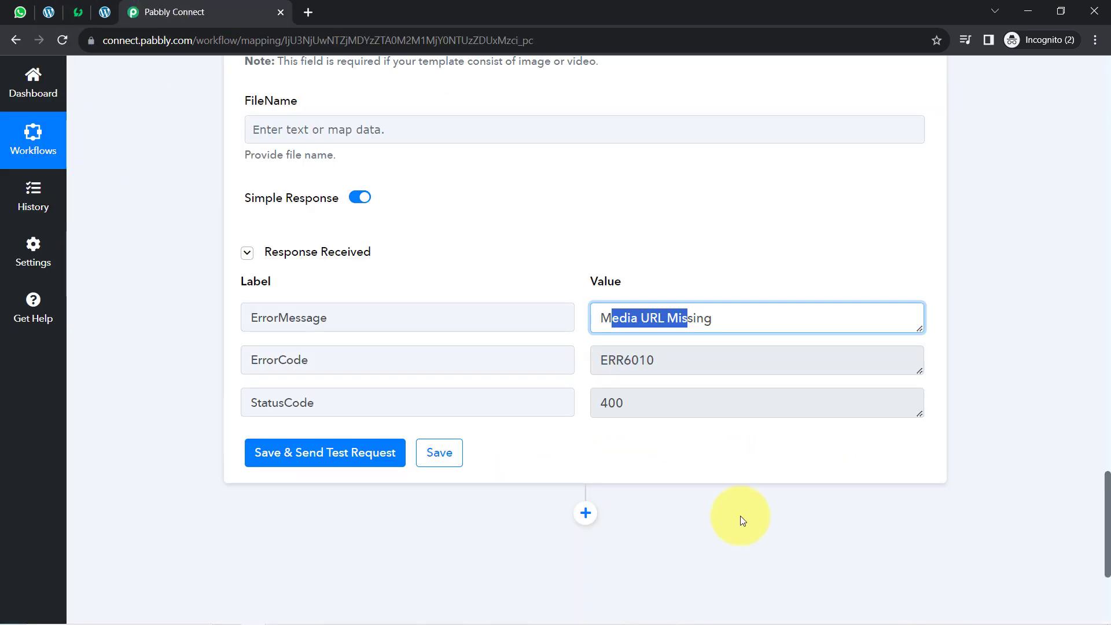
left_click_drag(1107, 553, 1107, 512)
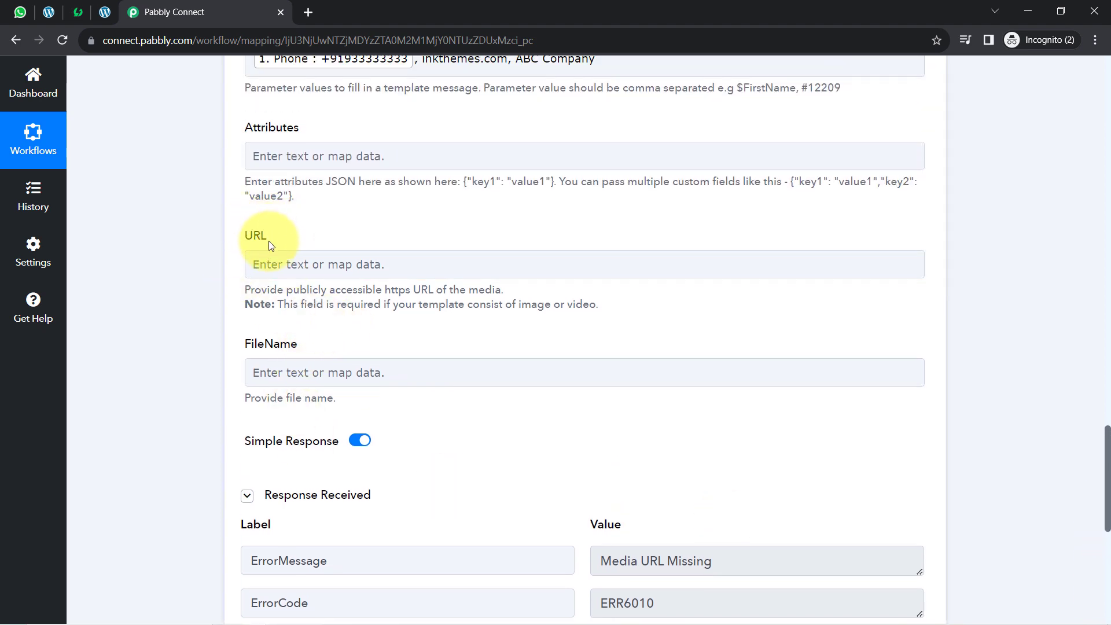
left_click(274, 264)
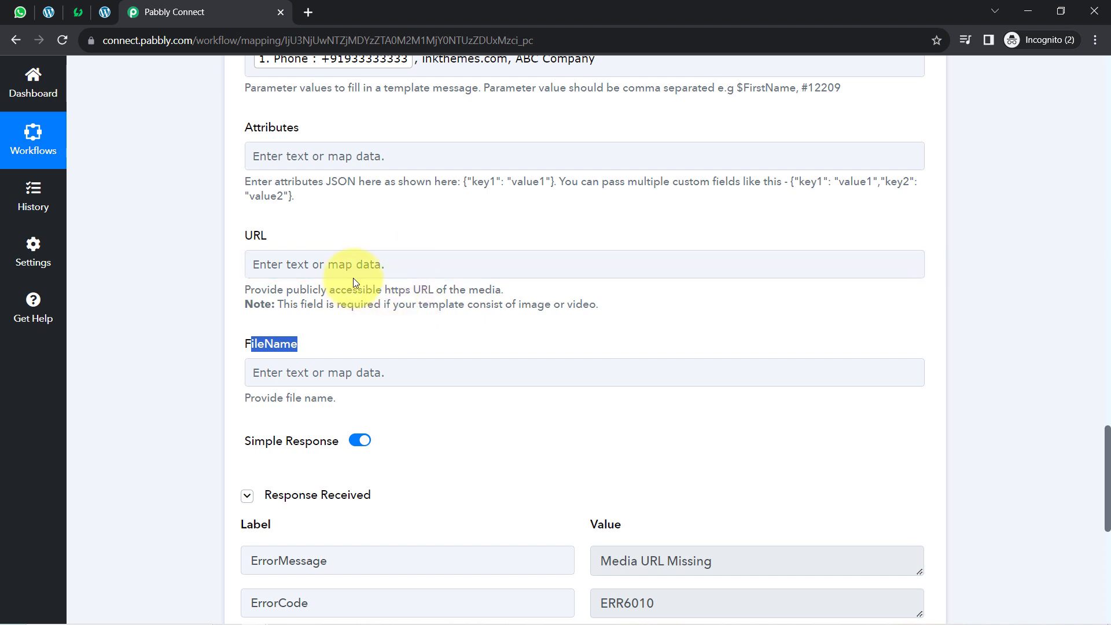
- Cut the Google Drive image link from the Notepad note and open it in a new browser tab to view the picture
key("alt+Tab")
key("ctrl+a")
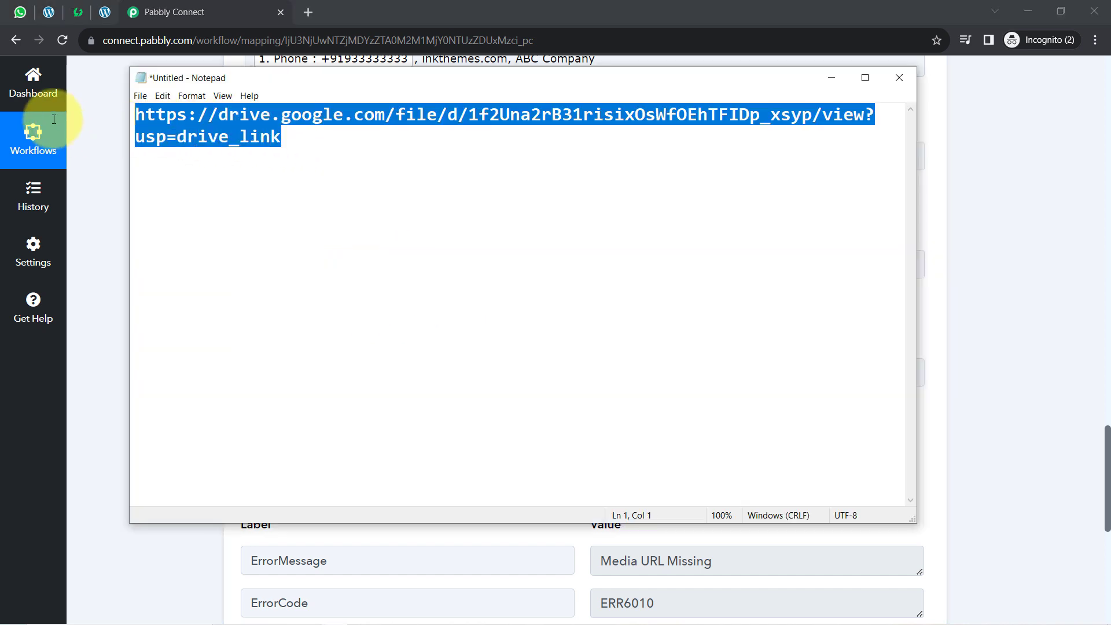
key("ctrl+x")
left_click(300, 8)
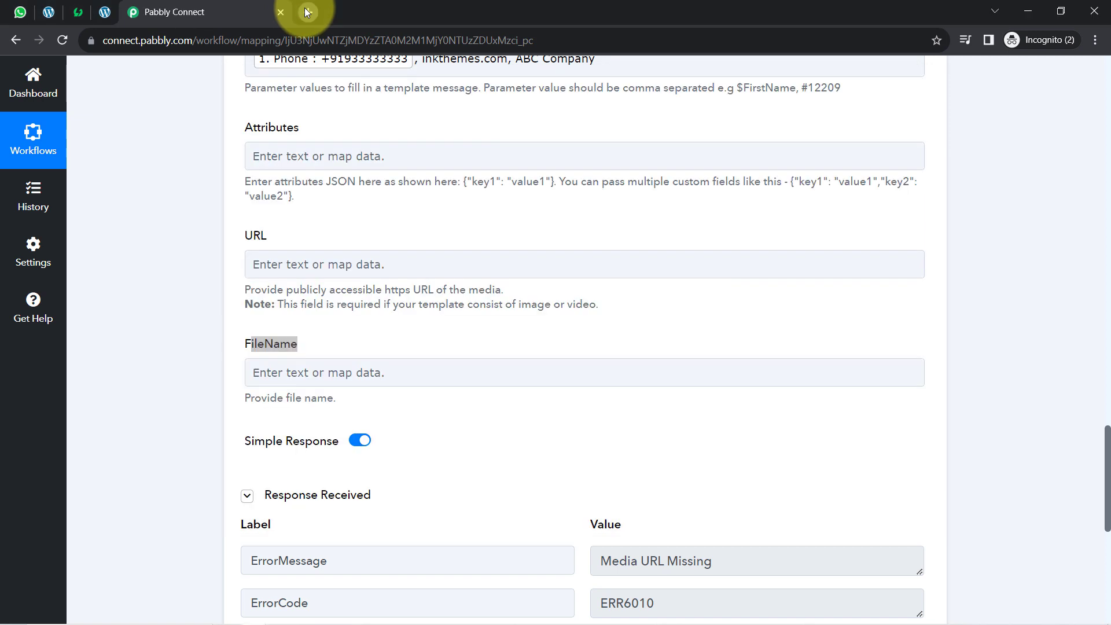
left_click(306, 11)
key("ctrl+v")
key("Return")
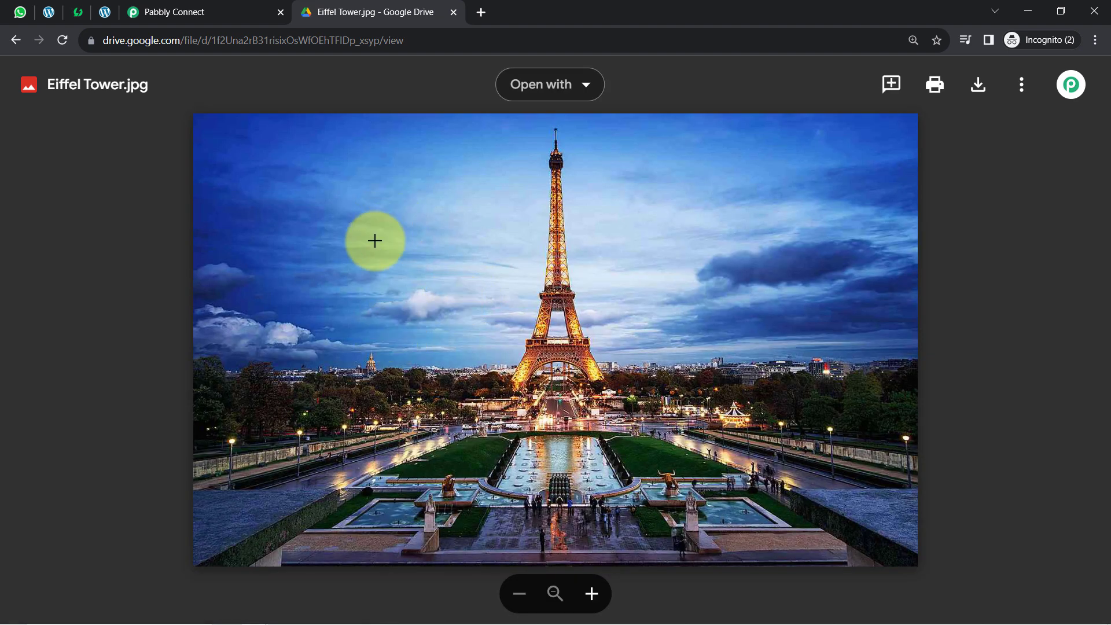
- Return to Pabbly Connect and paste the Google Drive link into the AiSensy action's URL field, leaving FileName empty
left_click(152, 12)
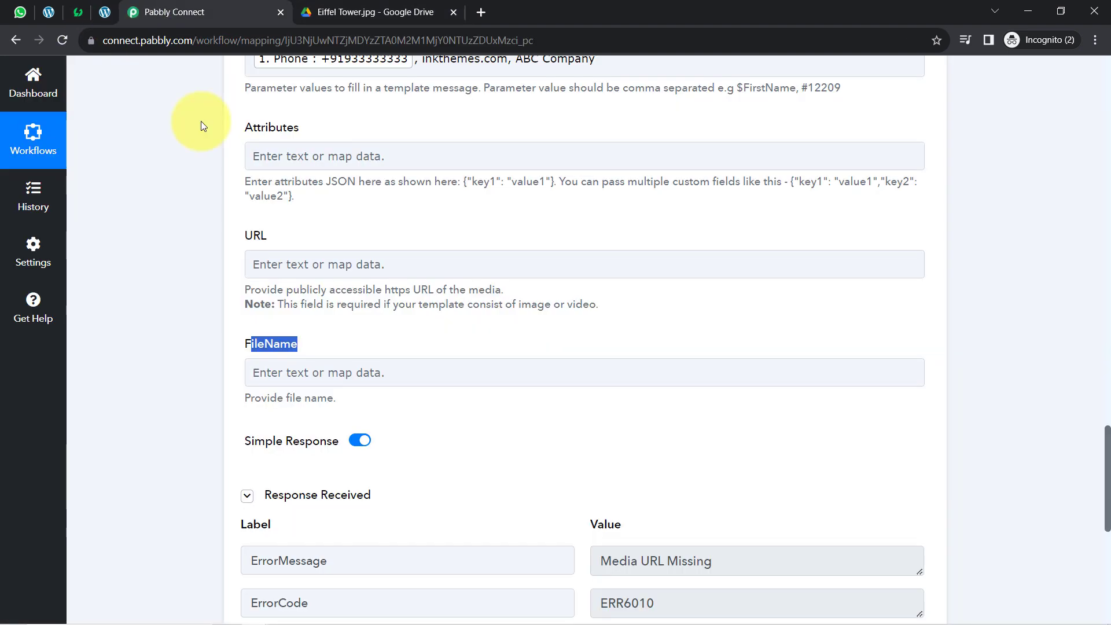
left_click(270, 263)
key("ctrl+v")
left_click(198, 332)
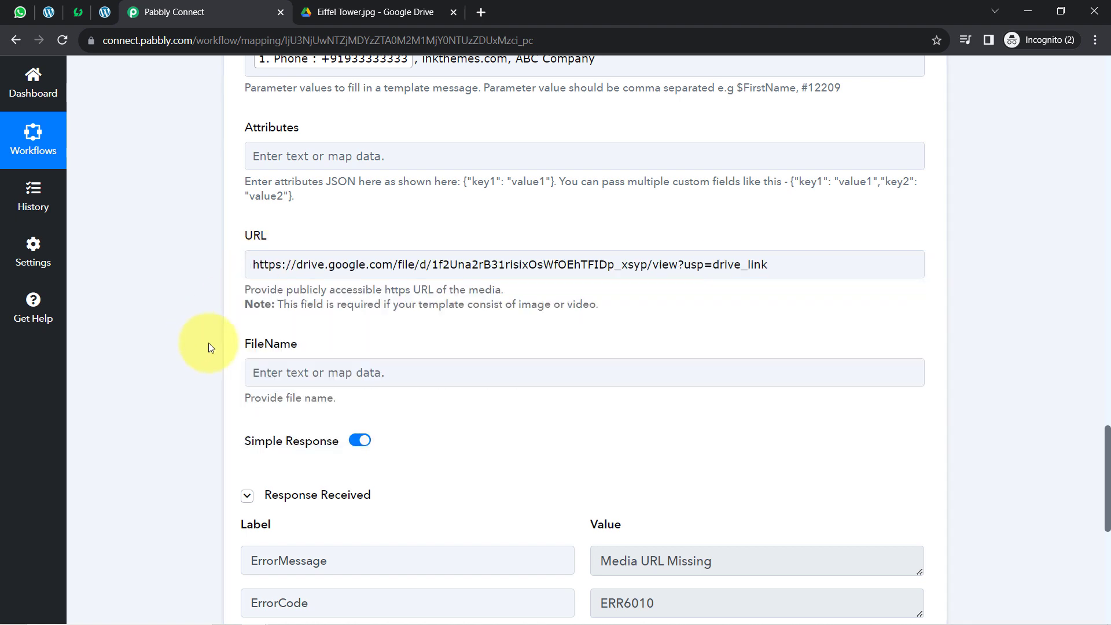
left_click(289, 375)
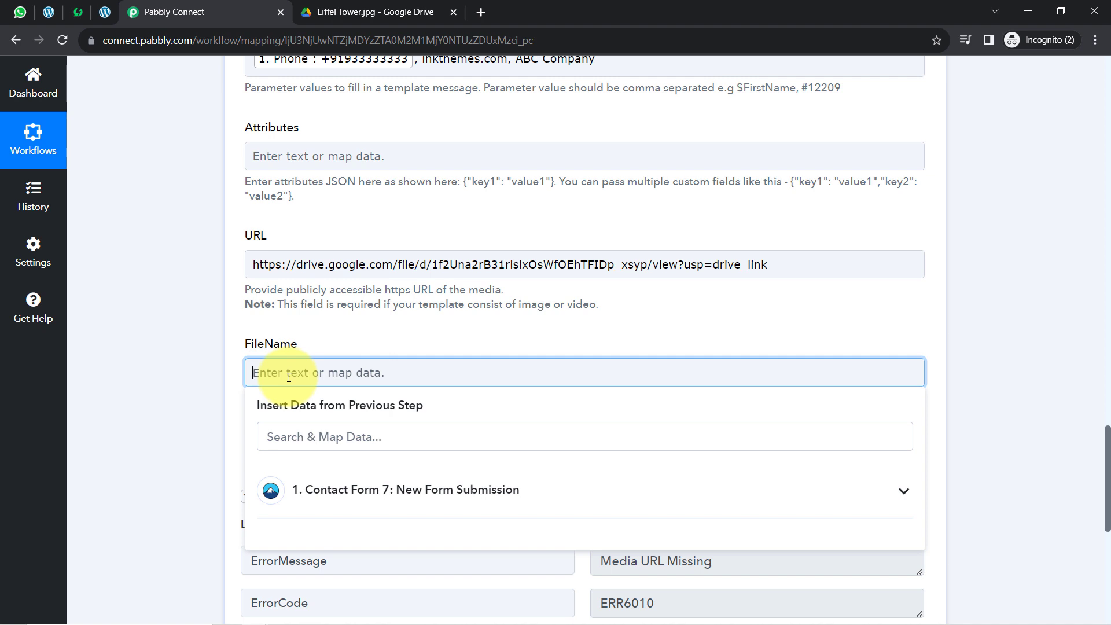
left_click(192, 336)
- Save the AiSensy action with a new test request and check the Success value in the response
scroll(193, 336, "down", 6)
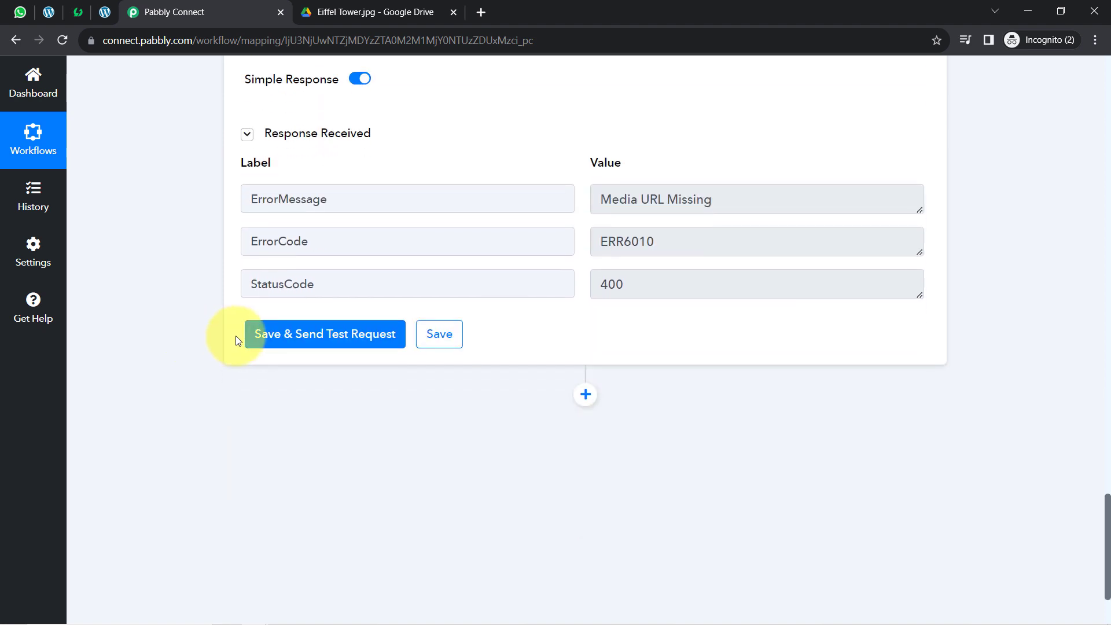
left_click(273, 335)
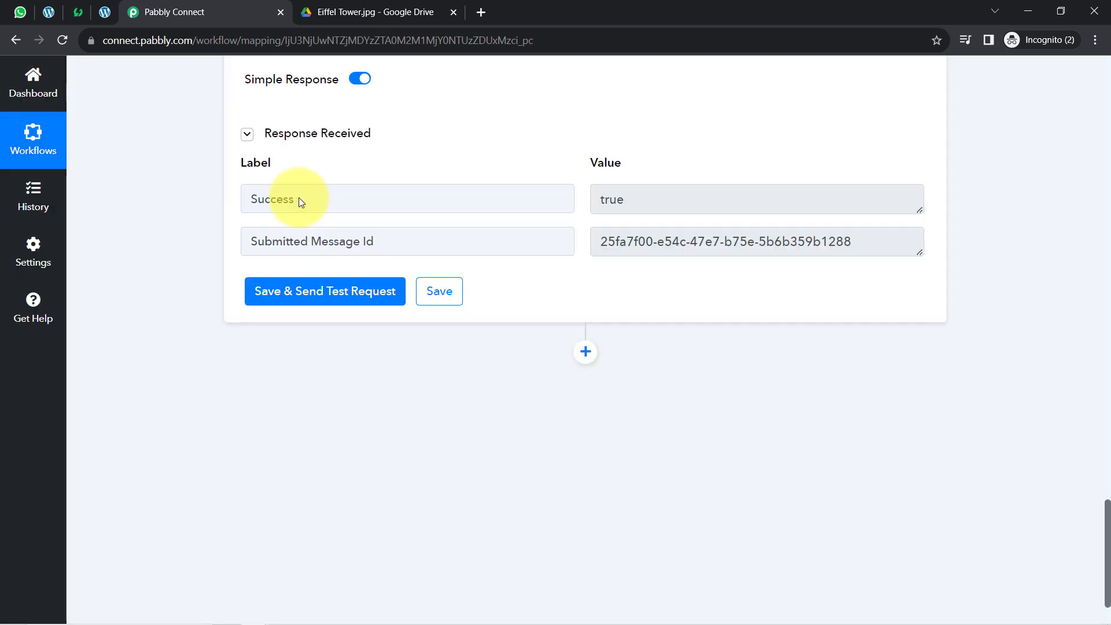
left_click_drag(283, 198, 263, 197)
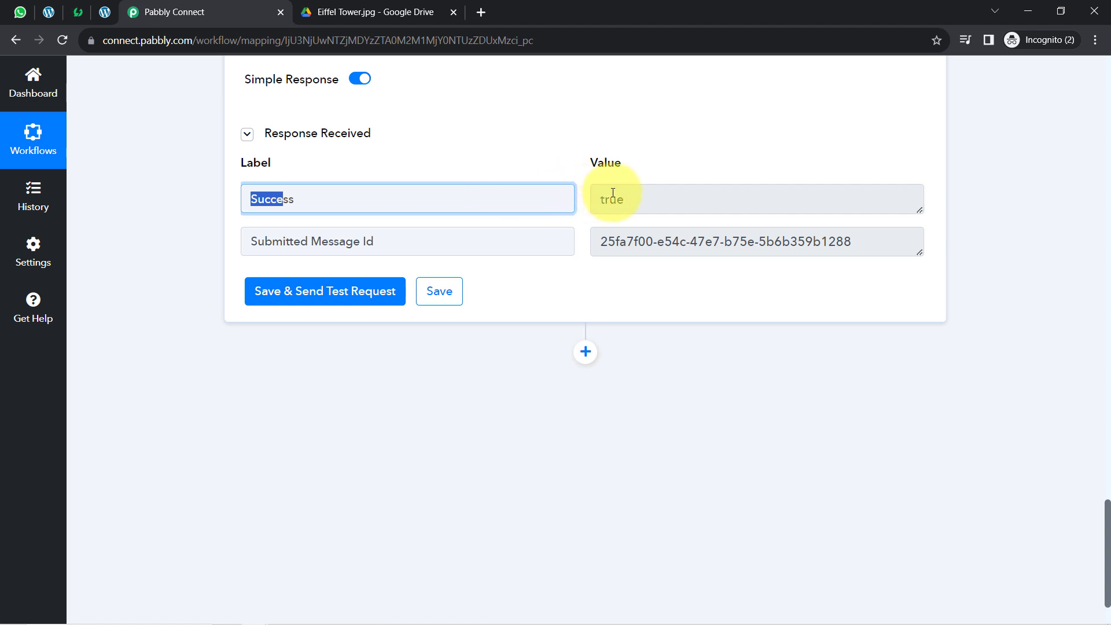
left_click_drag(612, 192, 599, 193)
- Switch to WhatsApp Web, reload it, open the Pabbly Team chat and check the received message's image, contact details, website and company name
left_click(21, 11)
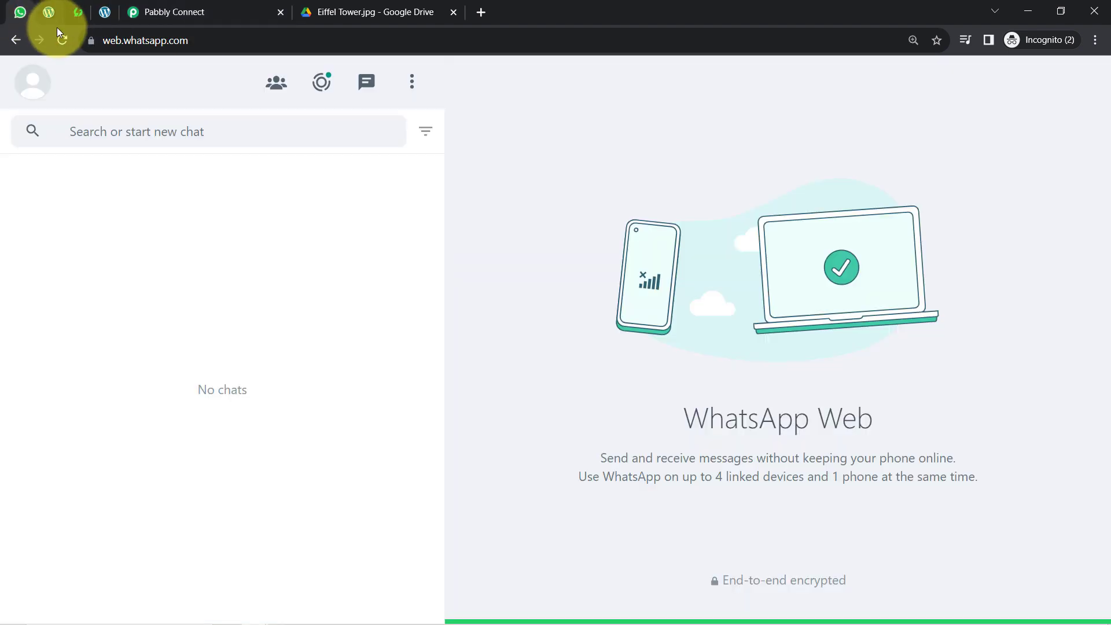
left_click(63, 38)
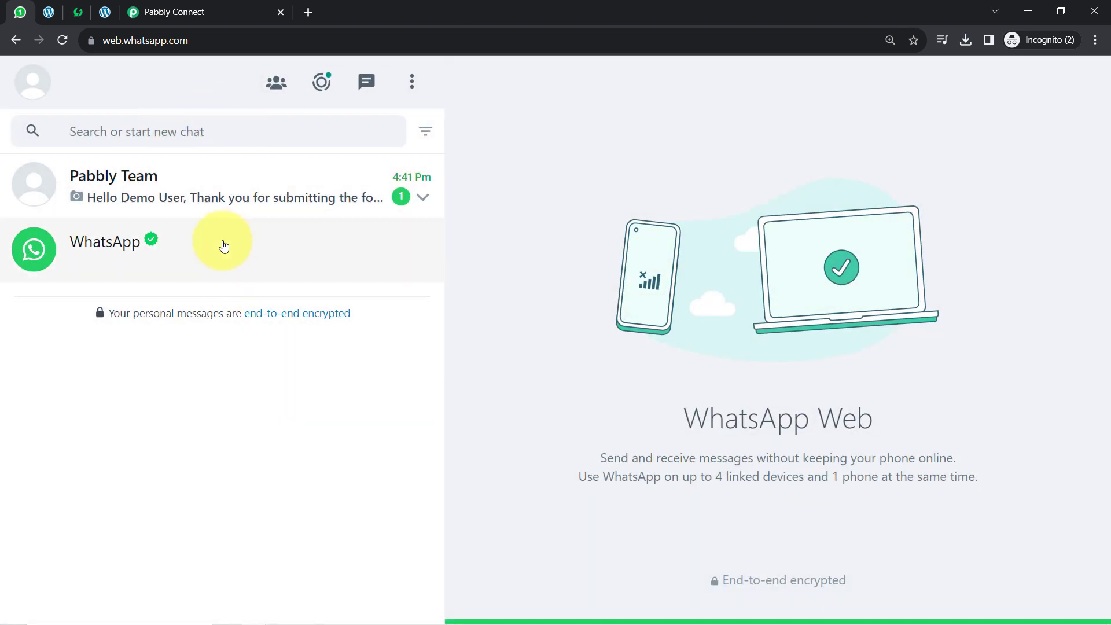
left_click(243, 200)
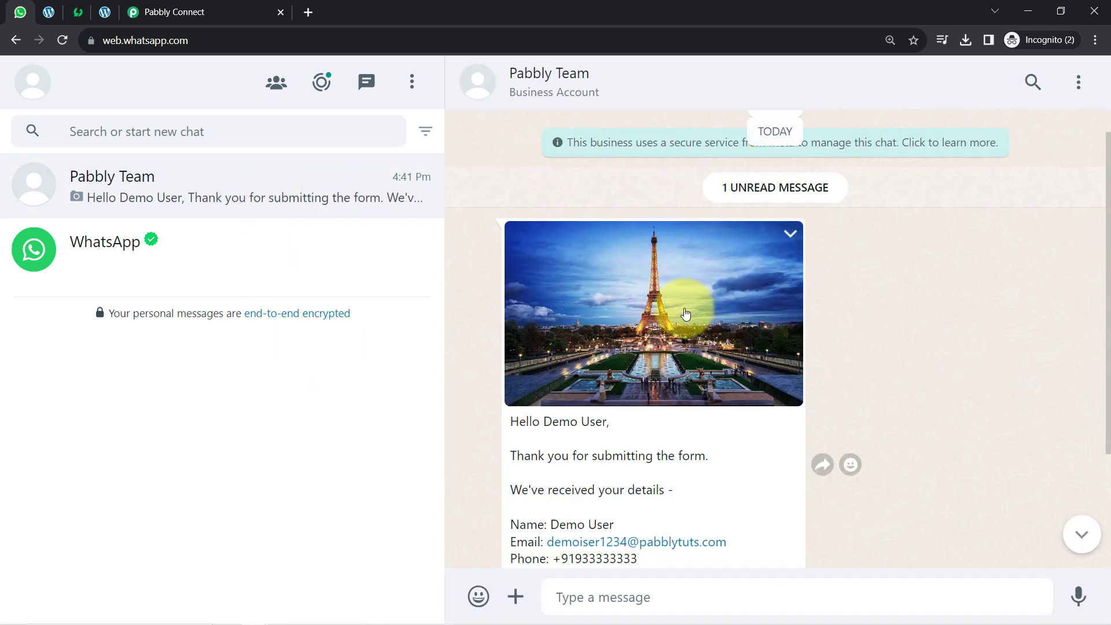
scroll(671, 330, "down", 3)
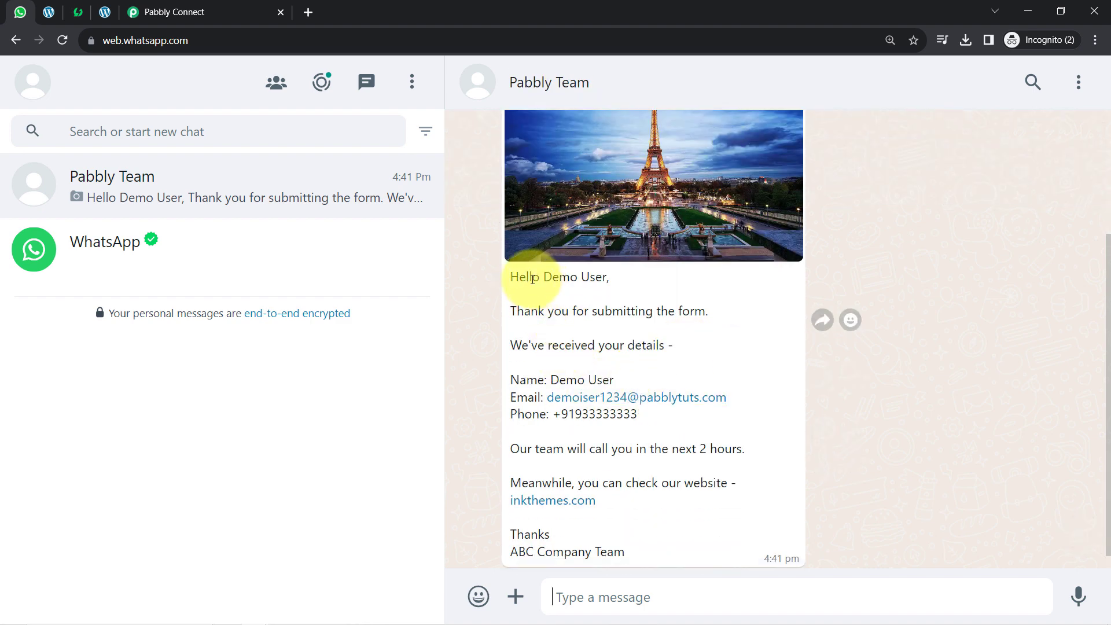
left_click_drag(532, 279, 719, 312)
left_click_drag(572, 345, 662, 341)
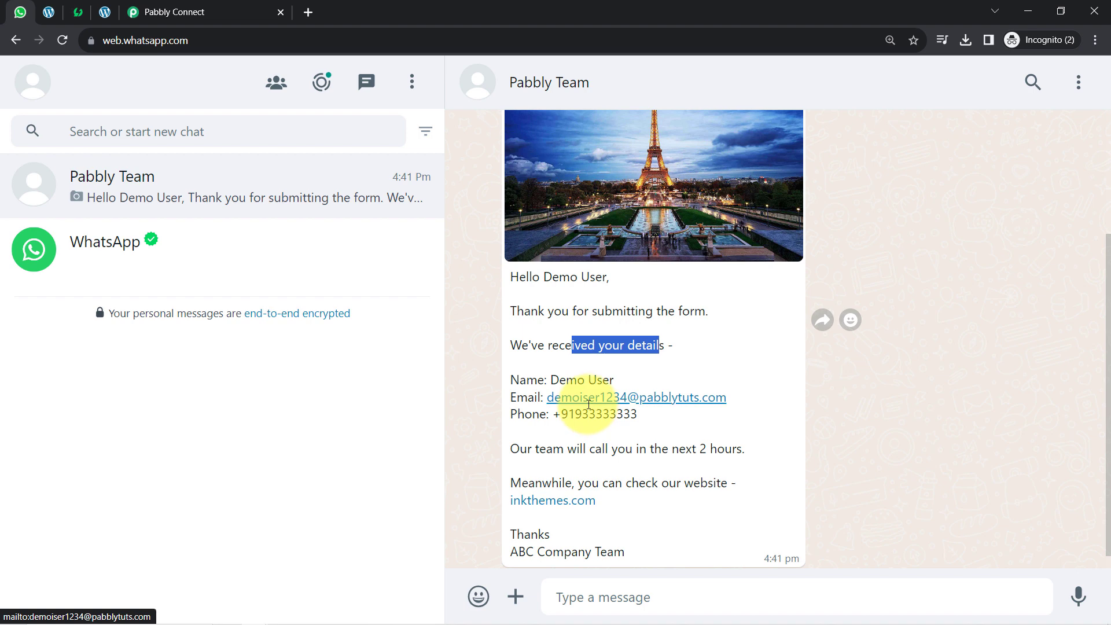
double_click(546, 279)
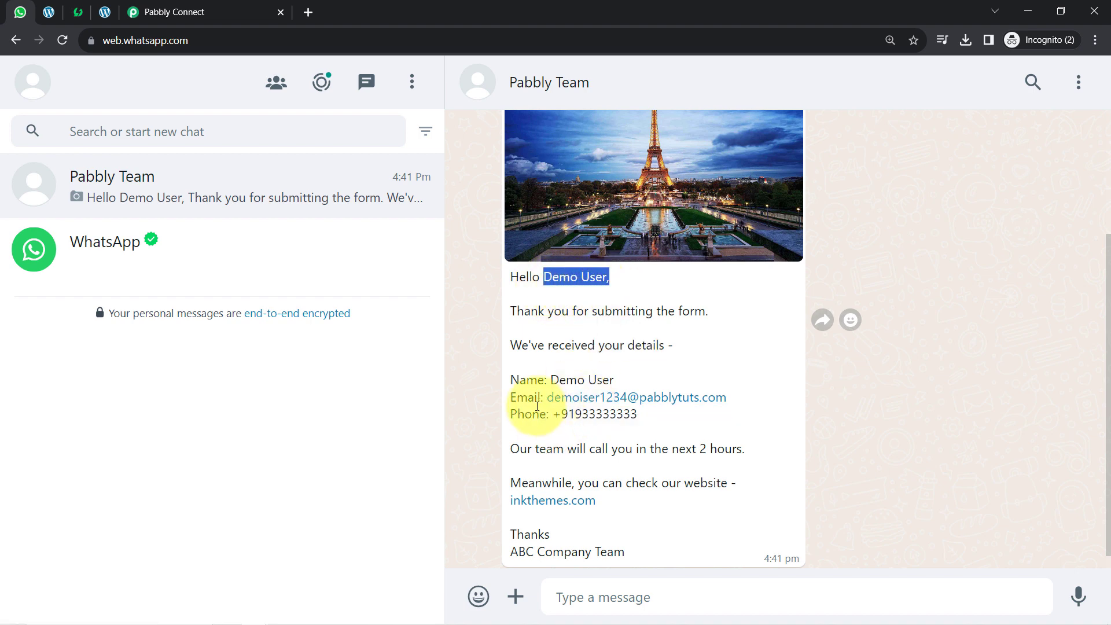
left_click_drag(528, 398, 588, 414)
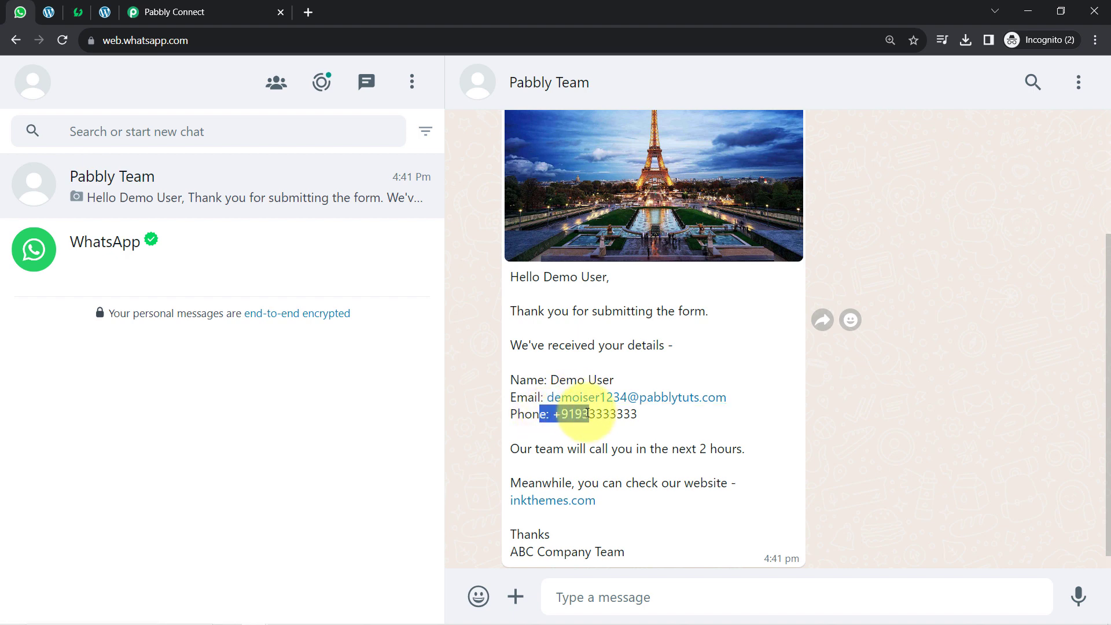
left_click_drag(598, 501, 558, 497)
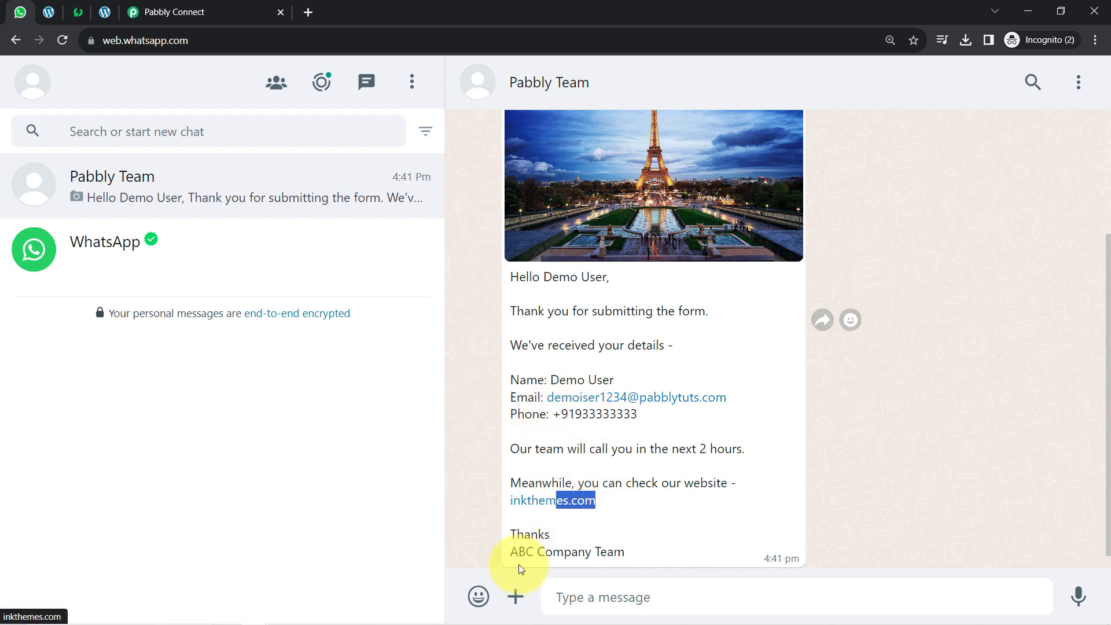
left_click_drag(504, 550, 545, 550)
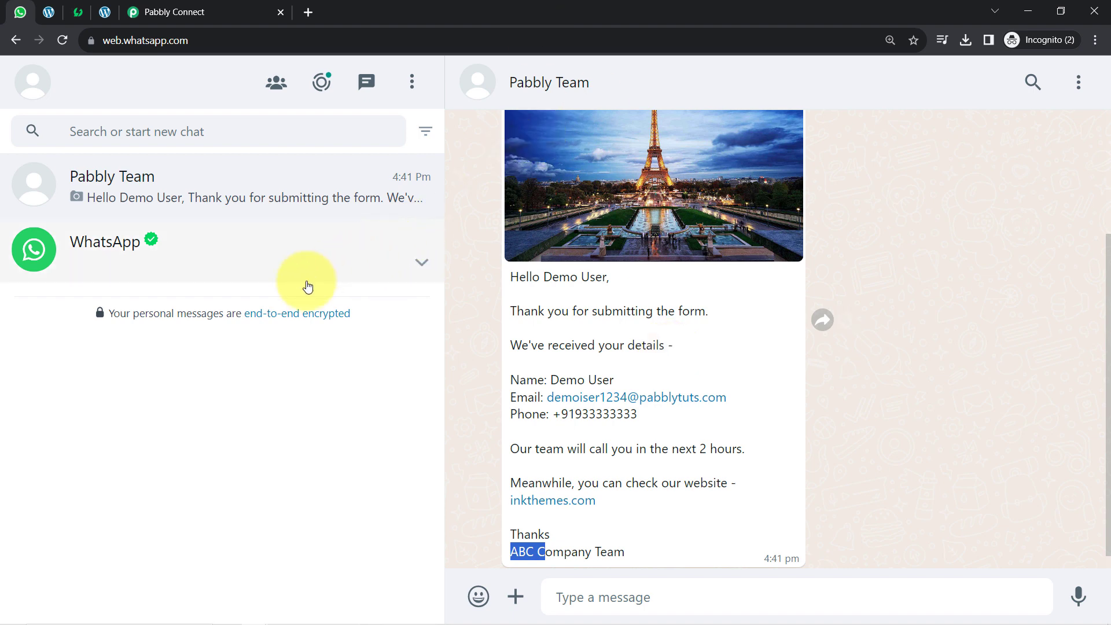
- Return to Pabbly Connect and review the action's media URL, its public accessibility requirement and the FileName value
left_click(177, 12)
scroll(193, 189, "up", 3)
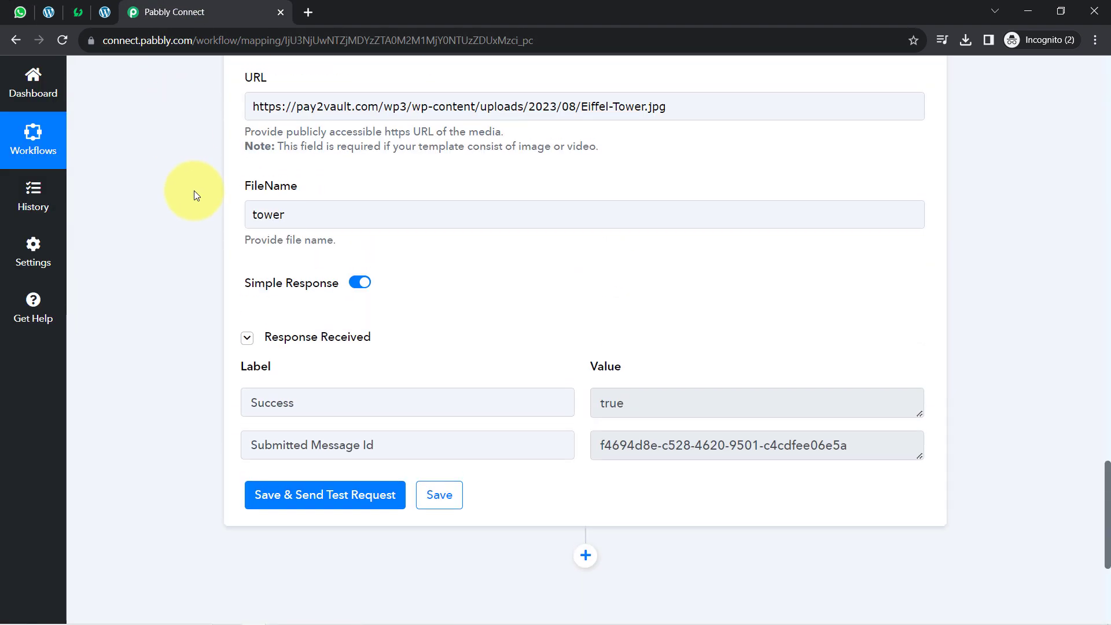
left_click_drag(664, 106, 330, 106)
left_click(213, 191)
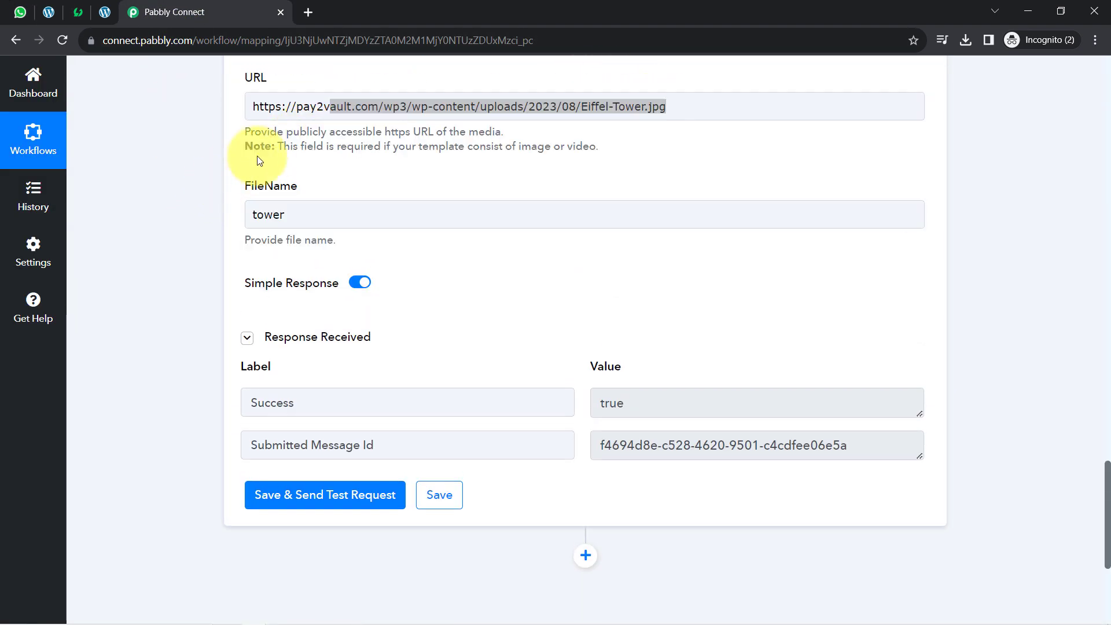
left_click_drag(278, 133, 410, 131)
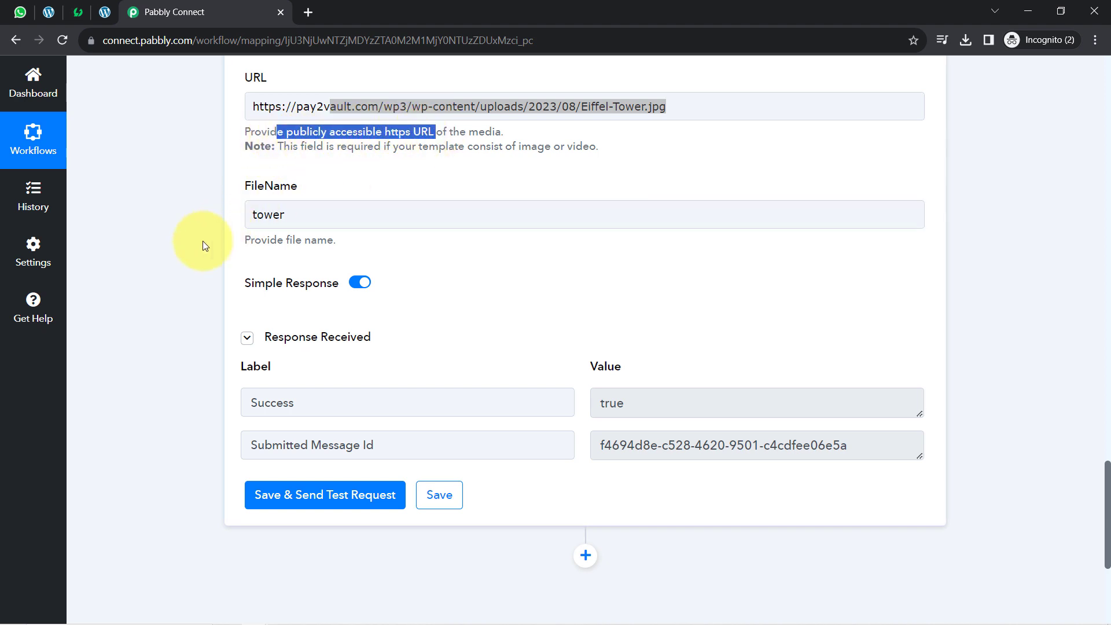
left_click(222, 185)
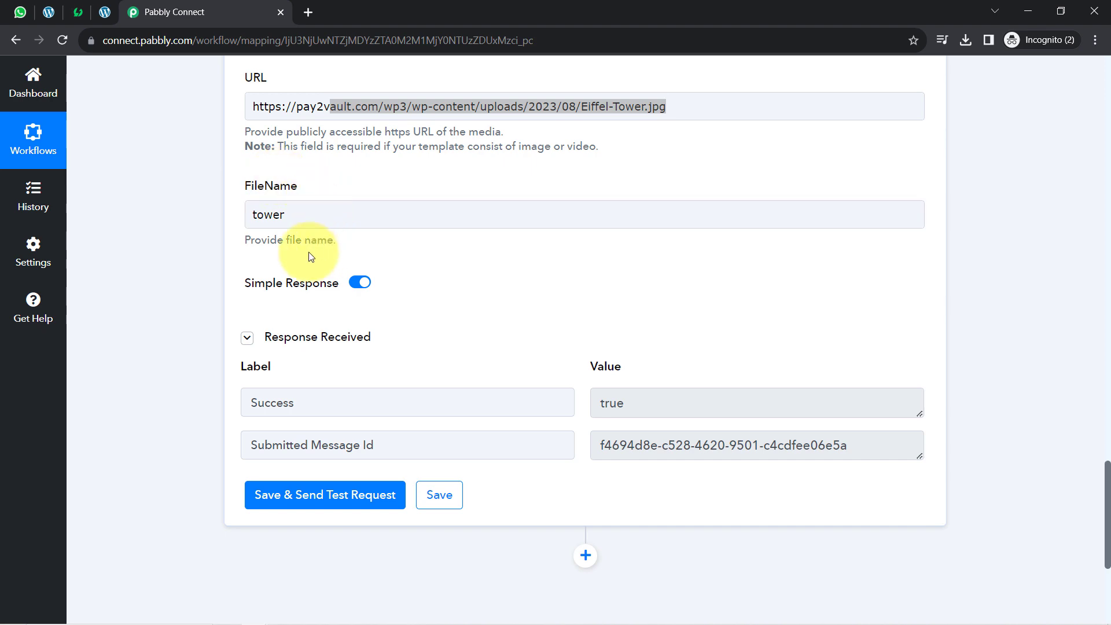
- Collapse the Contact Form 7 trigger and the AiSensy action to show the workflow overview
scroll(144, 277, "up", 15)
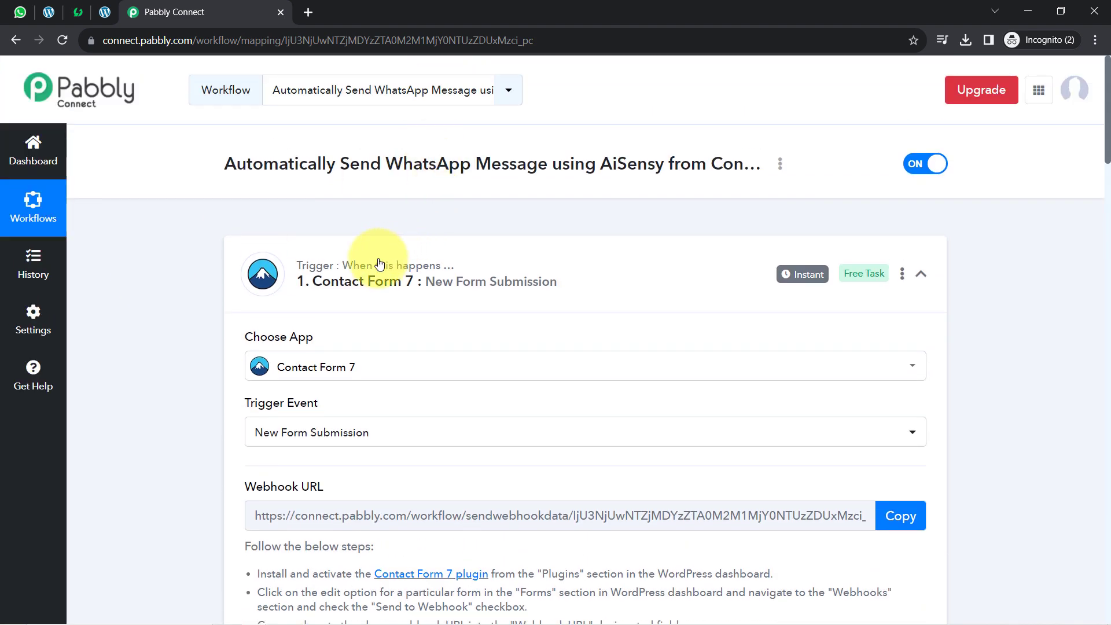
left_click(364, 281)
left_click(322, 423)
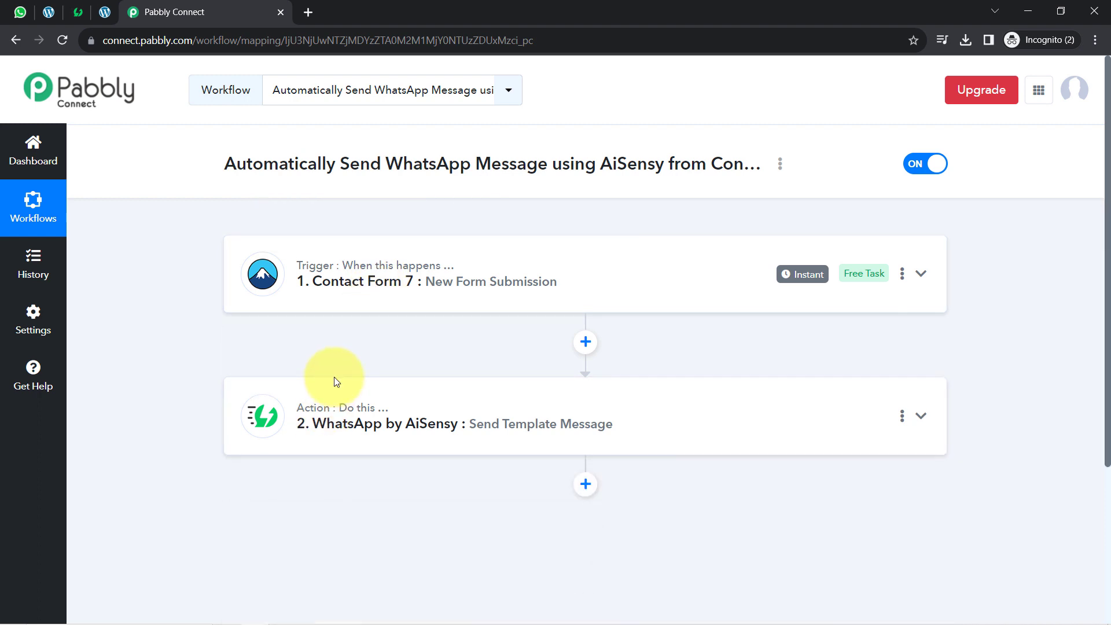
- Expand the AiSensy action, review its field mappings from Campaign Name through Template Parameter to URL, and collapse it again
left_click(385, 434)
scroll(166, 479, "down", 3)
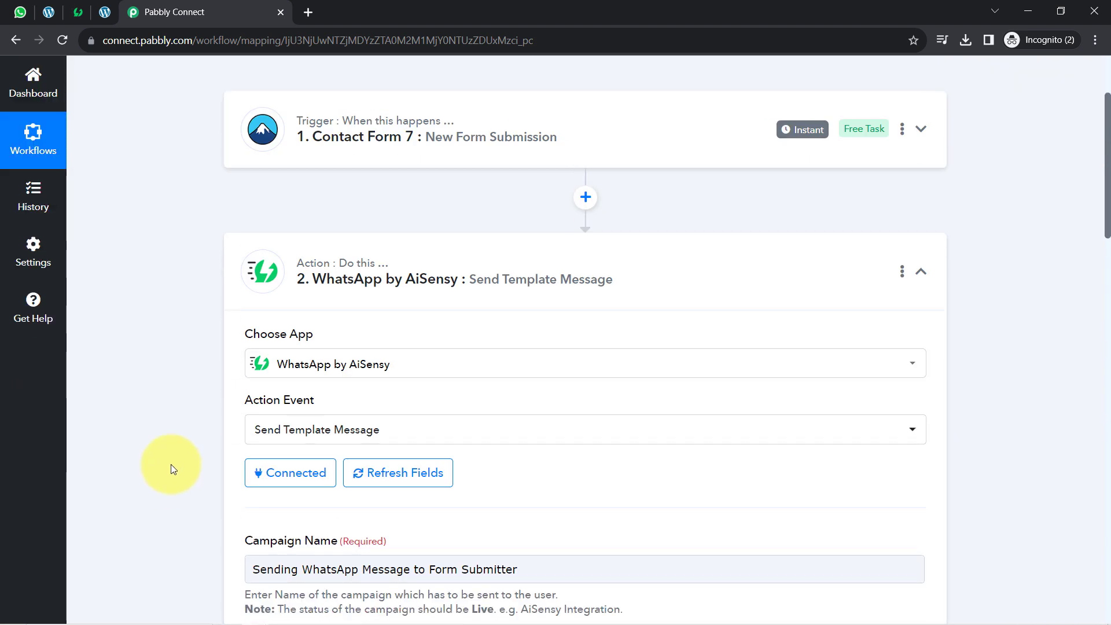
scroll(171, 464, "down", 9)
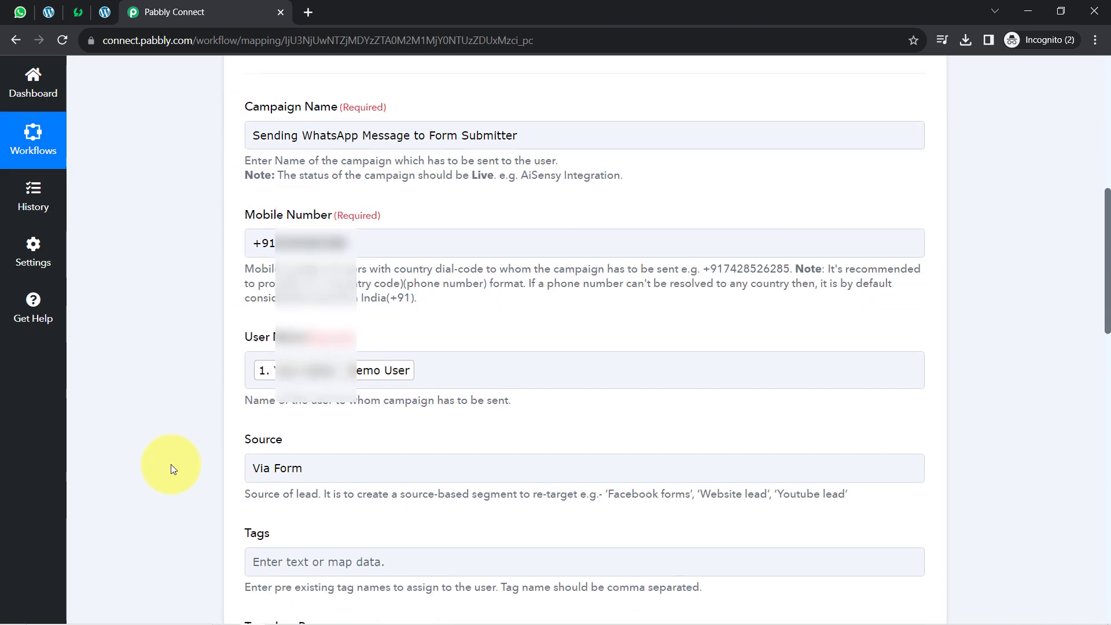
scroll(171, 463, "down", 5)
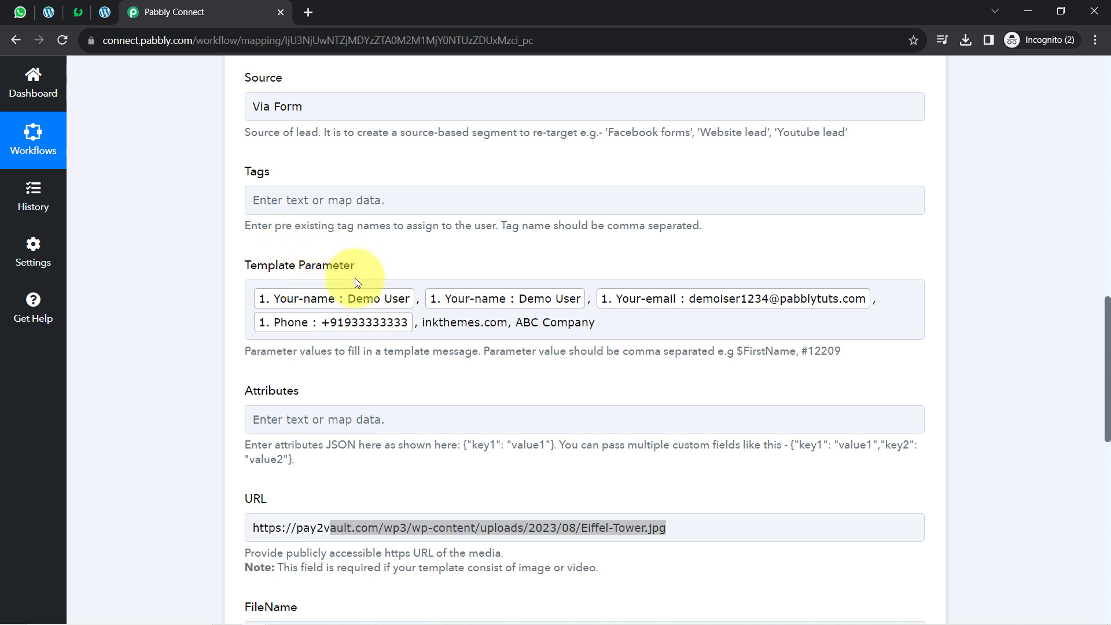
left_click_drag(461, 323, 581, 324)
left_click(147, 411)
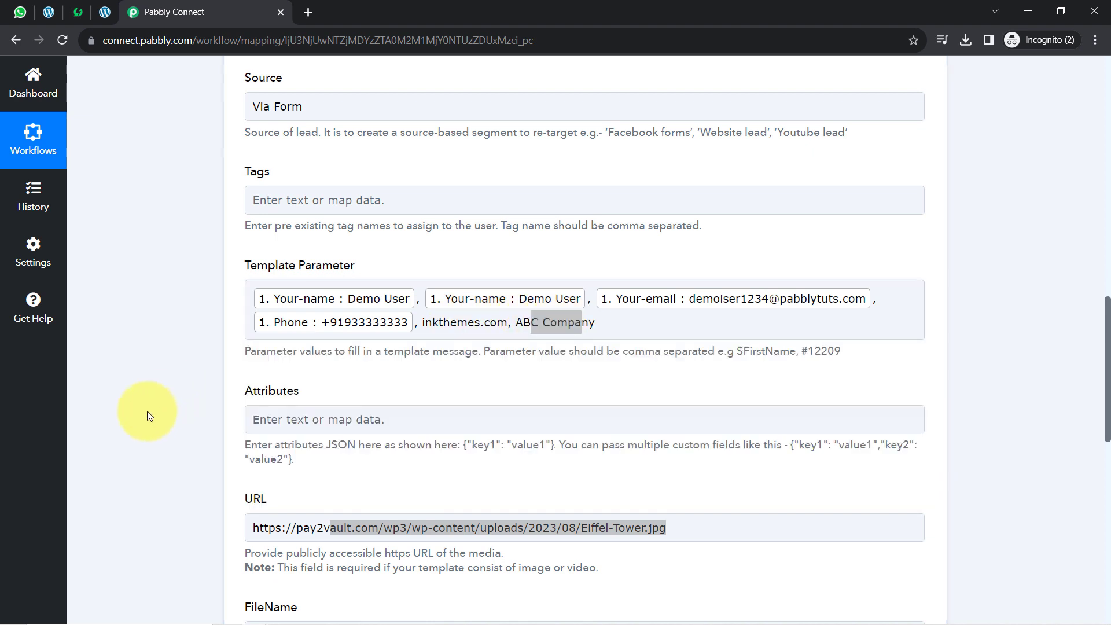
left_click_drag(281, 527, 457, 527)
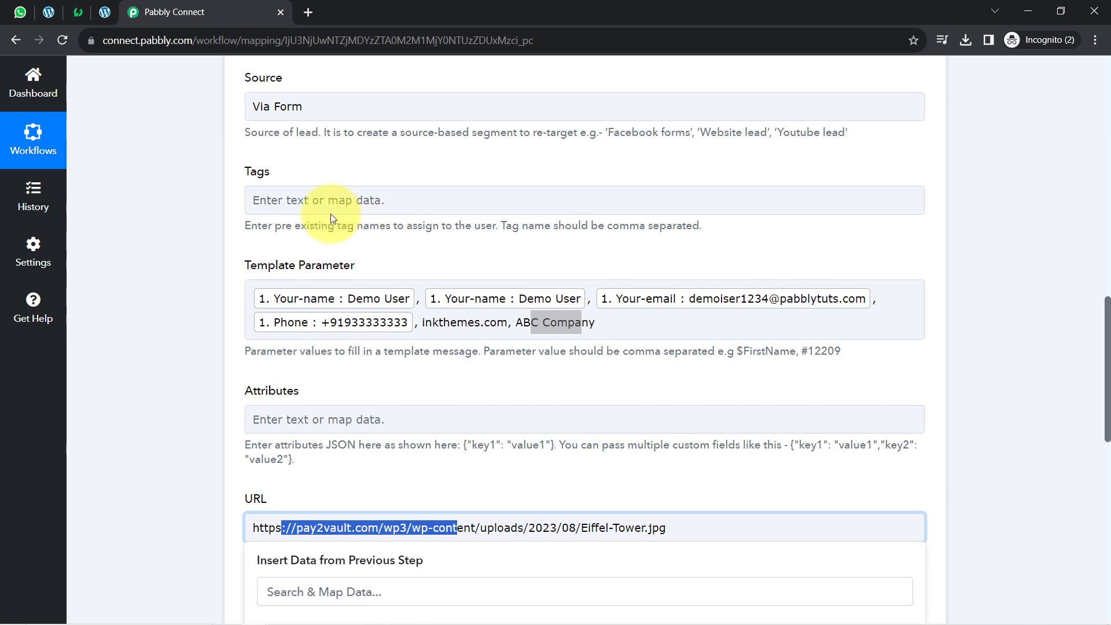
left_click(182, 276)
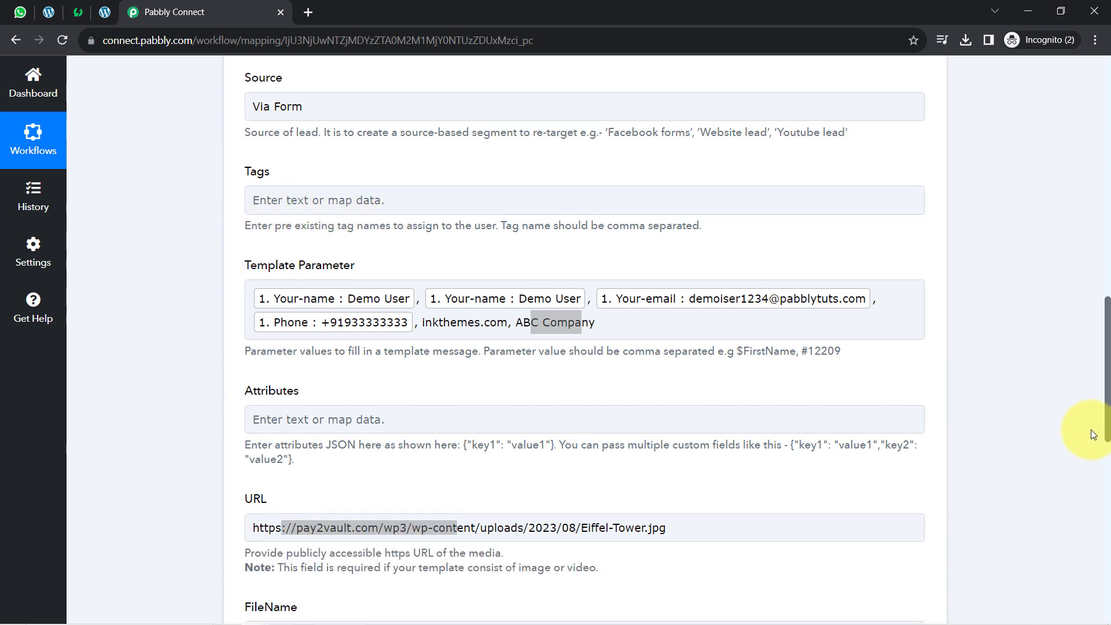
left_click_drag(1106, 417, 1107, 177)
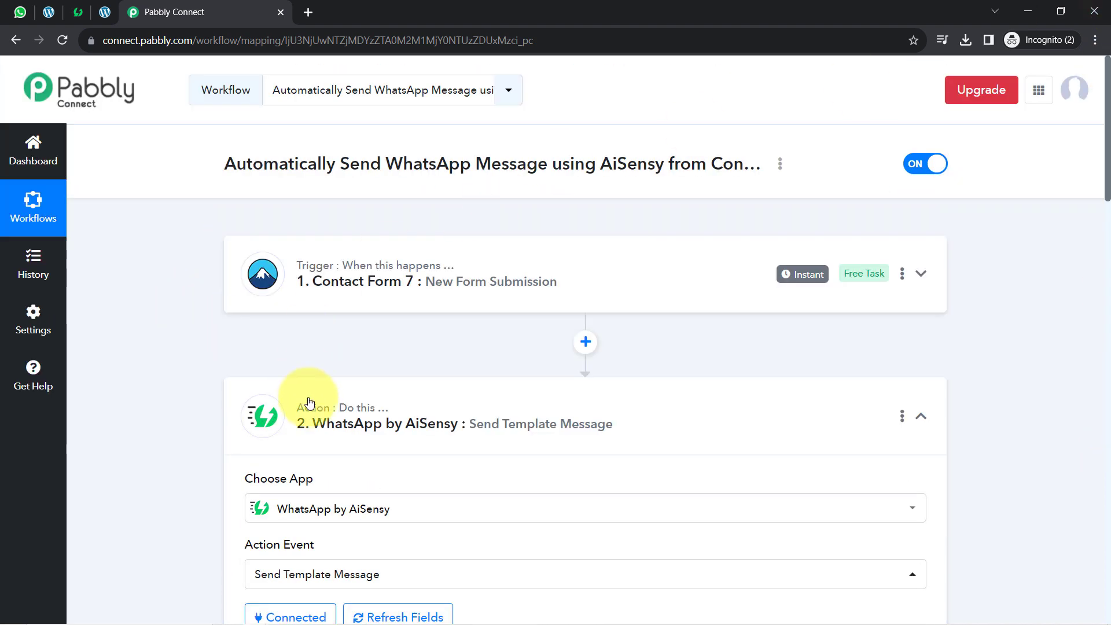
left_click(320, 417)
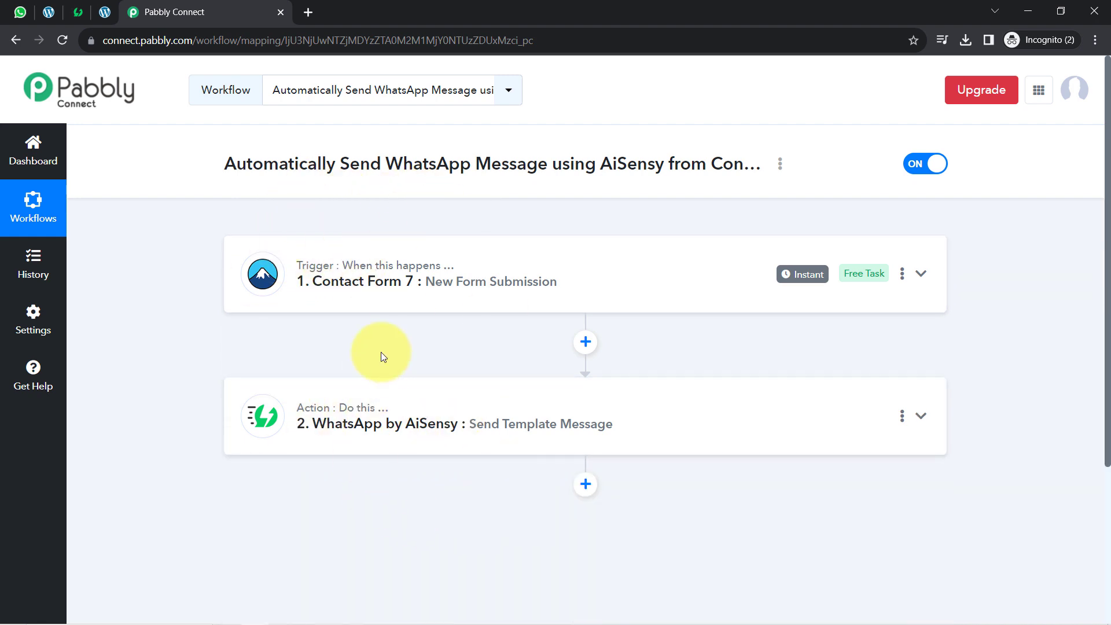
- Open the workflow's sharing dialog, copy the share link and close the dialog
left_click(779, 168)
left_click(617, 239)
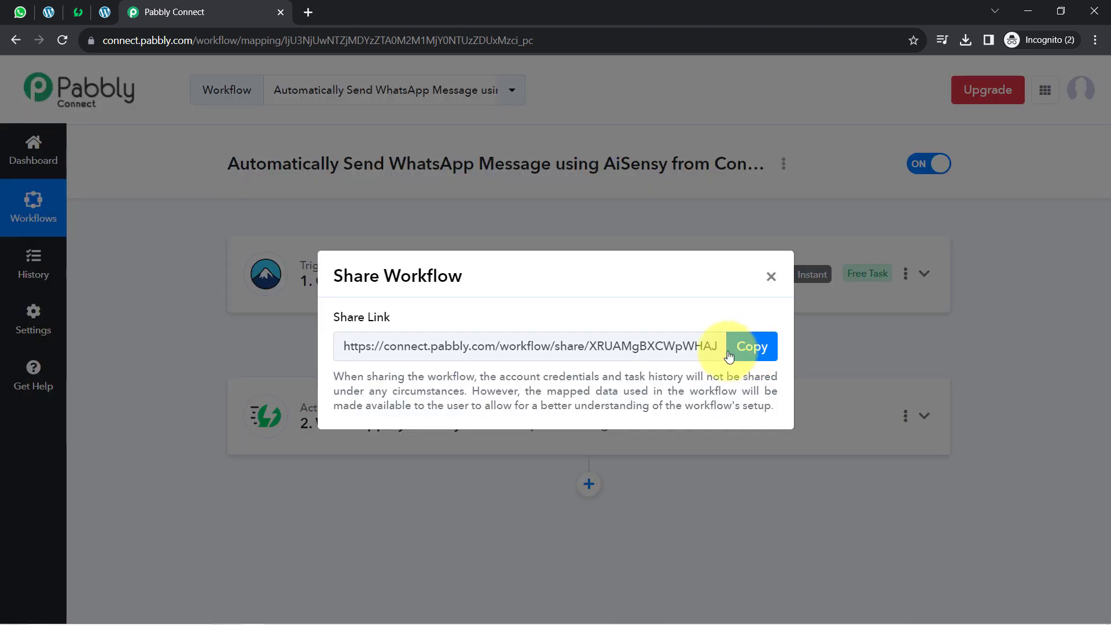
left_click(744, 347)
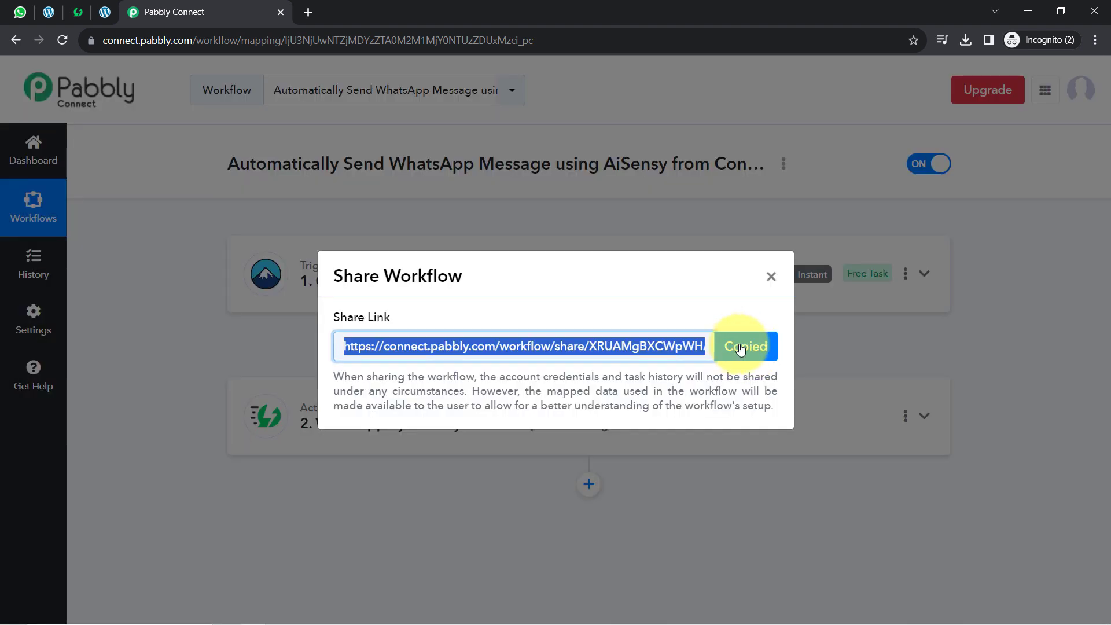
left_click(749, 347)
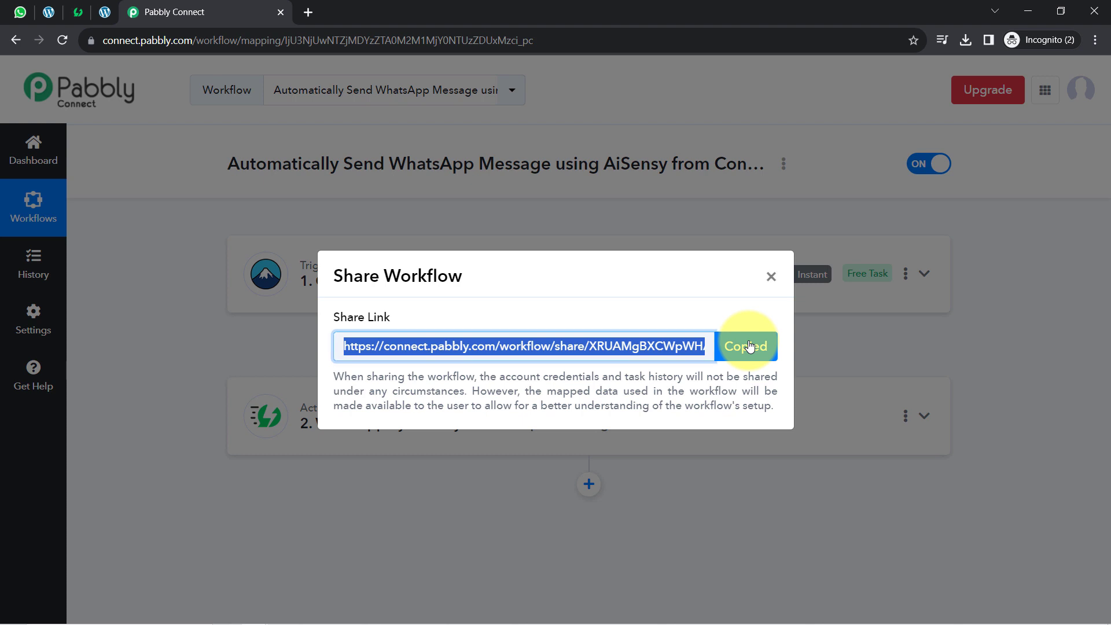
left_click(773, 279)
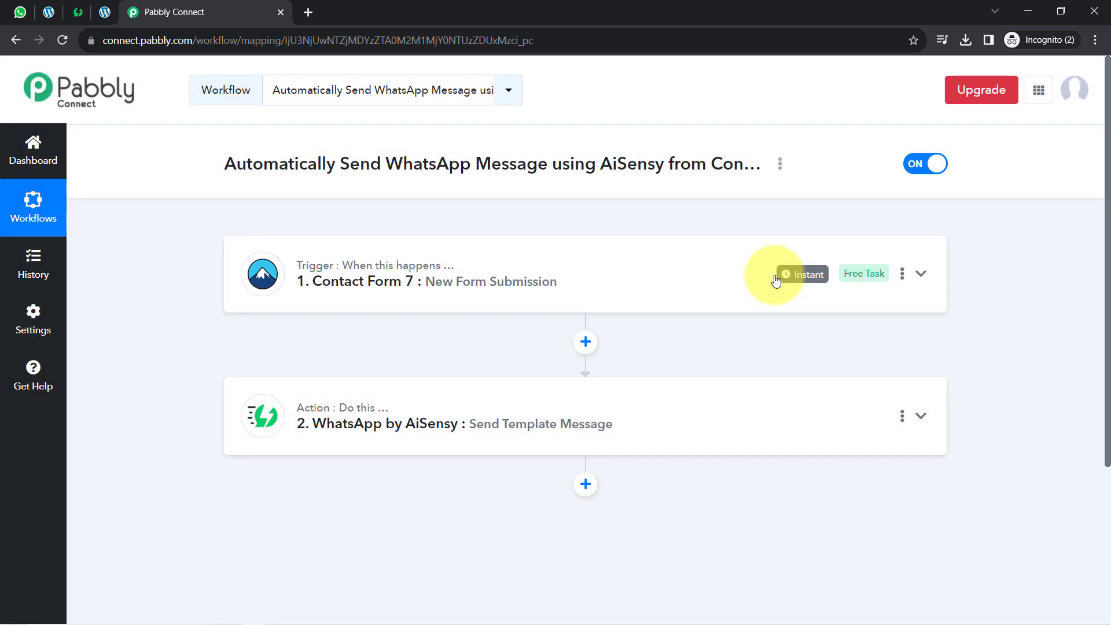